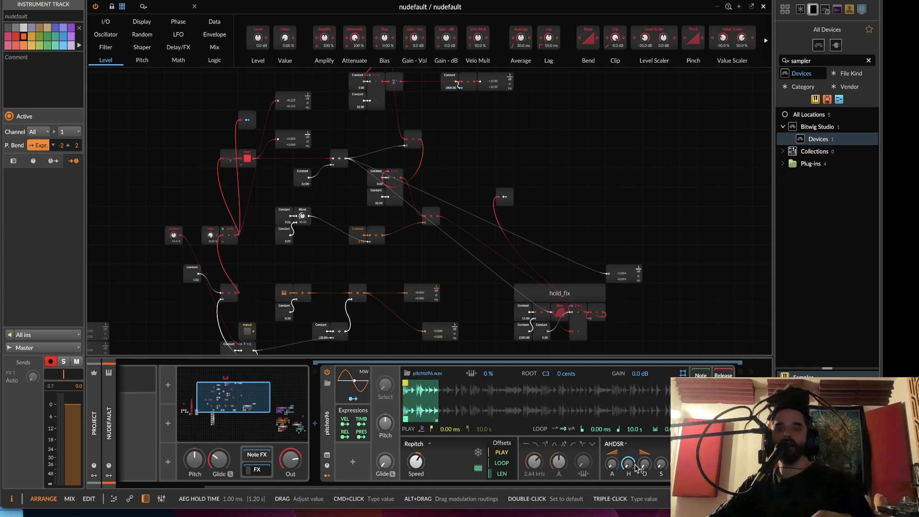
# - Close the nudefault patch, play the iterate_multislicer track and look through its device chain
pyautogui.click(763, 6)
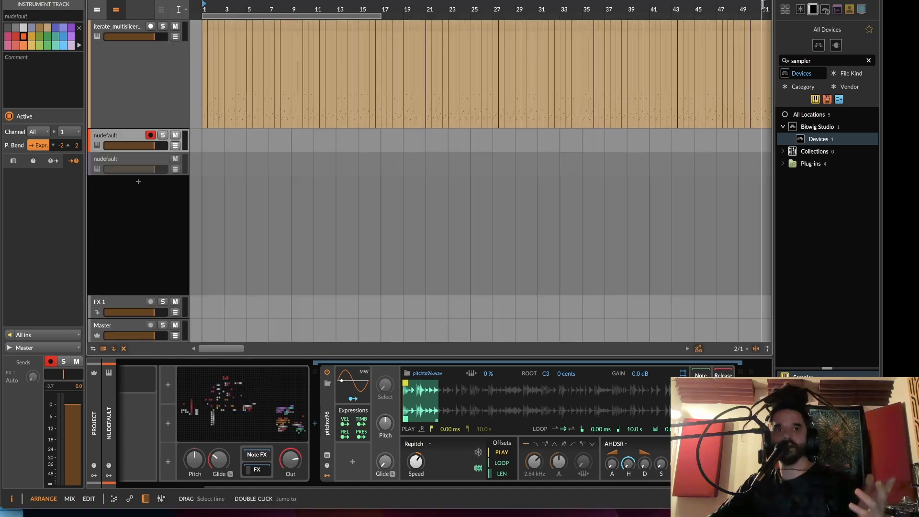
pyautogui.click(136, 77)
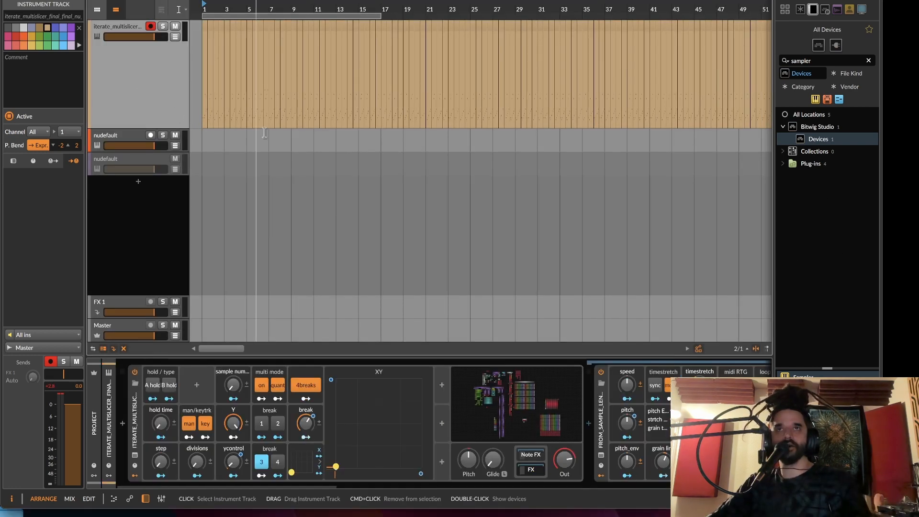
pyautogui.press('space')
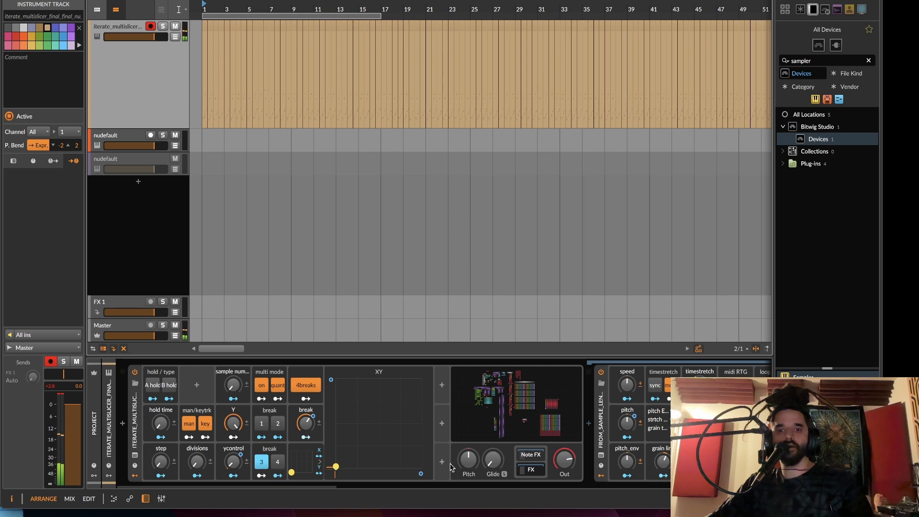
pyautogui.moveTo(334, 486); pyautogui.dragTo(584, 501)
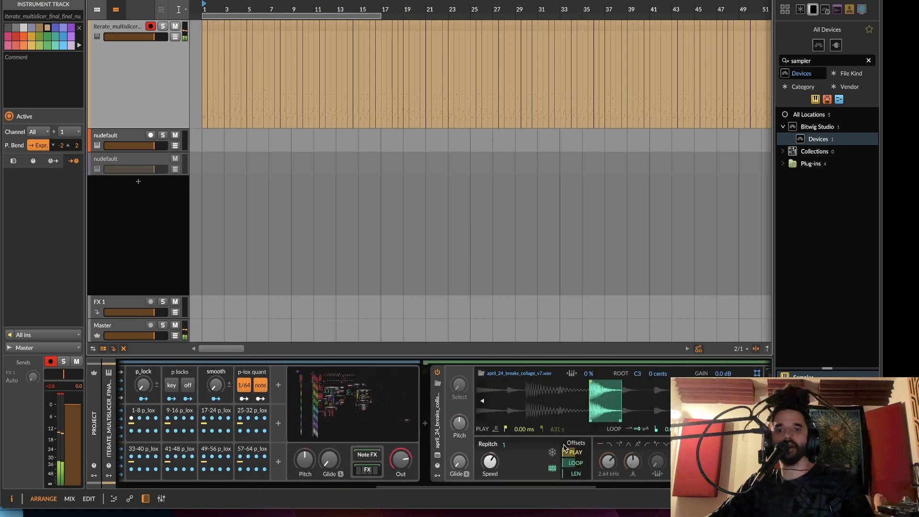
pyautogui.moveTo(552, 484); pyautogui.dragTo(415, 475)
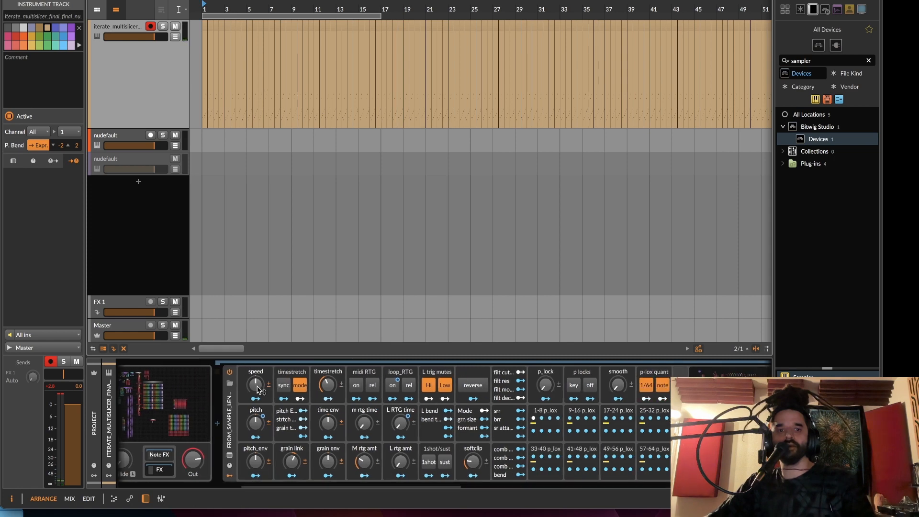
# - Adjust the speed and timestretch knobs of the iterate_multislicer track's sample-length device
pyautogui.moveTo(259, 390)
pyautogui.mouseDown()
pyautogui.moveTo(259, 425)
pyautogui.moveTo(258, 379)
pyautogui.moveTo(258, 427)
pyautogui.moveTo(259, 381)
pyautogui.moveTo(259, 388)
pyautogui.mouseUp()
pyautogui.doubleClick(329, 389)
pyautogui.moveTo(329, 386)
pyautogui.mouseDown()
pyautogui.moveTo(329, 341)
pyautogui.moveTo(330, 374)
pyautogui.mouseUp()
# - Return to the upper nudefault track and open its Poly Grid patch for editing
pyautogui.moveTo(341, 487); pyautogui.dragTo(215, 479)
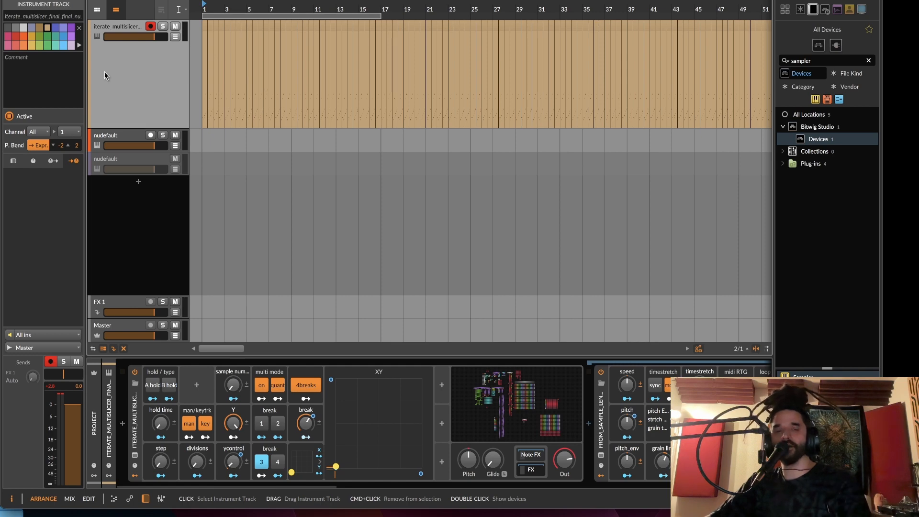
pyautogui.moveTo(219, 484); pyautogui.dragTo(392, 495)
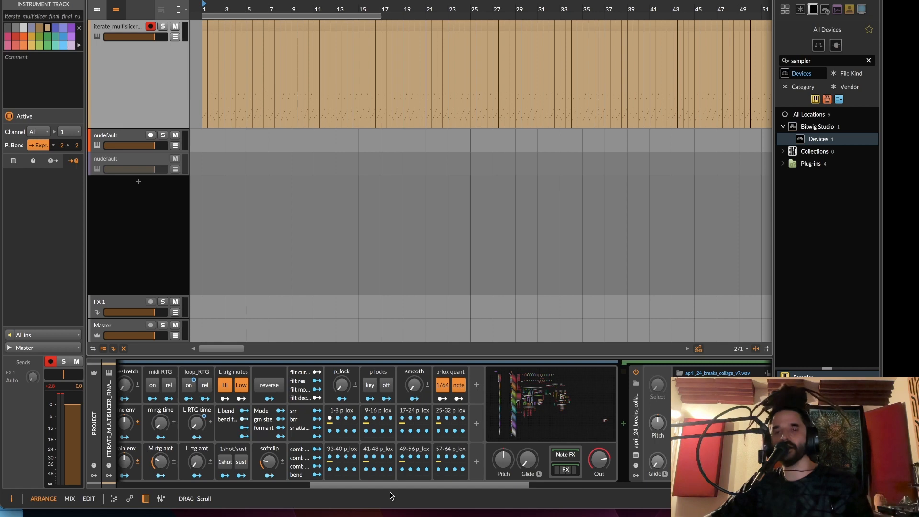
pyautogui.moveTo(390, 494); pyautogui.dragTo(133, 491)
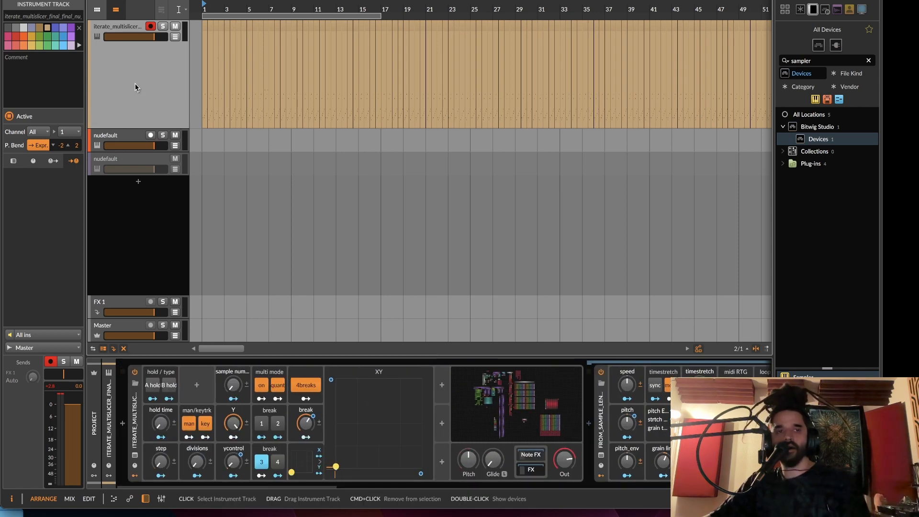
pyautogui.click(100, 142)
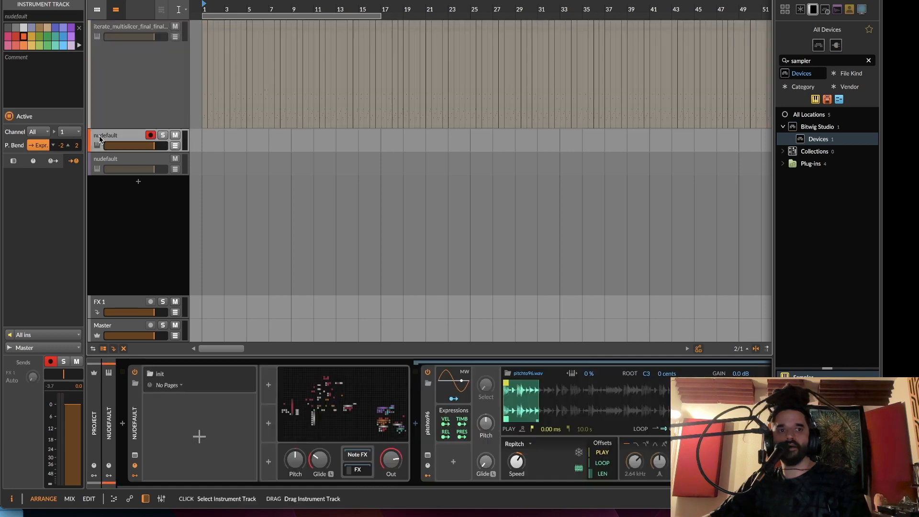
pyautogui.click(297, 409)
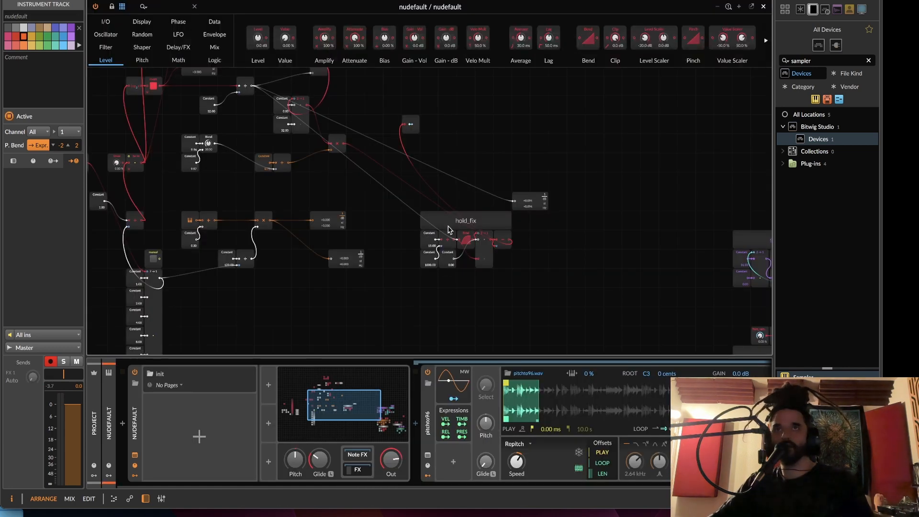
# - Select all modules in the sample speed, sample length and hold time area to show its extent, and clear the selection
pyautogui.click(396, 318)
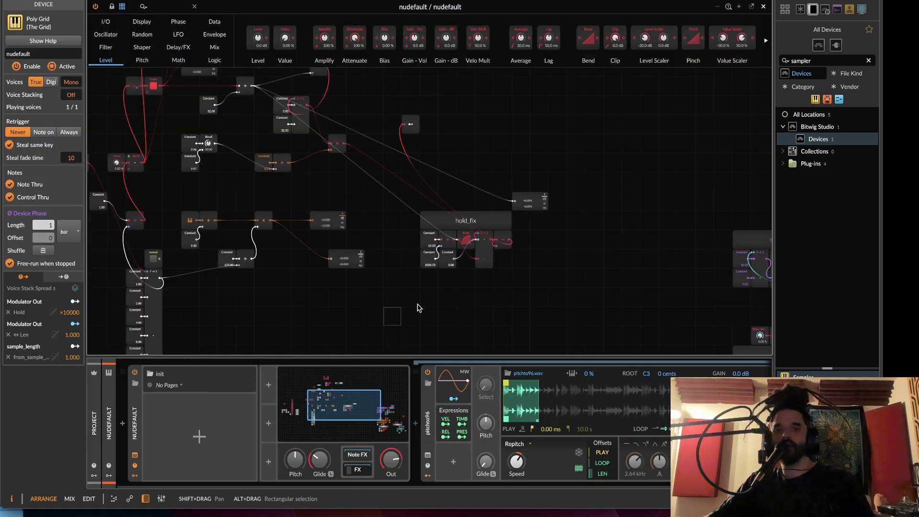
pyautogui.moveTo(417, 307); pyautogui.dragTo(345, 324)
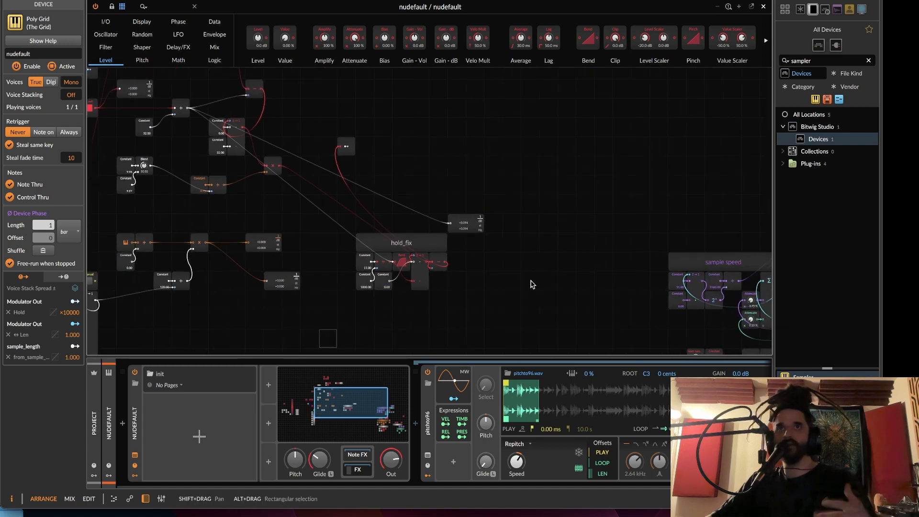
pyautogui.moveTo(531, 284); pyautogui.dragTo(220, 107)
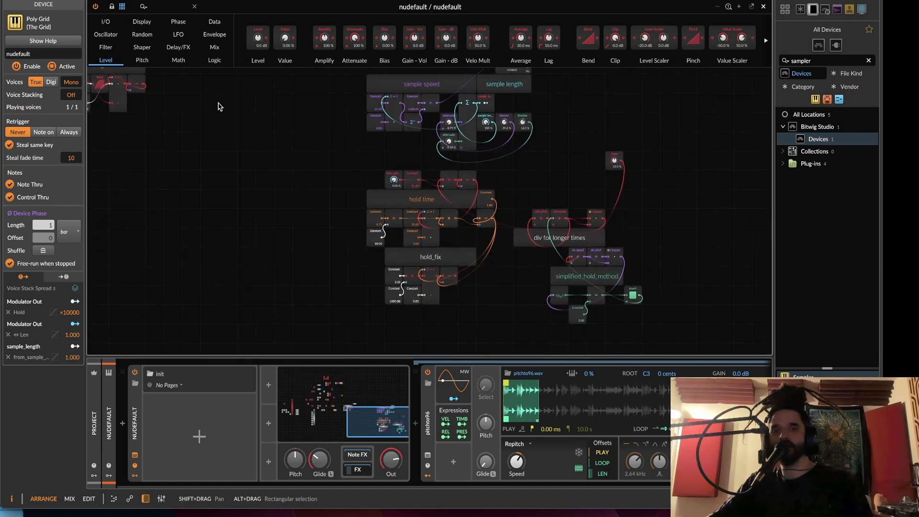
pyautogui.moveTo(339, 76); pyautogui.dragTo(687, 360)
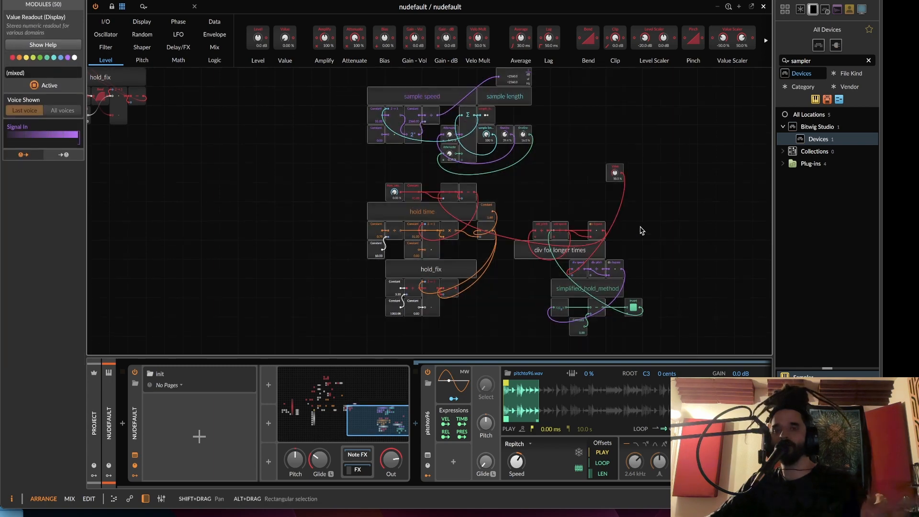
pyautogui.moveTo(643, 202); pyautogui.dragTo(654, 223)
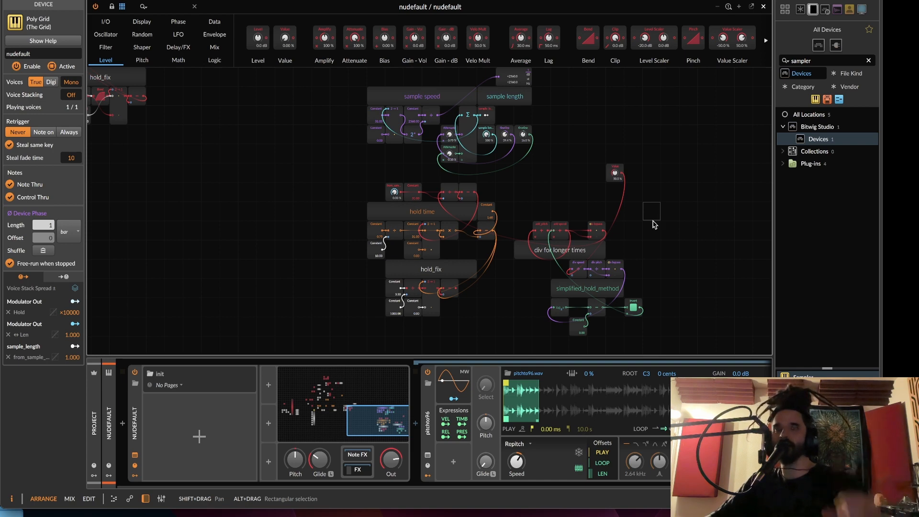
pyautogui.moveTo(654, 224); pyautogui.dragTo(662, 248)
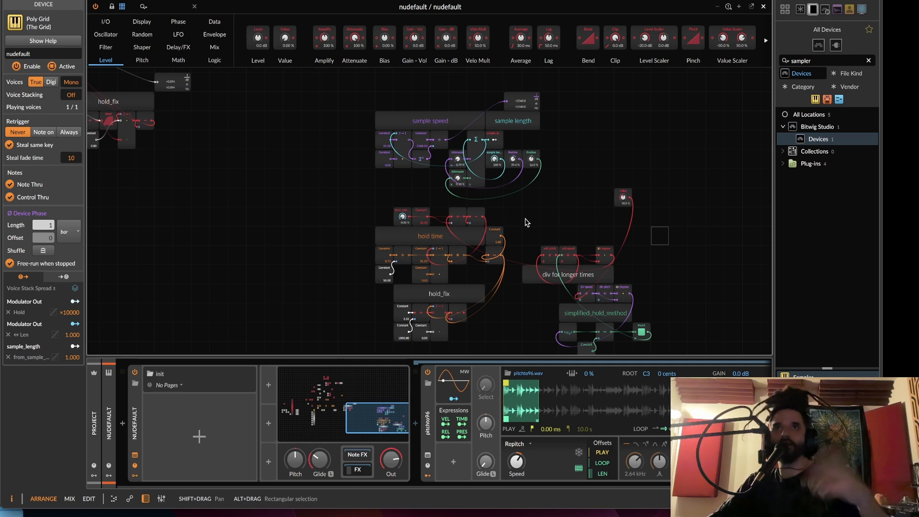
# - Set the sample length knob in the sample length group to 76.5 %
pyautogui.scroll(4, 569, 240)
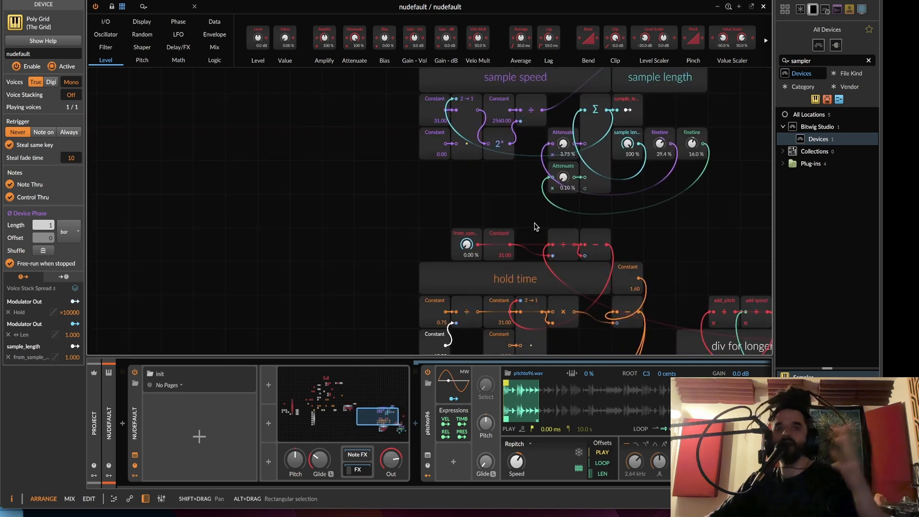
pyautogui.moveTo(529, 214); pyautogui.dragTo(398, 235)
pyautogui.scroll(1, 435, 249)
pyautogui.scroll(1, 408, 279)
pyautogui.scroll(-3, 401, 271)
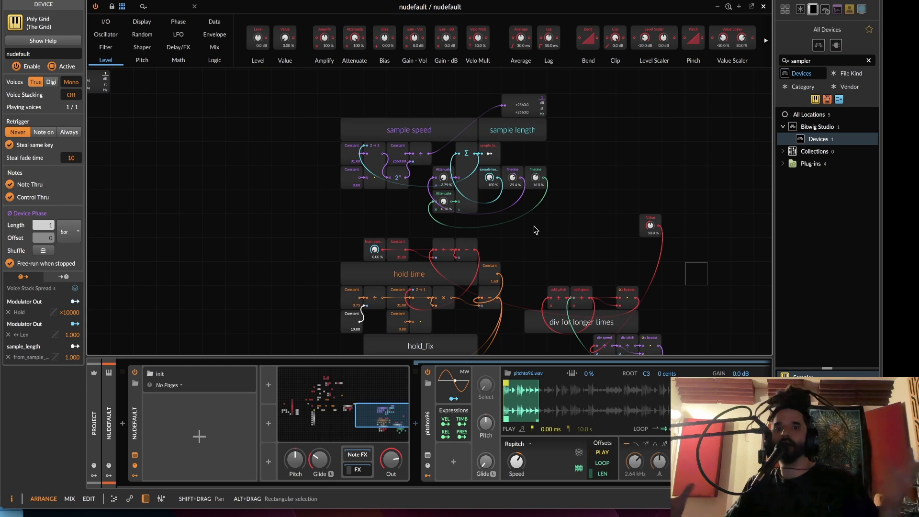
pyautogui.scroll(3, 472, 181)
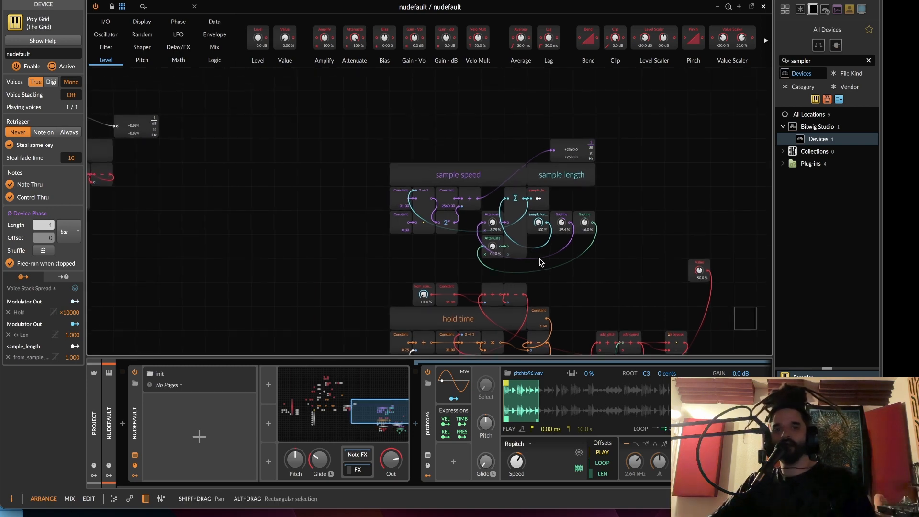
pyautogui.scroll(1, 450, 272)
pyautogui.moveTo(392, 258); pyautogui.dragTo(275, 280)
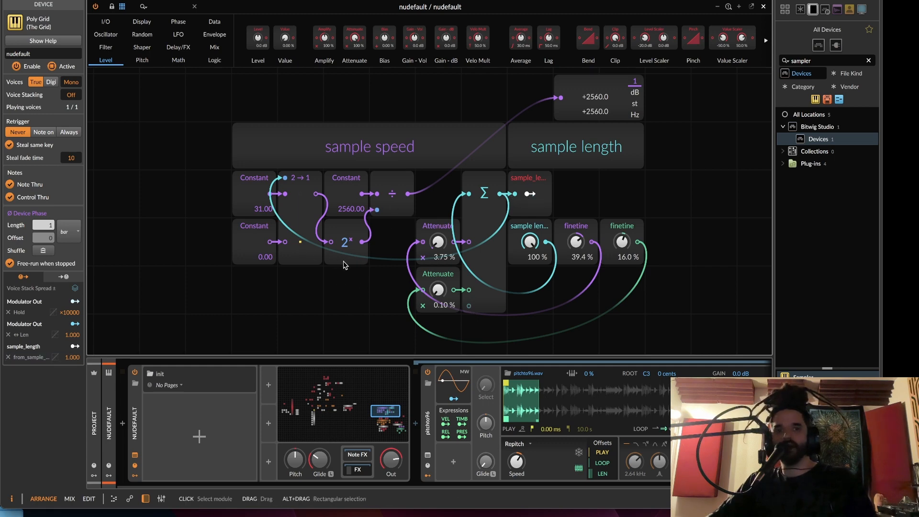
pyautogui.moveTo(529, 242)
pyautogui.mouseDown()
pyautogui.moveTo(529, 270)
pyautogui.moveTo(529, 242)
pyautogui.mouseUp()
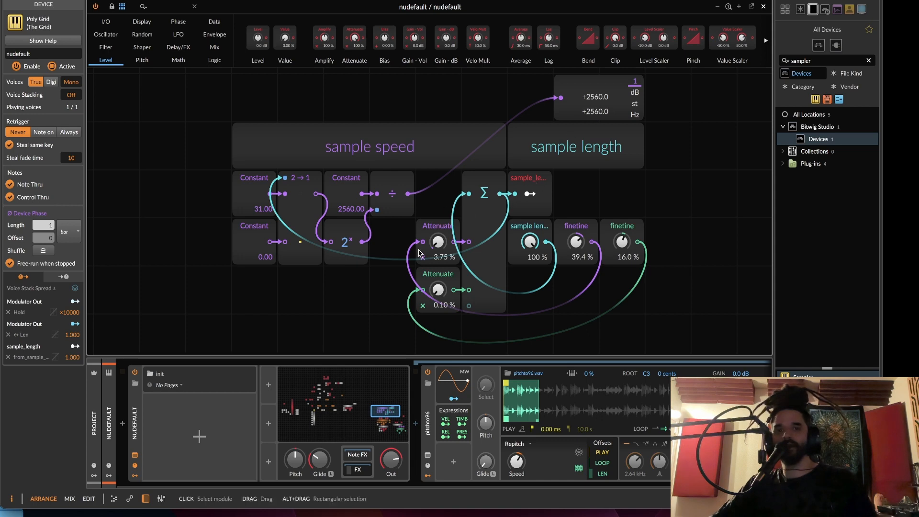
pyautogui.moveTo(529, 242)
pyautogui.mouseDown()
pyautogui.moveTo(529, 270)
pyautogui.moveTo(529, 252)
pyautogui.mouseUp()
# - Examine the Value module and the div for longer times, simplified_hold_method and hold time groups
pyautogui.moveTo(621, 263); pyautogui.dragTo(549, 159)
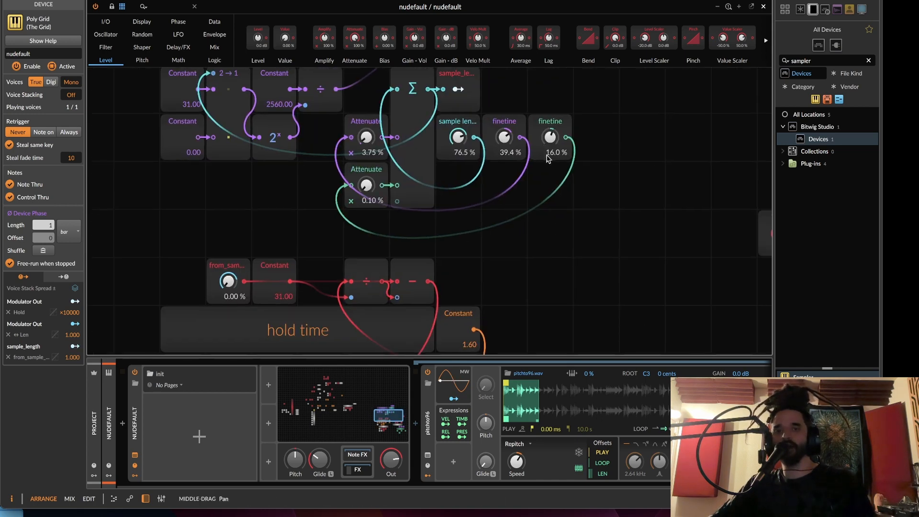
pyautogui.scroll(-5, 549, 159)
pyautogui.scroll(2, 599, 232)
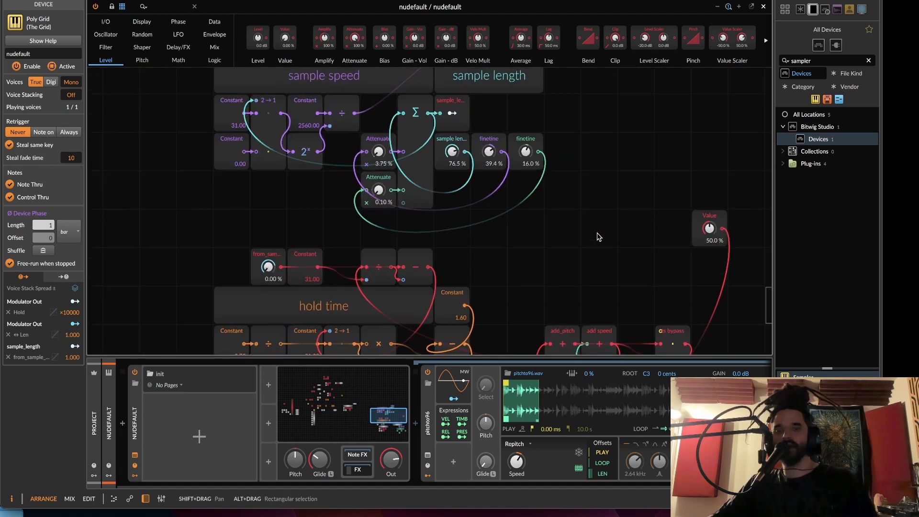
pyautogui.moveTo(596, 227); pyautogui.dragTo(538, 61)
pyautogui.moveTo(525, 129); pyautogui.dragTo(431, 203)
pyautogui.click(572, 105)
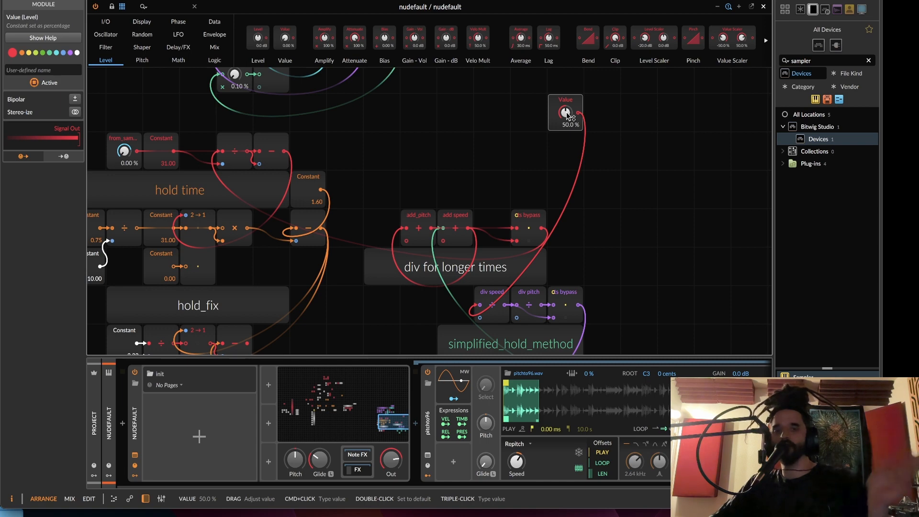
pyautogui.scroll(-3, 495, 199)
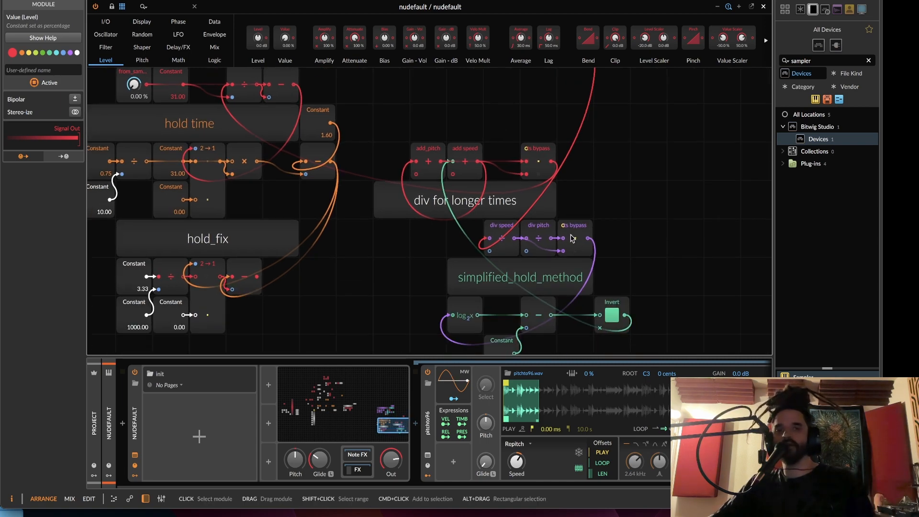
pyautogui.hscroll(-5, 479, 191)
pyautogui.scroll(2, 478, 191)
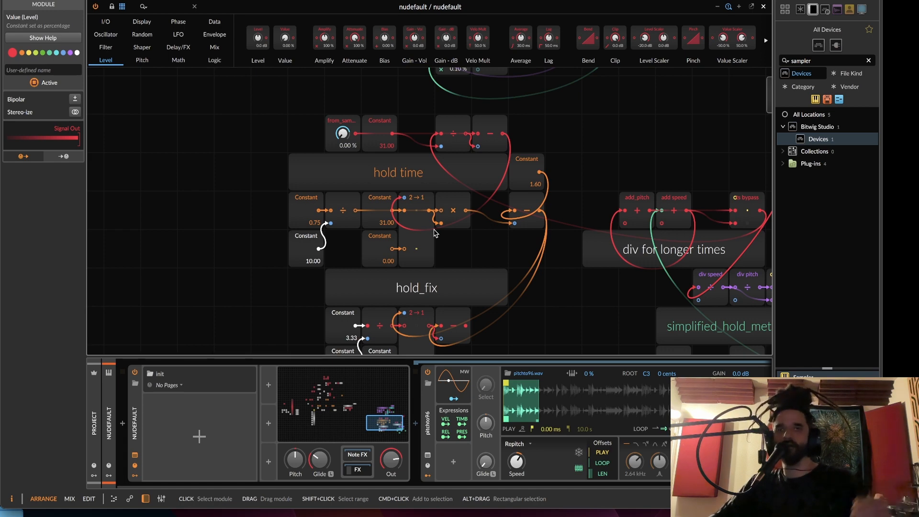
# - Compare the separate hold_fix group with the sample speed, sample length and hold time groups across the patch
pyautogui.scroll(-5, 396, 226)
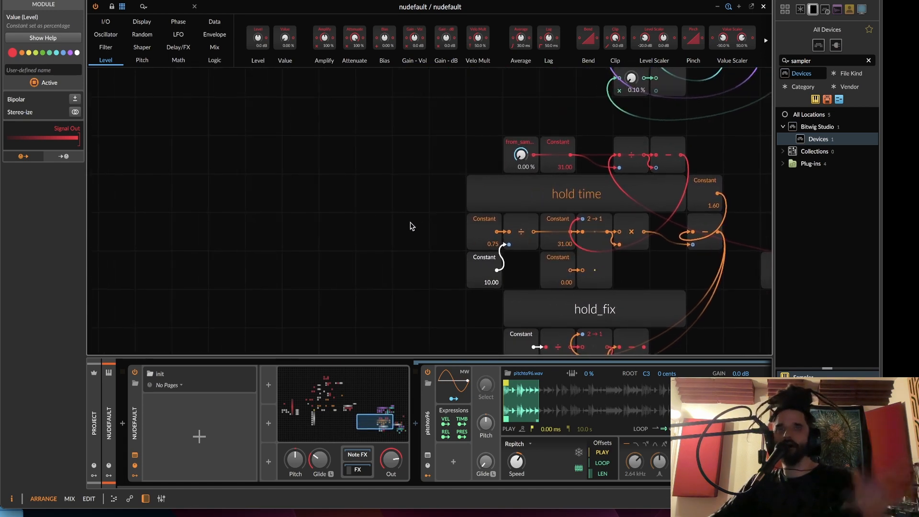
pyautogui.moveTo(389, 236); pyautogui.dragTo(349, 295)
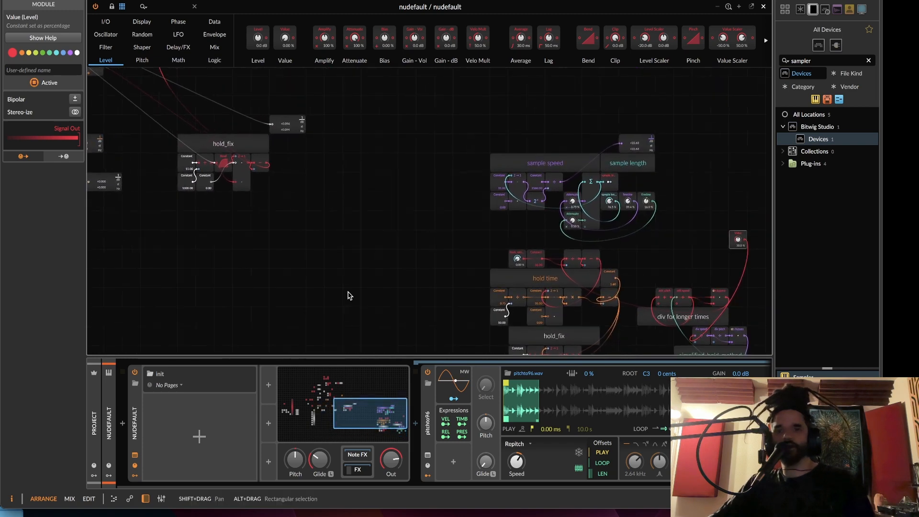
pyautogui.scroll(4, 394, 252)
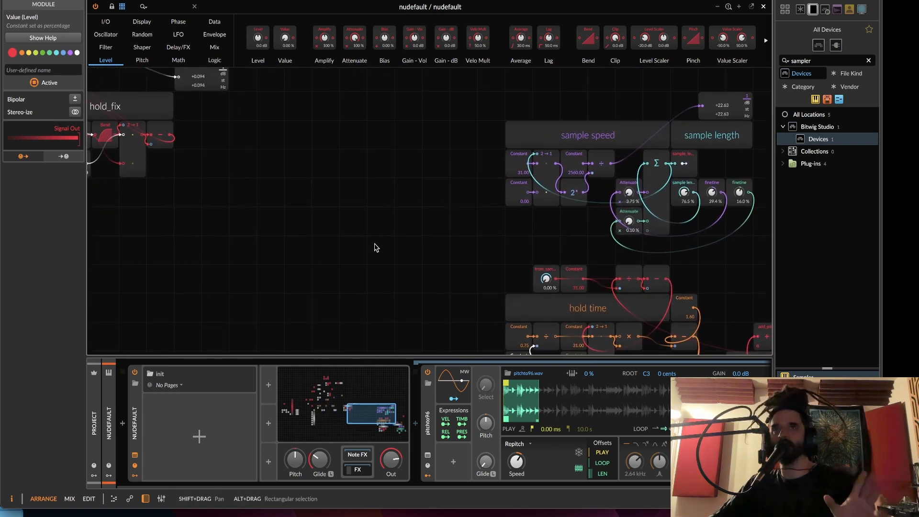
pyautogui.moveTo(271, 234); pyautogui.dragTo(405, 271)
pyautogui.scroll(-3, 405, 274)
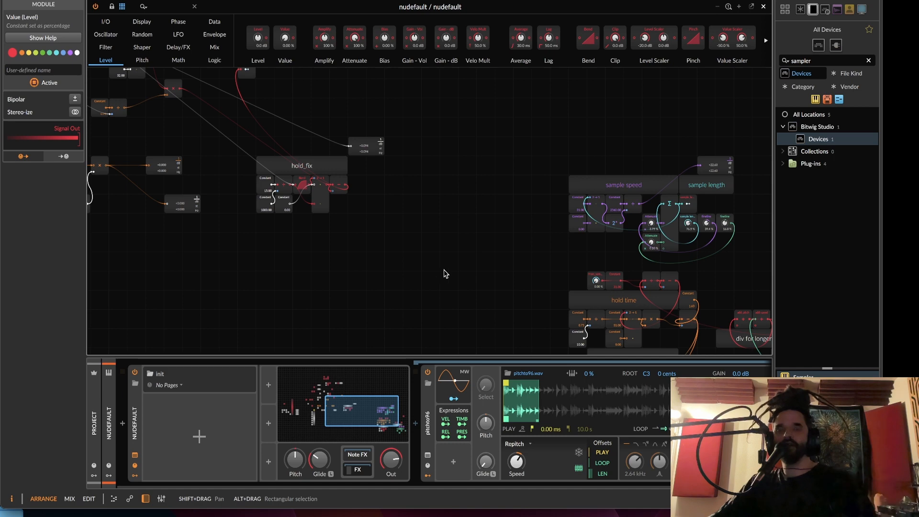
pyautogui.moveTo(500, 257); pyautogui.dragTo(357, 227)
pyautogui.scroll(3, 462, 249)
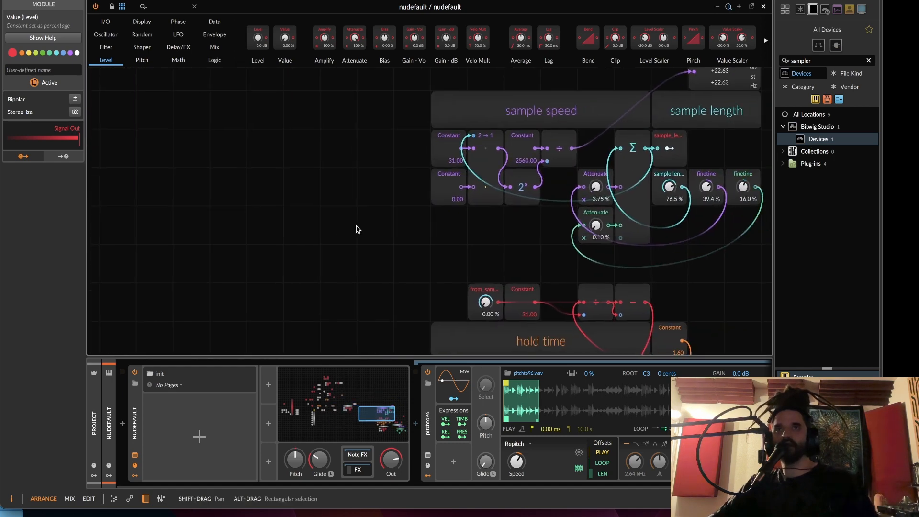
pyautogui.scroll(-2, 362, 225)
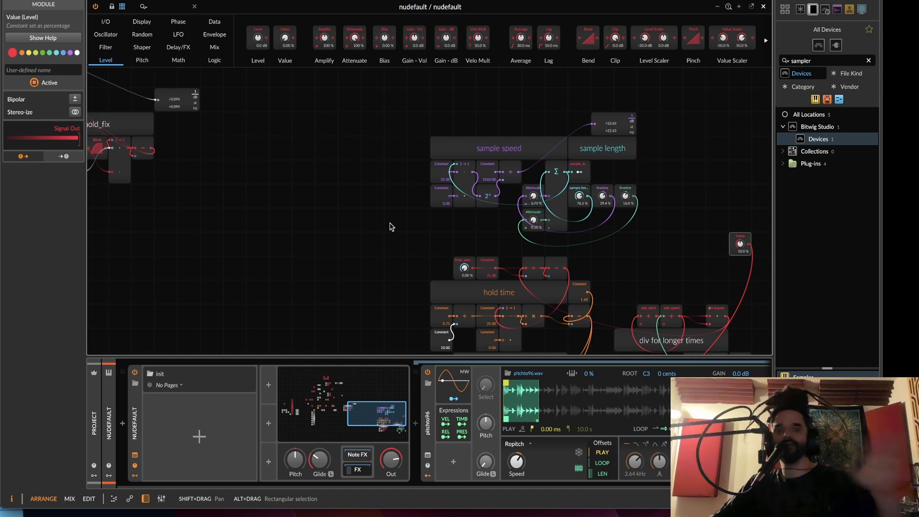
pyautogui.scroll(3, 427, 230)
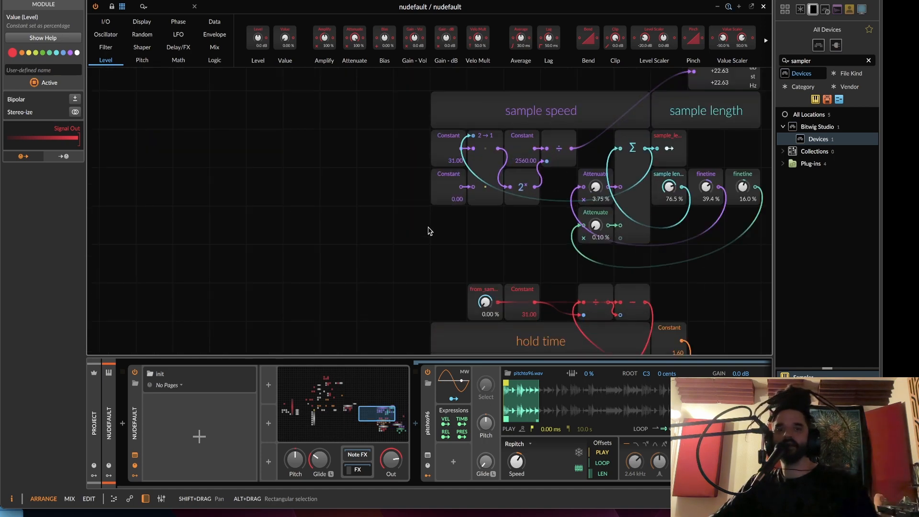
pyautogui.moveTo(426, 230); pyautogui.dragTo(320, 299)
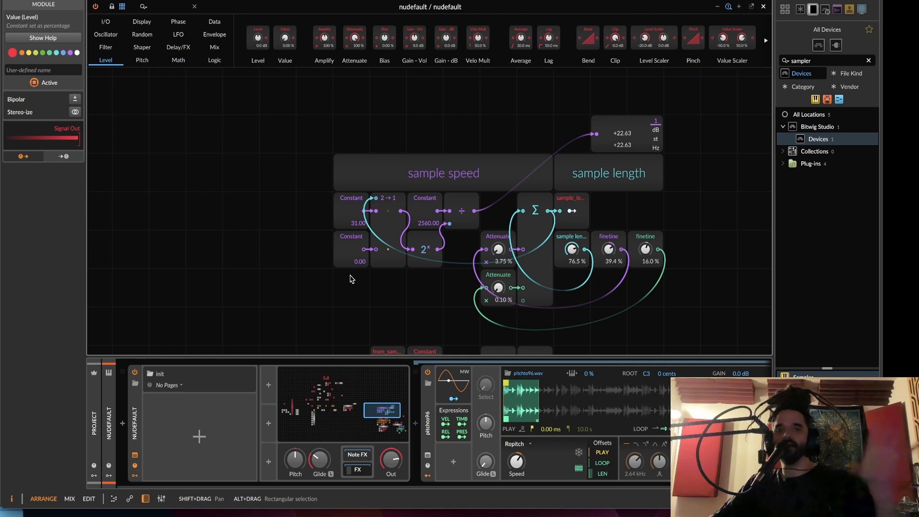
pyautogui.scroll(-4, 407, 211)
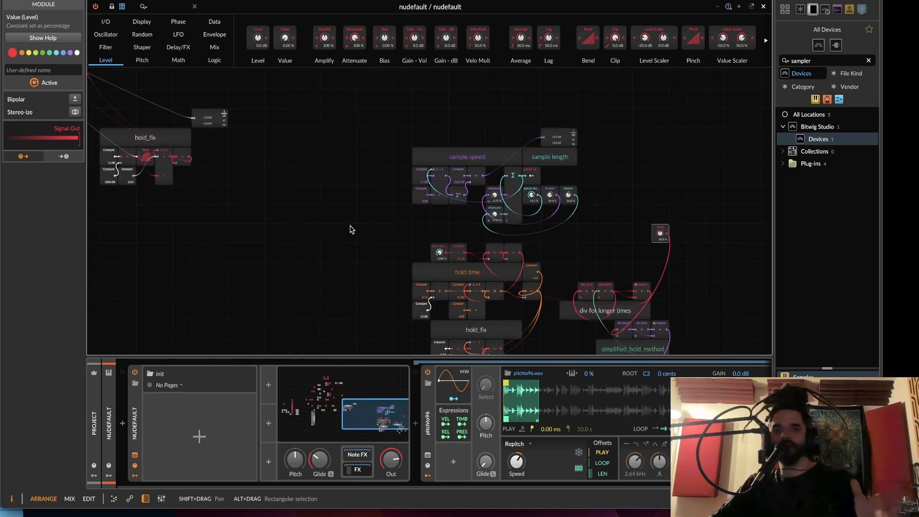
# - Trace the patch from the separate hold_fix group through the divisions and manual modules, and back to the sample speed and hold time groups
pyautogui.moveTo(349, 228); pyautogui.dragTo(434, 231)
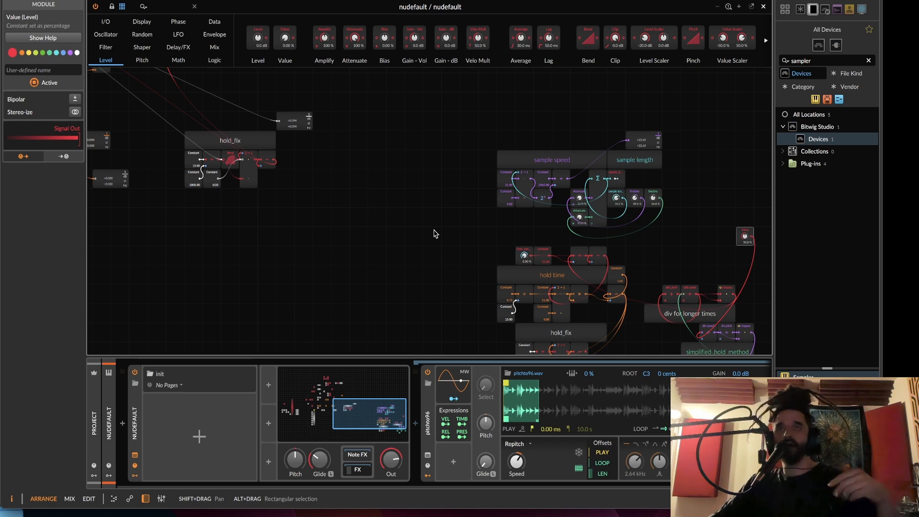
pyautogui.moveTo(241, 221); pyautogui.dragTo(415, 234)
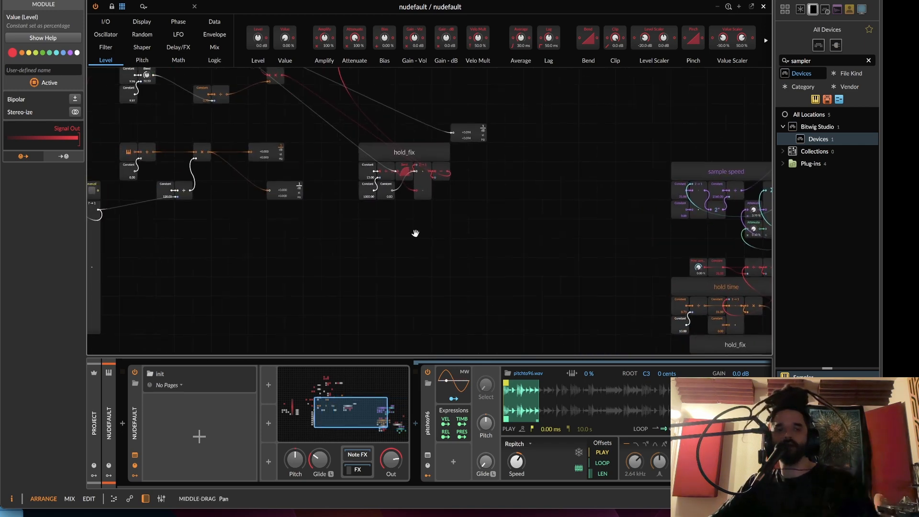
pyautogui.scroll(3, 484, 253)
pyautogui.scroll(5, 474, 259)
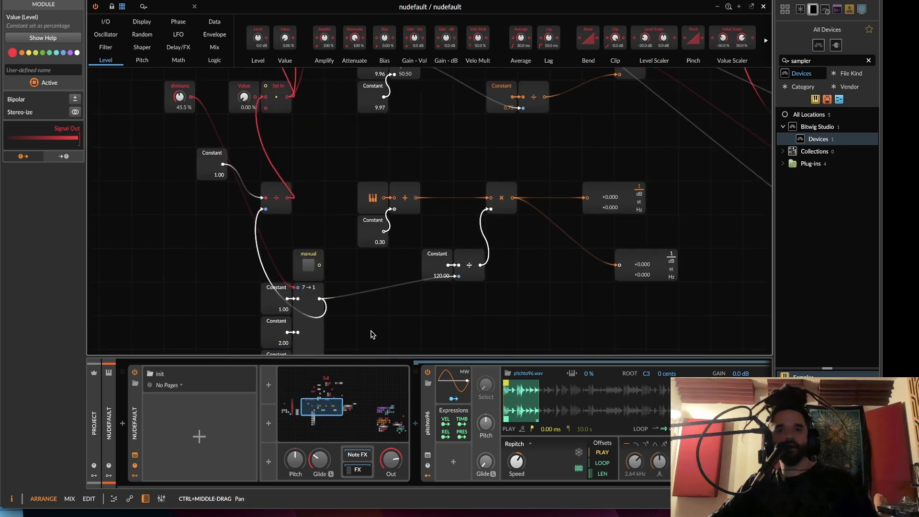
pyautogui.scroll(-5, 373, 334)
pyautogui.moveTo(462, 266); pyautogui.dragTo(386, 338)
pyautogui.moveTo(439, 246); pyautogui.dragTo(462, 302)
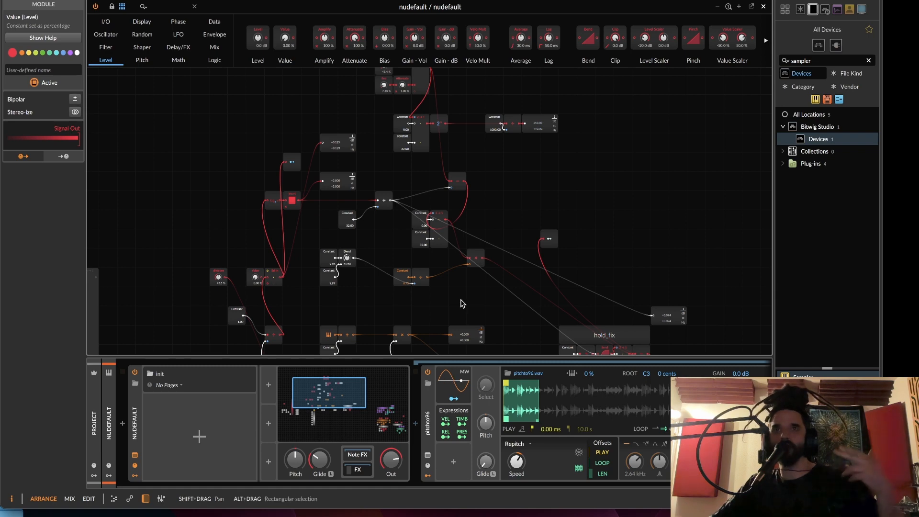
pyautogui.moveTo(627, 269); pyautogui.dragTo(296, 250)
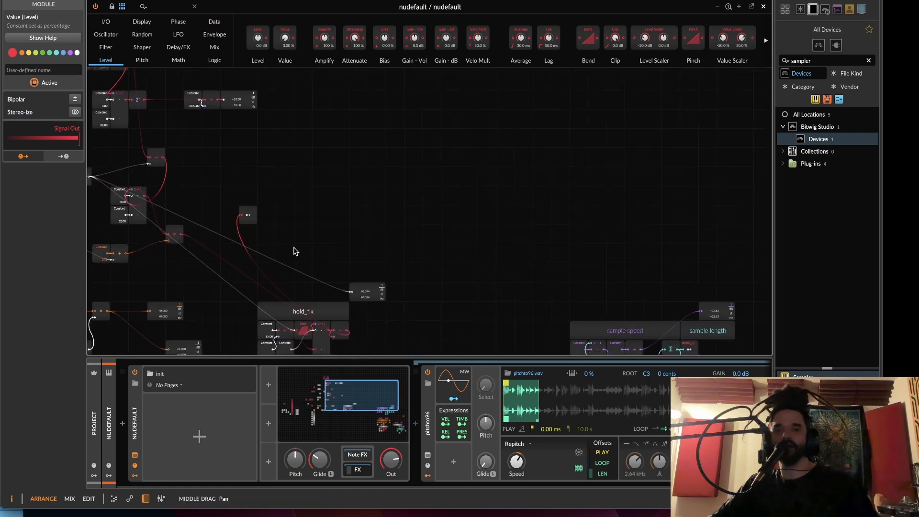
pyautogui.moveTo(476, 253); pyautogui.dragTo(242, 136)
pyautogui.moveTo(431, 211); pyautogui.dragTo(427, 107)
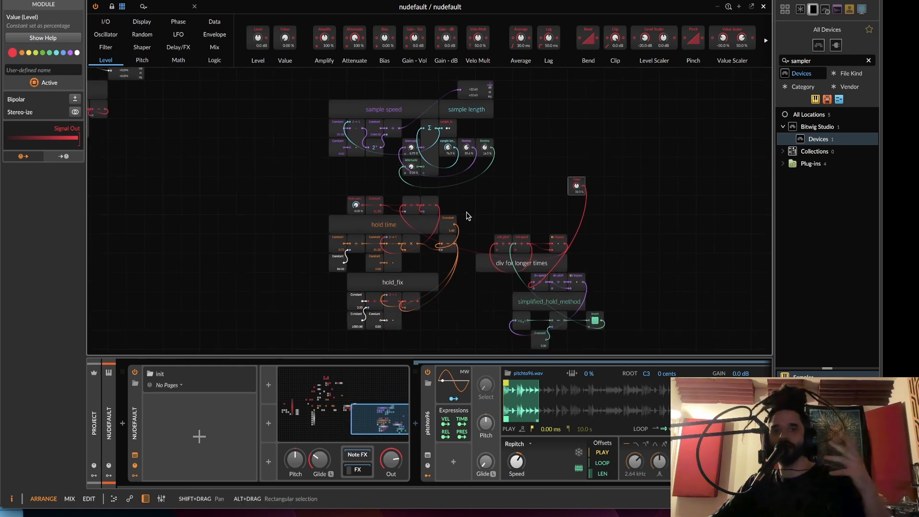
# - Examine the modules between the divisions knob and the separate hold_fix group, comparing them with the sample speed and sample length groups
pyautogui.moveTo(306, 203); pyautogui.dragTo(638, 244)
pyautogui.moveTo(417, 232); pyautogui.dragTo(647, 308)
pyautogui.moveTo(489, 271); pyautogui.dragTo(487, 347)
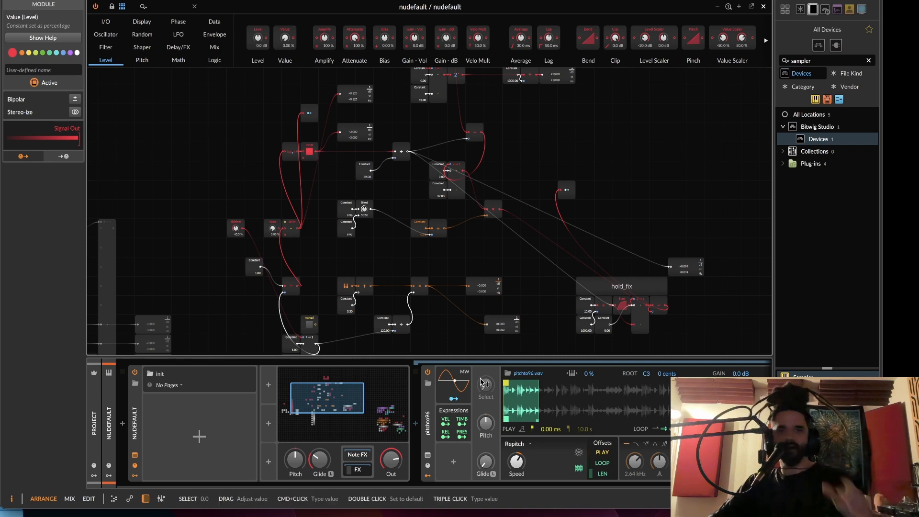
pyautogui.scroll(2, 541, 246)
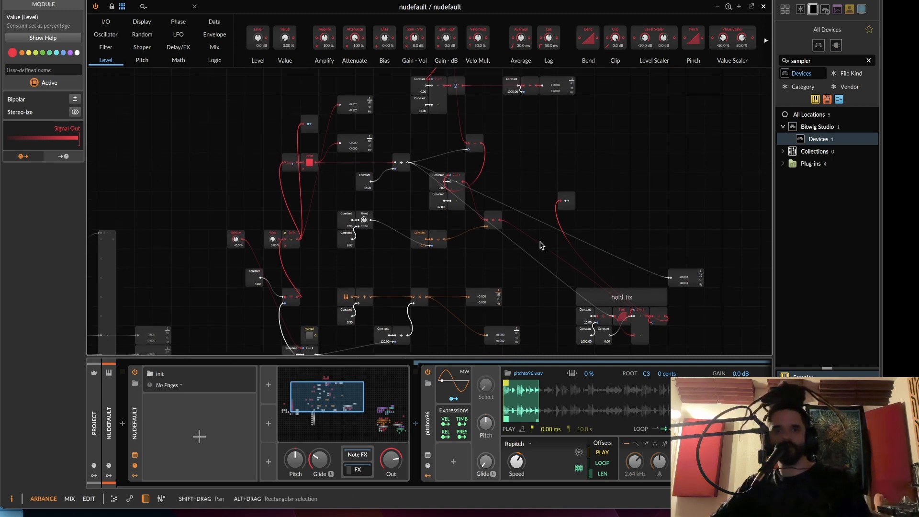
pyautogui.scroll(2, 541, 245)
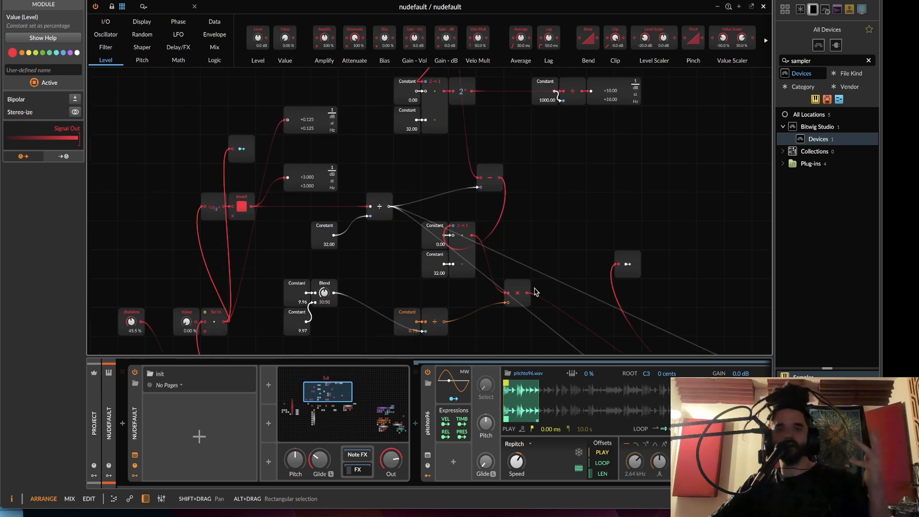
pyautogui.scroll(-5, 535, 292)
pyautogui.hscroll(10, 535, 292)
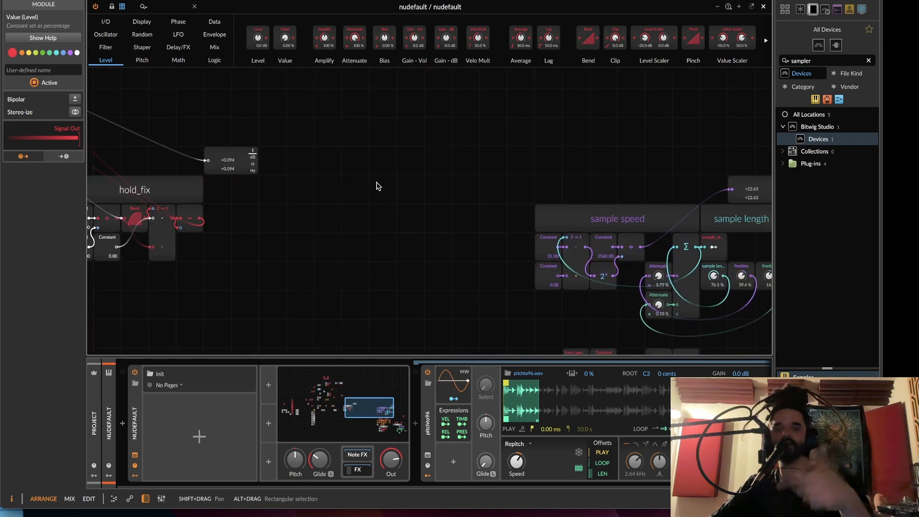
pyautogui.scroll(5, 378, 185)
pyautogui.hscroll(-10, 378, 185)
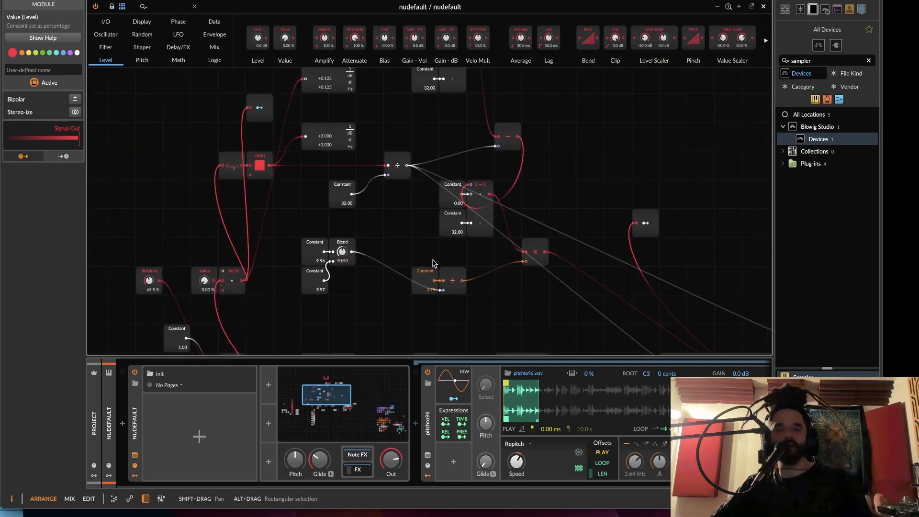
# - Try the divisions knob at 67.5 %, 30.5 % and 0.00 % to demonstrate different sample lengths
pyautogui.scroll(-3, 306, 194)
pyautogui.hscroll(-2, 307, 194)
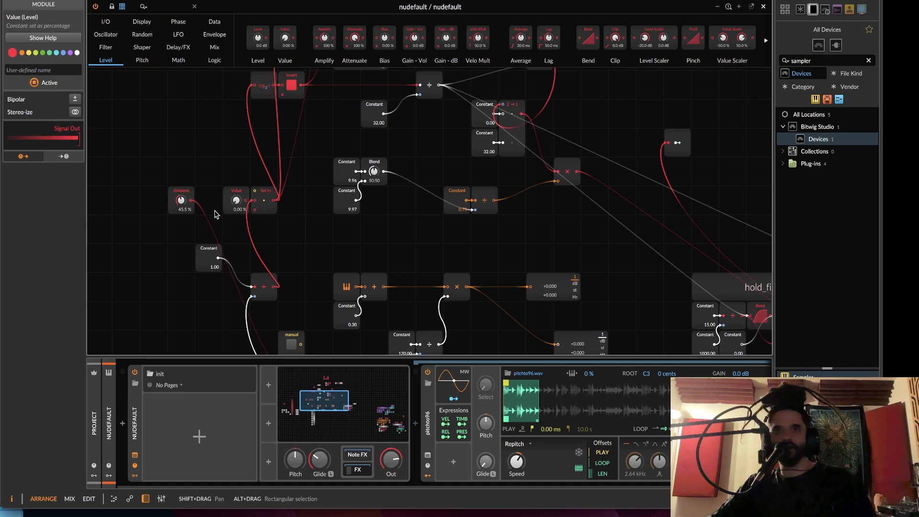
pyautogui.moveTo(189, 213); pyautogui.dragTo(189, 195)
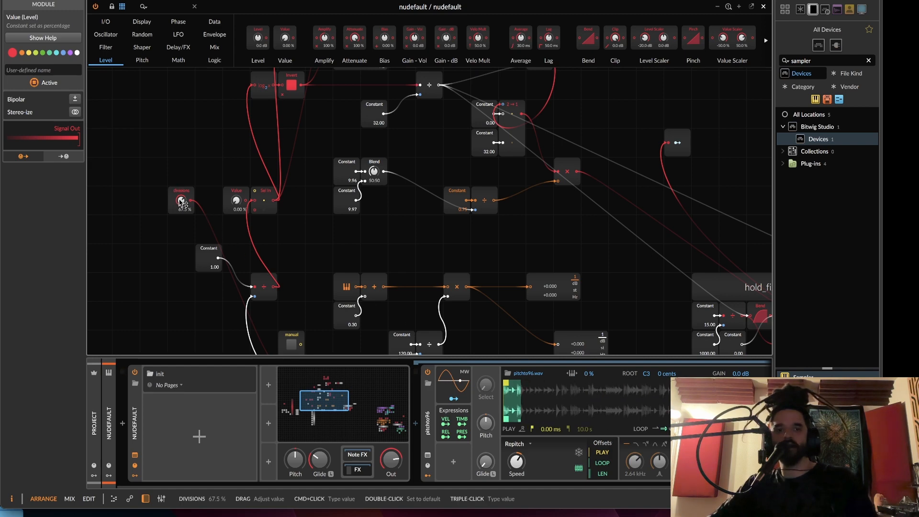
pyautogui.moveTo(180, 200); pyautogui.dragTo(181, 235)
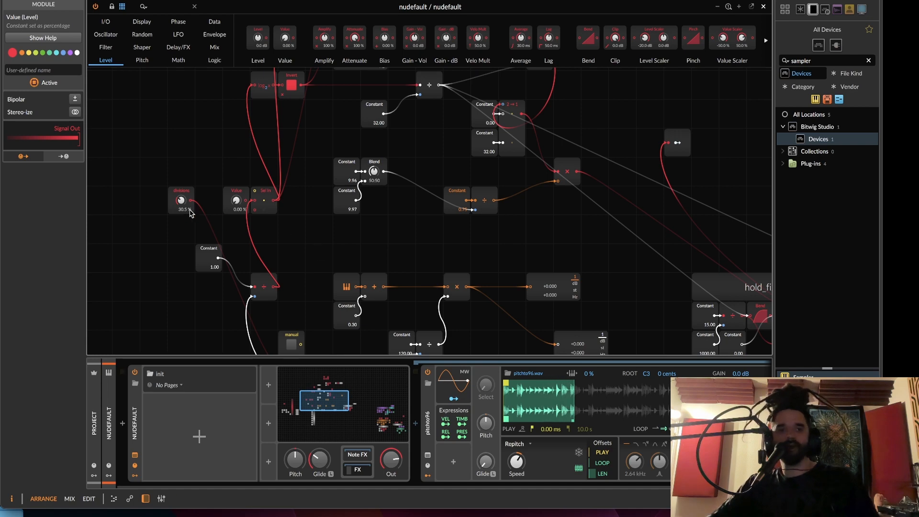
pyautogui.moveTo(191, 211); pyautogui.dragTo(183, 262)
pyautogui.scroll(3, 262, 200)
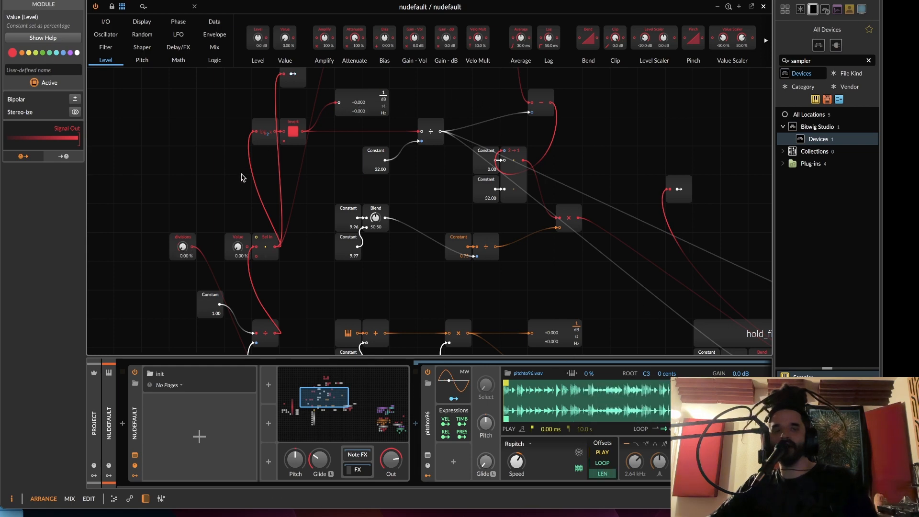
# - Raise the divisions knob through 20.0 % and 31.5 % to 48.5 %
pyautogui.moveTo(184, 245); pyautogui.dragTo(183, 244)
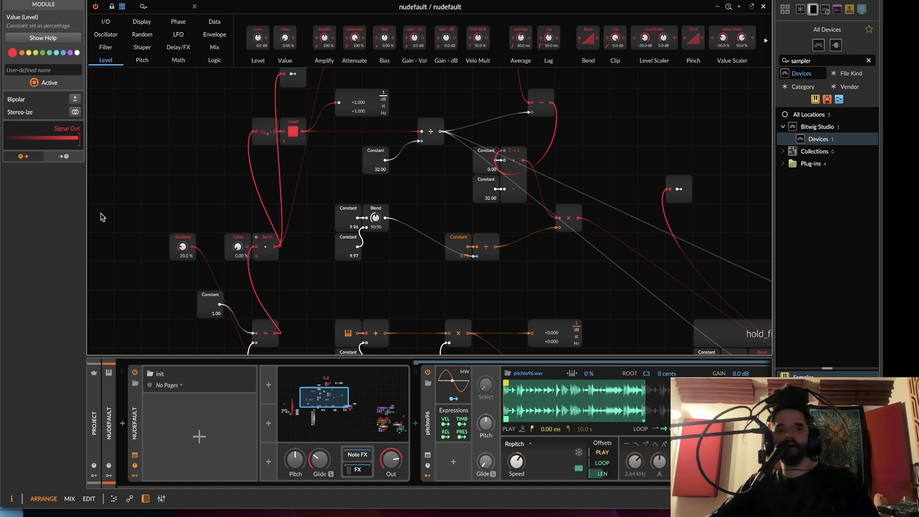
pyautogui.moveTo(183, 247); pyautogui.dragTo(184, 239)
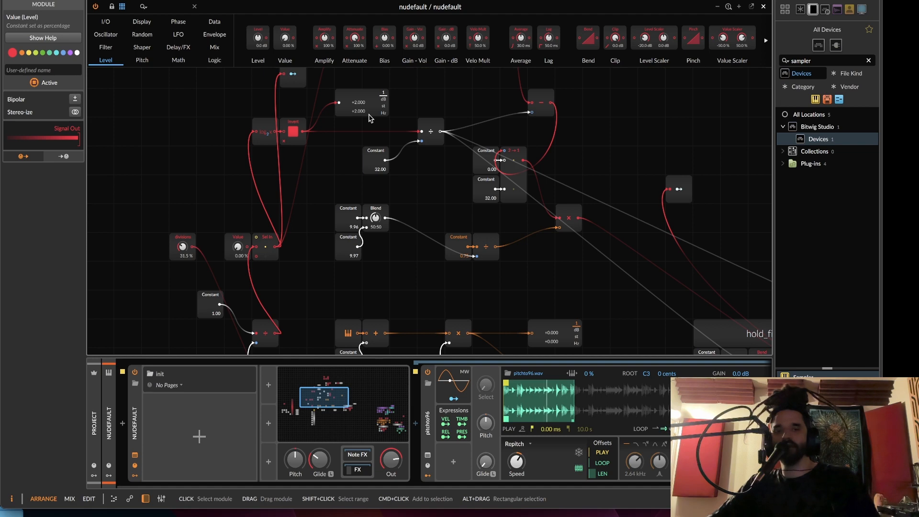
pyautogui.moveTo(182, 247); pyautogui.dragTo(182, 233)
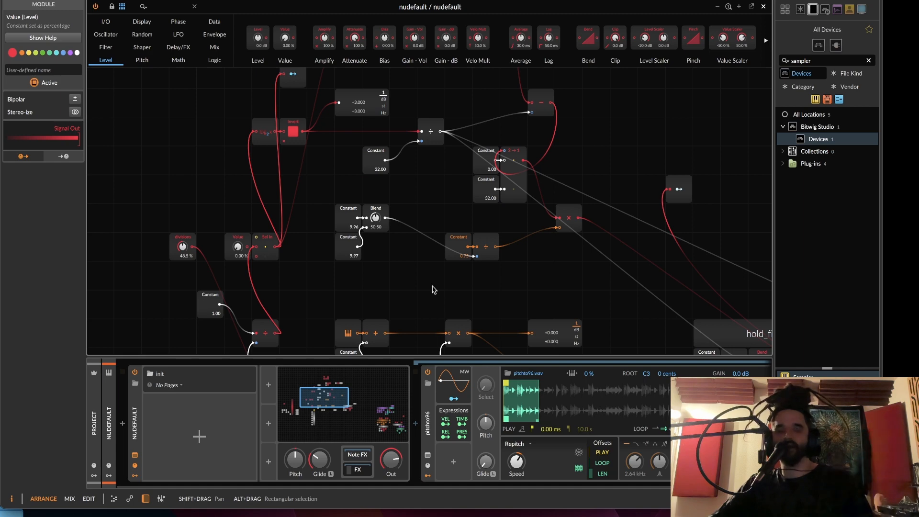
# - Review the modules around the divisions network once more and close the nudefault patch editor
pyautogui.moveTo(434, 281); pyautogui.dragTo(469, 162)
pyautogui.moveTo(437, 259); pyautogui.dragTo(336, 257)
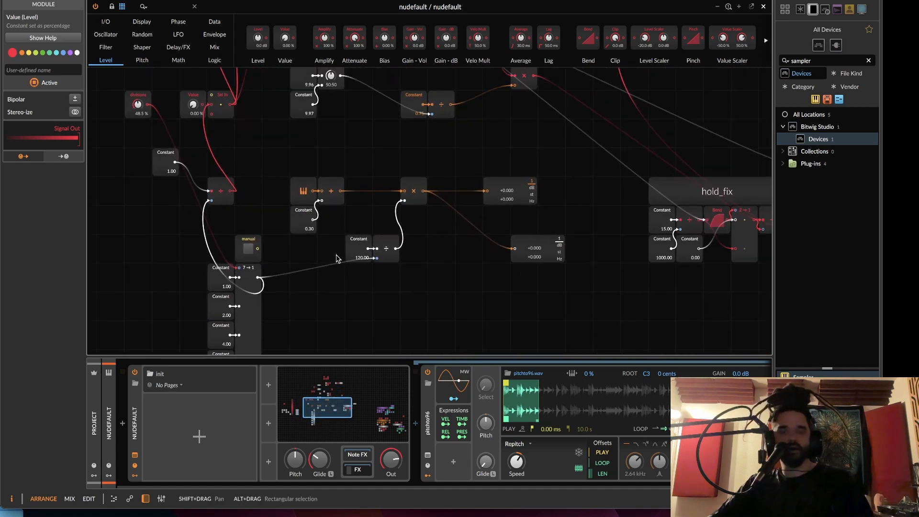
pyautogui.moveTo(430, 223); pyautogui.dragTo(426, 326)
pyautogui.scroll(-3, 340, 261)
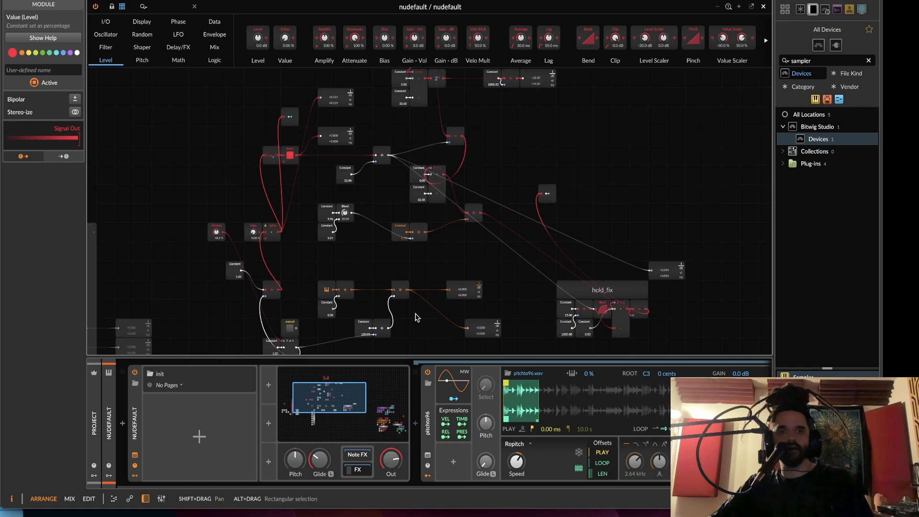
pyautogui.moveTo(357, 286); pyautogui.dragTo(369, 363)
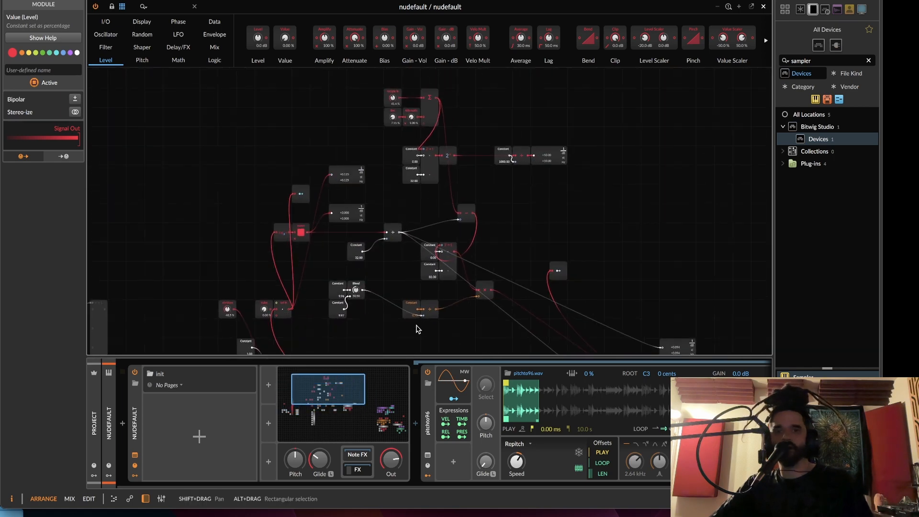
pyautogui.click(764, 7)
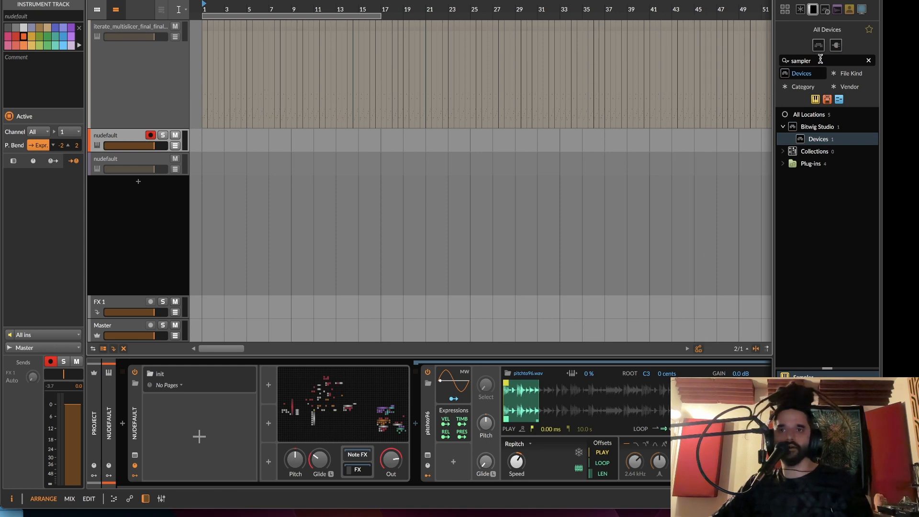
# - Clear the device search and add a new nudefault instrument track below the existing tracks
pyautogui.click(799, 60)
pyautogui.doubleClick(799, 61)
pyautogui.press('BackSpace')
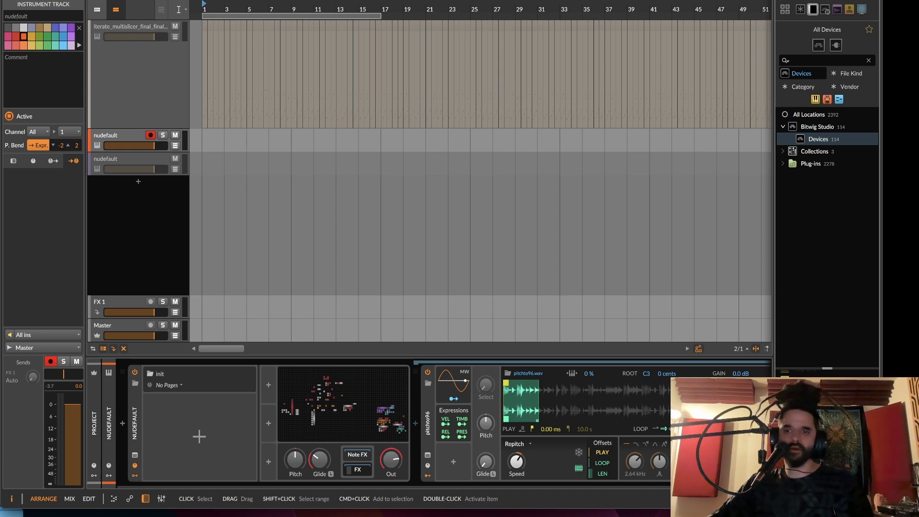
pyautogui.press('super+t')
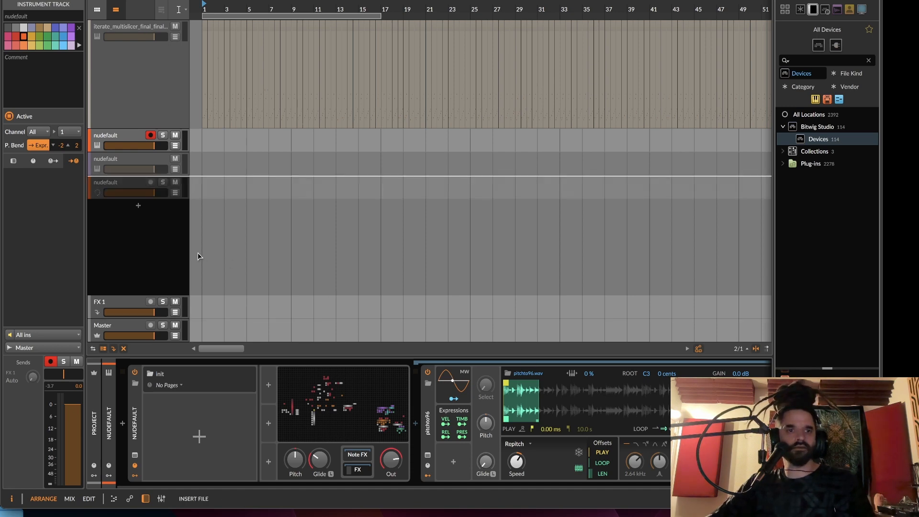
pyautogui.click(199, 256)
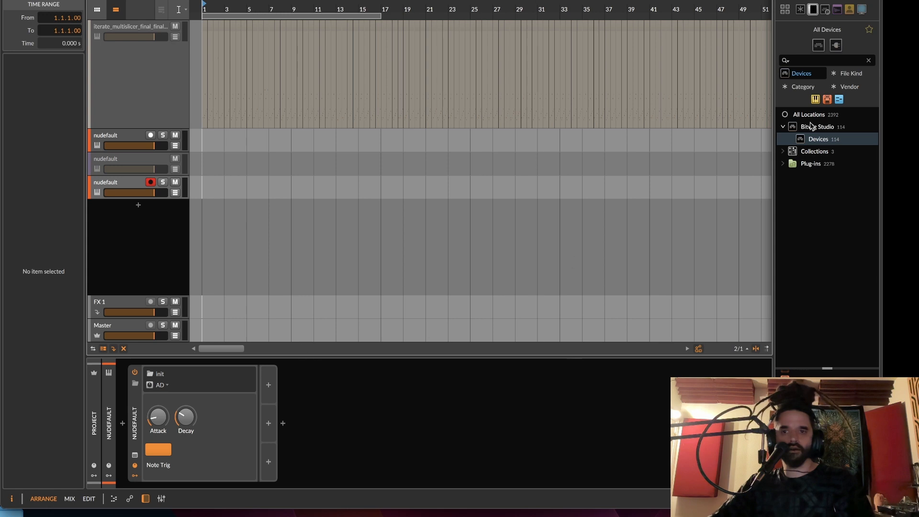
# - Search the devices for "sa" and insert a Sampler in the new Poly Grid's FX chain
pyautogui.click(814, 63)
pyautogui.write('sa')
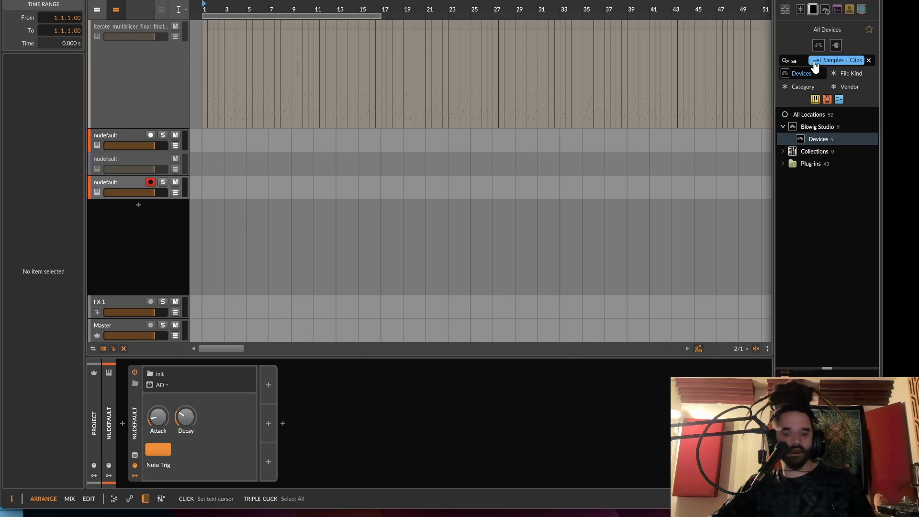
pyautogui.click(803, 375)
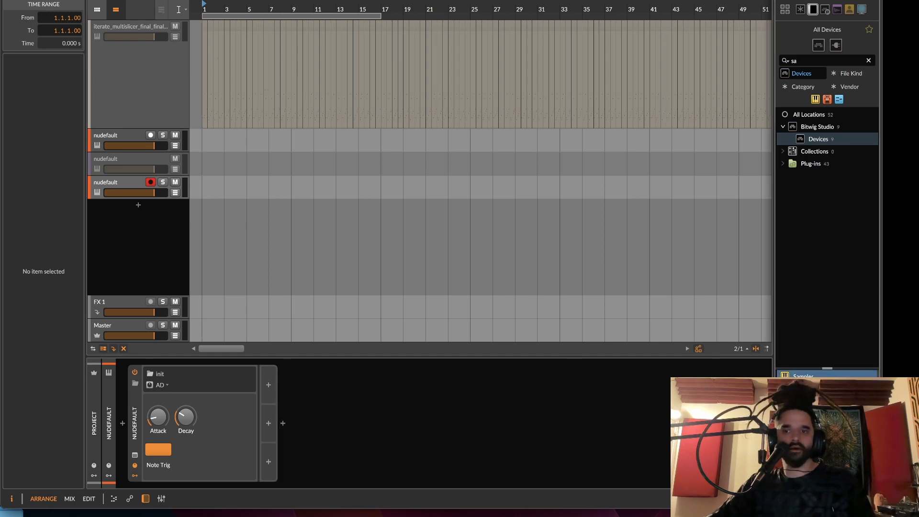
pyautogui.click(134, 425)
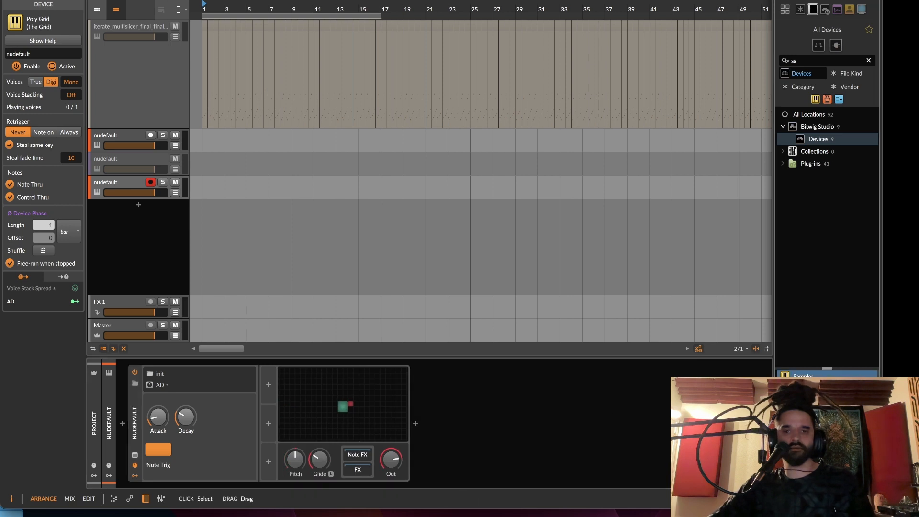
pyautogui.click(366, 472)
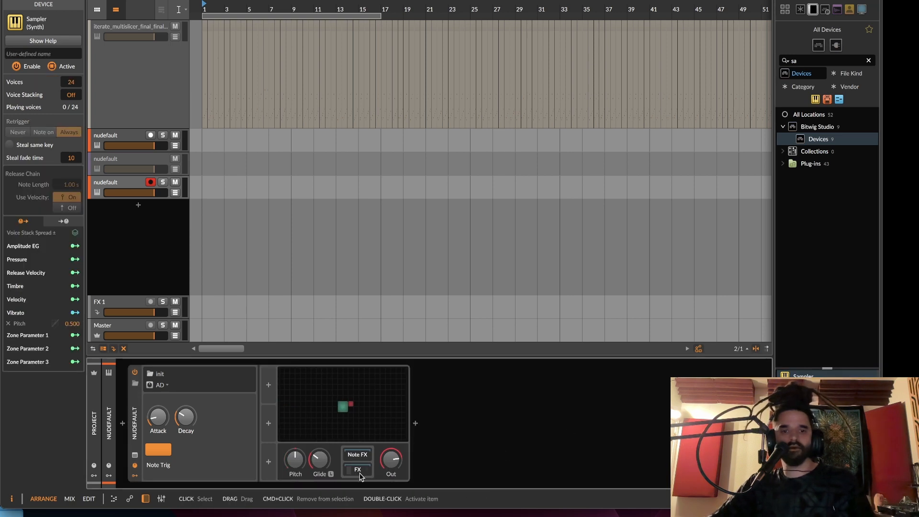
# - Set the Poly Grid's voice mode to True and the Sampler's voices to Mono
pyautogui.click(136, 418)
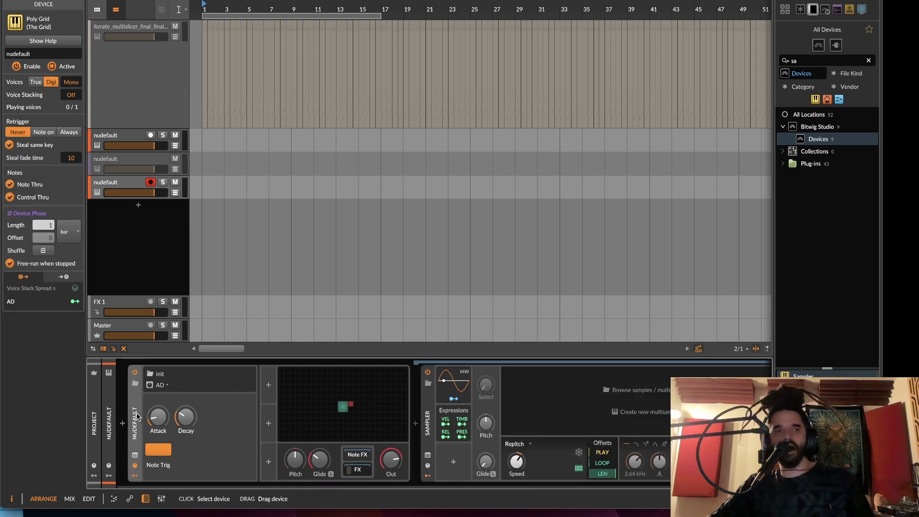
pyautogui.click(38, 83)
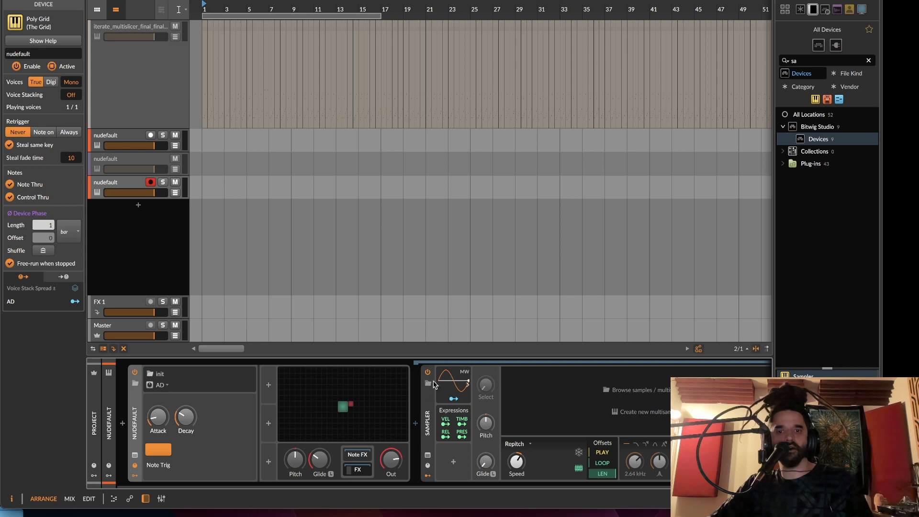
pyautogui.click(428, 406)
pyautogui.moveTo(77, 87); pyautogui.dragTo(77, 125)
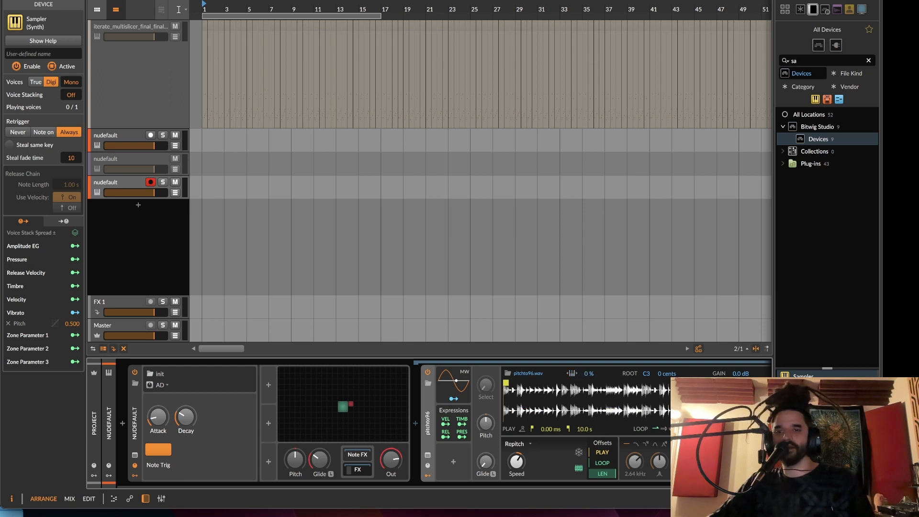
# - Load pitchto96.wav into the Sampler and turn on looping for the whole sample
pyautogui.click(665, 429)
pyautogui.moveTo(437, 489); pyautogui.dragTo(526, 487)
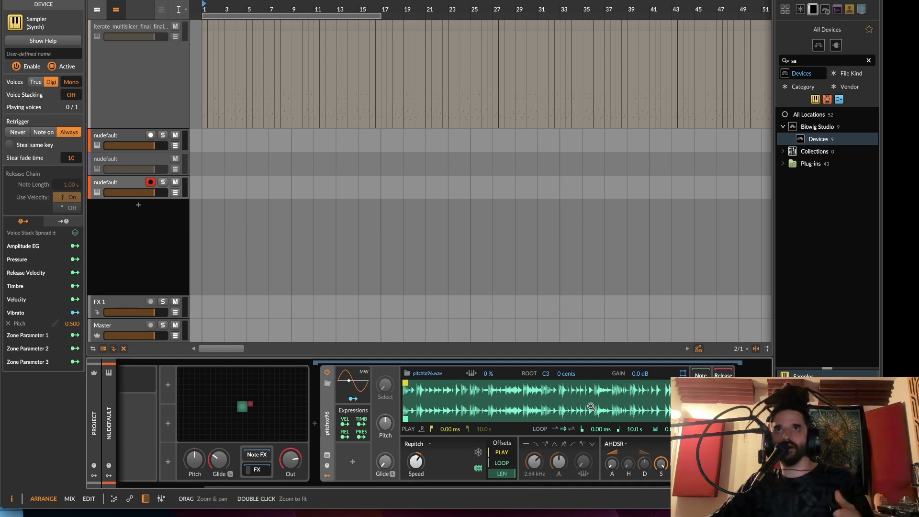
pyautogui.moveTo(559, 485); pyautogui.dragTo(380, 489)
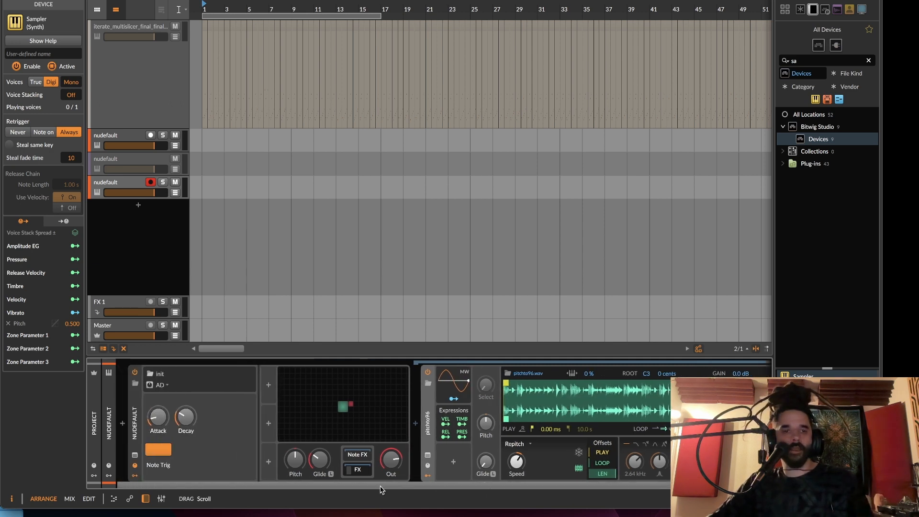
# - Open the new Poly Grid for editing and delete all of its default modules
pyautogui.doubleClick(314, 403)
pyautogui.moveTo(353, 151); pyautogui.dragTo(562, 278)
pyautogui.press('Delete')
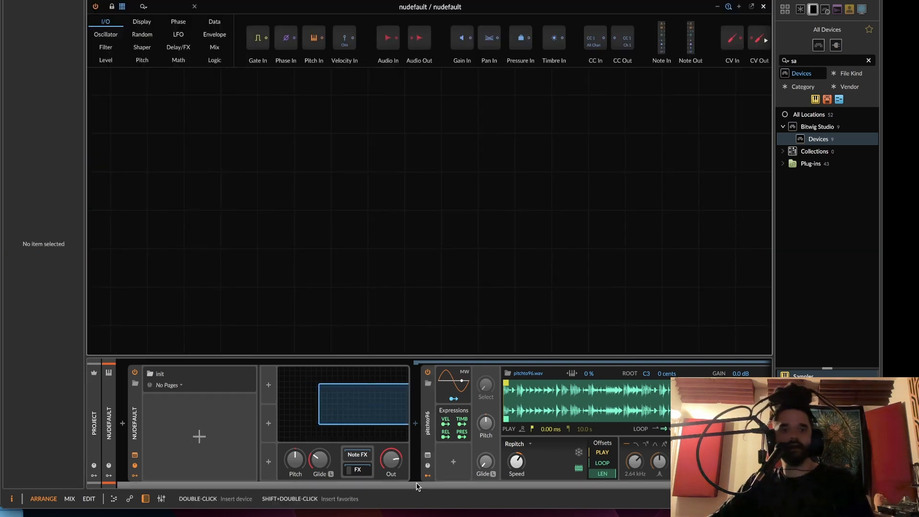
# - Add a Merge module to the empty grid with Nearest interpolation and 8 in ports
pyautogui.moveTo(417, 488); pyautogui.dragTo(534, 495)
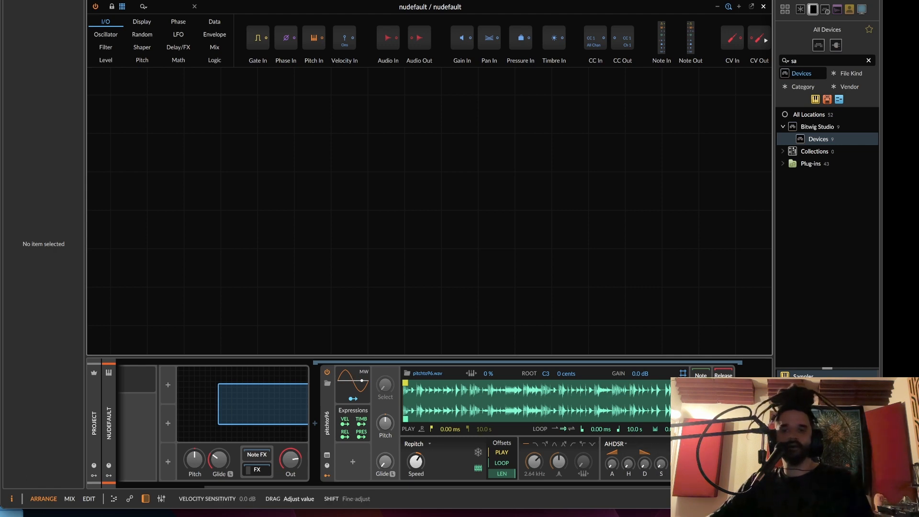
pyautogui.moveTo(429, 490); pyautogui.dragTo(347, 494)
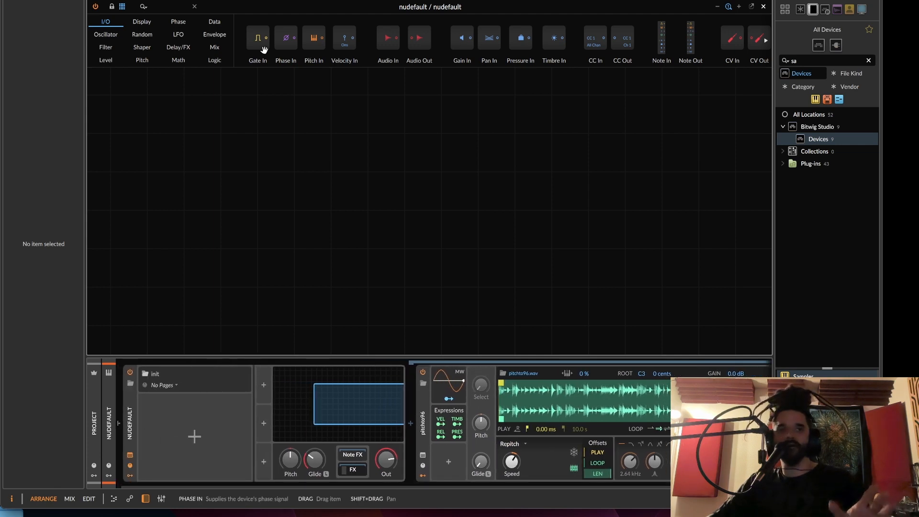
pyautogui.click(215, 47)
pyautogui.moveTo(597, 34); pyautogui.dragTo(476, 160)
pyautogui.click(32, 142)
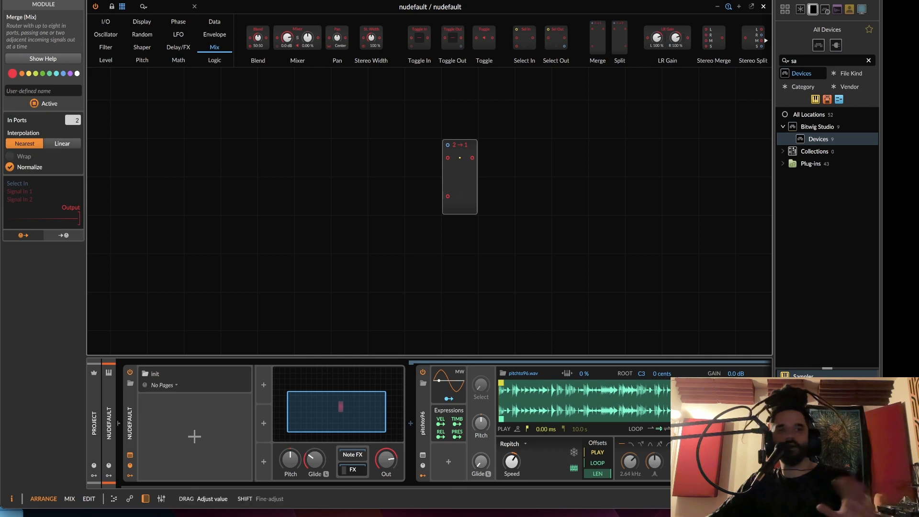
pyautogui.moveTo(73, 120); pyautogui.dragTo(73, 106)
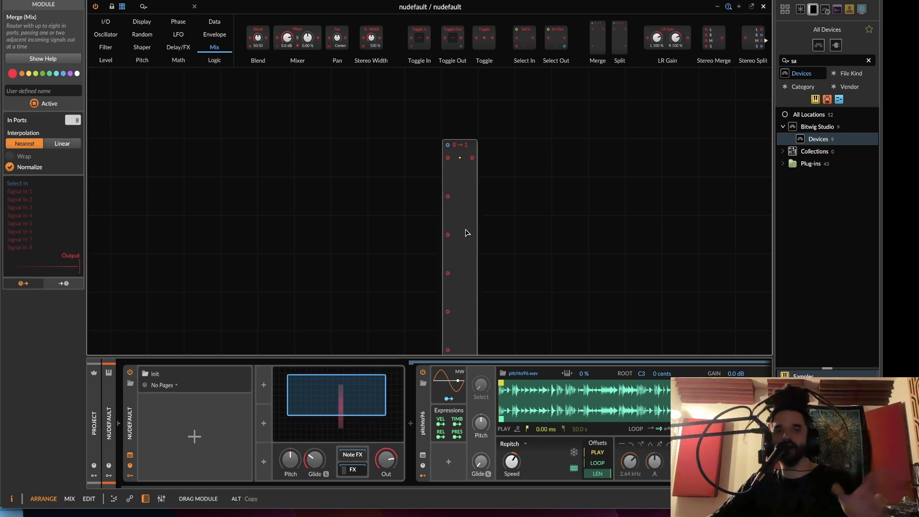
pyautogui.scroll(-5, 433, 249)
pyautogui.scroll(2, 439, 248)
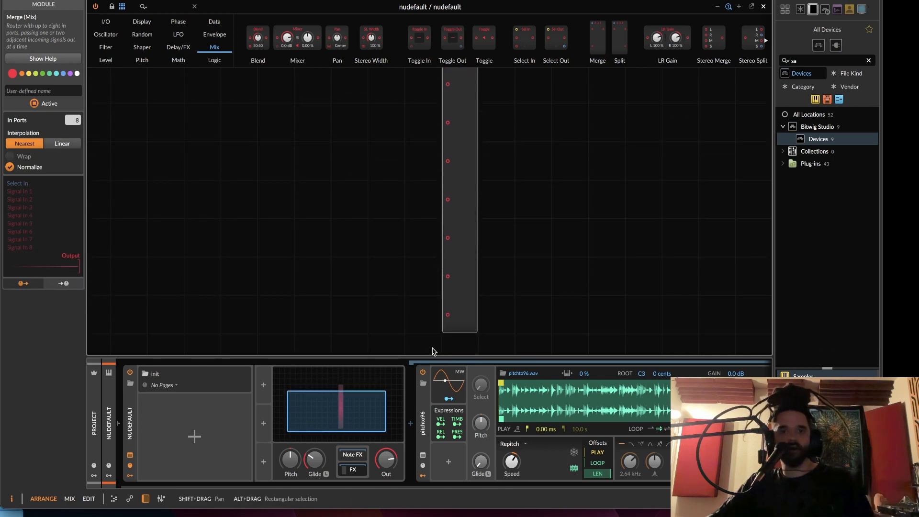
pyautogui.moveTo(434, 280); pyautogui.dragTo(335, 301)
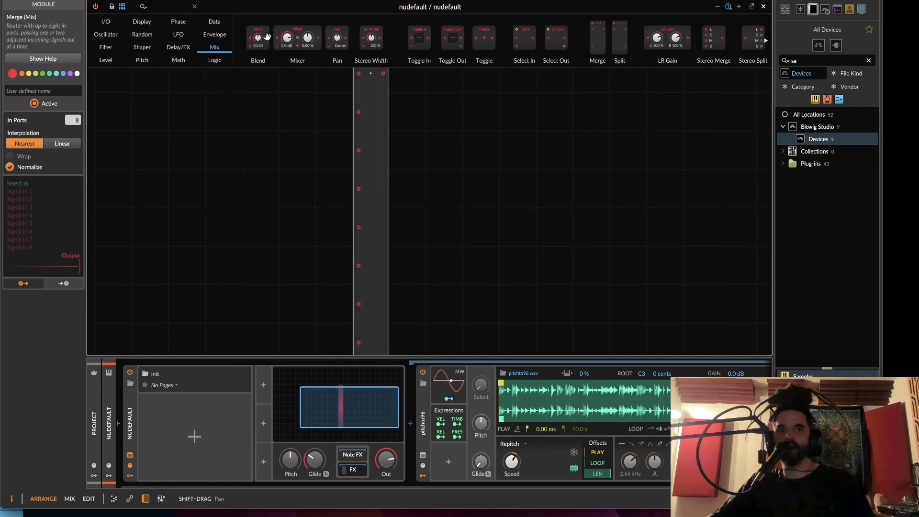
# - Add a Value module beside the Merge and connect its output to the Merge's select input
pyautogui.click(106, 60)
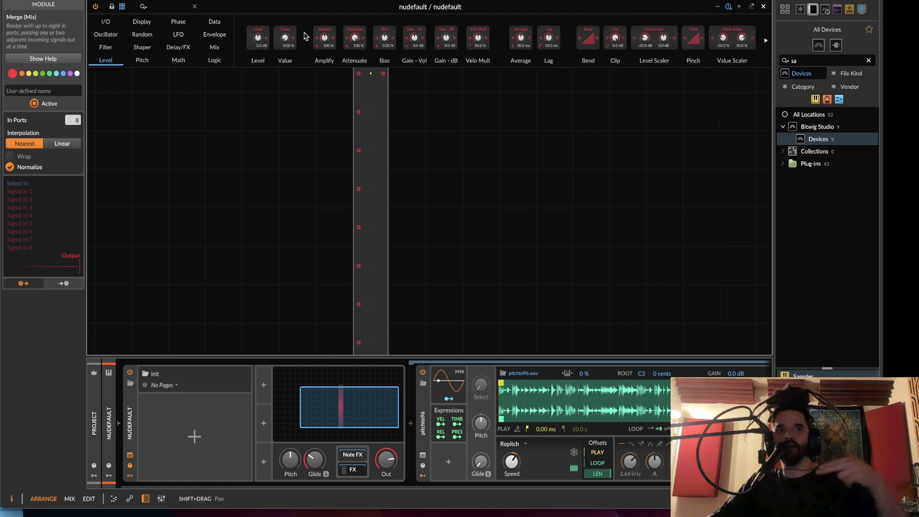
pyautogui.moveTo(285, 39); pyautogui.dragTo(297, 118)
pyautogui.scroll(3, 316, 139)
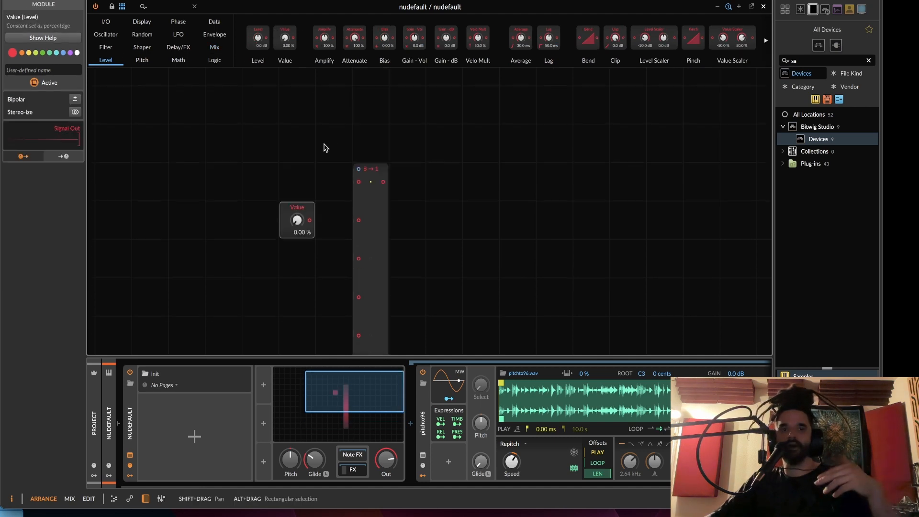
pyautogui.moveTo(311, 221); pyautogui.dragTo(358, 169)
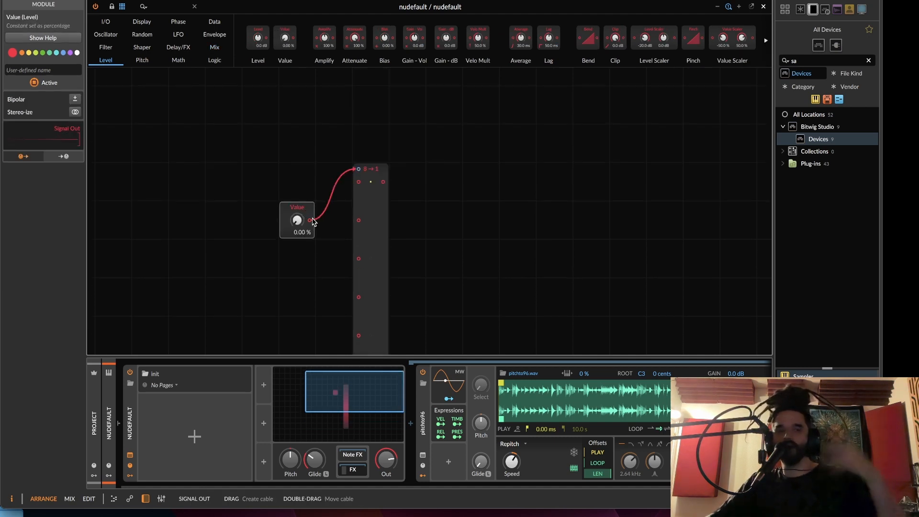
pyautogui.moveTo(303, 230); pyautogui.dragTo(266, 153)
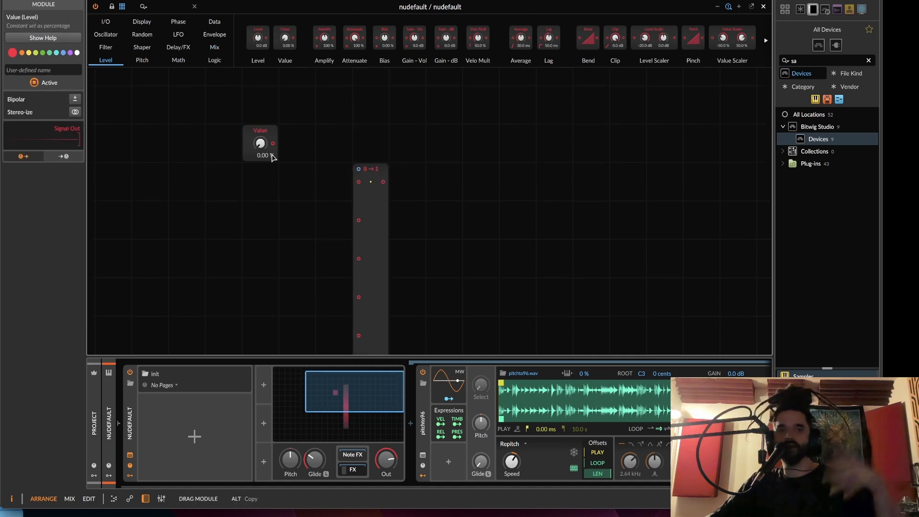
# - Attach a Modulator Out named "hold time" to the Merge's output and map it to the Sampler envelope's Hold time
pyautogui.click(105, 22)
pyautogui.moveTo(663, 47); pyautogui.dragTo(410, 177)
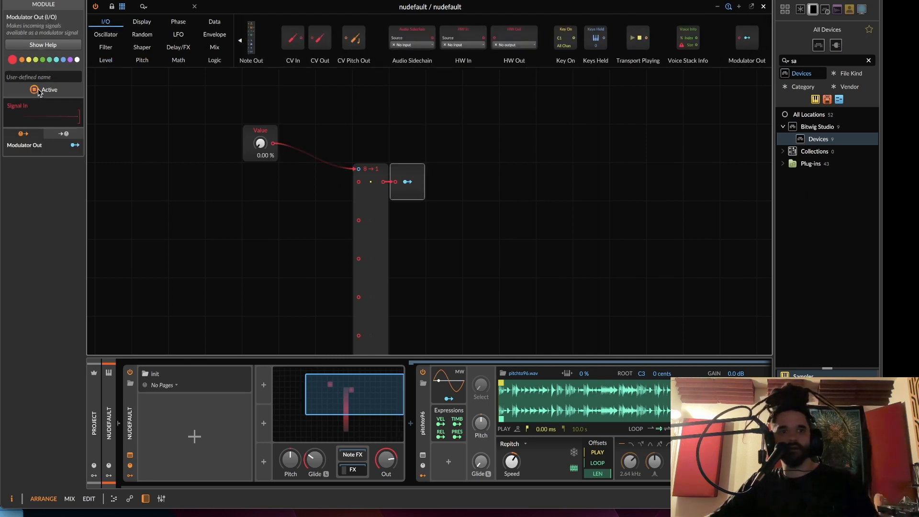
pyautogui.click(35, 76)
pyautogui.write('hold time')
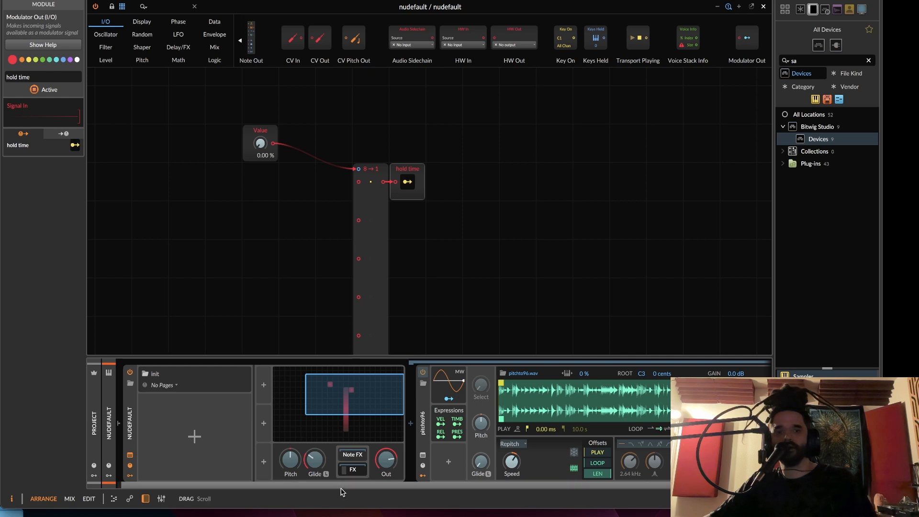
pyautogui.moveTo(341, 488); pyautogui.dragTo(560, 488)
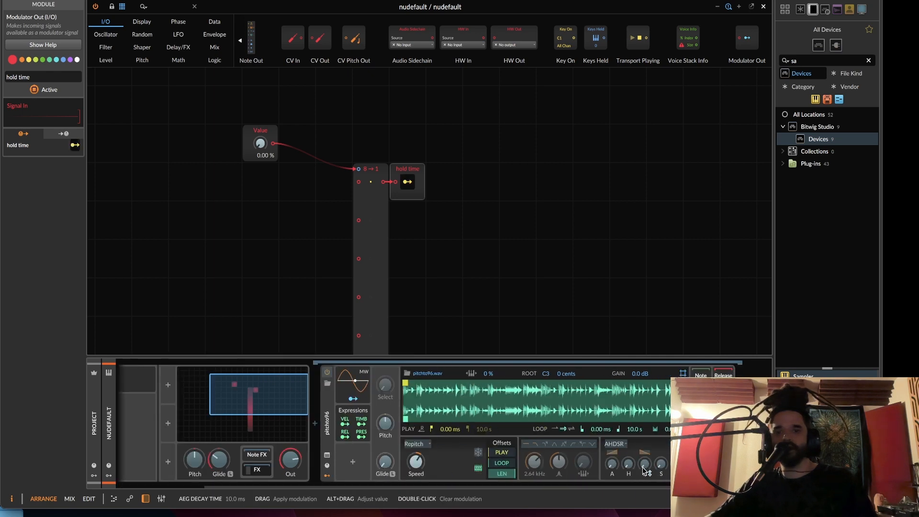
pyautogui.moveTo(628, 463); pyautogui.dragTo(629, 455)
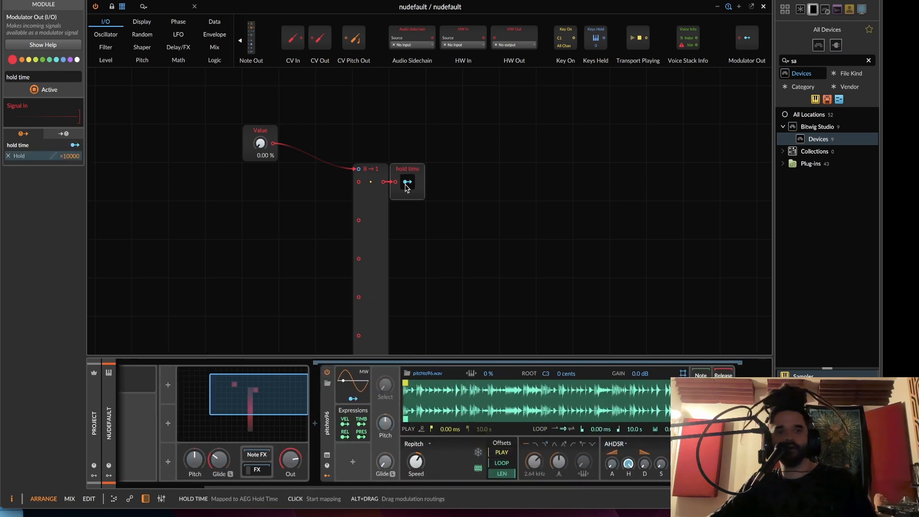
# - Move the Value module down, add a Constant of 1.00 to the Merge's eighth input, and set the Value to 100 %
pyautogui.moveTo(263, 127); pyautogui.dragTo(292, 252)
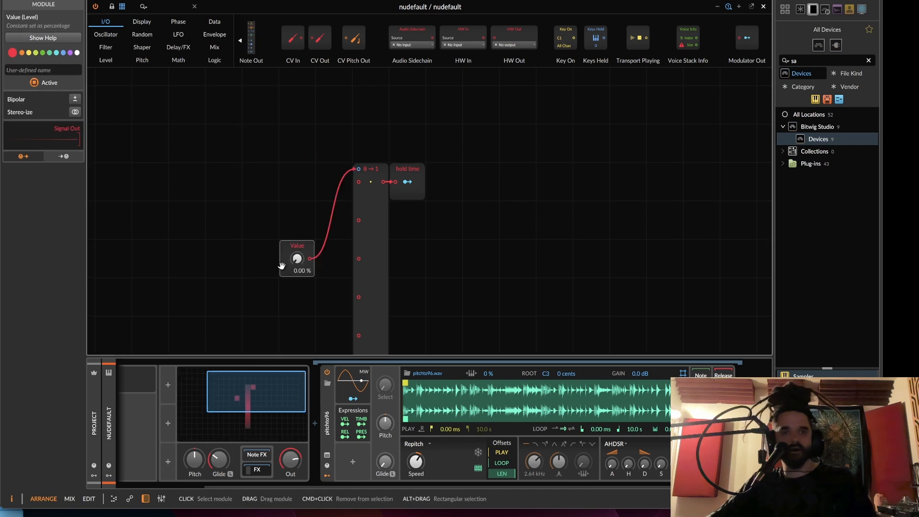
pyautogui.scroll(-5, 283, 265)
pyautogui.scroll(4, 288, 263)
pyautogui.moveTo(298, 180); pyautogui.dragTo(281, 299)
pyautogui.scroll(-5, 283, 299)
pyautogui.scroll(3, 288, 300)
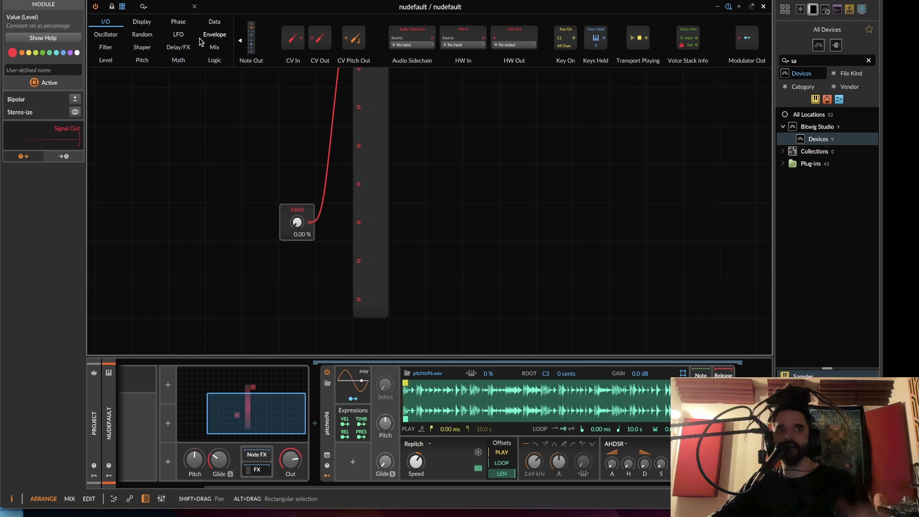
pyautogui.click(177, 59)
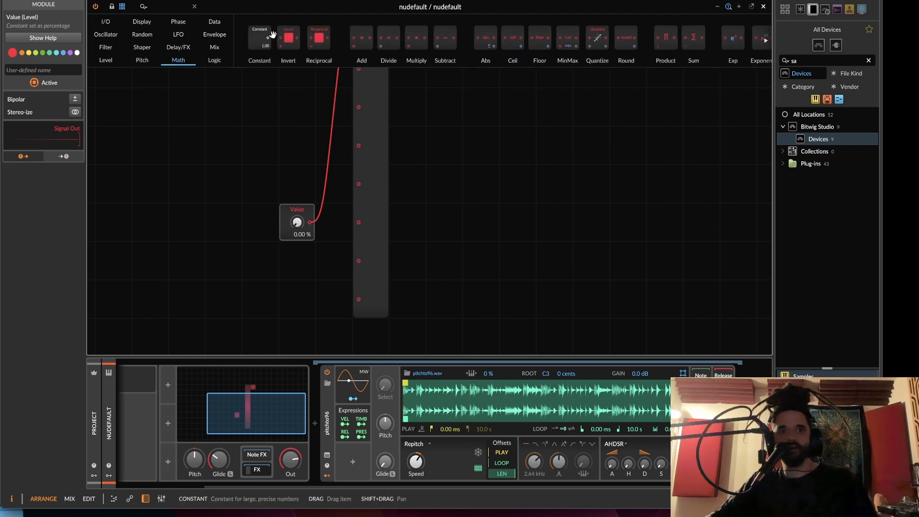
pyautogui.moveTo(261, 38); pyautogui.dragTo(358, 300)
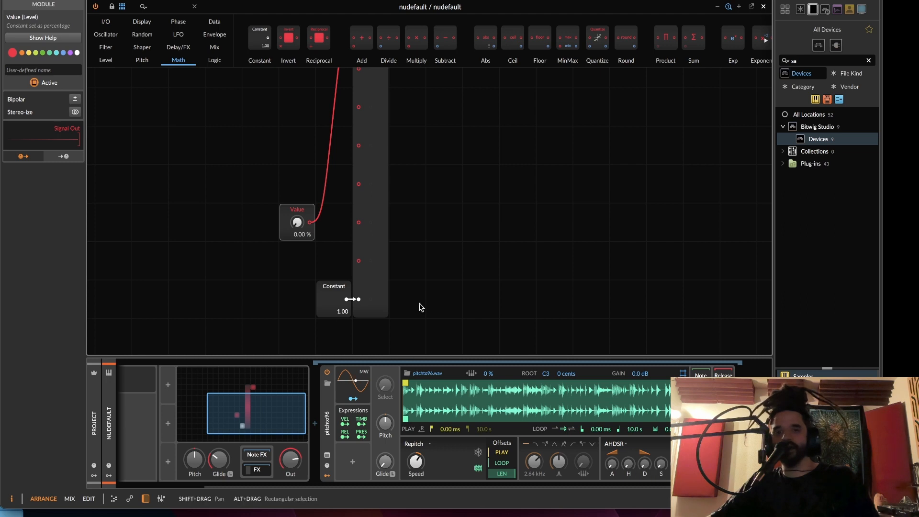
pyautogui.moveTo(296, 222); pyautogui.dragTo(296, 182)
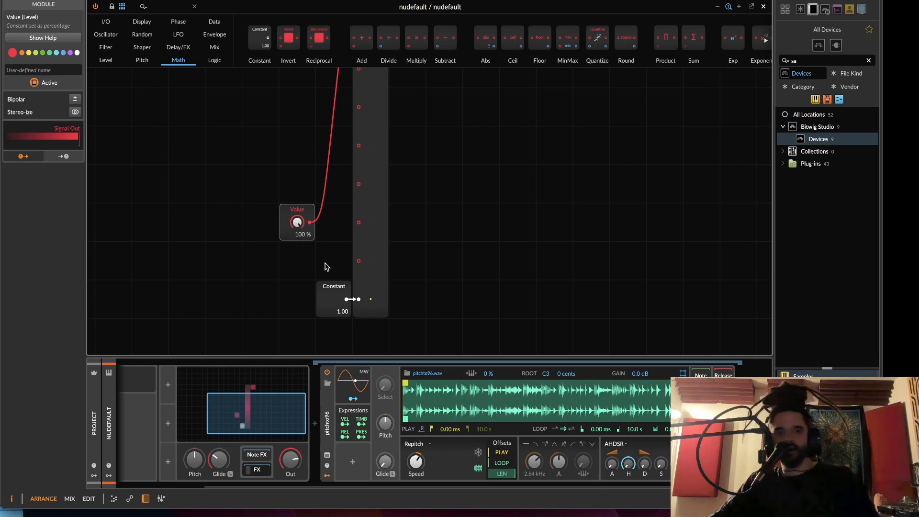
# - Duplicate the Constant onto the Merge's seventh input, setting the copy to 0.92 and the Value module to 83.0 %
pyautogui.click(331, 291)
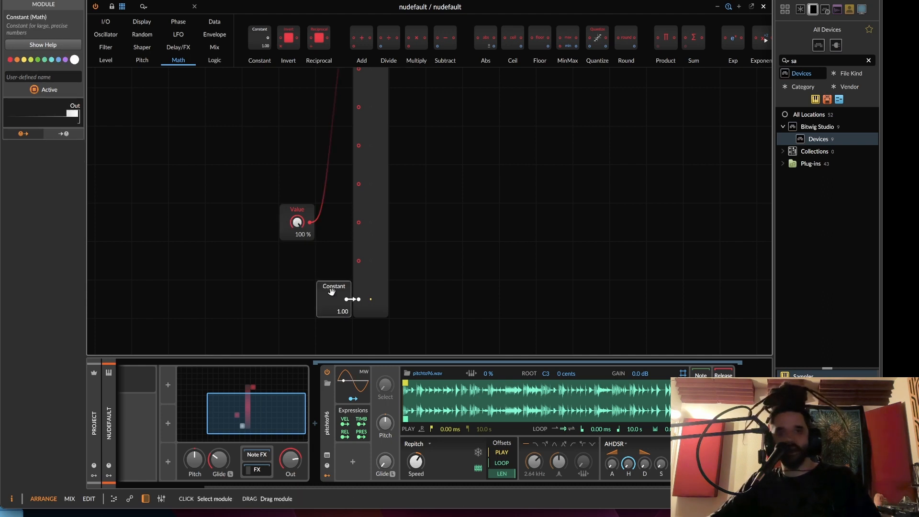
pyautogui.hotkey('ctrl', 'd')
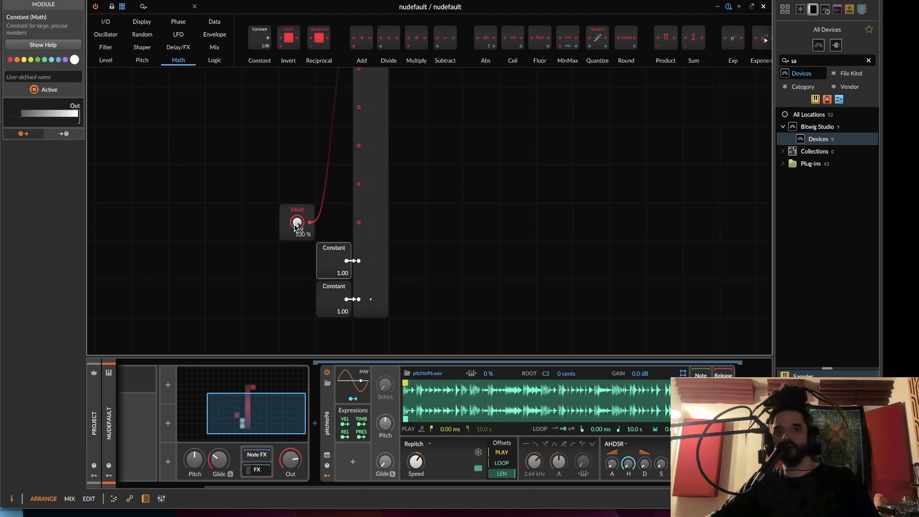
pyautogui.moveTo(295, 225); pyautogui.dragTo(296, 230)
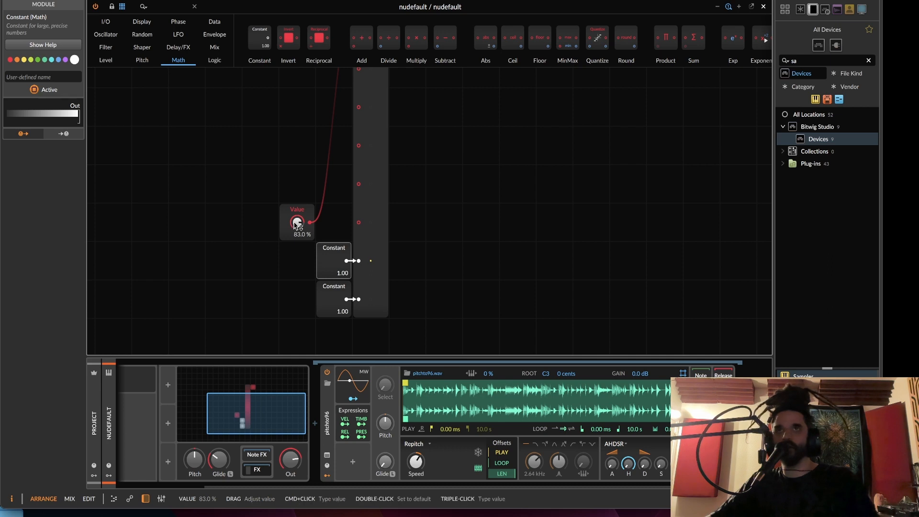
pyautogui.moveTo(344, 271); pyautogui.dragTo(344, 274)
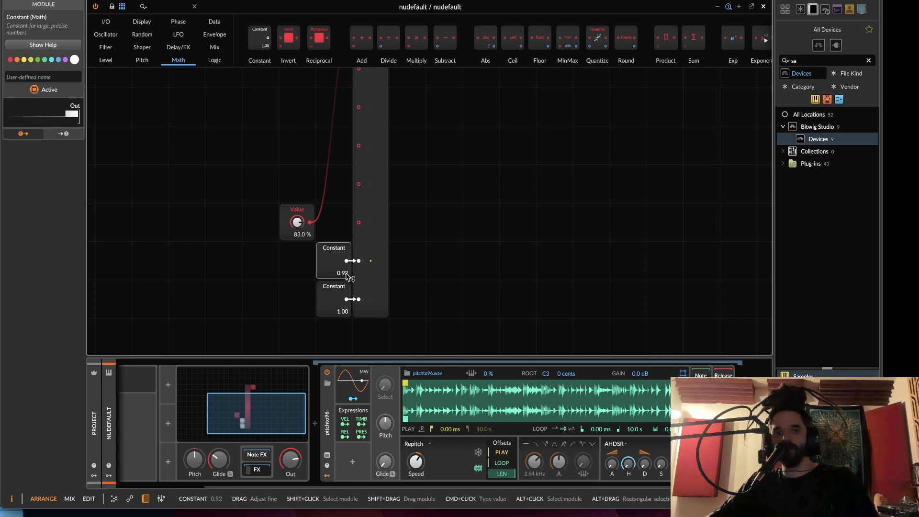
pyautogui.moveTo(348, 276); pyautogui.dragTo(348, 275)
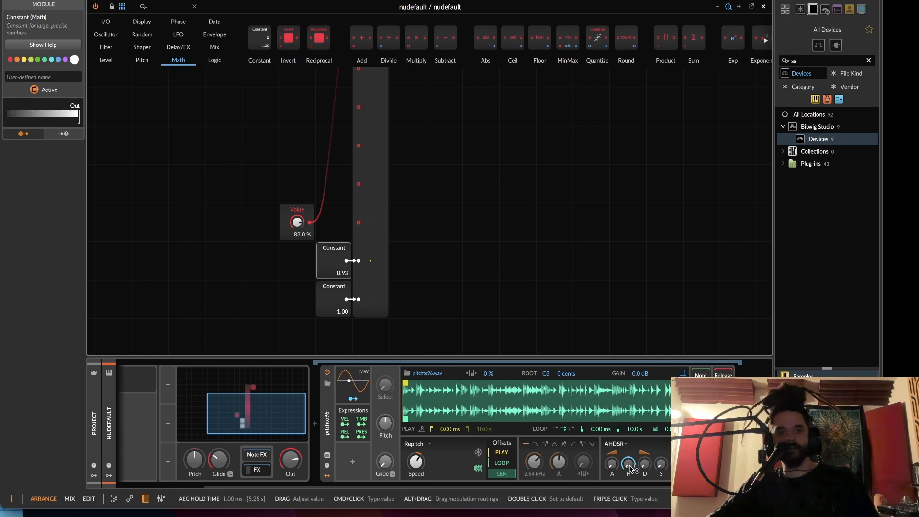
pyautogui.moveTo(345, 273); pyautogui.dragTo(344, 275)
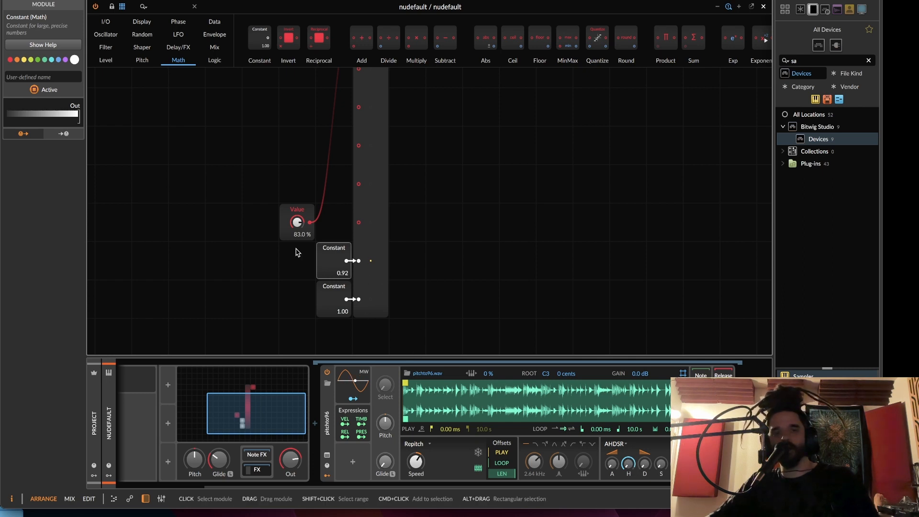
# - Duplicate the 0.92 Constant as 0.93 and combine both through a Blend module feeding the Merge's seventh input
pyautogui.moveTo(297, 212); pyautogui.dragTo(261, 174)
pyautogui.moveTo(334, 253); pyautogui.dragTo(235, 313)
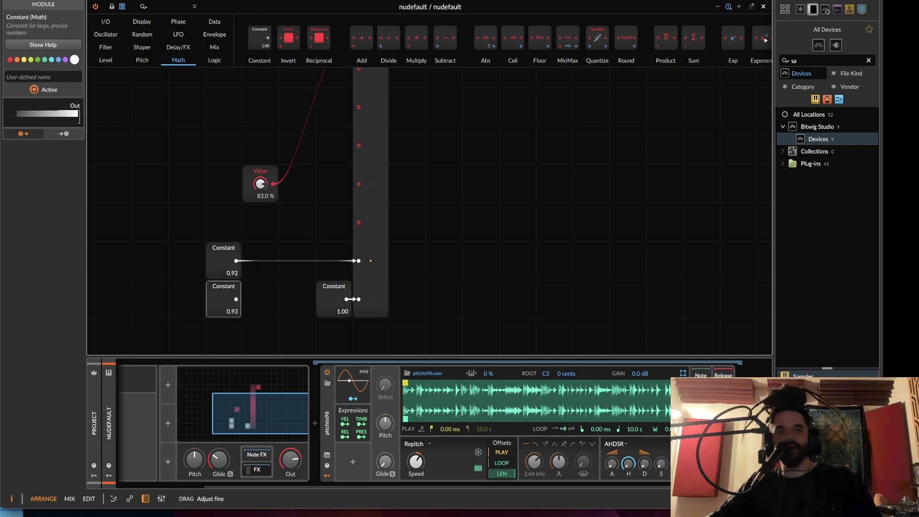
pyautogui.click(106, 60)
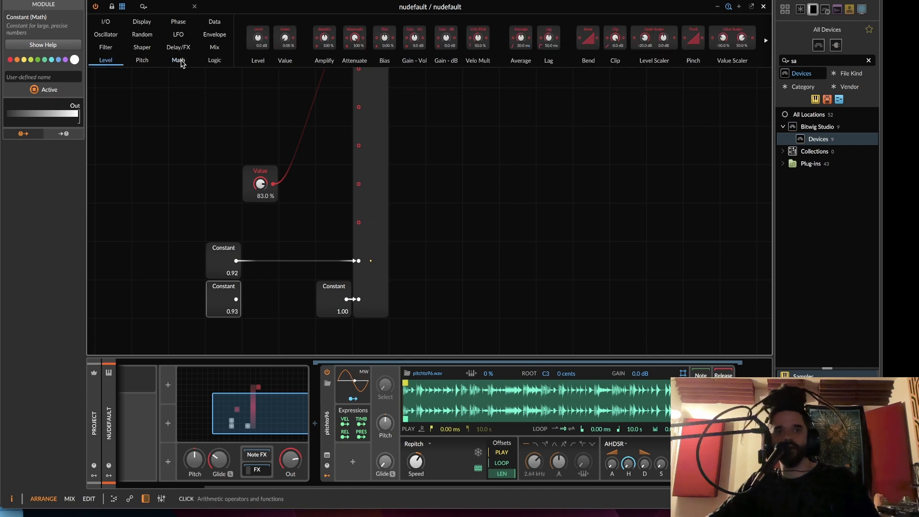
pyautogui.click(219, 49)
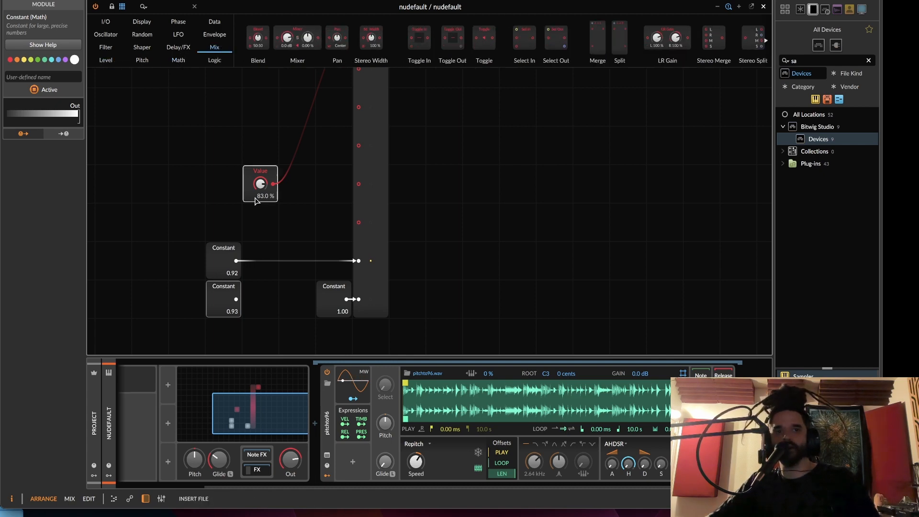
pyautogui.moveTo(233, 266); pyautogui.dragTo(235, 263)
pyautogui.moveTo(236, 299); pyautogui.dragTo(248, 273)
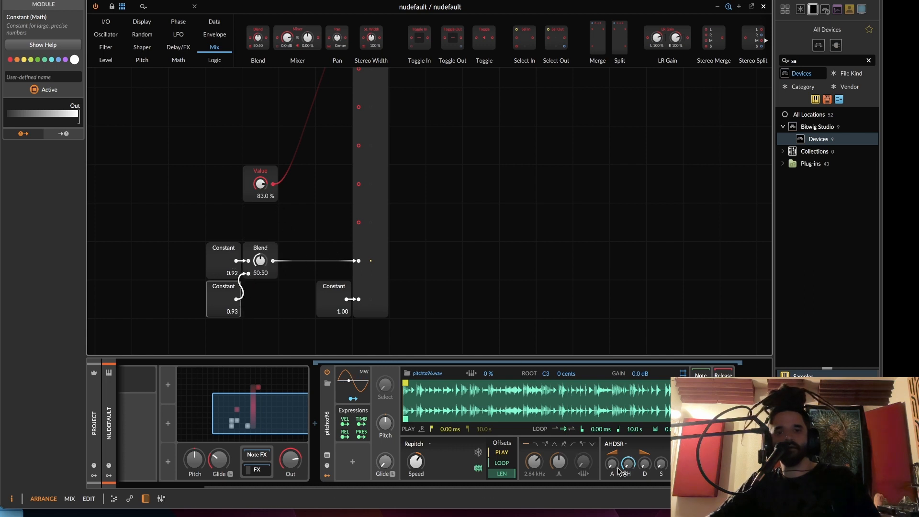
# - Set the Blend to 53:48, line up the 0.93 Constant beside the other, and attach a Value Readout to the Blend's output
pyautogui.moveTo(260, 260); pyautogui.dragTo(260, 259)
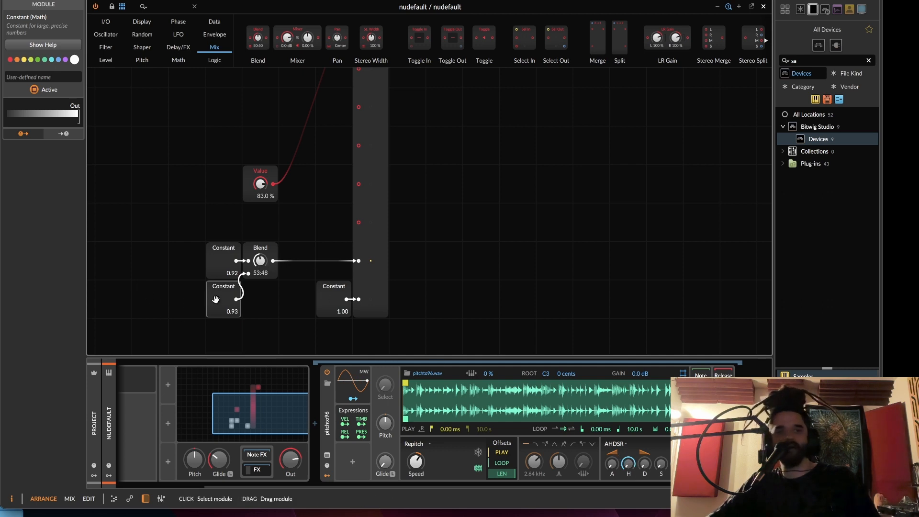
pyautogui.moveTo(209, 302); pyautogui.dragTo(173, 263)
pyautogui.click(143, 21)
pyautogui.moveTo(585, 38); pyautogui.dragTo(273, 260)
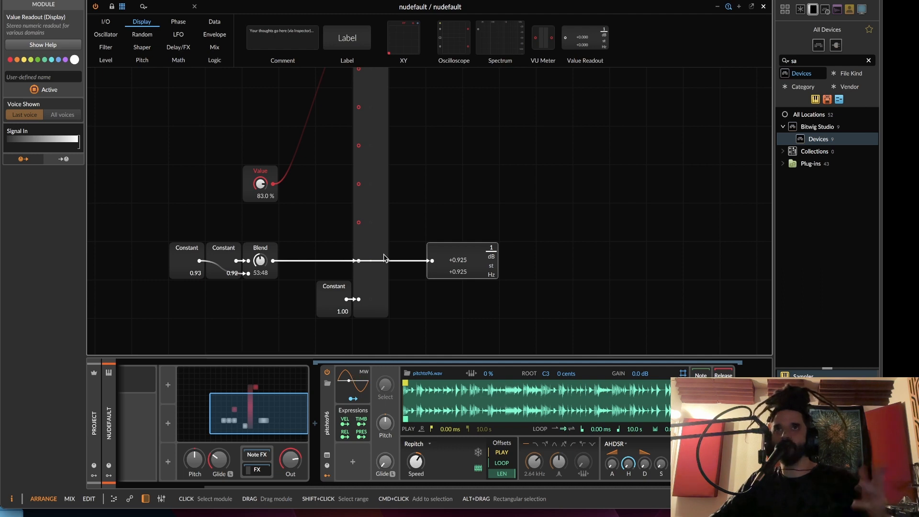
# - Set the Value module to 72.0 % and add a Constant of 0.90 to the Merge's sixth input
pyautogui.moveTo(264, 183); pyautogui.dragTo(227, 150)
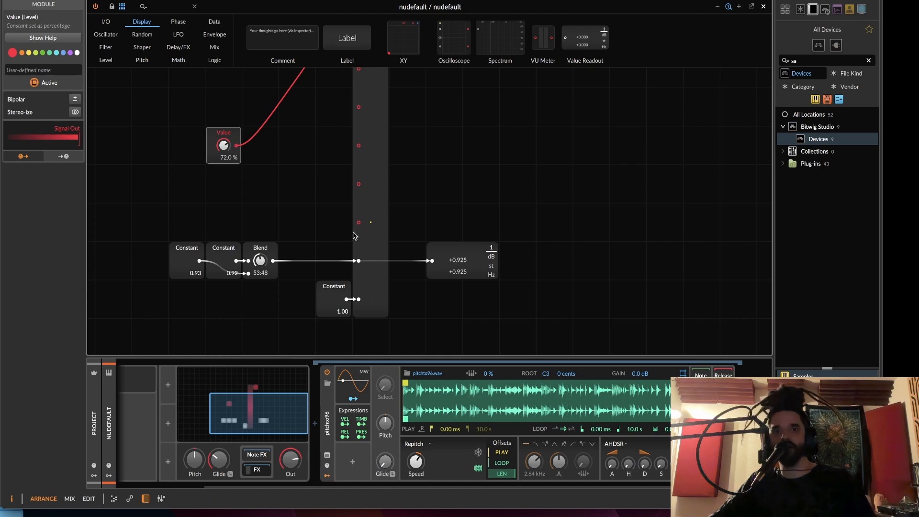
pyautogui.click(179, 62)
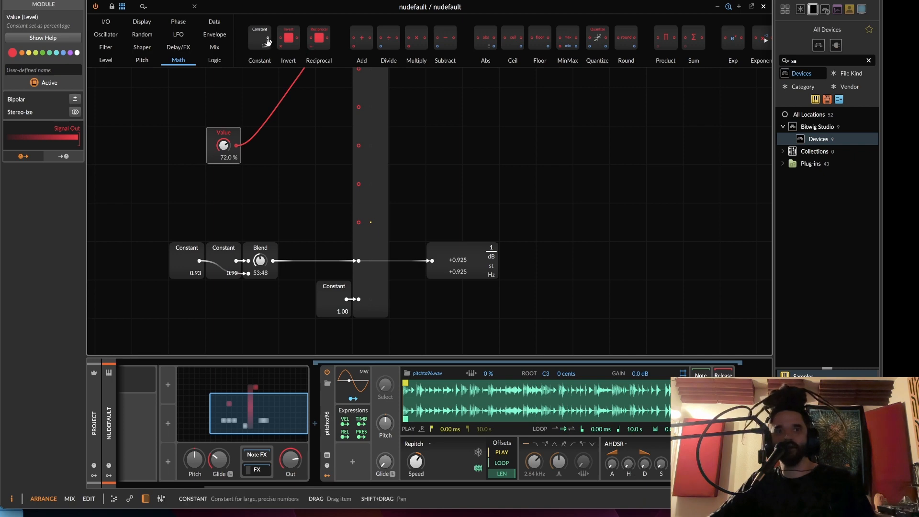
pyautogui.moveTo(259, 37); pyautogui.dragTo(352, 227)
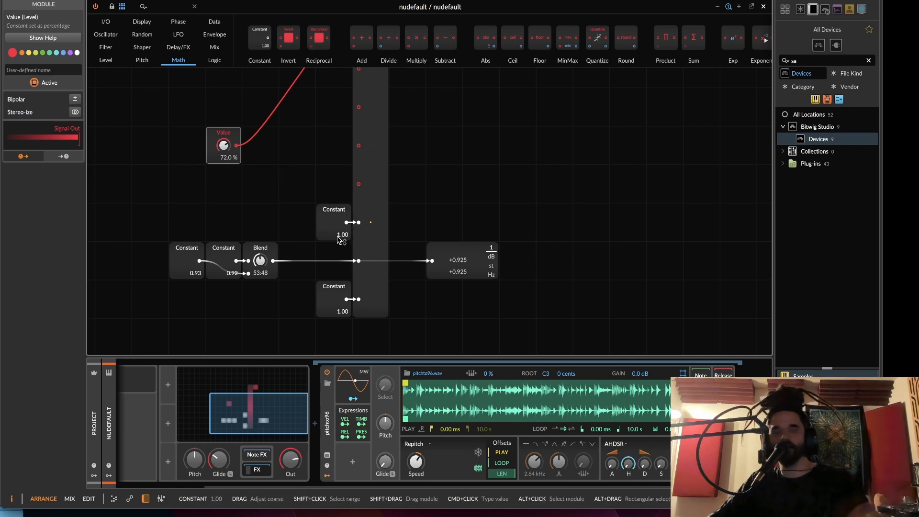
pyautogui.click(341, 240)
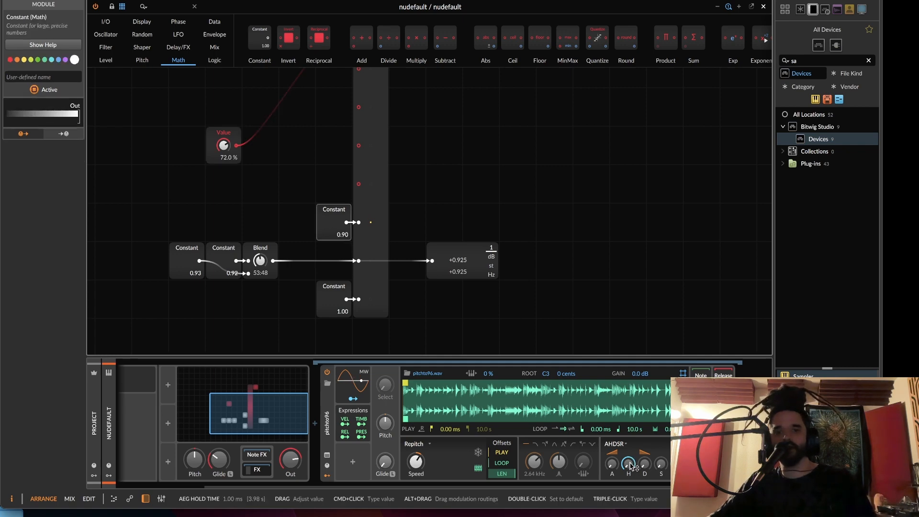
# - Set the Constant on the Merge's sixth input to 0.85 and place a 0.84 duplicate beside it
pyautogui.moveTo(347, 235); pyautogui.dragTo(343, 237)
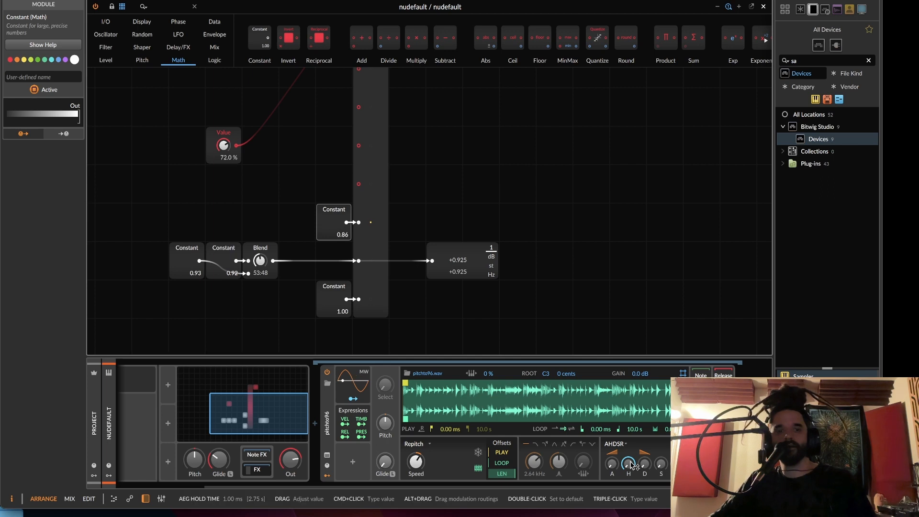
pyautogui.moveTo(346, 236); pyautogui.dragTo(346, 238)
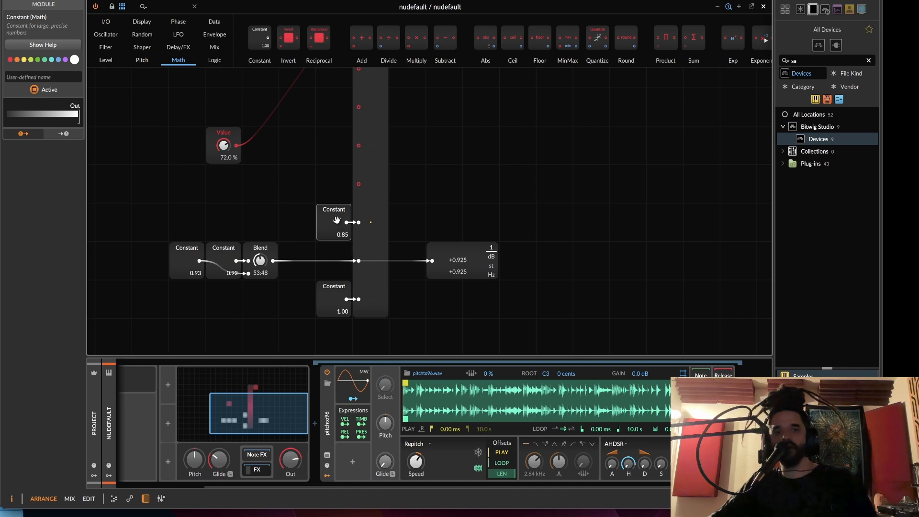
pyautogui.moveTo(336, 238); pyautogui.dragTo(273, 200)
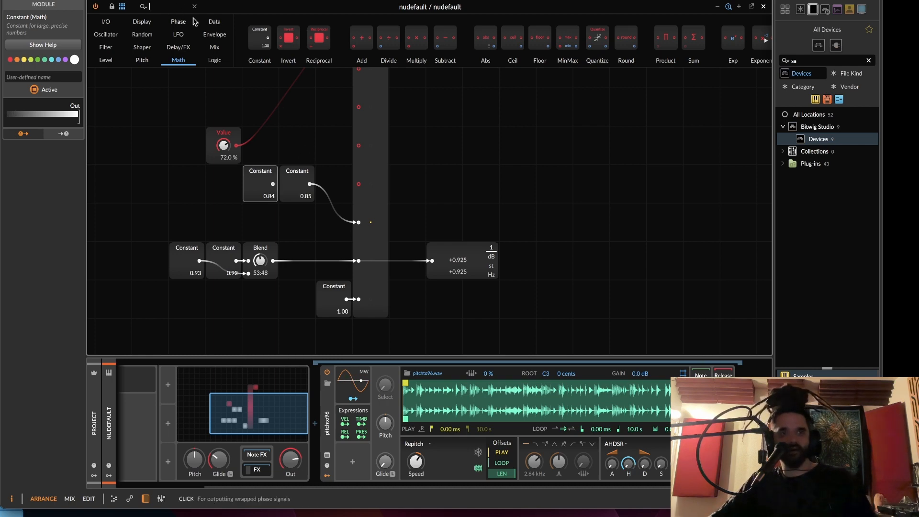
# - Combine the 0.84 and 0.85 Constants through a Blend feeding the Merge's sixth input, and line the group up with that input
pyautogui.click(215, 47)
pyautogui.moveTo(259, 43); pyautogui.dragTo(287, 189)
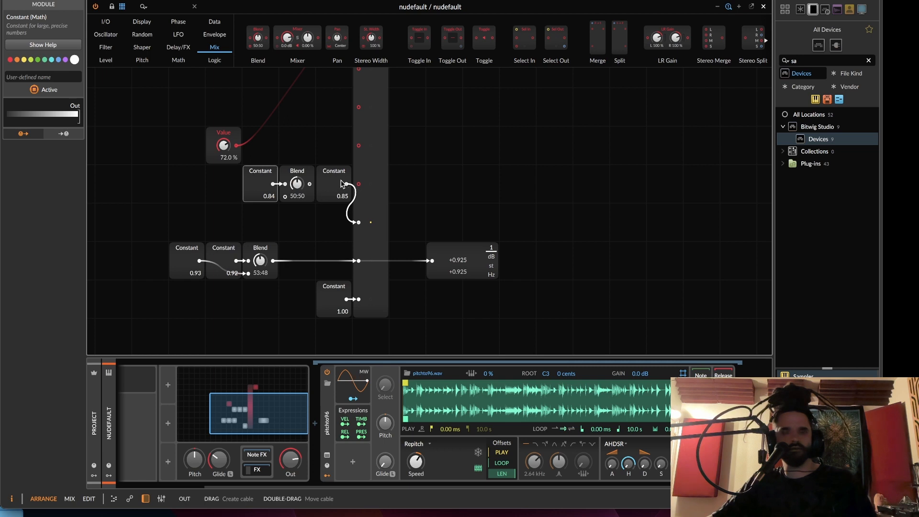
pyautogui.moveTo(346, 184); pyautogui.dragTo(220, 174)
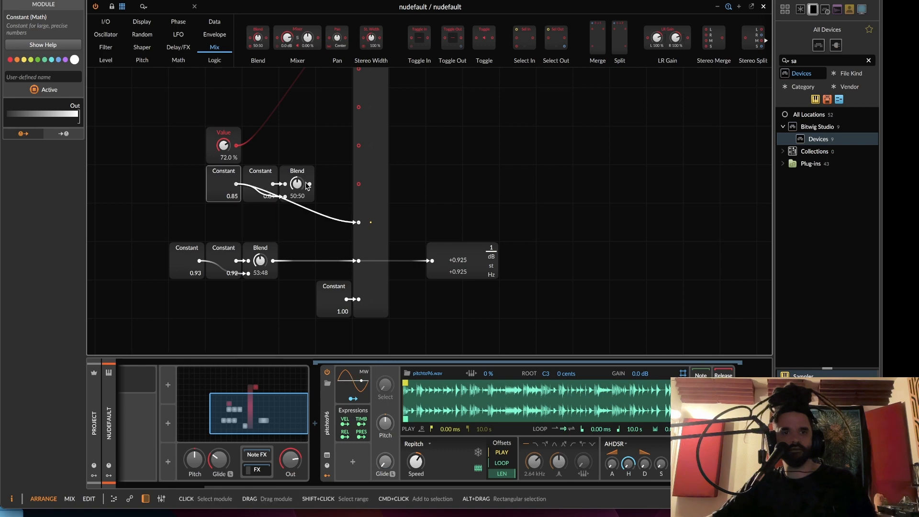
pyautogui.moveTo(310, 183); pyautogui.dragTo(228, 193)
pyautogui.click(324, 188)
pyautogui.moveTo(220, 182); pyautogui.dragTo(220, 221)
# - Set the sixth input's Blend to 4:96, attach a Value Readout to its output, and align its modules with the row below
pyautogui.moveTo(298, 224); pyautogui.dragTo(298, 211)
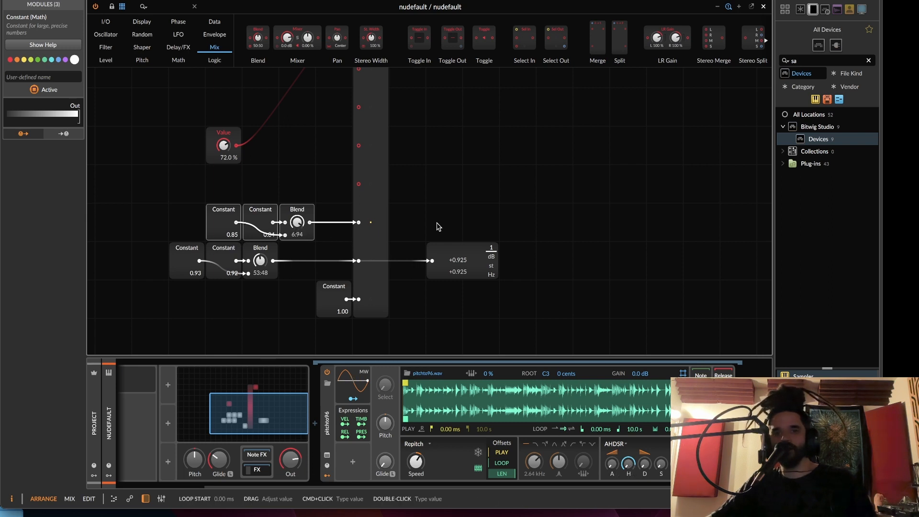
pyautogui.moveTo(455, 258); pyautogui.dragTo(311, 223)
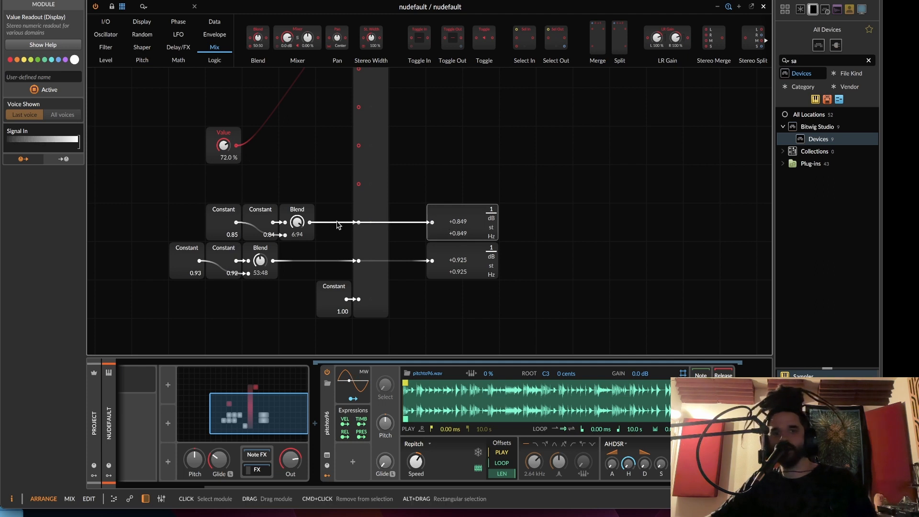
pyautogui.moveTo(297, 223); pyautogui.dragTo(298, 223)
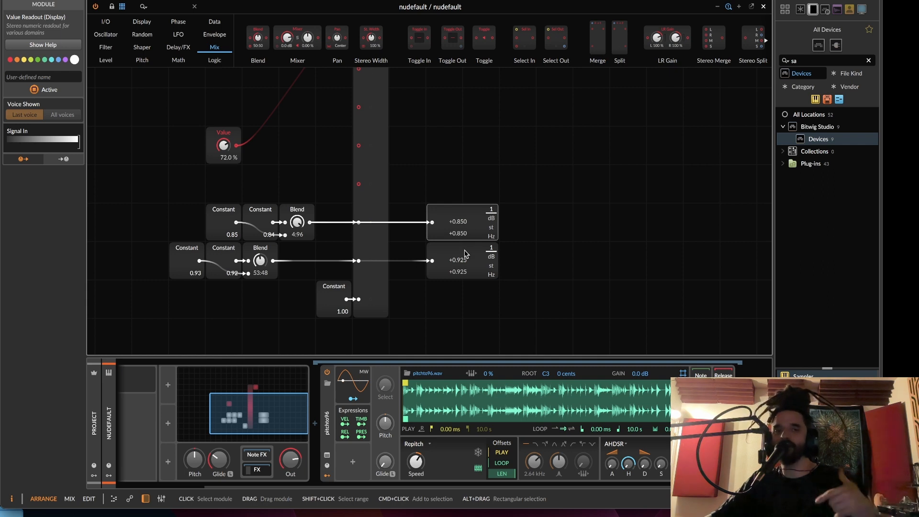
pyautogui.moveTo(319, 199); pyautogui.dragTo(185, 209)
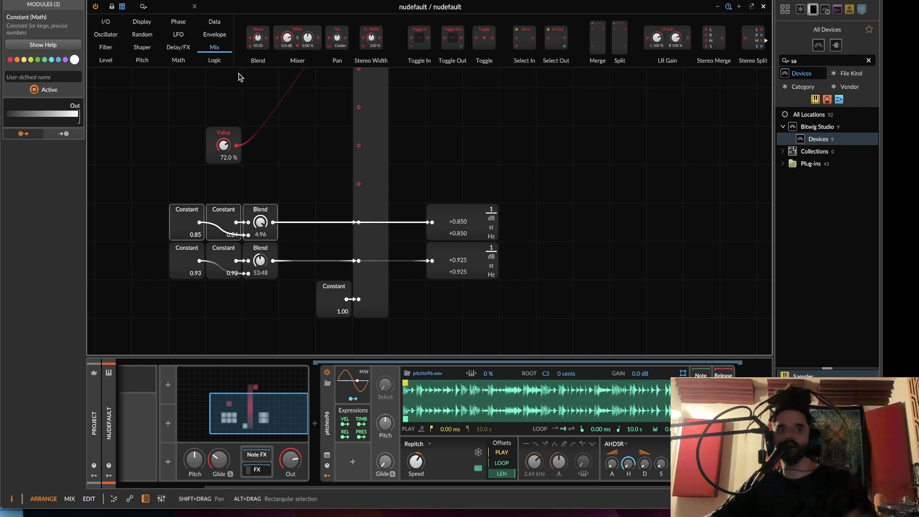
# - Add a Constant to the Merge's fifth input and set it to 0.775
pyautogui.click(175, 60)
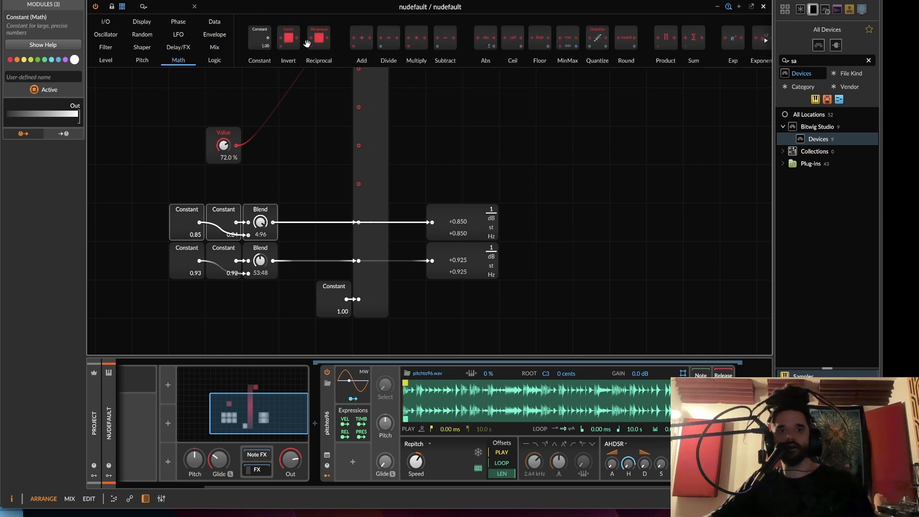
pyautogui.doubleClick(358, 183)
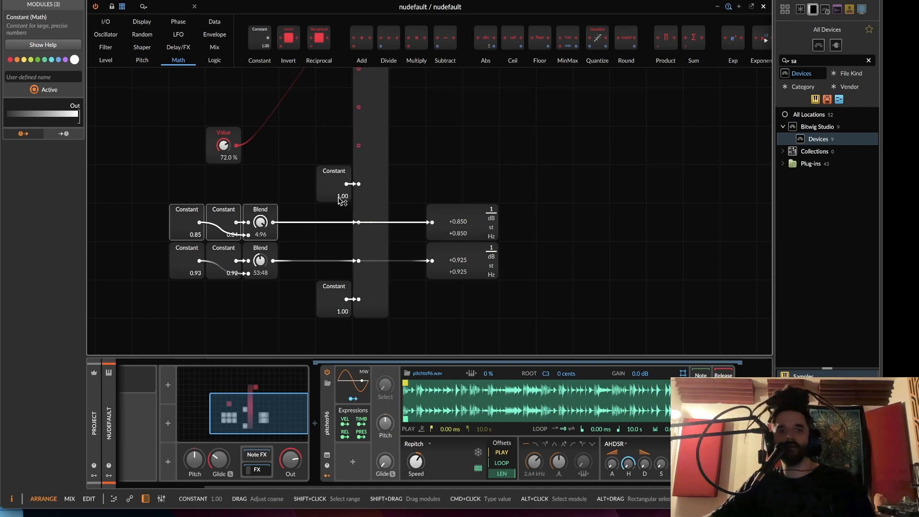
pyautogui.doubleClick(339, 196)
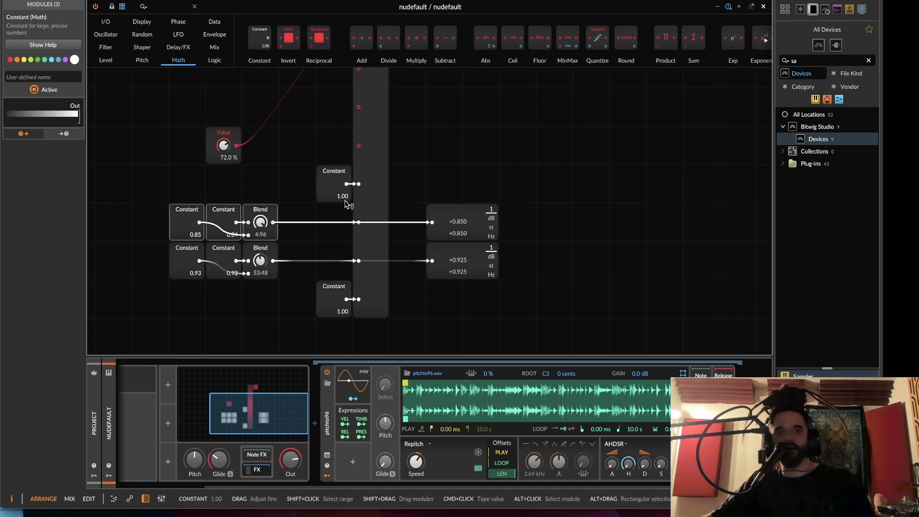
pyautogui.keyDown('super'); pyautogui.click(343, 200); pyautogui.keyUp('super')
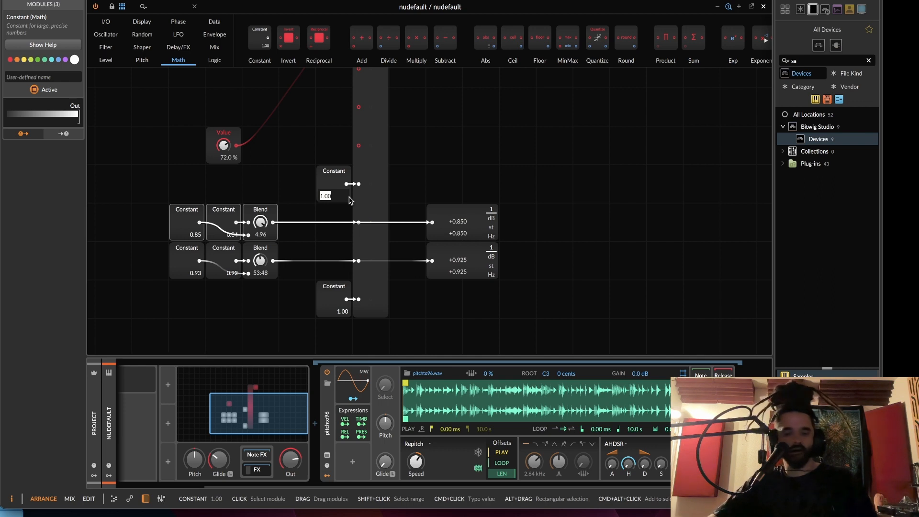
pyautogui.write('.')
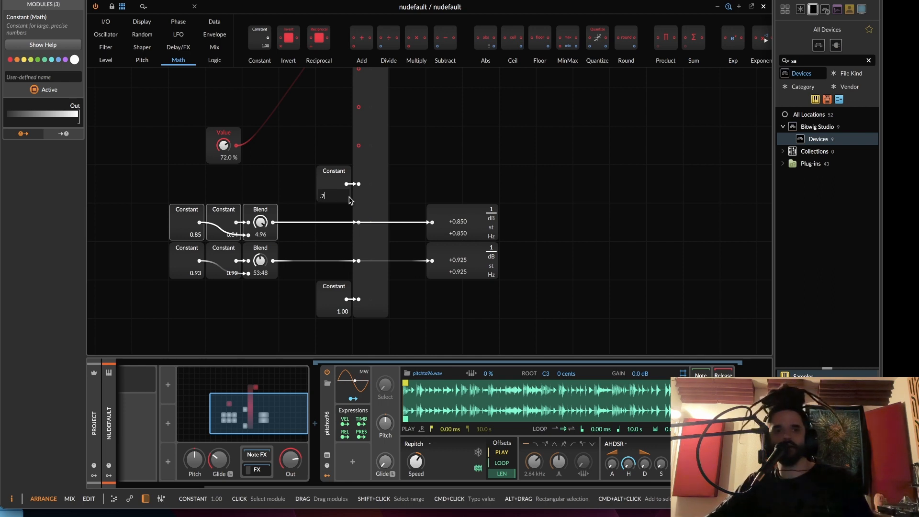
pyautogui.write('775')
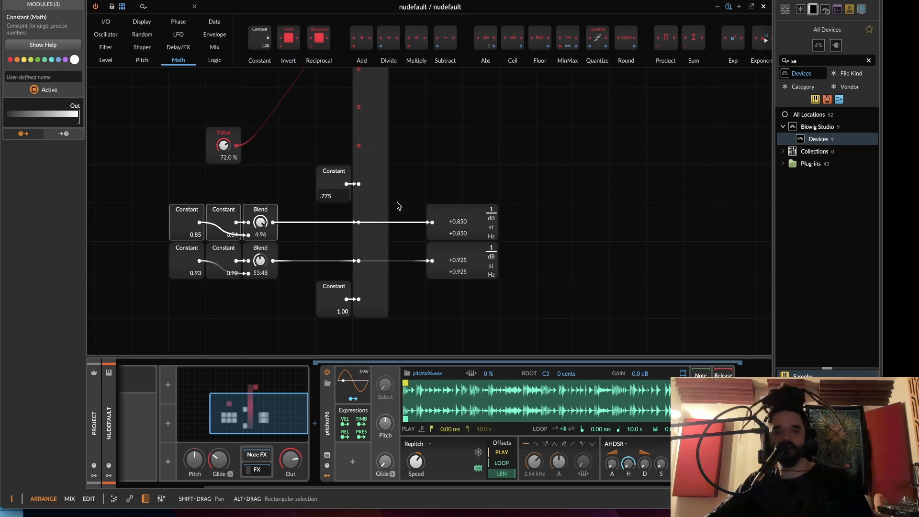
pyautogui.press('Return')
# - Duplicate the 0.775 Constant as 0.77 and combine both through a Blend feeding the Merge's fifth input
pyautogui.moveTo(340, 178); pyautogui.dragTo(195, 194)
pyautogui.click(214, 47)
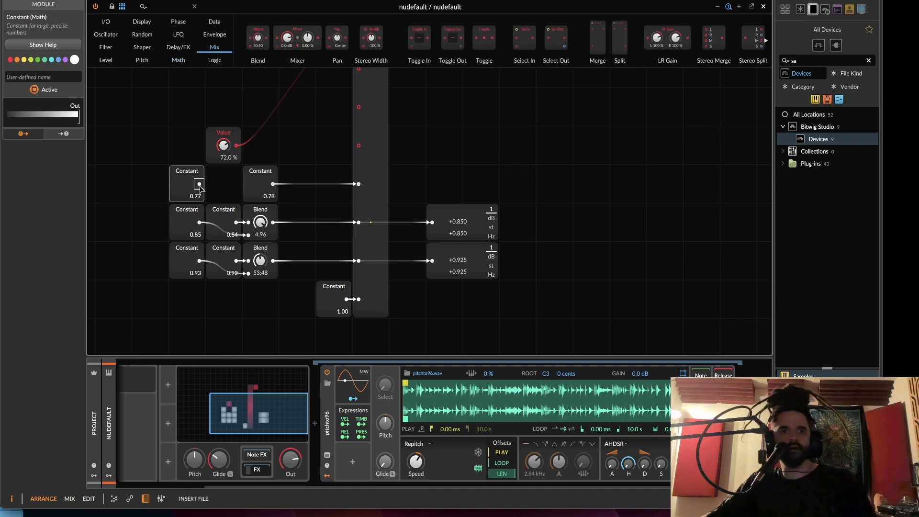
pyautogui.moveTo(199, 184); pyautogui.dragTo(273, 185)
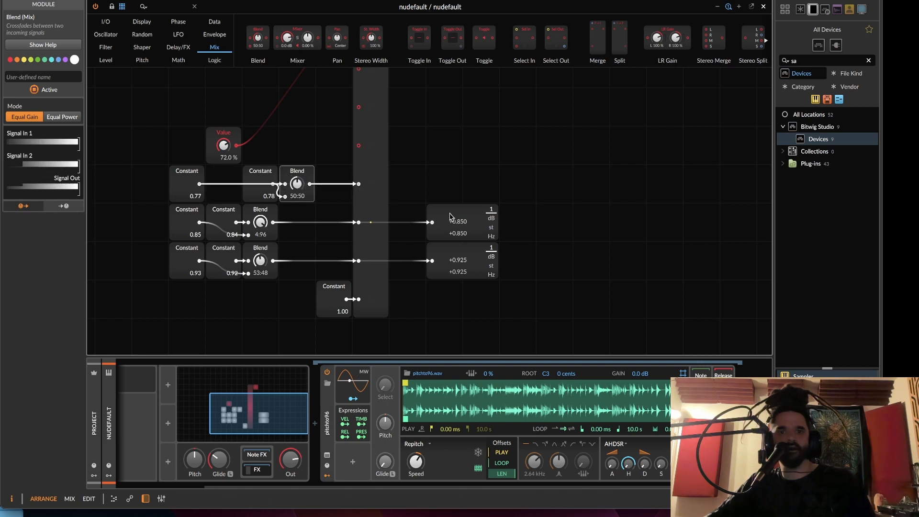
# - Attach a Value Readout to the fifth input's Blend, set that Blend to 4:96, and set the Value module to 56.5 %
pyautogui.moveTo(451, 215); pyautogui.dragTo(297, 165)
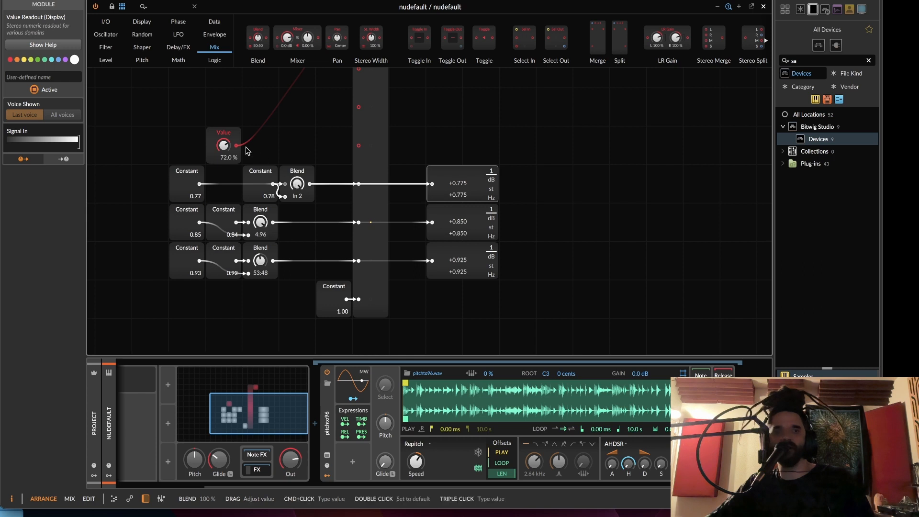
pyautogui.moveTo(223, 145); pyautogui.dragTo(223, 146)
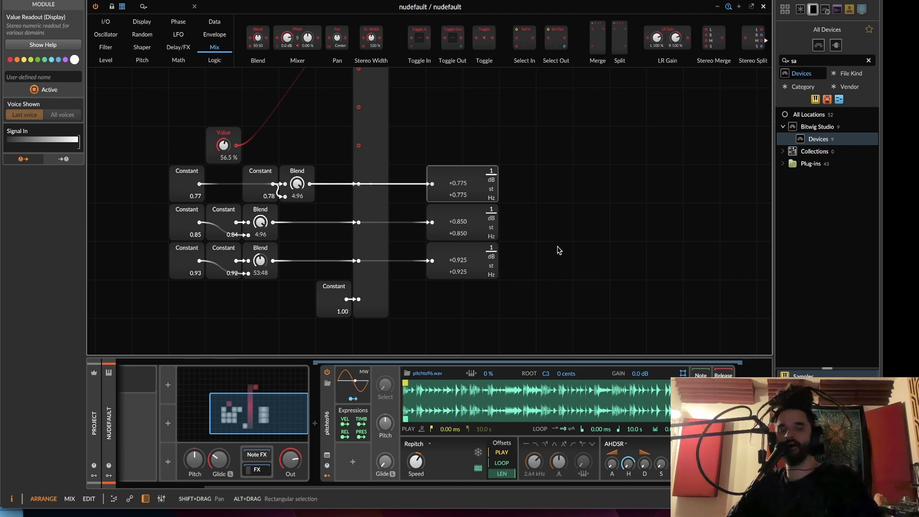
# - Add a separate Constant in the empty area beyond the Merge and set it to 7.50
pyautogui.moveTo(461, 148); pyautogui.dragTo(498, 168)
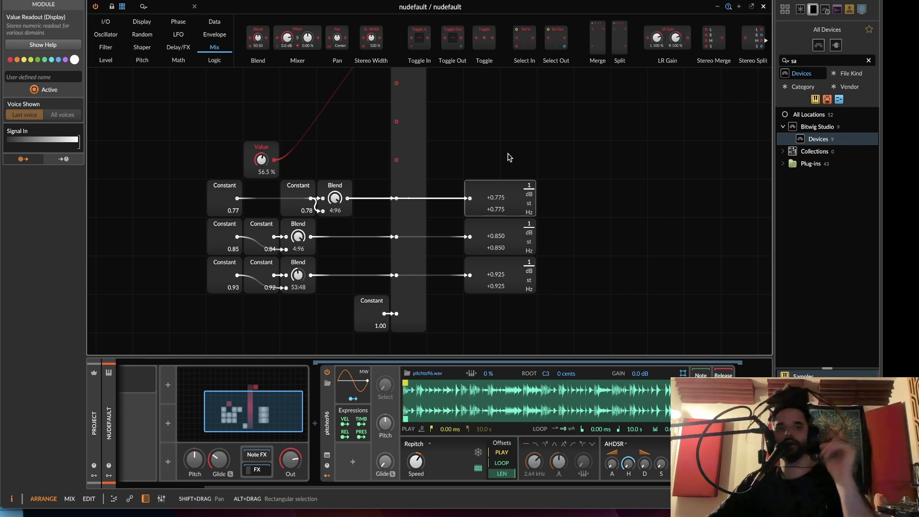
pyautogui.moveTo(373, 132); pyautogui.dragTo(334, 191)
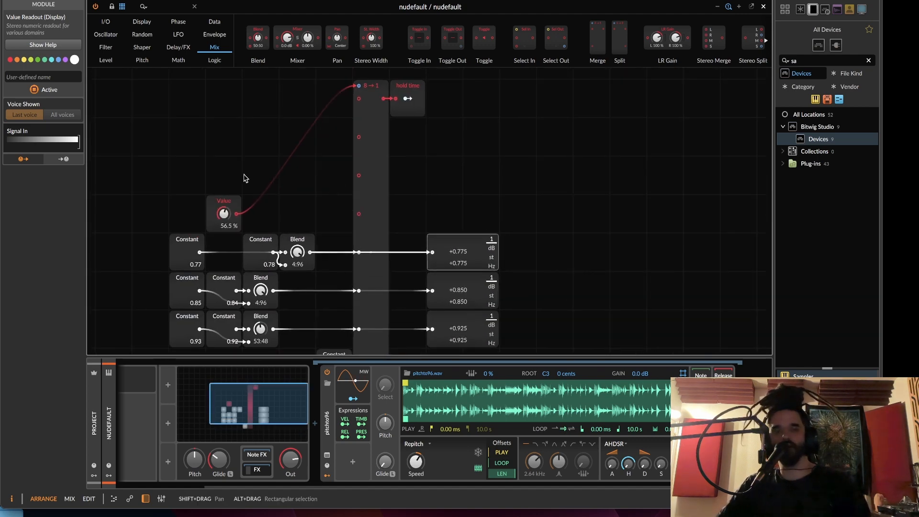
pyautogui.click(179, 59)
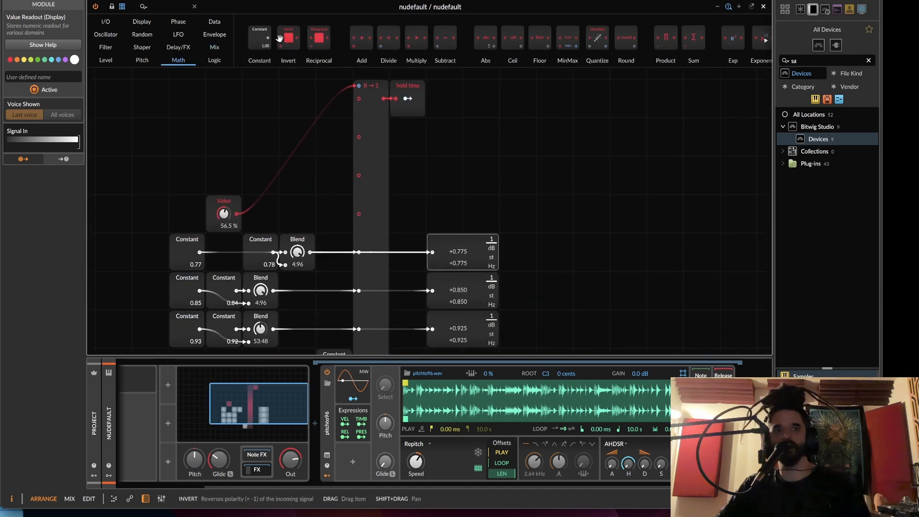
pyautogui.moveTo(267, 40); pyautogui.dragTo(563, 193)
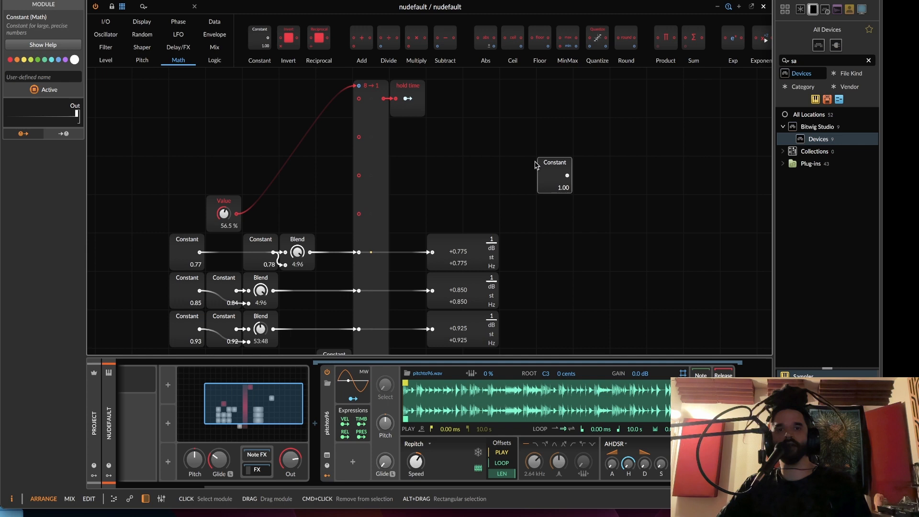
pyautogui.keyDown('super'); pyautogui.click(563, 188); pyautogui.keyUp('super')
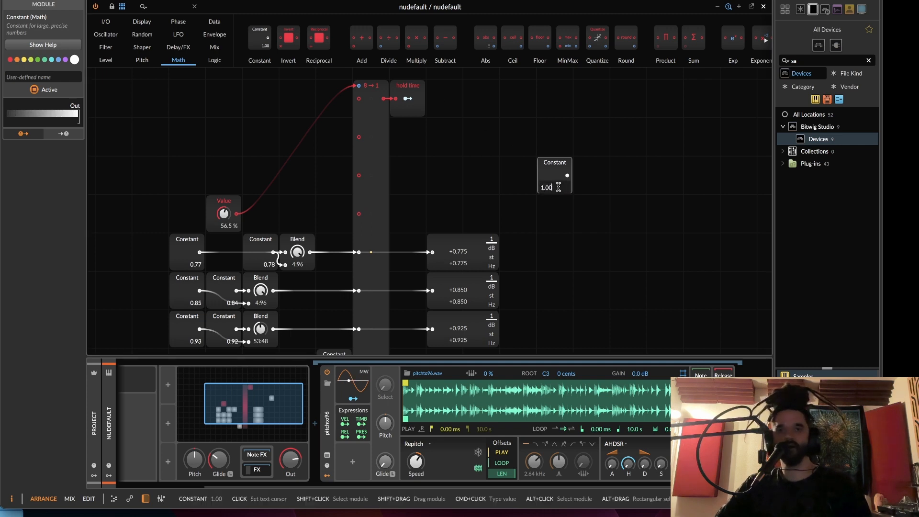
pyautogui.write('7')
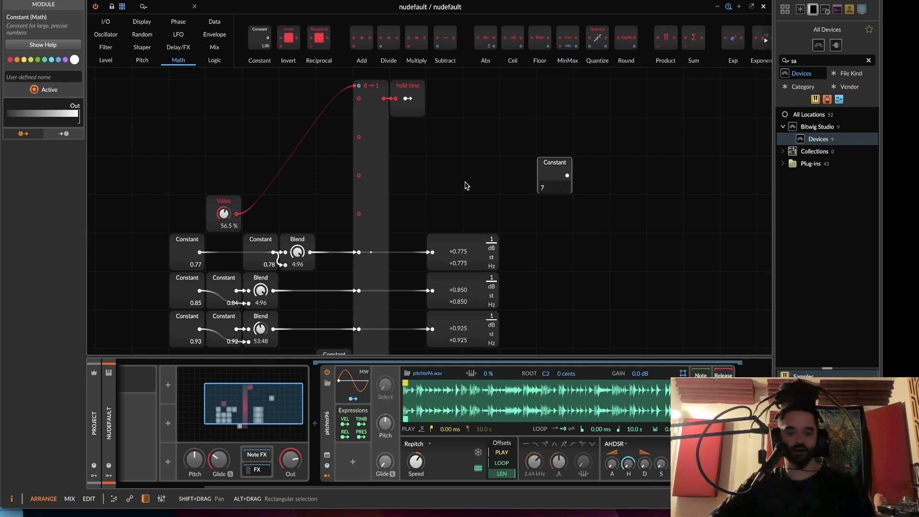
pyautogui.write('.5')
pyautogui.press('Return')
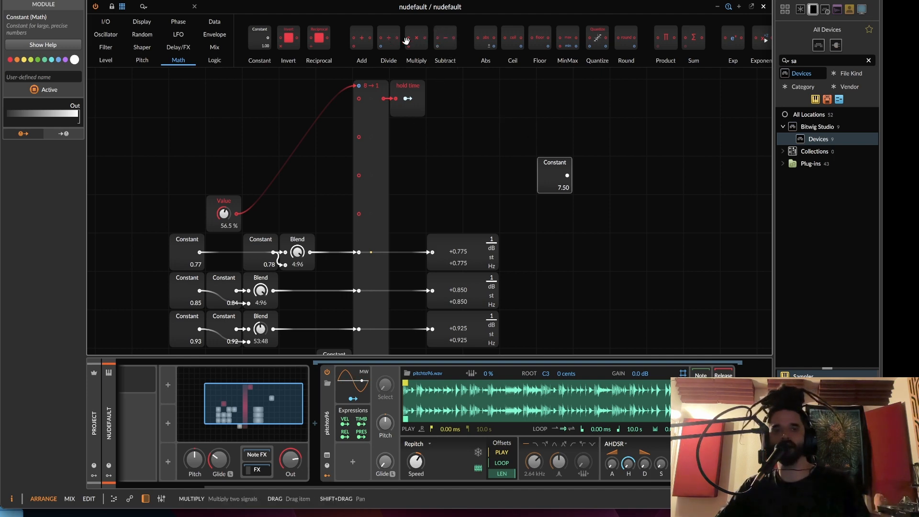
# - Feed the 7.50 Constant into a Divide module and connect a new Constant of 100 to the Divide's second input
pyautogui.moveTo(388, 39); pyautogui.dragTo(574, 182)
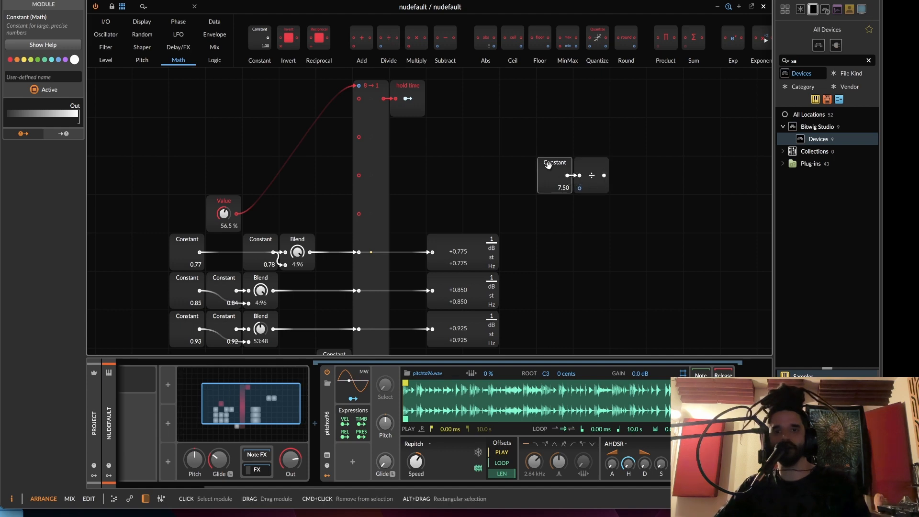
pyautogui.moveTo(541, 157); pyautogui.dragTo(473, 148)
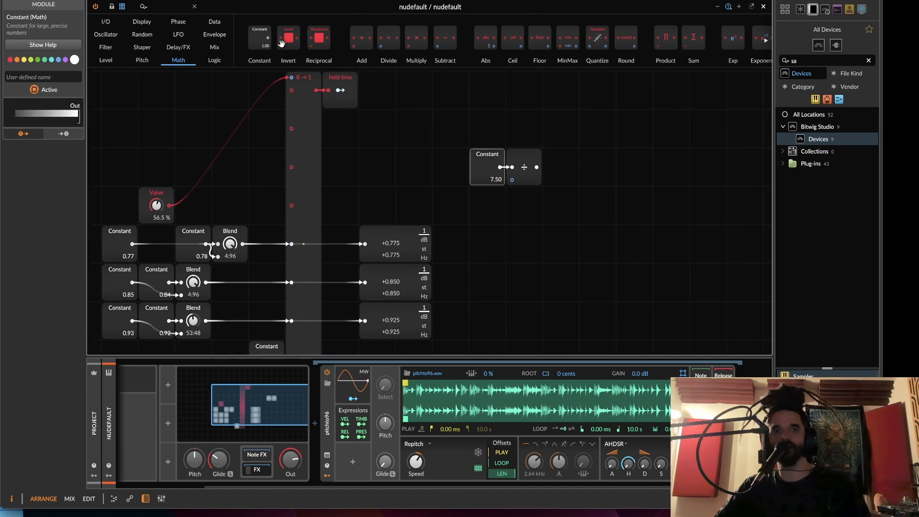
pyautogui.moveTo(260, 38); pyautogui.dragTo(498, 222)
pyautogui.doubleClick(496, 219)
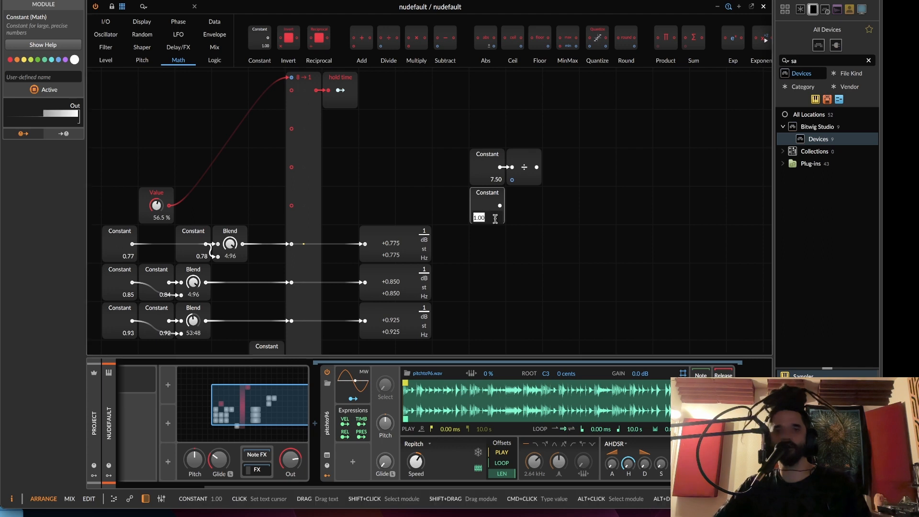
pyautogui.write('1000')
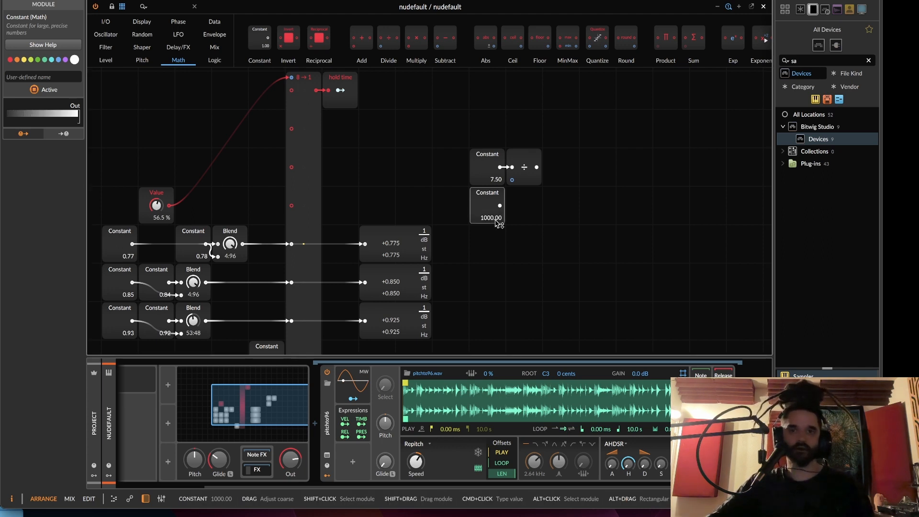
pyautogui.press('Return')
pyautogui.doubleClick(496, 219)
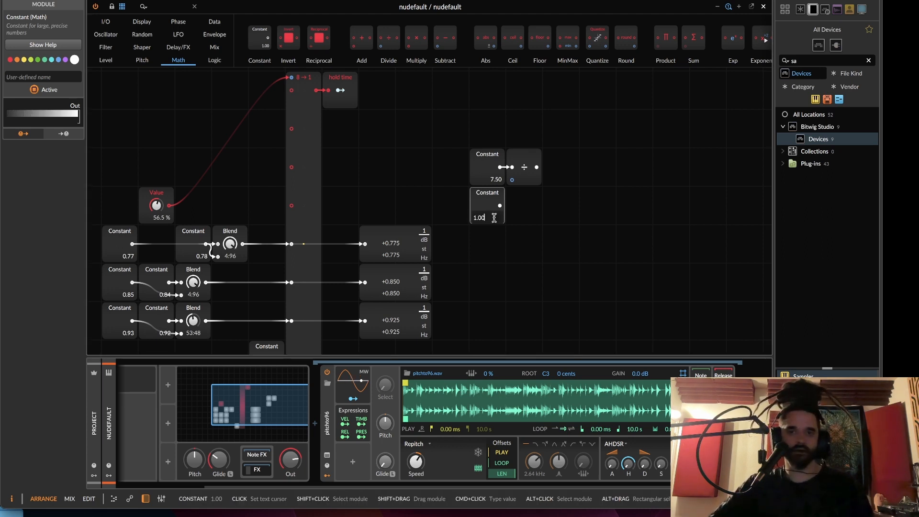
pyautogui.write('1')
pyautogui.press('Return')
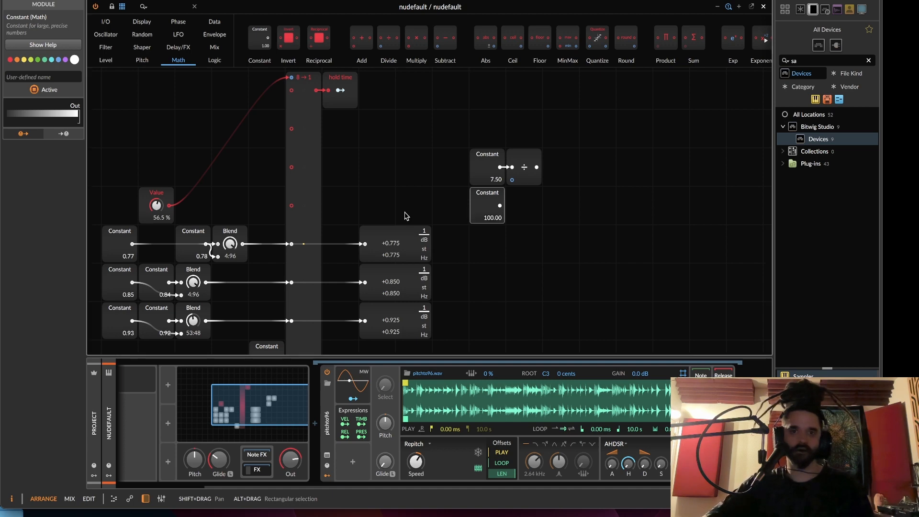
pyautogui.moveTo(499, 205); pyautogui.dragTo(512, 179)
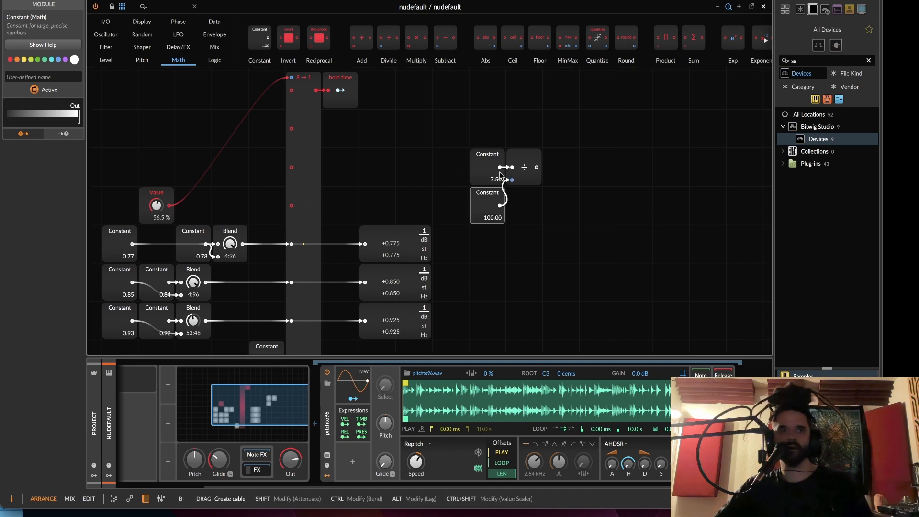
# - Attach a Value Readout to the Divide module's output
pyautogui.click(142, 21)
pyautogui.moveTo(585, 38); pyautogui.dragTo(639, 175)
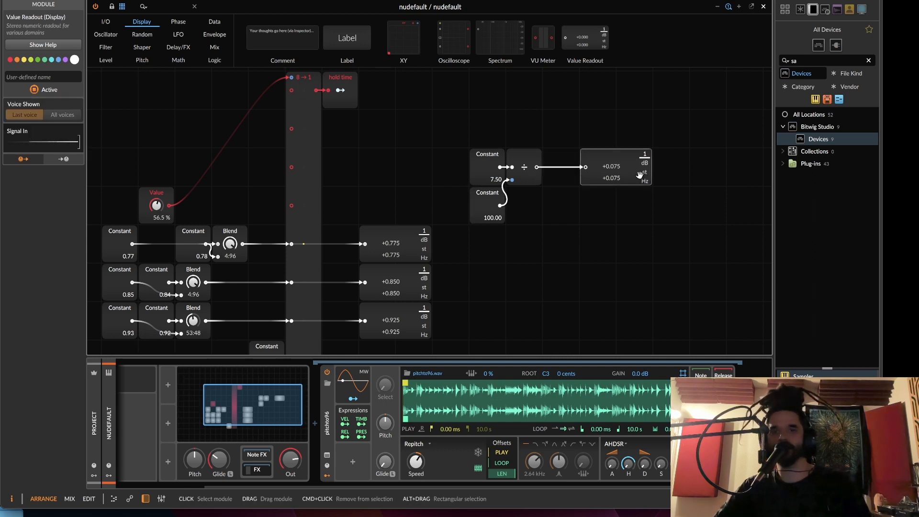
pyautogui.moveTo(154, 174); pyautogui.dragTo(198, 221)
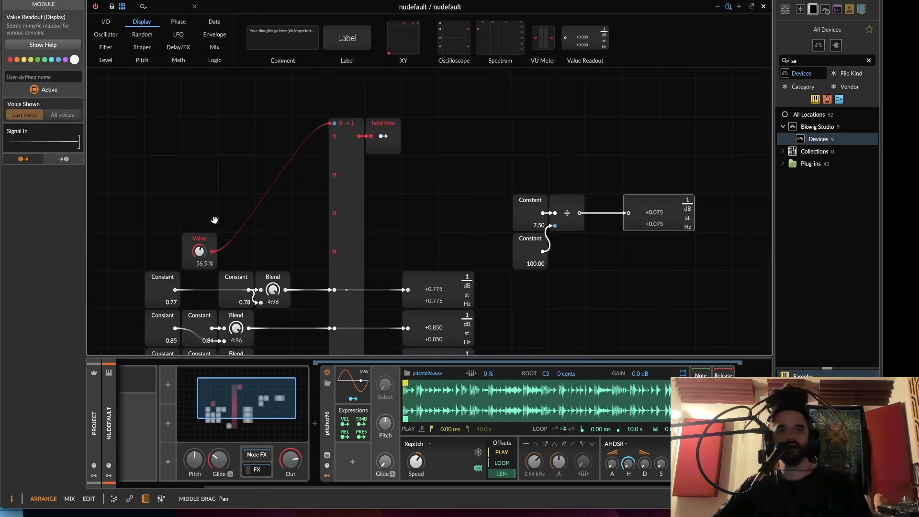
# - Move the hold time modulator away from the Merge, then select and deactivate the Merge with all its Value, Constant, Blend and readout modules
pyautogui.moveTo(395, 133); pyautogui.dragTo(617, 133)
pyautogui.moveTo(339, 177); pyautogui.dragTo(411, 99)
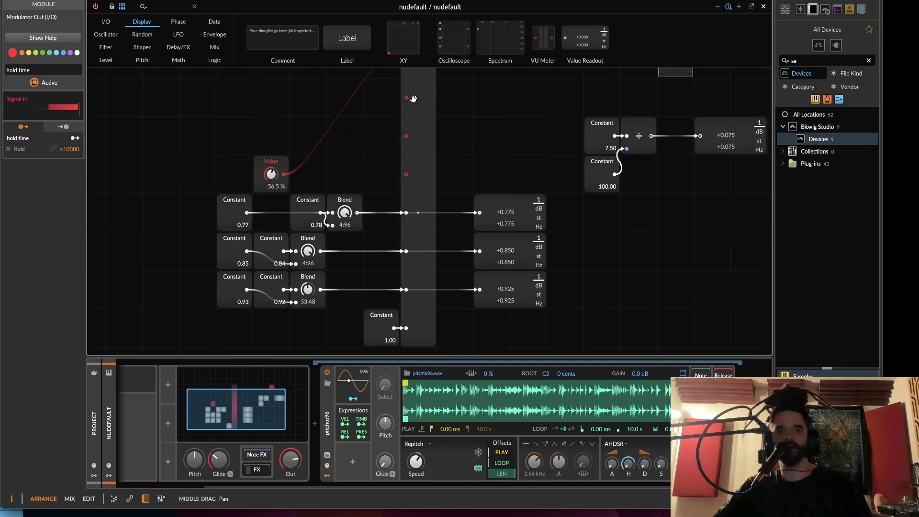
pyautogui.moveTo(260, 105); pyautogui.dragTo(258, 154)
pyautogui.moveTo(233, 94); pyautogui.dragTo(520, 345)
# - Reconnect the hold time modulator's input to the Divide module's output in place of the Merge
pyautogui.moveTo(416, 136); pyautogui.dragTo(178, 227)
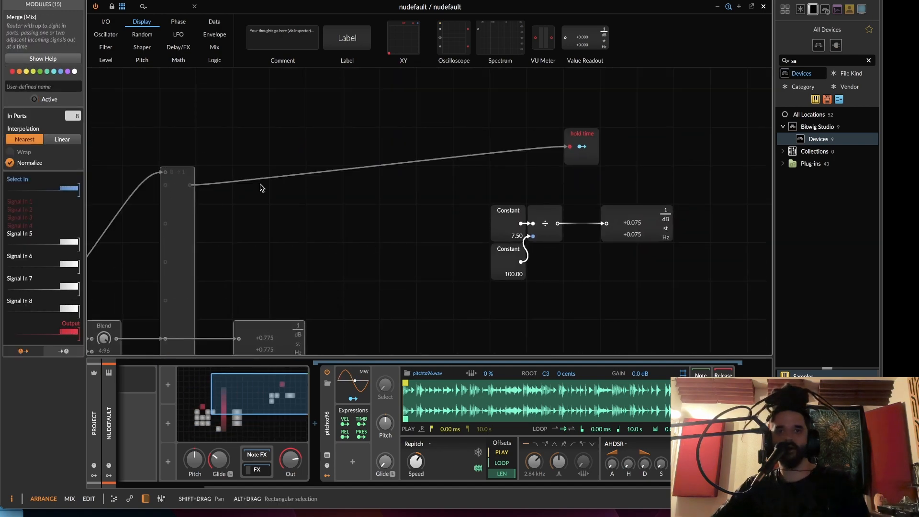
pyautogui.click(508, 107)
pyautogui.moveTo(571, 146); pyautogui.dragTo(558, 223)
pyautogui.click(632, 216)
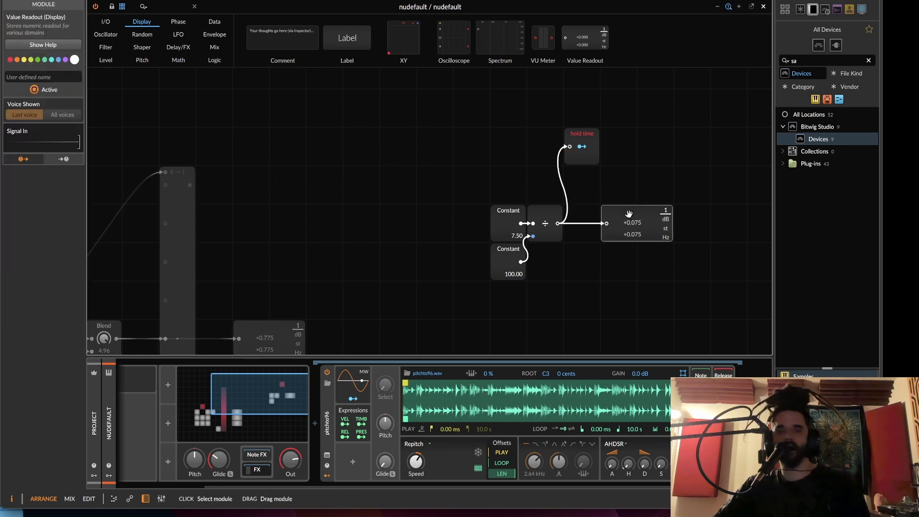
pyautogui.press('Delete')
pyautogui.moveTo(588, 163); pyautogui.dragTo(661, 202)
pyautogui.hotkey('ctrl', 'z')
pyautogui.hotkey('ctrl', 'z')
pyautogui.hotkey('ctrl', 'z')
pyautogui.hotkey('ctrl', 'z')
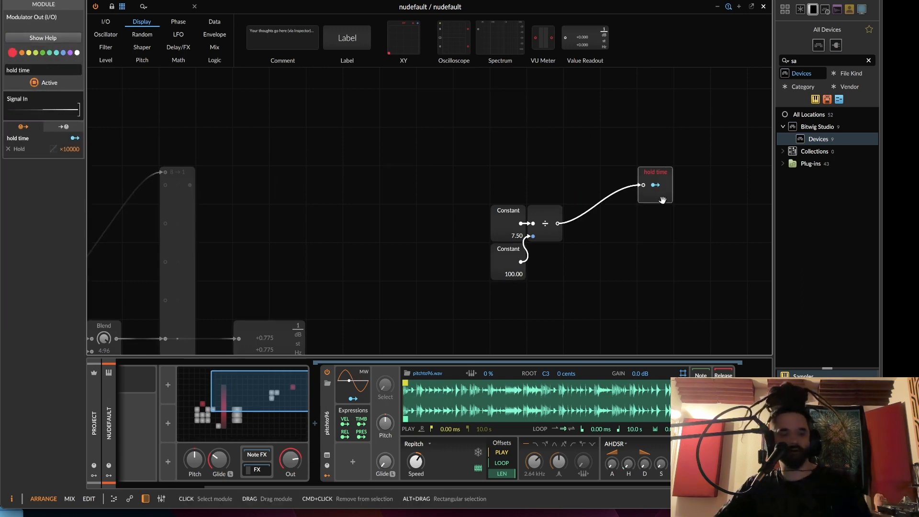
# - Make room beyond the Divide and insert a Multiply before the Value Readout, with a new Constant on its second input
pyautogui.moveTo(653, 155); pyautogui.dragTo(690, 191)
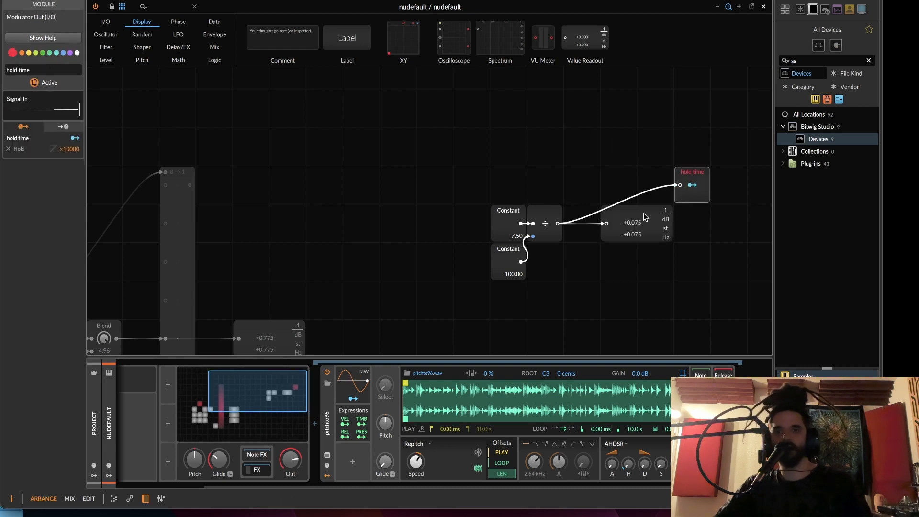
pyautogui.moveTo(635, 229); pyautogui.dragTo(702, 239)
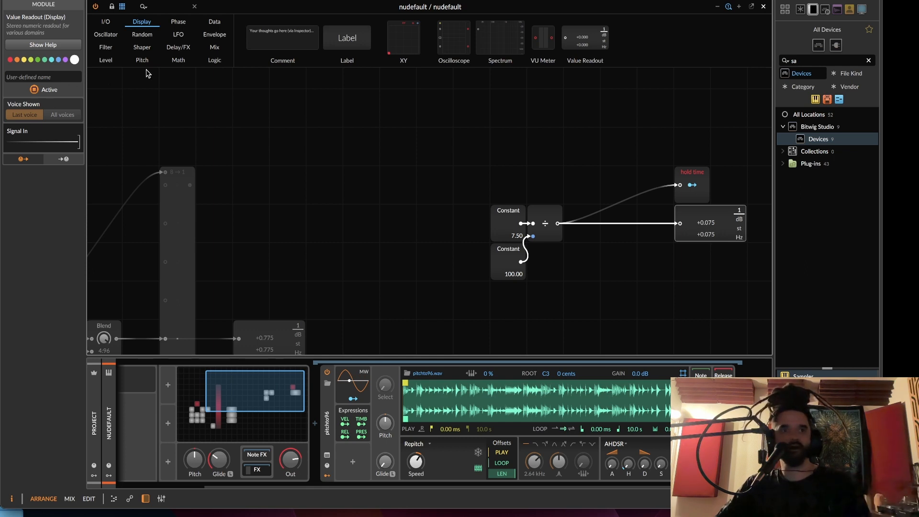
pyautogui.click(178, 60)
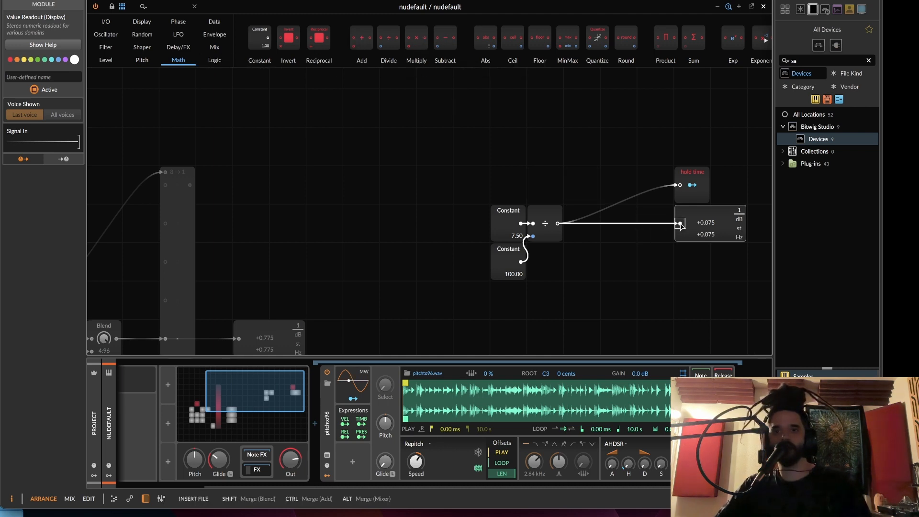
pyautogui.moveTo(680, 225); pyautogui.dragTo(680, 225)
pyautogui.moveTo(259, 43); pyautogui.dragTo(631, 274)
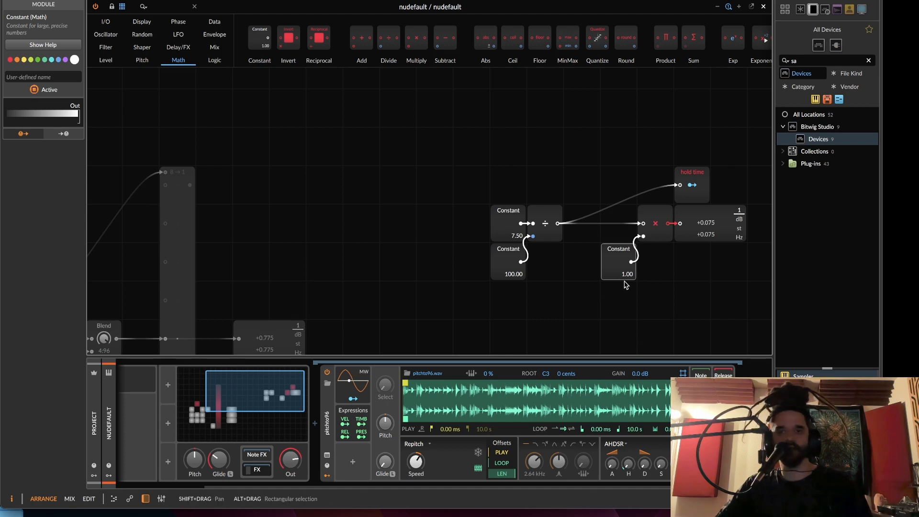
# - Raise the Multiply's Constant to 11.00 and feed the hold time modulator from the Multiply's output
pyautogui.moveTo(626, 277); pyautogui.dragTo(626, 266)
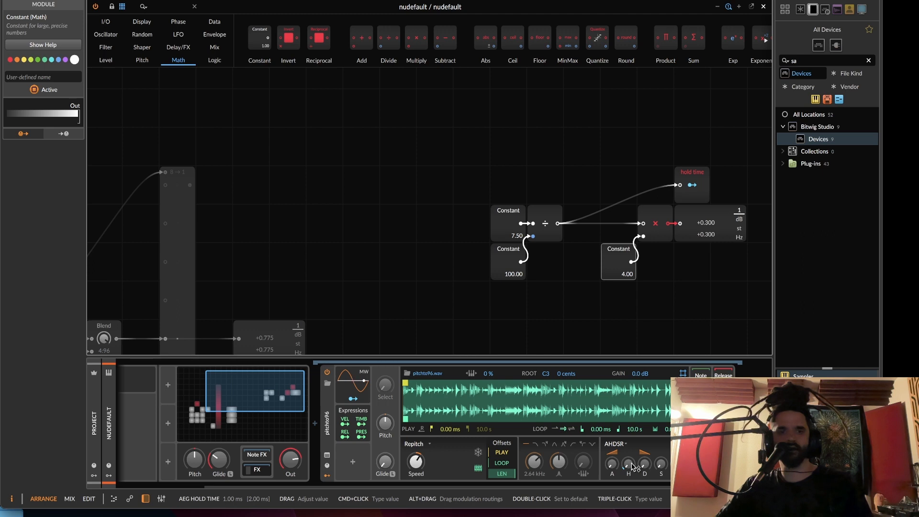
pyautogui.moveTo(623, 271); pyautogui.dragTo(622, 249)
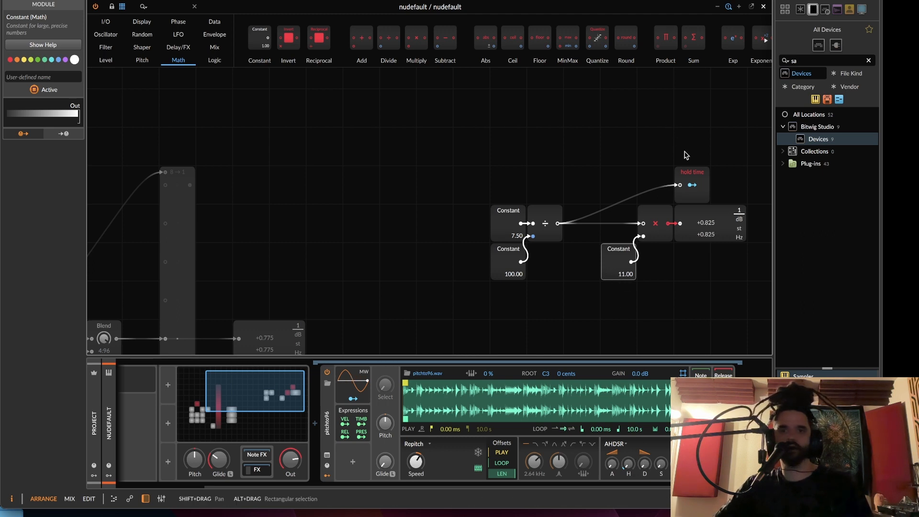
pyautogui.moveTo(680, 185); pyautogui.dragTo(669, 224)
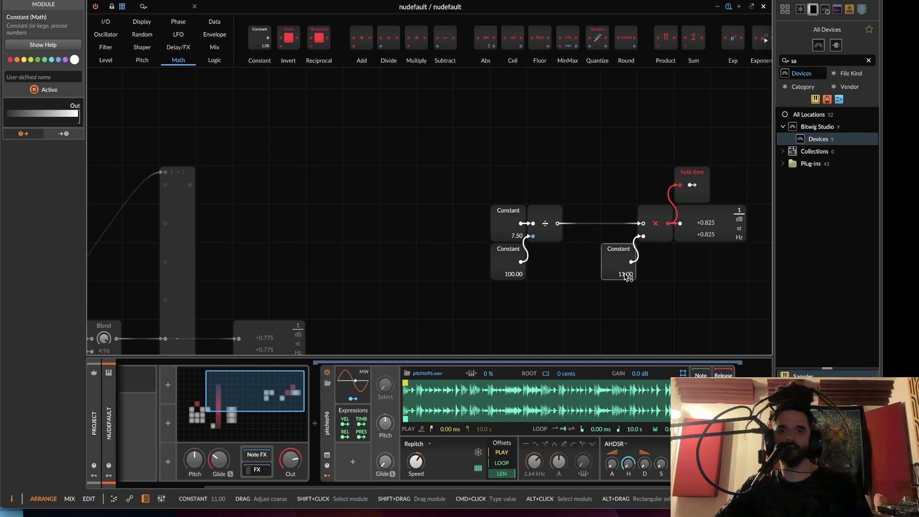
# - Try the Multiply's Constant at 2.00, 3.00, 6.00 and 8.00, finishing with it set to 9.00
pyautogui.moveTo(625, 273)
pyautogui.mouseDown()
pyautogui.moveTo(625, 282)
pyautogui.moveTo(625, 268)
pyautogui.mouseUp()
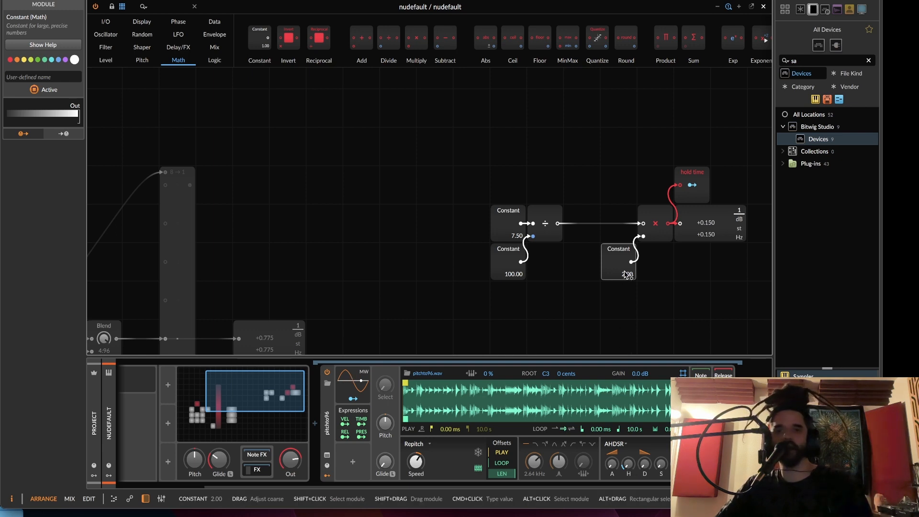
pyautogui.moveTo(627, 275); pyautogui.dragTo(627, 268)
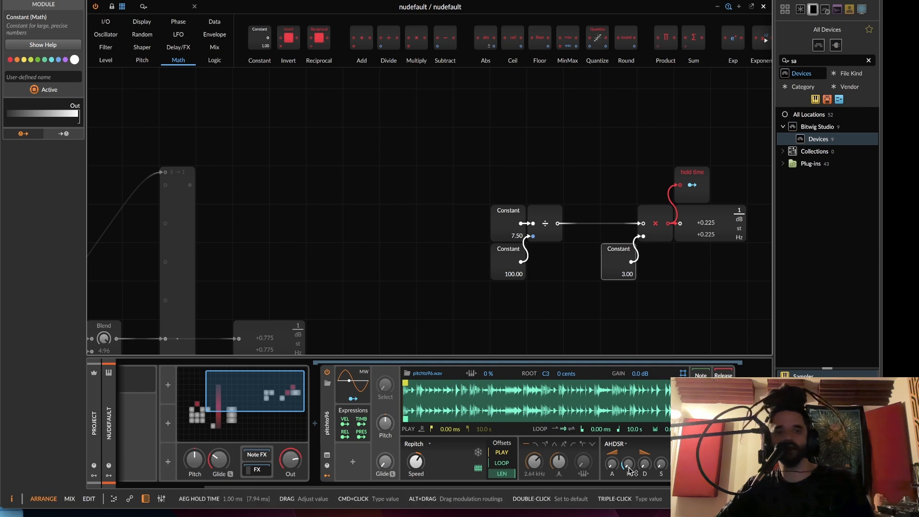
pyautogui.moveTo(625, 277); pyautogui.dragTo(626, 262)
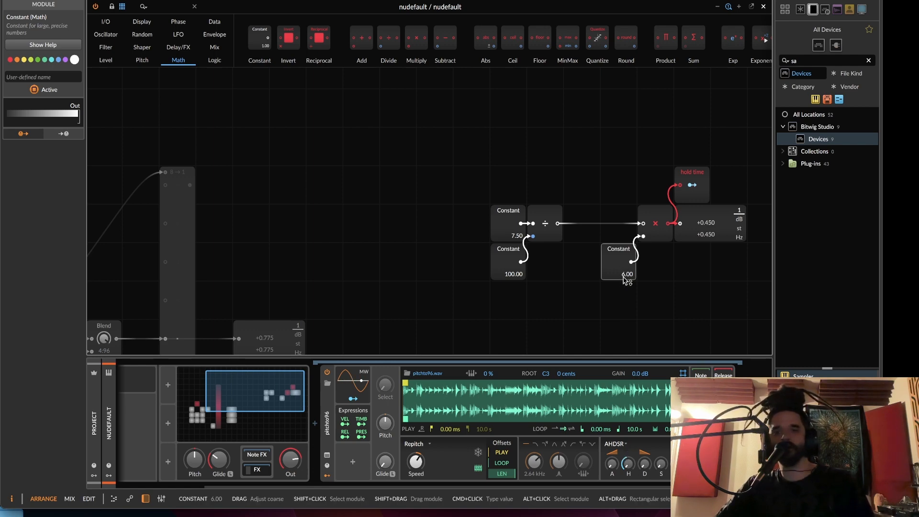
pyautogui.moveTo(625, 276); pyautogui.dragTo(627, 273)
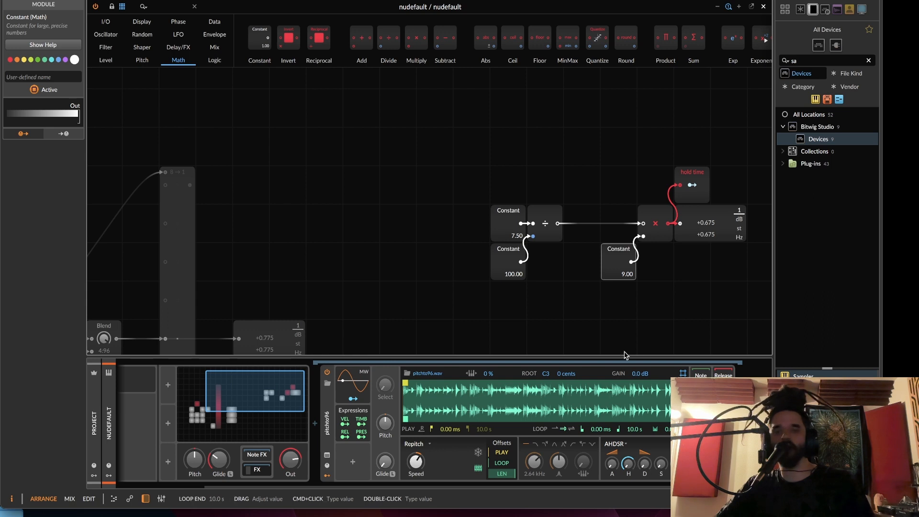
pyautogui.moveTo(627, 274); pyautogui.dragTo(627, 284)
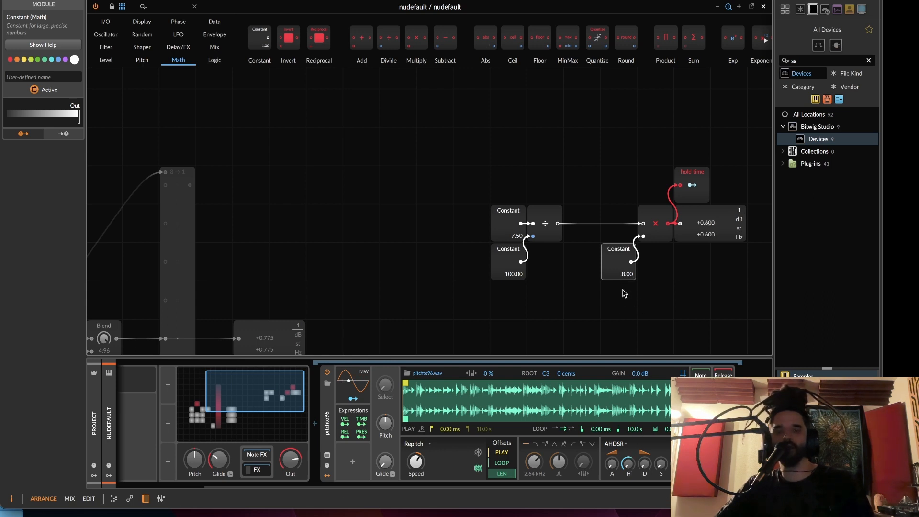
pyautogui.moveTo(625, 277); pyautogui.dragTo(625, 269)
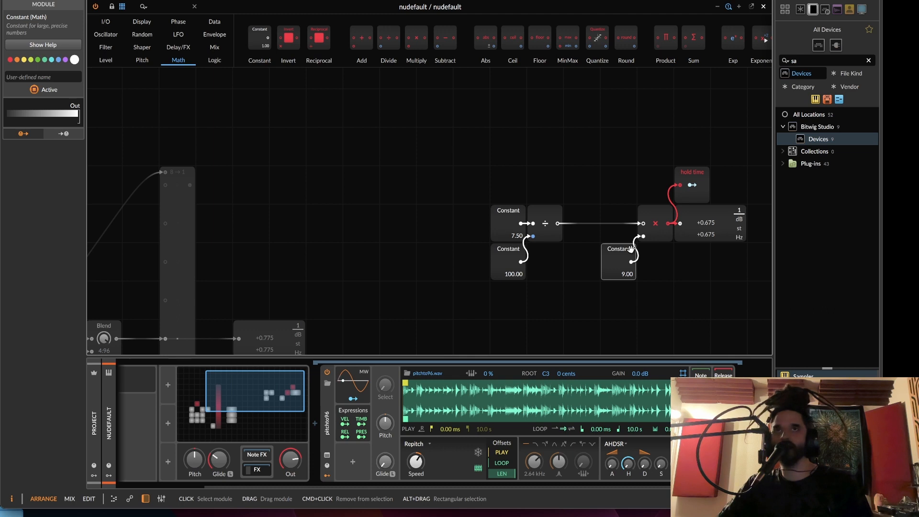
# - Line up the 100.00 Constant, hold time modulator and Value Readout in the Divide's row, and place the 9.00 Constant above the Multiply
pyautogui.moveTo(609, 252); pyautogui.dragTo(541, 281)
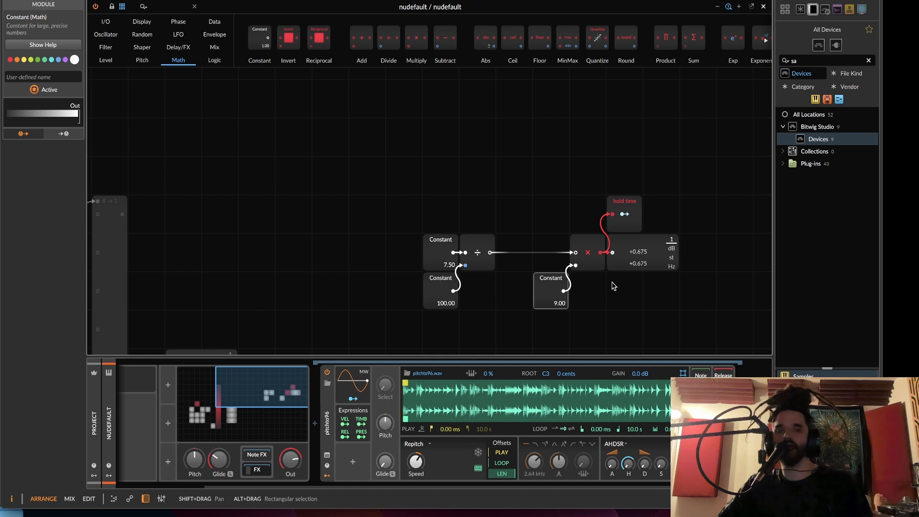
pyautogui.moveTo(639, 261); pyautogui.dragTo(714, 254)
pyautogui.click(553, 284)
pyautogui.moveTo(553, 283); pyautogui.dragTo(553, 245)
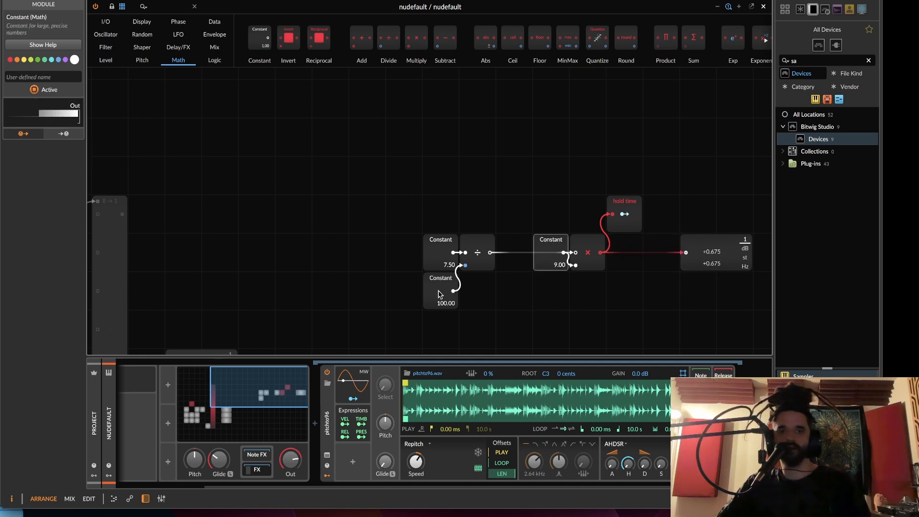
pyautogui.moveTo(455, 289); pyautogui.dragTo(418, 251)
pyautogui.moveTo(557, 235); pyautogui.dragTo(556, 198)
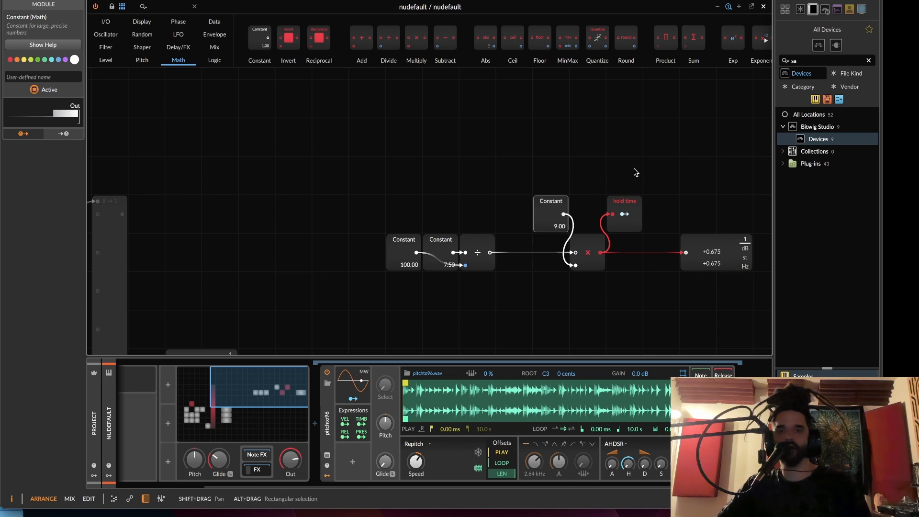
pyautogui.moveTo(623, 199); pyautogui.dragTo(660, 237)
pyautogui.moveTo(560, 219); pyautogui.dragTo(523, 181)
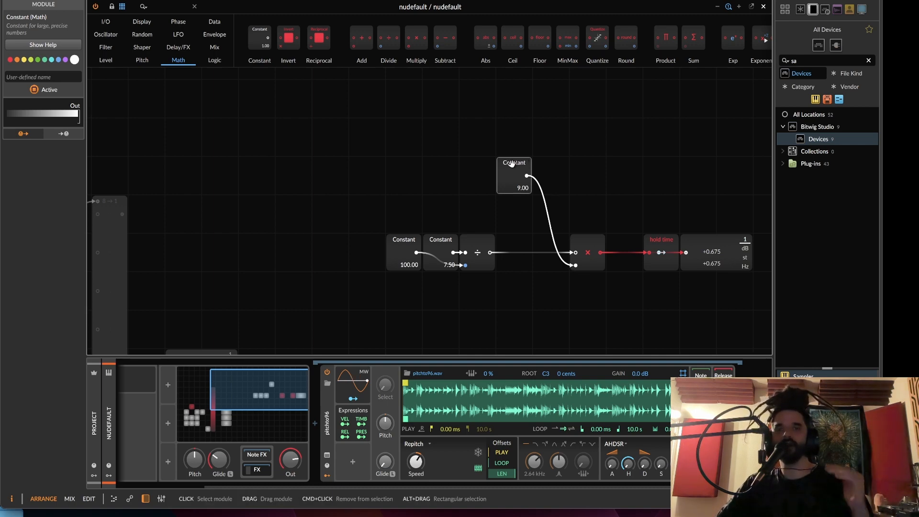
# - Add a Value module in the empty area above the Divide chain and name it "sample len"
pyautogui.moveTo(502, 171); pyautogui.dragTo(475, 249)
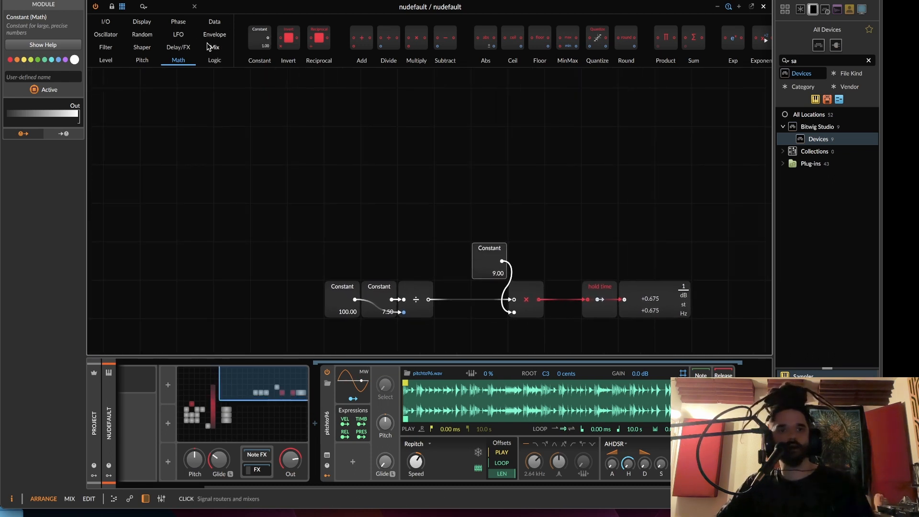
pyautogui.click(106, 60)
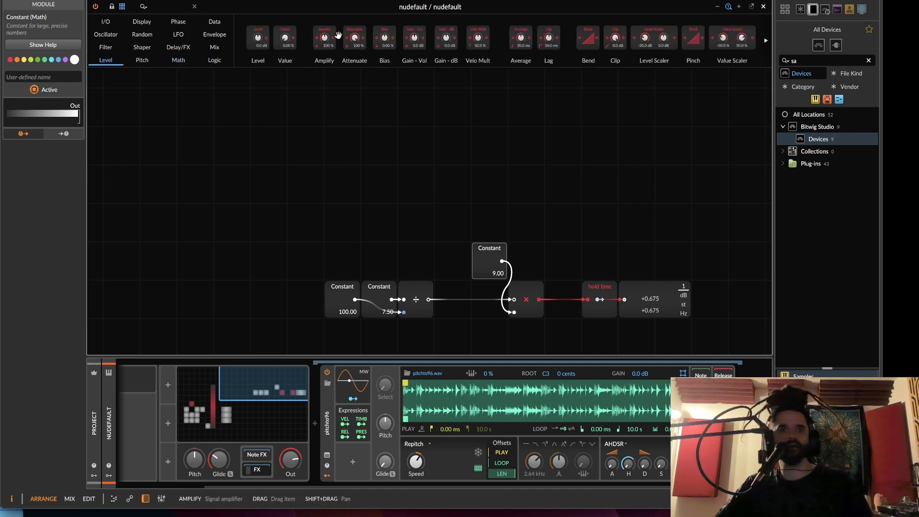
pyautogui.moveTo(259, 39); pyautogui.dragTo(421, 119)
pyautogui.click(421, 122)
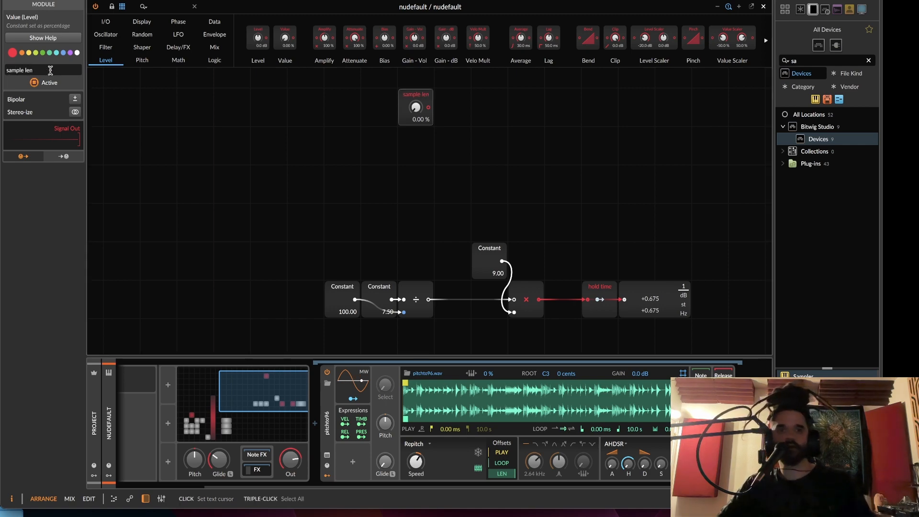
# - Add a bipolar Value named "fine" beneath sample len and attach an Attenuate module set to 1.00 %
pyautogui.moveTo(285, 38); pyautogui.dragTo(416, 144)
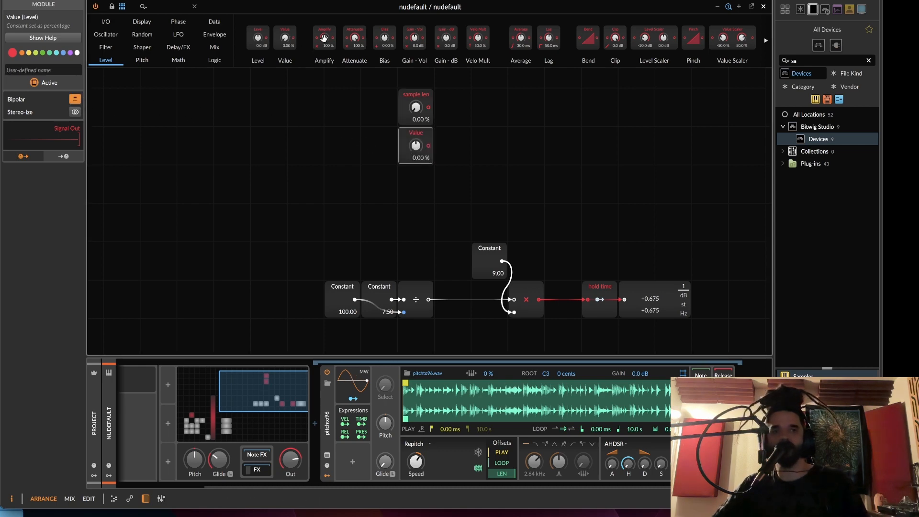
pyautogui.press('a')
pyautogui.click(429, 146)
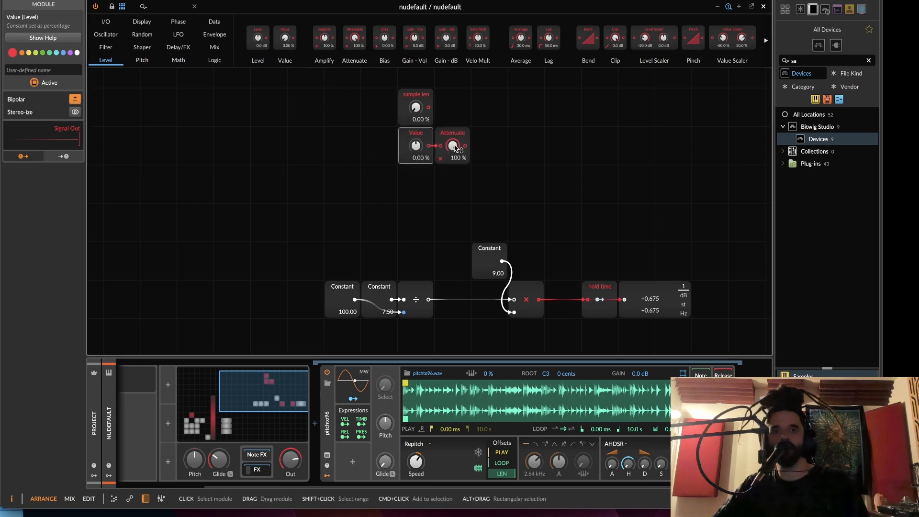
pyautogui.moveTo(455, 146); pyautogui.dragTo(455, 191)
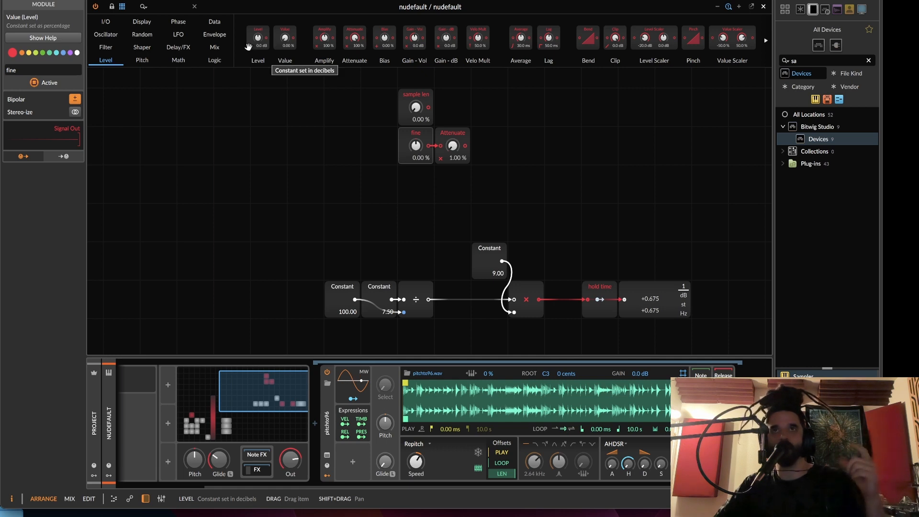
# - Add a Sum module fed by sample len and the Attenuate's output, moving the Attenuate to the other side of fine
pyautogui.click(214, 49)
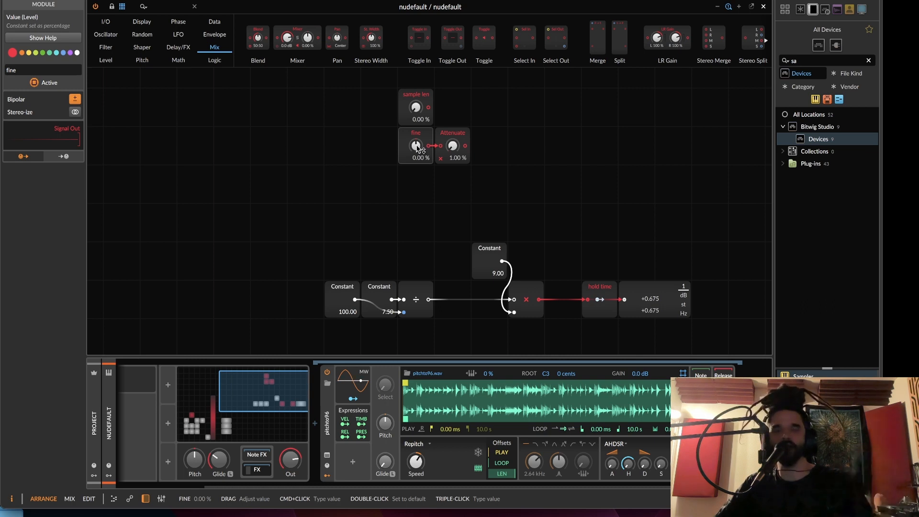
pyautogui.click(164, 6)
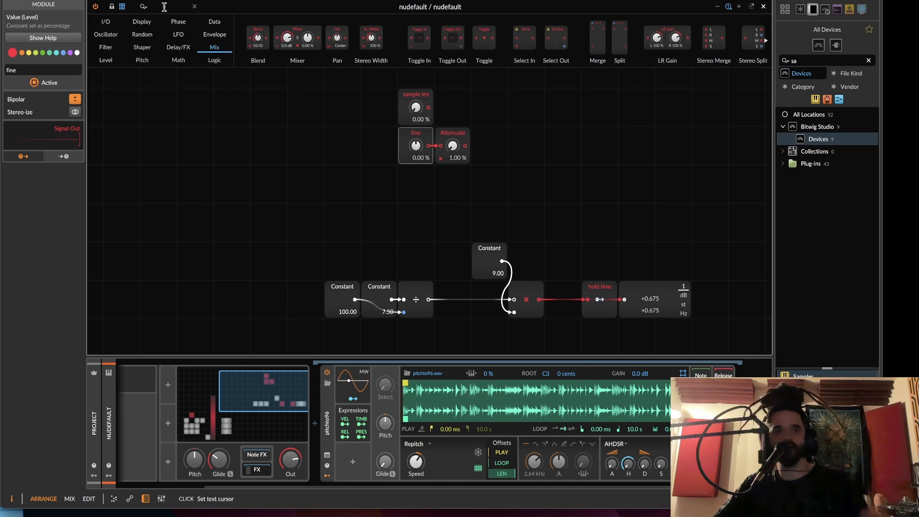
pyautogui.write('sum')
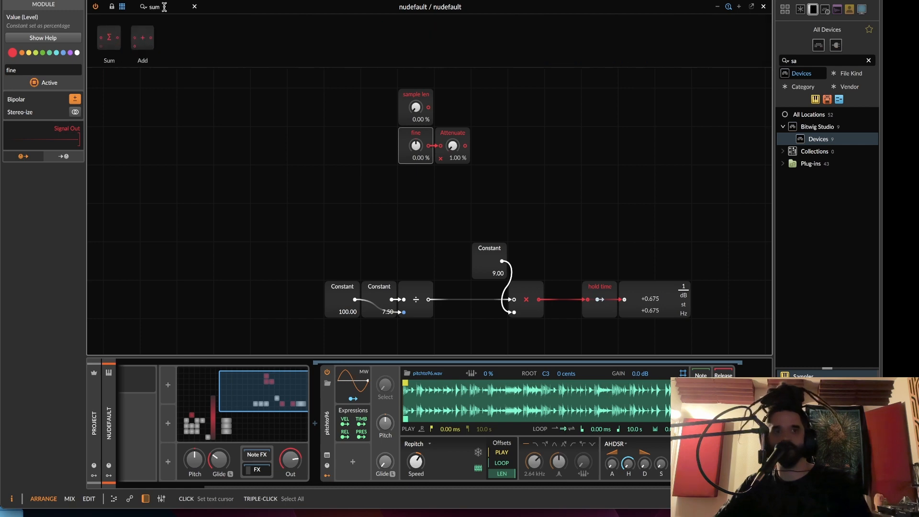
pyautogui.moveTo(109, 39); pyautogui.dragTo(378, 137)
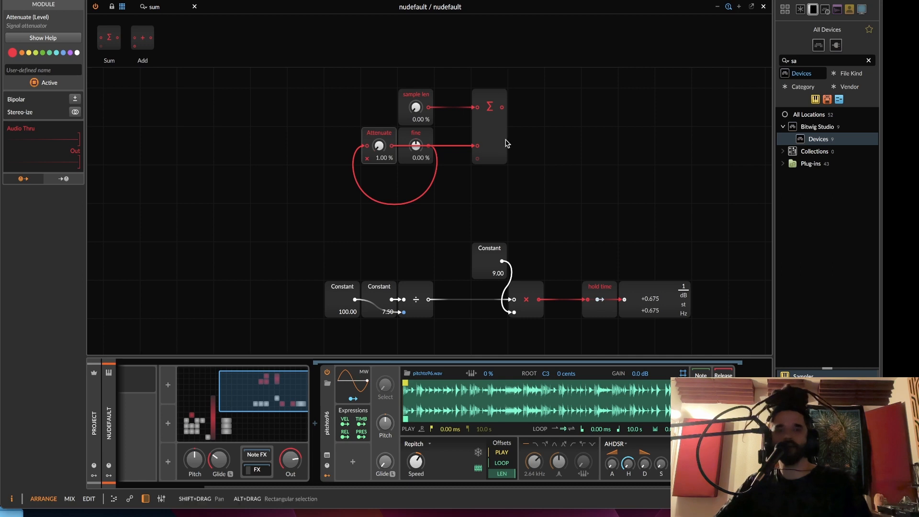
pyautogui.moveTo(487, 135); pyautogui.dragTo(524, 135)
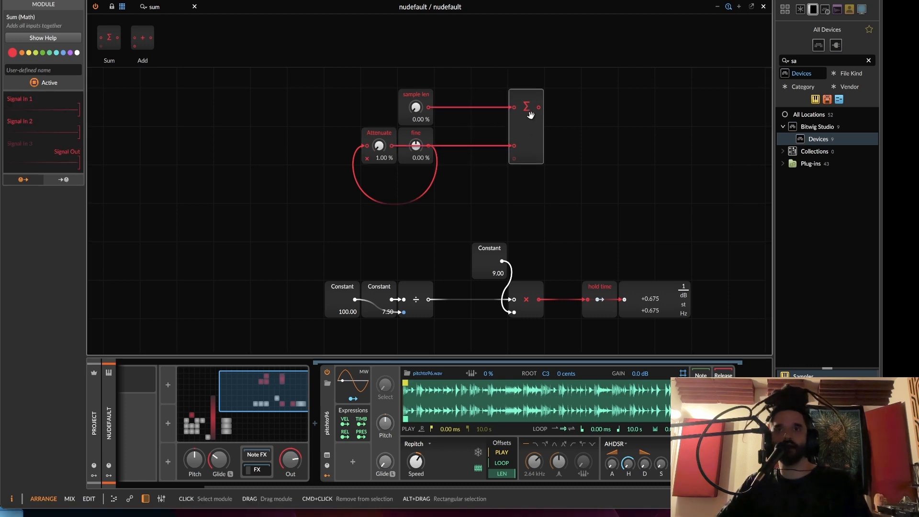
# - Add a Merge module beyond the Sum in the same row and connect the Sum's output to the Merge's Select In
pyautogui.click(195, 7)
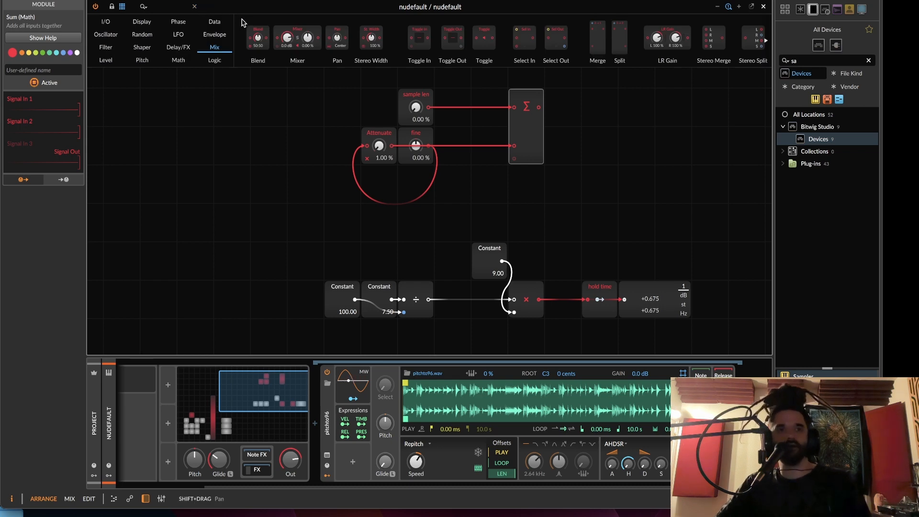
pyautogui.click(178, 60)
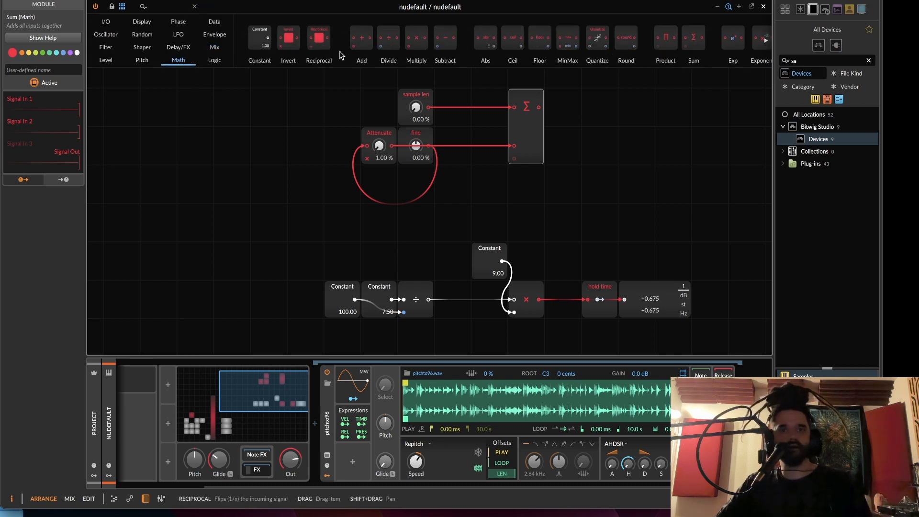
pyautogui.click(214, 47)
pyautogui.moveTo(598, 36); pyautogui.dragTo(539, 108)
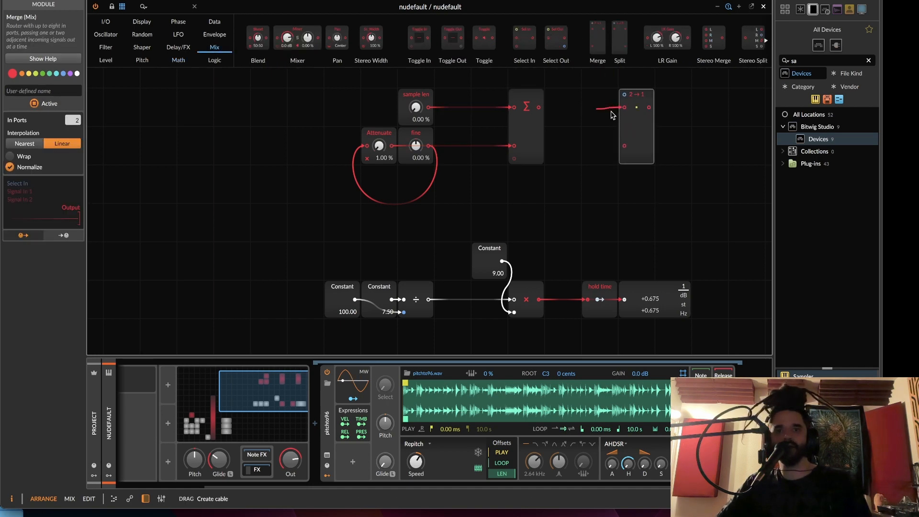
pyautogui.moveTo(624, 107); pyautogui.dragTo(624, 94)
pyautogui.moveTo(636, 126); pyautogui.dragTo(666, 126)
pyautogui.moveTo(565, 127); pyautogui.dragTo(468, 122)
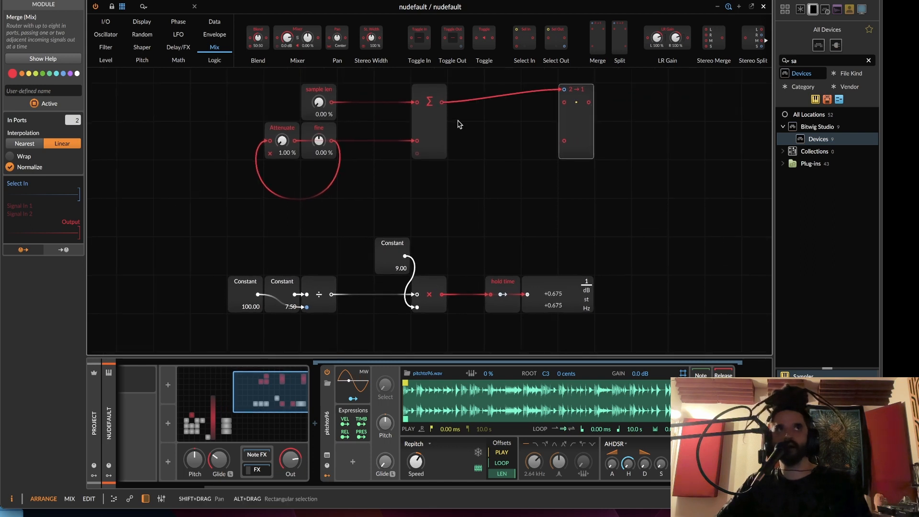
# - Add a 0.00 Constant feeding a new Exp module beside the Merge, and set the Exp's base to 2
pyautogui.click(178, 60)
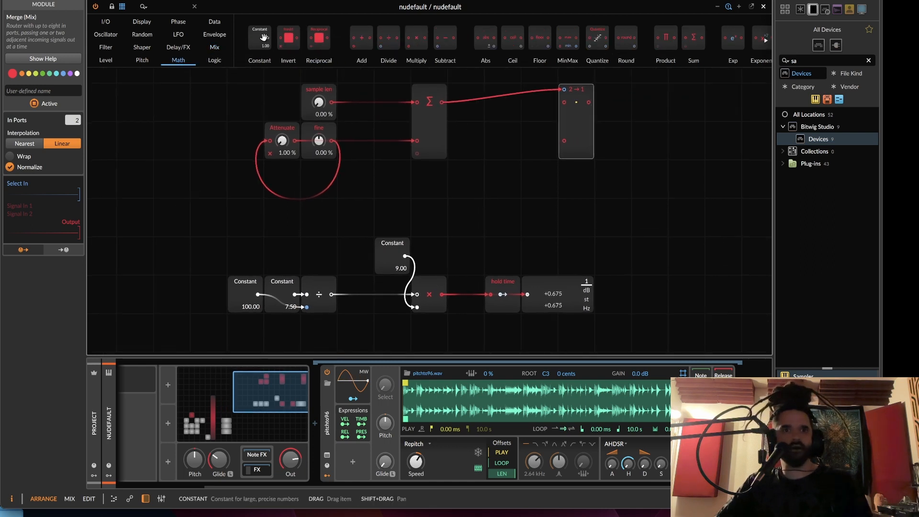
pyautogui.moveTo(263, 37); pyautogui.dragTo(540, 100)
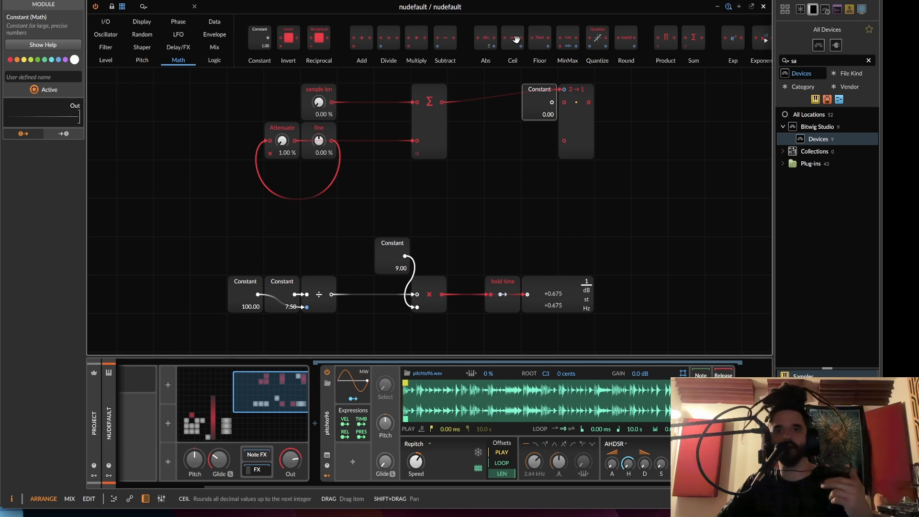
pyautogui.moveTo(633, 44); pyautogui.dragTo(625, 44)
pyautogui.moveTo(680, 38); pyautogui.dragTo(661, 137)
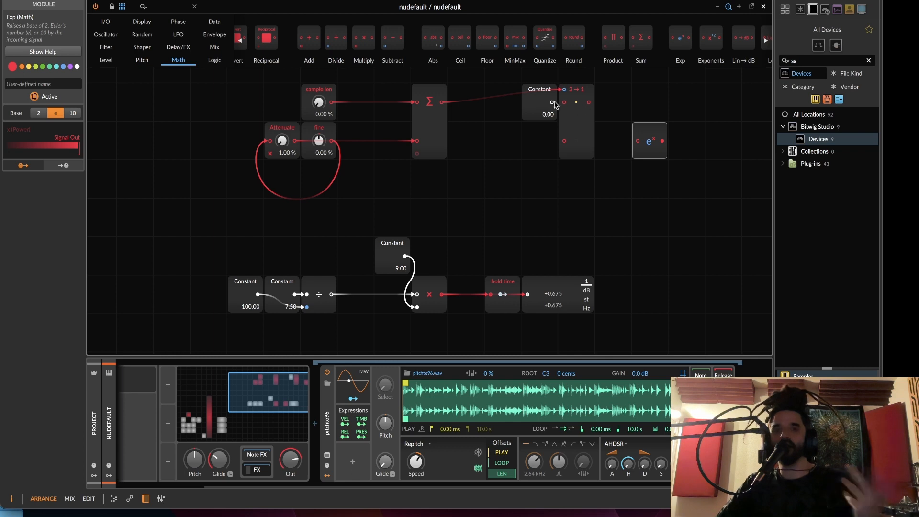
pyautogui.moveTo(550, 117); pyautogui.dragTo(639, 142)
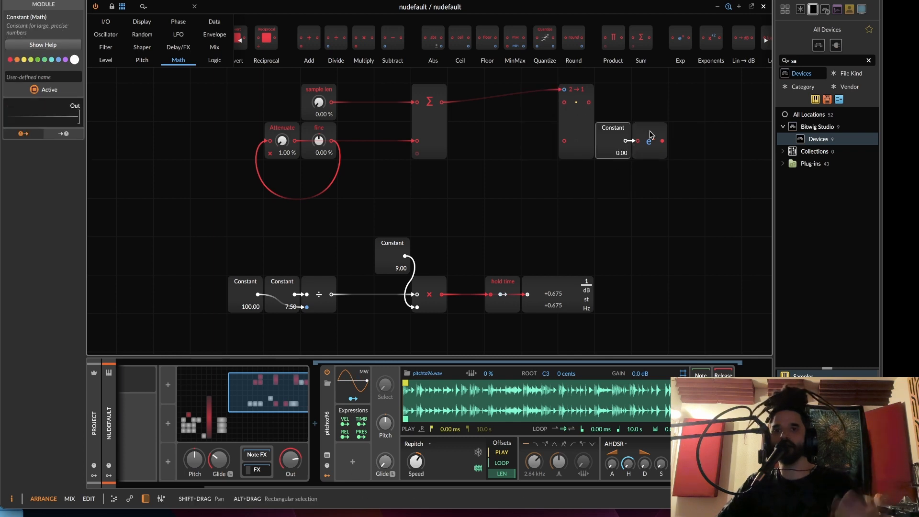
pyautogui.click(657, 142)
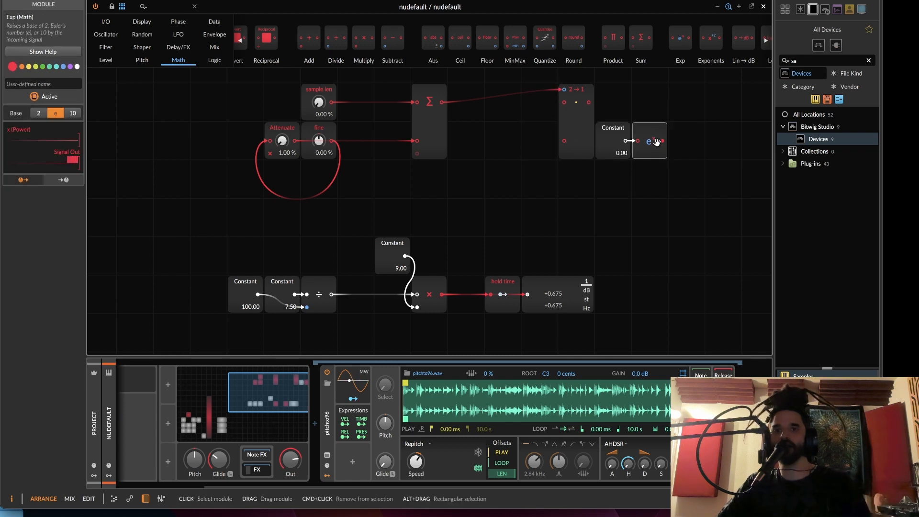
pyautogui.click(39, 113)
# - Attach a Value Readout to the Exp's output and try the Exp's Constant from -13.00 up to 8.00
pyautogui.click(142, 21)
pyautogui.moveTo(575, 41); pyautogui.dragTo(617, 154)
pyautogui.doubleClick(624, 154)
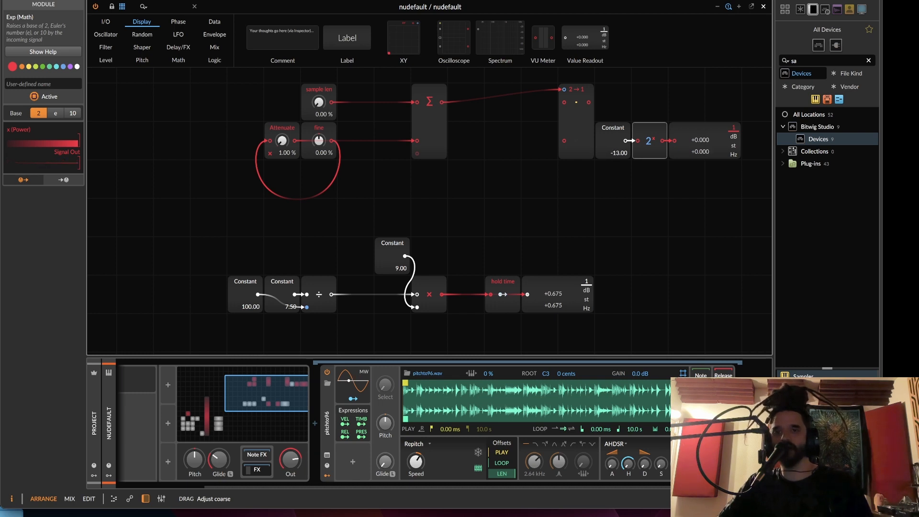
pyautogui.moveTo(621, 154)
pyautogui.mouseDown()
pyautogui.moveTo(620, 138)
pyautogui.moveTo(620, 154)
pyautogui.mouseUp()
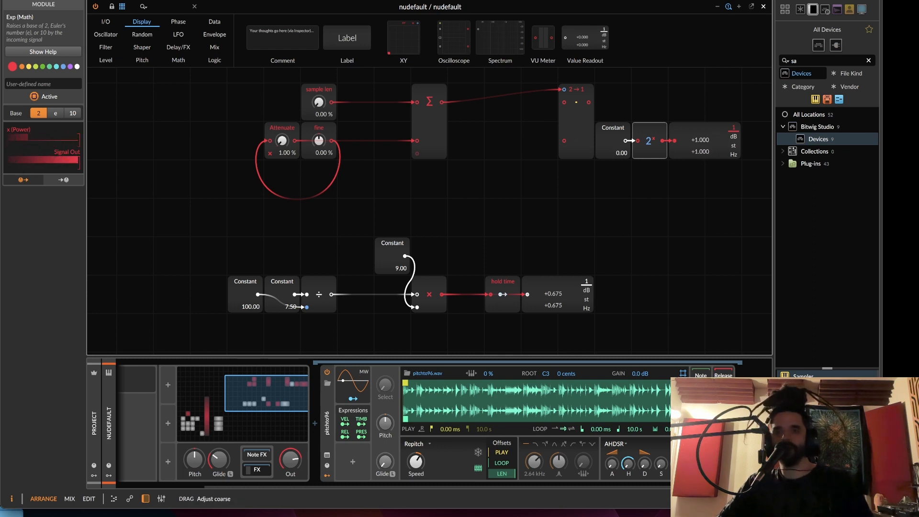
pyautogui.moveTo(621, 153); pyautogui.dragTo(620, 144)
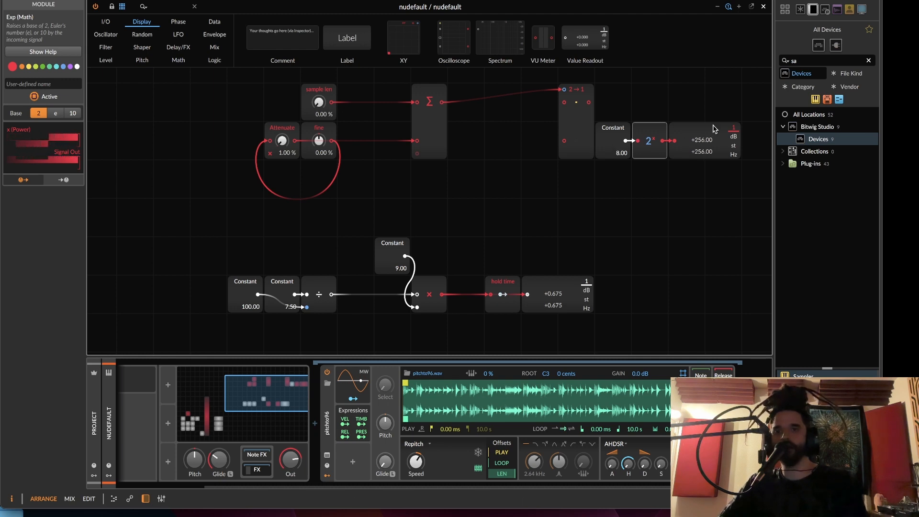
# - Add Constants of 0.00 and 32.00 next to the Merge and wire them to Signal In 1 and Signal In 2 respectively
pyautogui.click(620, 144)
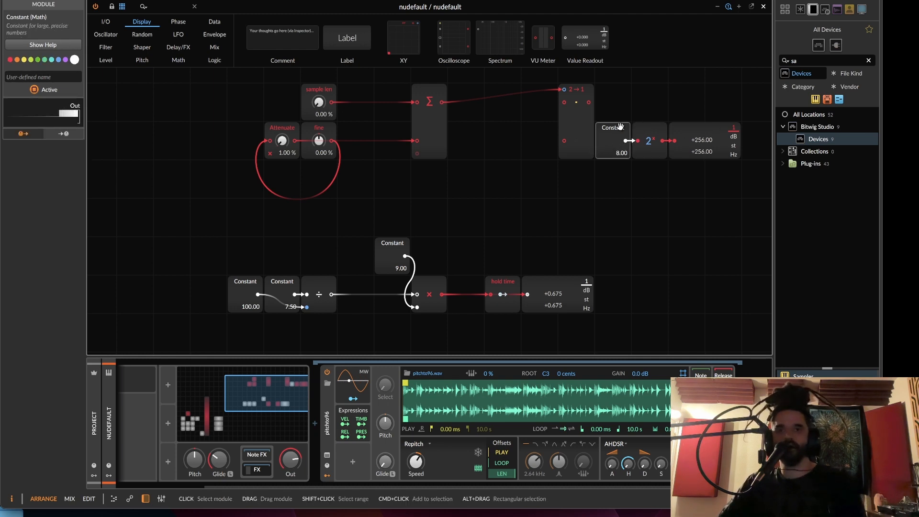
pyautogui.click(178, 60)
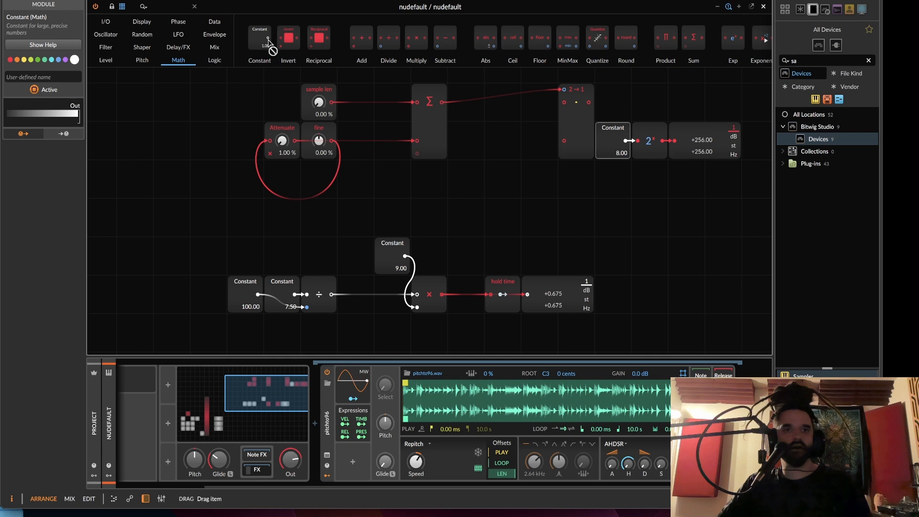
pyautogui.moveTo(260, 37); pyautogui.dragTo(548, 152)
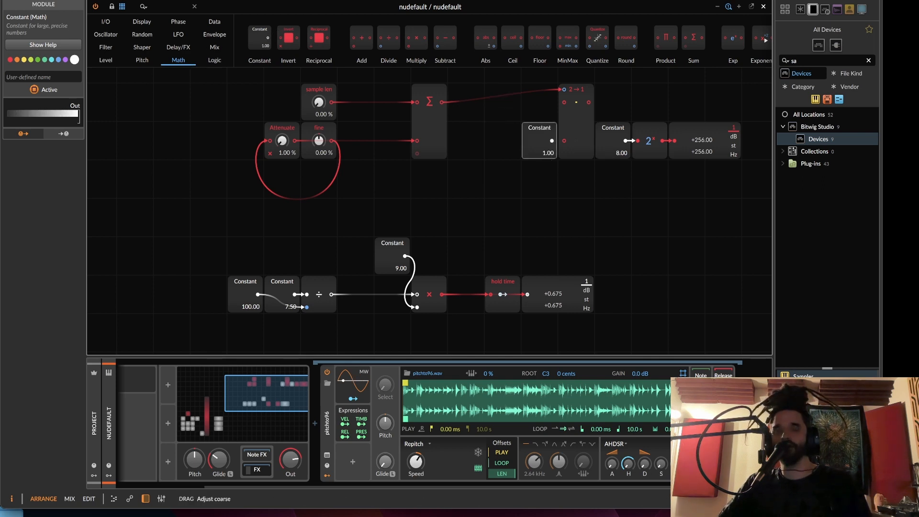
pyautogui.moveTo(544, 137)
pyautogui.mouseDown()
pyautogui.moveTo(544, 101)
pyautogui.moveTo(547, 144)
pyautogui.mouseUp()
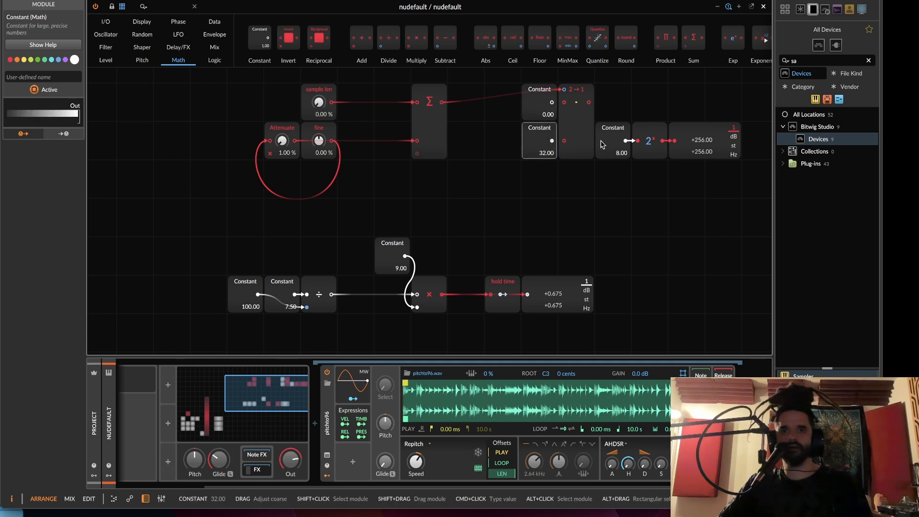
pyautogui.moveTo(564, 141); pyautogui.dragTo(552, 141)
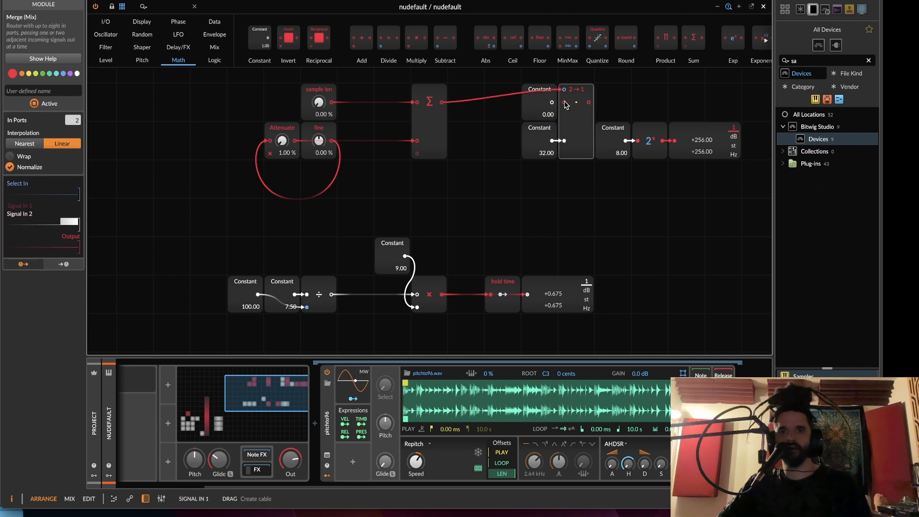
pyautogui.moveTo(551, 103); pyautogui.dragTo(564, 103)
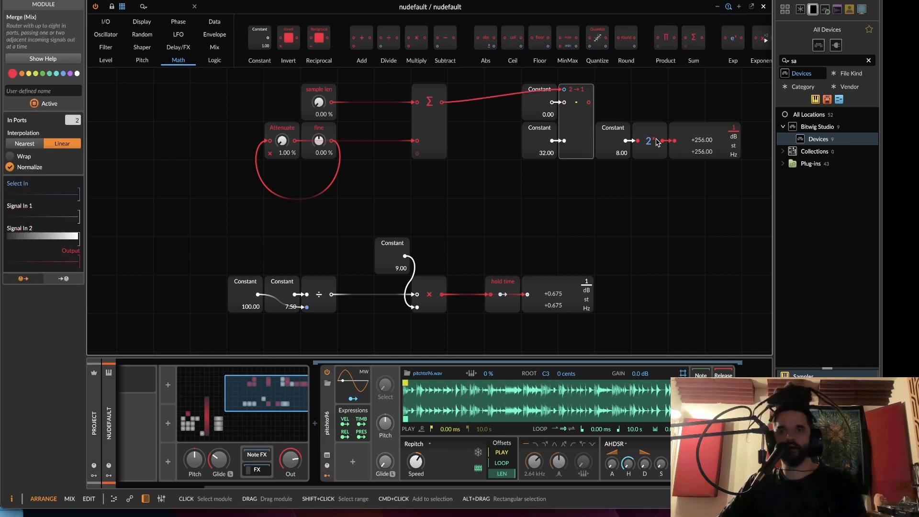
# - Replace the 8.00 Constant feeding the Exp with the Merge's output and try the result with sample len
pyautogui.click(608, 134)
pyautogui.press('Delete')
pyautogui.moveTo(638, 141); pyautogui.dragTo(589, 102)
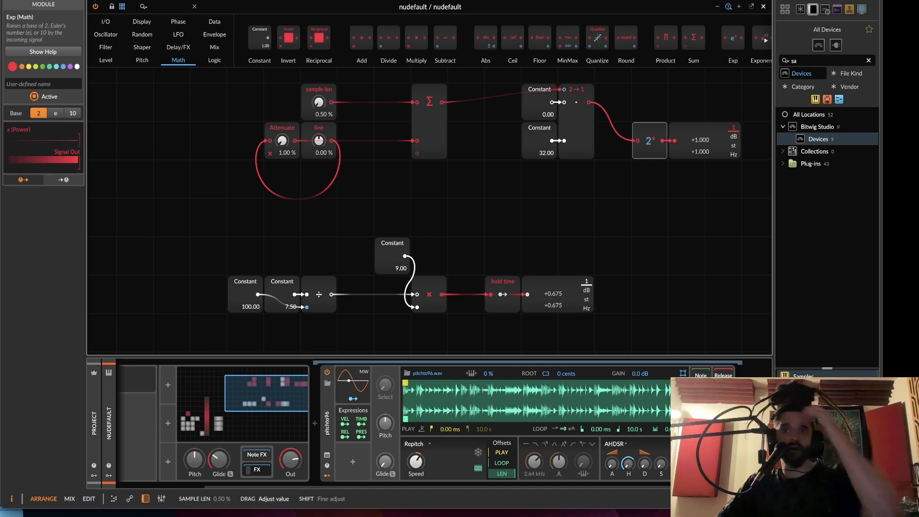
pyautogui.moveTo(318, 102); pyautogui.dragTo(318, 62)
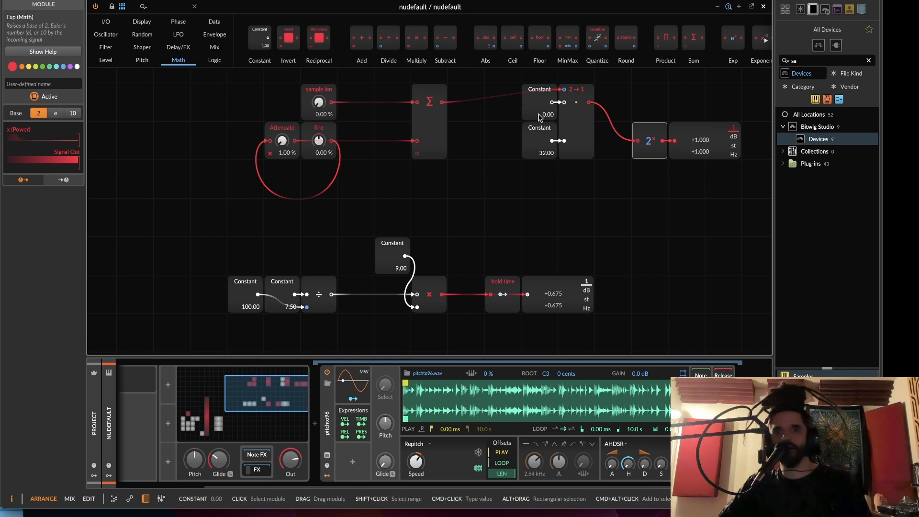
# - Set the Merge's two Constants to -16.00 and 16.00, and raise sample len to 100 %
pyautogui.moveTo(528, 103); pyautogui.dragTo(528, 115)
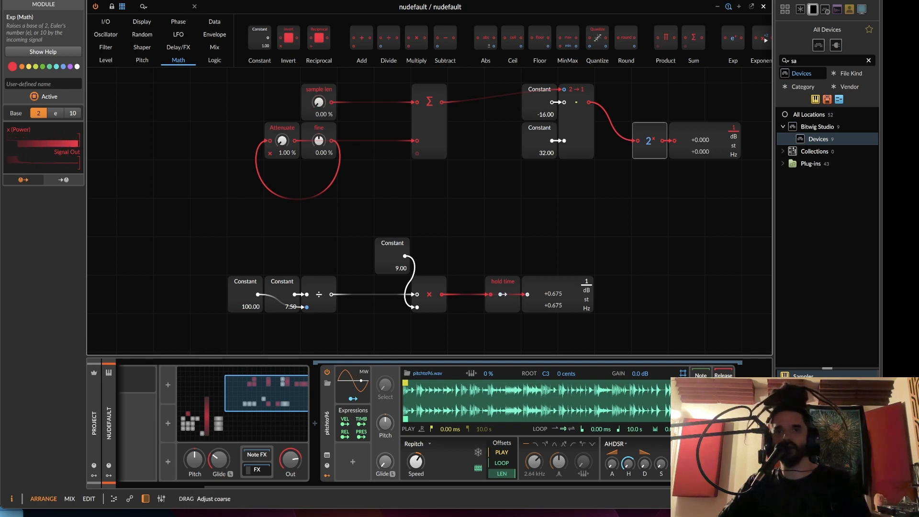
pyautogui.moveTo(548, 162); pyautogui.dragTo(549, 172)
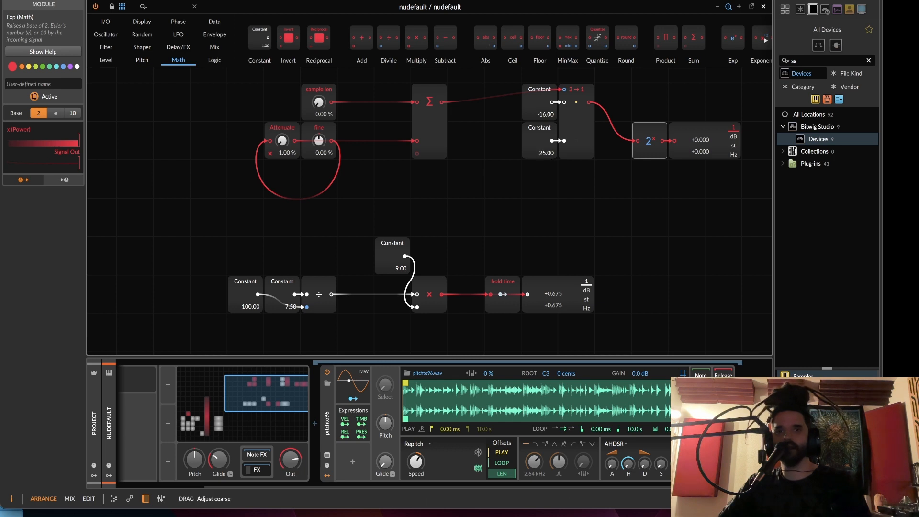
pyautogui.moveTo(327, 96); pyautogui.dragTo(318, 134)
pyautogui.moveTo(318, 102)
pyautogui.mouseDown()
pyautogui.moveTo(319, 113)
pyautogui.moveTo(319, 92)
pyautogui.mouseUp()
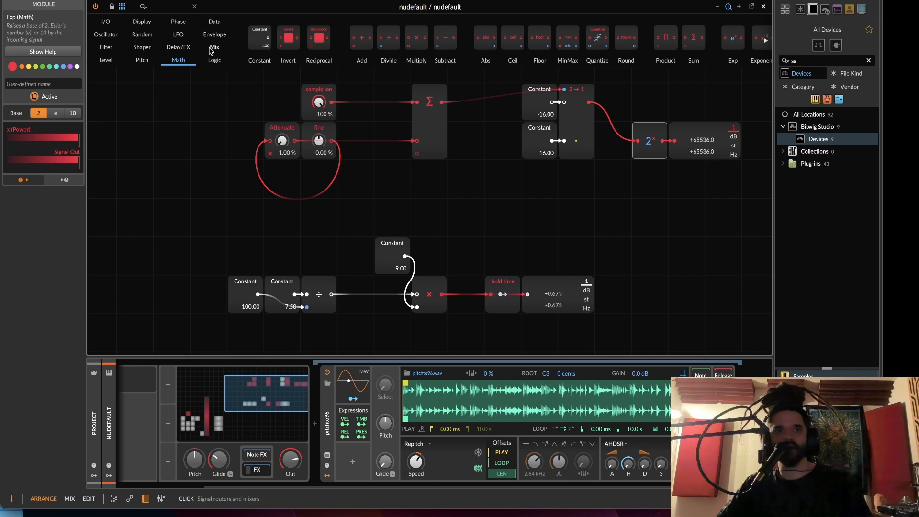
# - Insert a Quantize module between the Sum's output and the Merge's Select In
pyautogui.write('q')
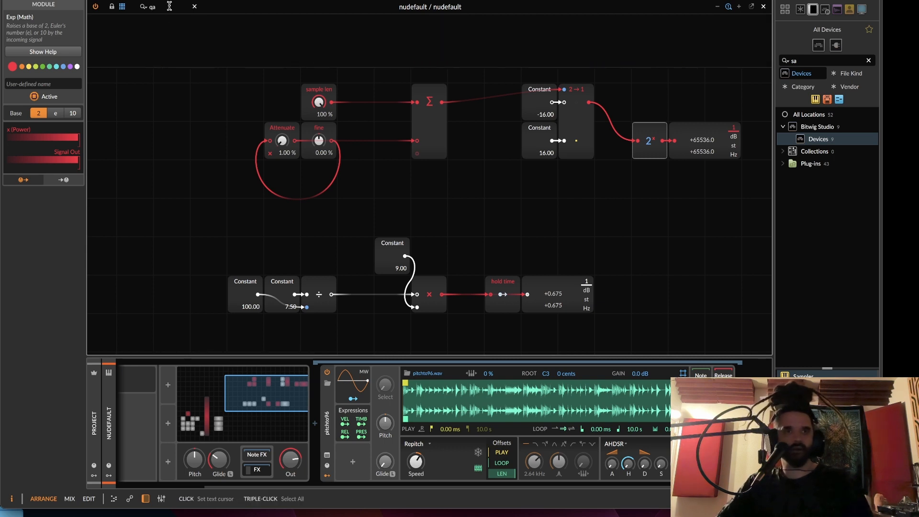
pyautogui.moveTo(111, 38); pyautogui.dragTo(441, 103)
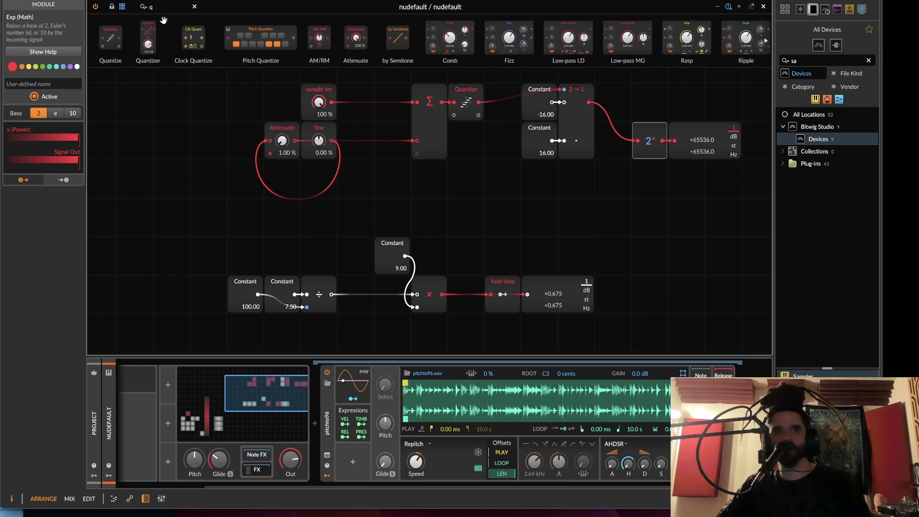
pyautogui.click(194, 7)
# - Drive the Quantize's control input with a 1.00 Constant divided by a 32.00 Constant, and sweep sample len down and back to 100 %
pyautogui.moveTo(260, 38); pyautogui.dragTo(171, 101)
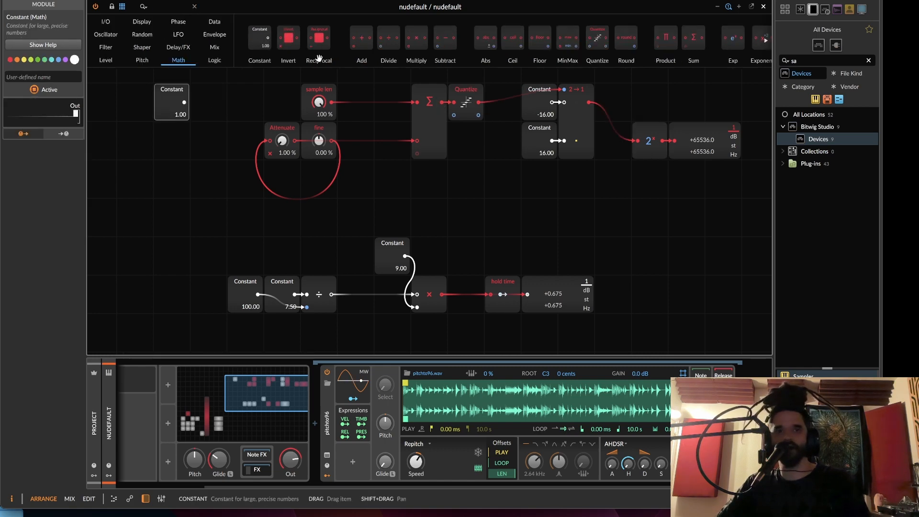
pyautogui.moveTo(383, 38); pyautogui.dragTo(207, 102)
pyautogui.moveTo(259, 38); pyautogui.dragTo(197, 115)
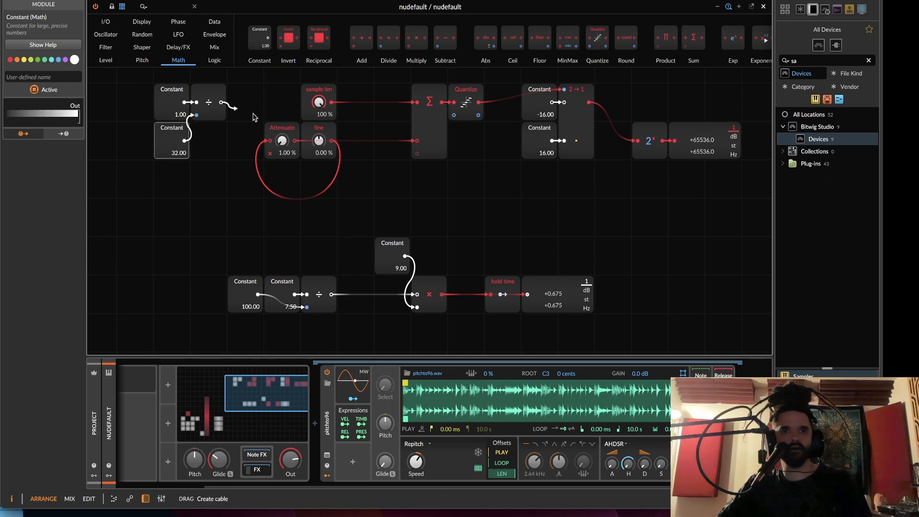
pyautogui.moveTo(255, 118); pyautogui.dragTo(453, 115)
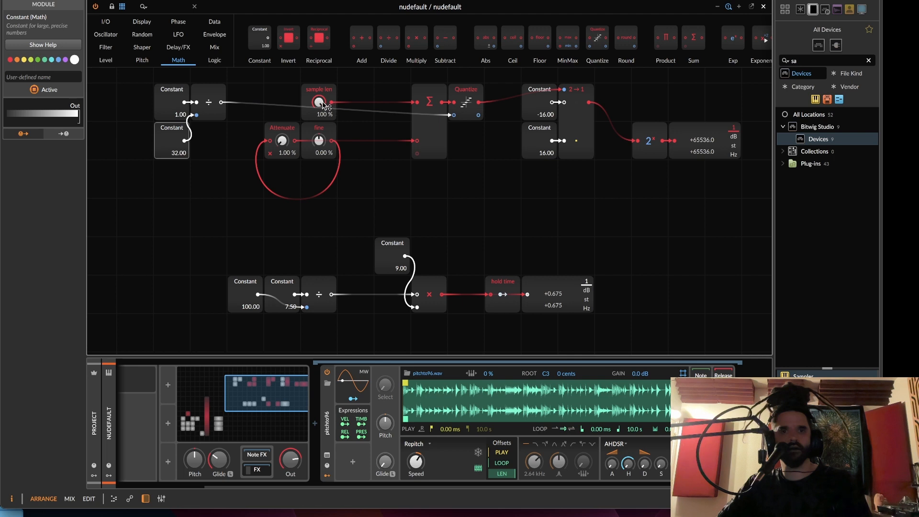
pyautogui.moveTo(323, 103); pyautogui.dragTo(322, 115)
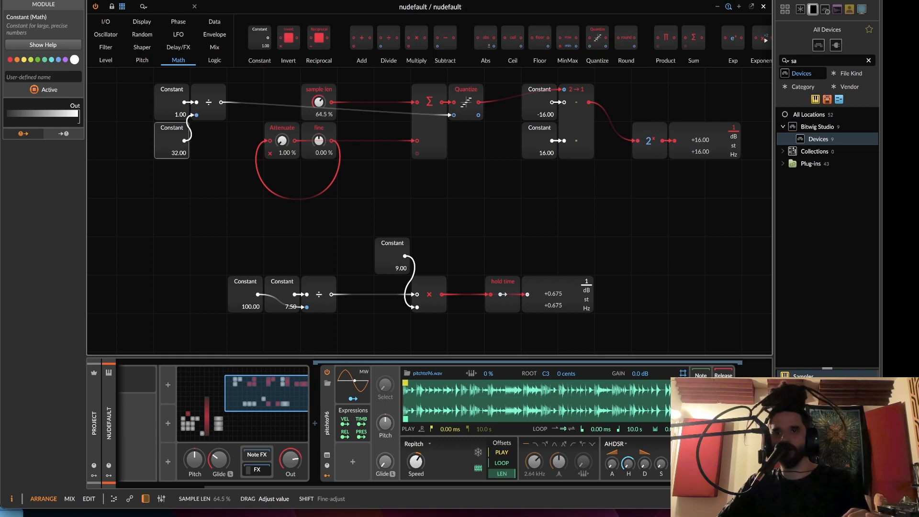
pyautogui.moveTo(319, 102); pyautogui.dragTo(319, 48)
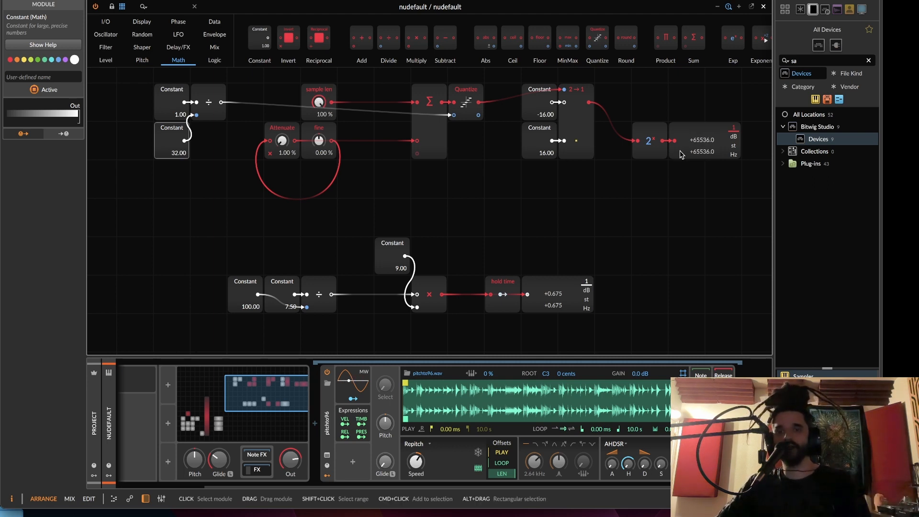
# - Move the Exp and its Value Readout up to the Sum's row and shift the Merge with its two Constants beside the Exp
pyautogui.moveTo(682, 147); pyautogui.dragTo(718, 108)
pyautogui.moveTo(651, 146); pyautogui.dragTo(688, 107)
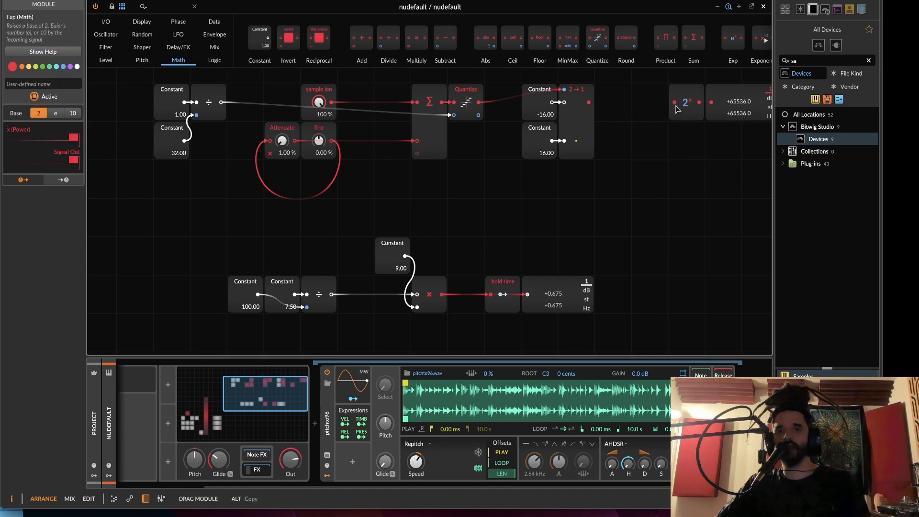
pyautogui.moveTo(519, 81); pyautogui.dragTo(569, 173)
pyautogui.moveTo(578, 127); pyautogui.dragTo(644, 125)
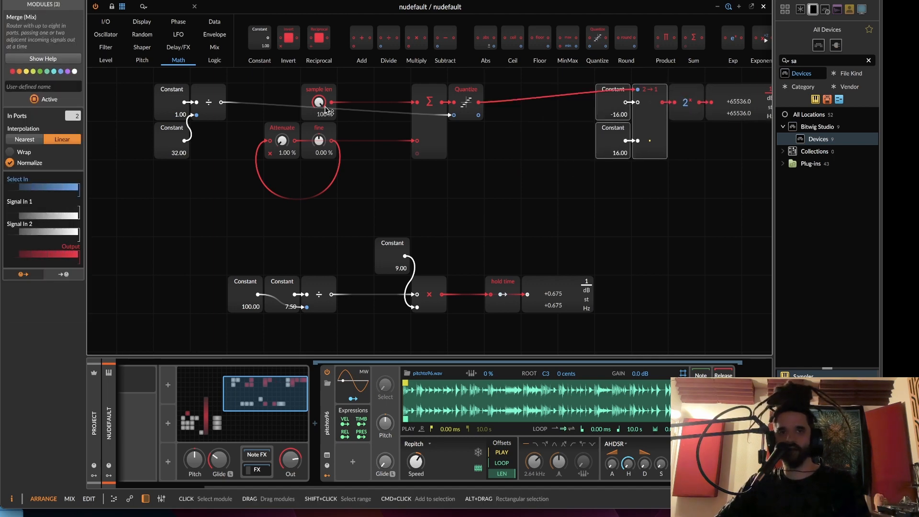
# - Lower sample len through 71.0 % to 61.0 % to test the quantized powers of two
pyautogui.moveTo(452, 145); pyautogui.dragTo(384, 169)
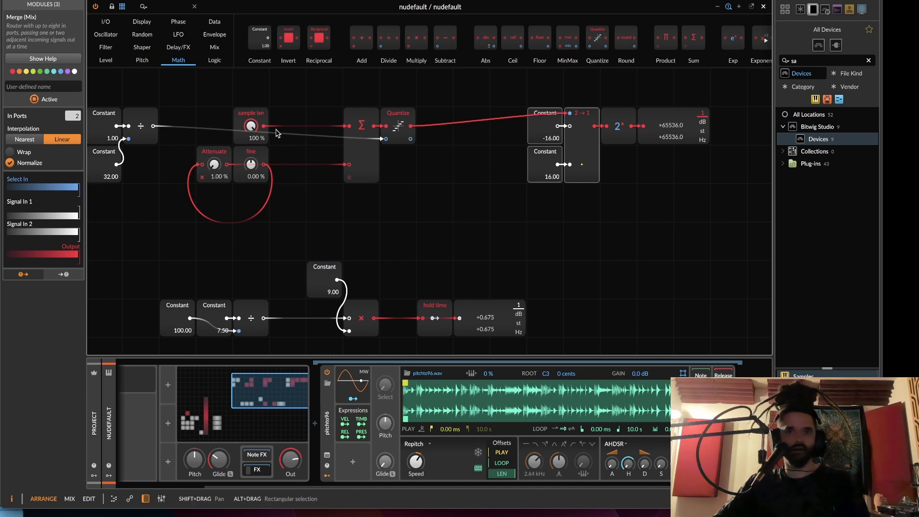
pyautogui.moveTo(261, 139); pyautogui.dragTo(262, 150)
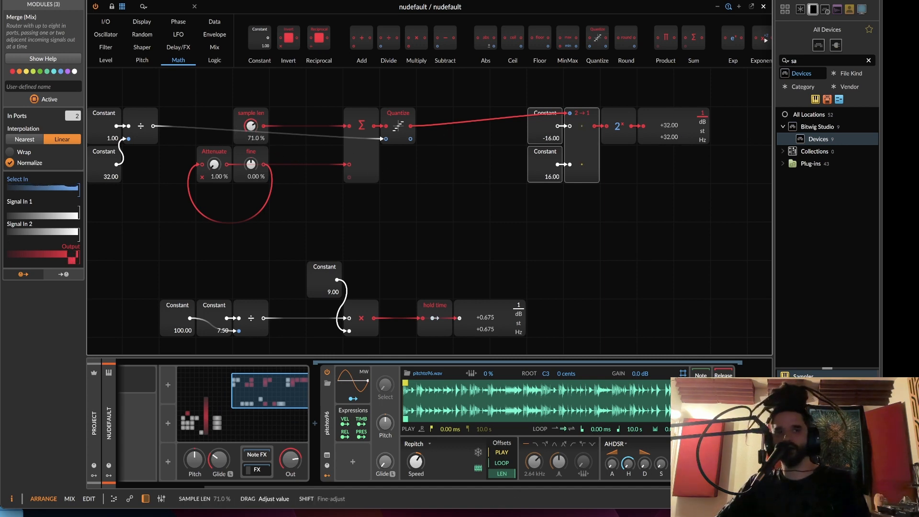
pyautogui.moveTo(250, 126); pyautogui.dragTo(251, 131)
pyautogui.moveTo(334, 172); pyautogui.dragTo(416, 139)
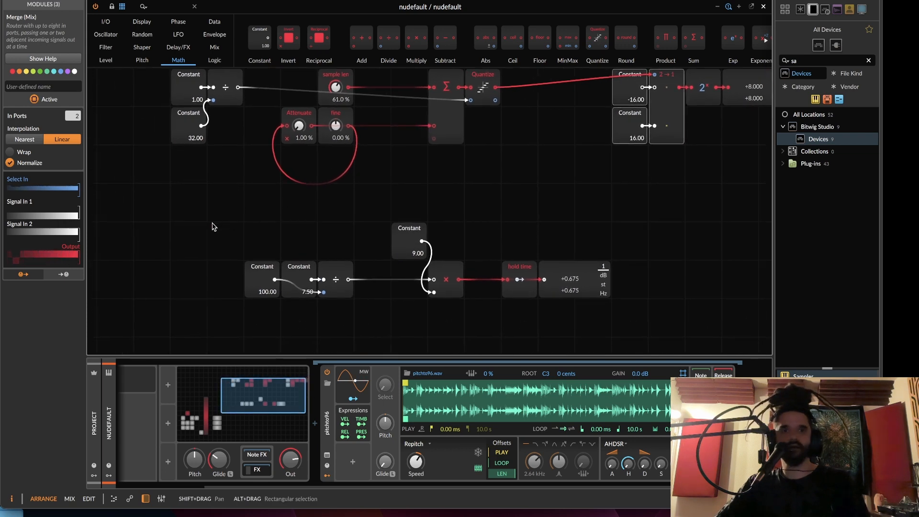
# - Move the whole hold time chain, including its Constants, Divide, Multiply and Value Readout, two grid rows down
pyautogui.moveTo(213, 227); pyautogui.dragTo(710, 323)
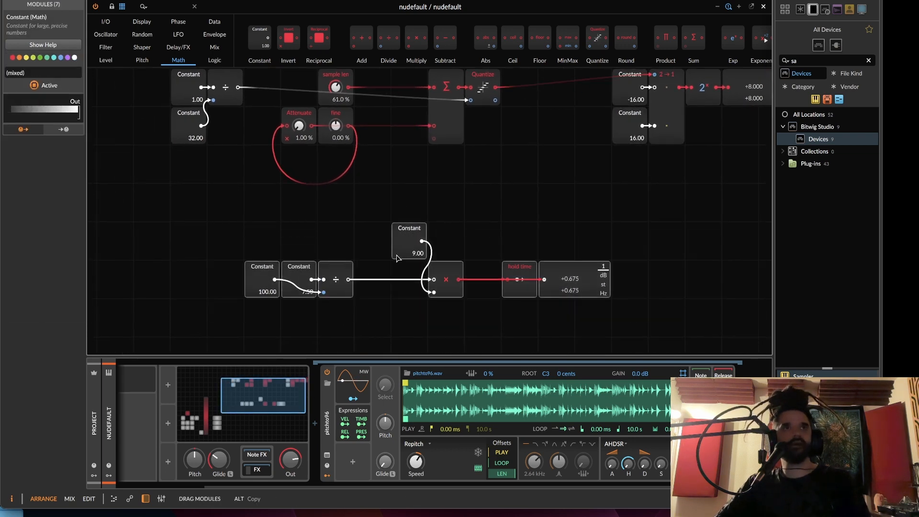
pyautogui.moveTo(406, 233); pyautogui.dragTo(406, 310)
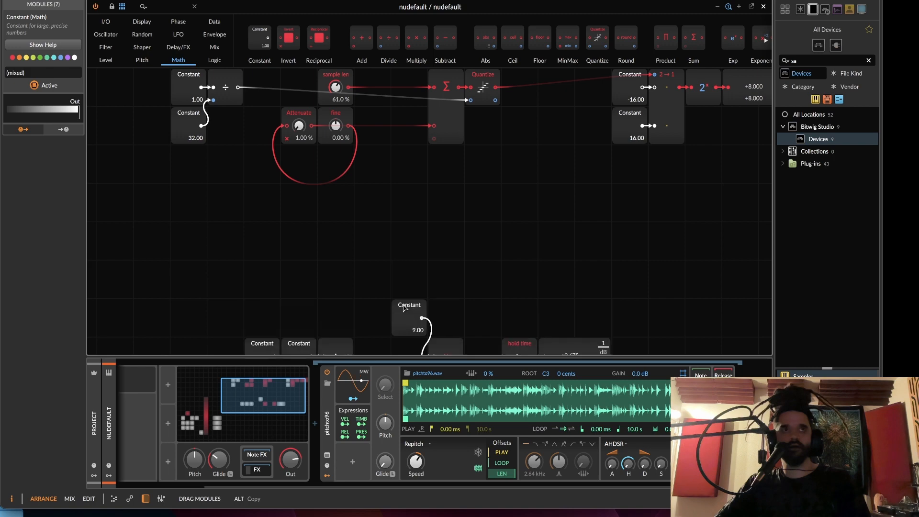
pyautogui.moveTo(437, 211); pyautogui.dragTo(380, 145)
pyautogui.moveTo(383, 192); pyautogui.dragTo(398, 212)
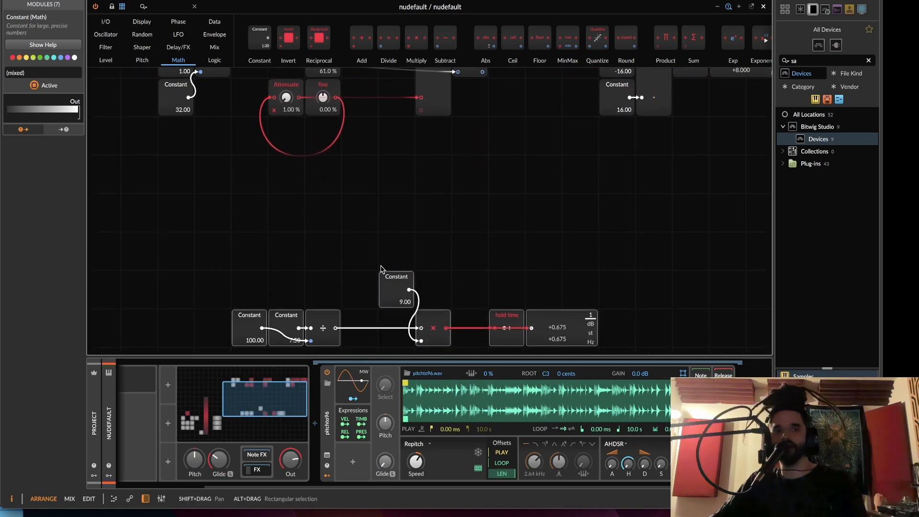
# - Add a second Merge module below the Quantize and connect the Quantize's output to its Select In
pyautogui.click(214, 47)
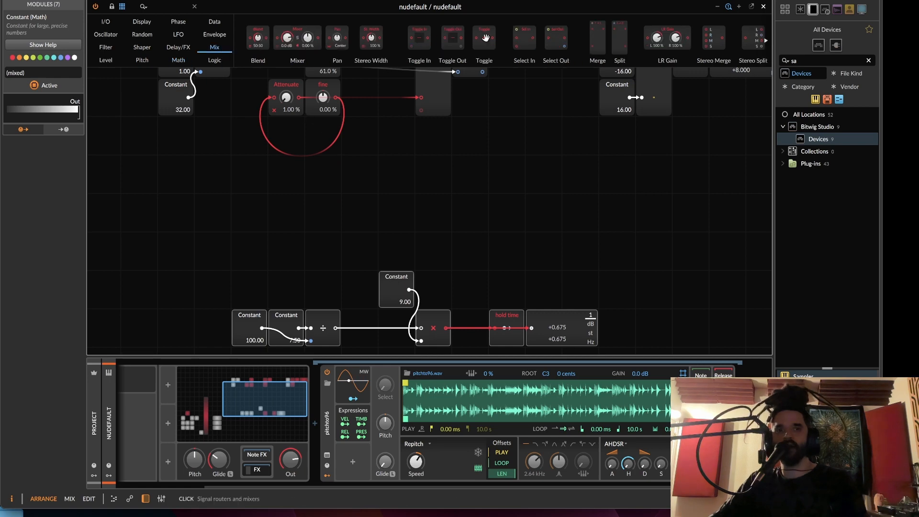
pyautogui.moveTo(597, 32); pyautogui.dragTo(503, 165)
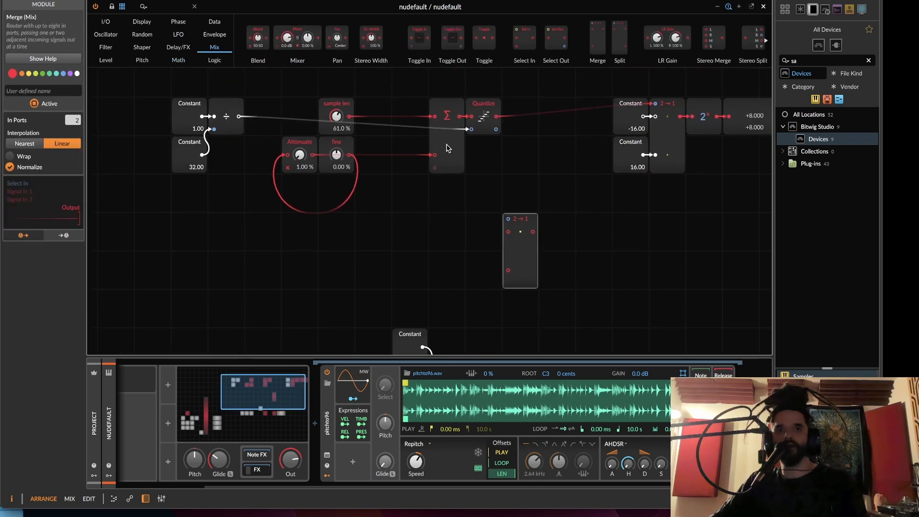
pyautogui.moveTo(496, 116); pyautogui.dragTo(509, 188)
# - Feed the new Merge's two signal inputs with a 0.00 Constant and a 32.00 Constant
pyautogui.scroll(-2, 508, 206)
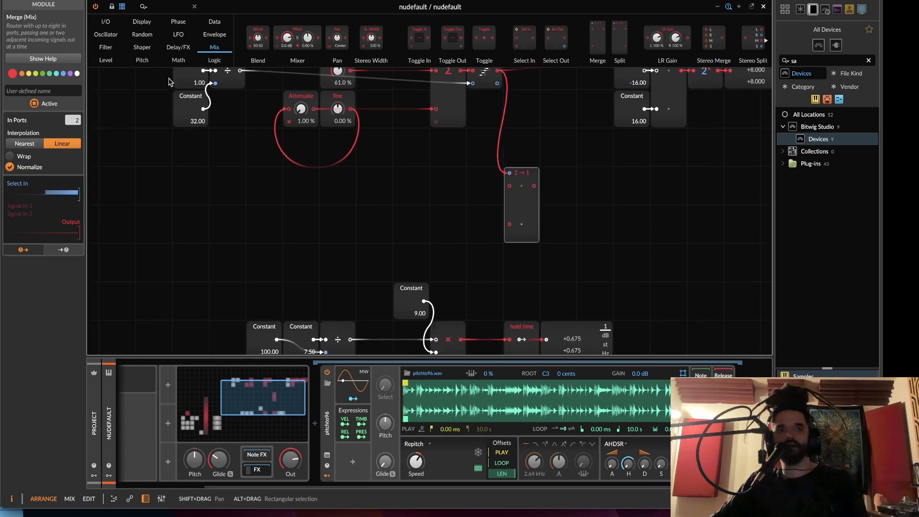
pyautogui.click(177, 61)
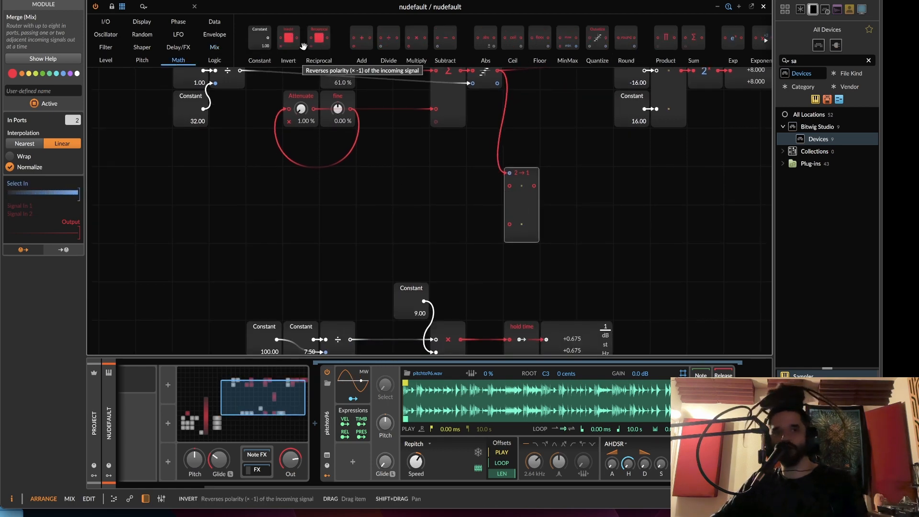
pyautogui.moveTo(259, 38); pyautogui.dragTo(493, 218)
pyautogui.scroll(-3, 422, 274)
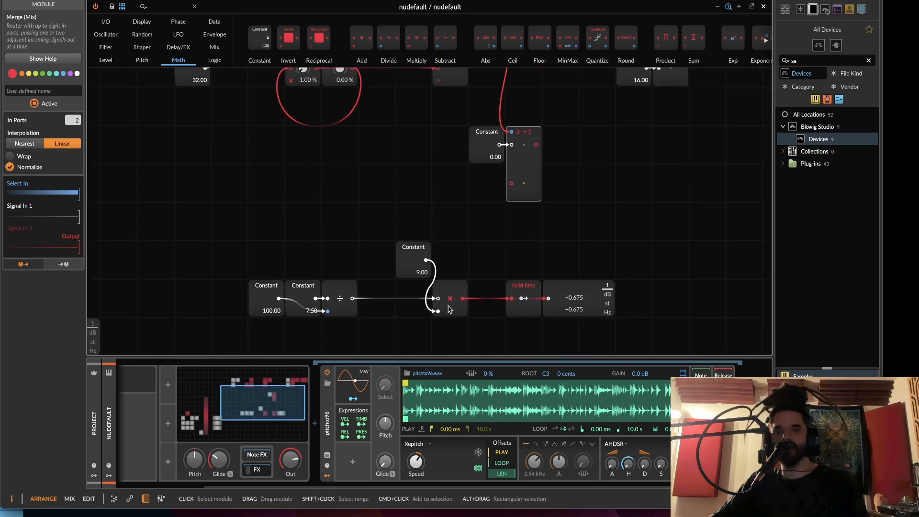
pyautogui.moveTo(491, 151); pyautogui.dragTo(497, 190)
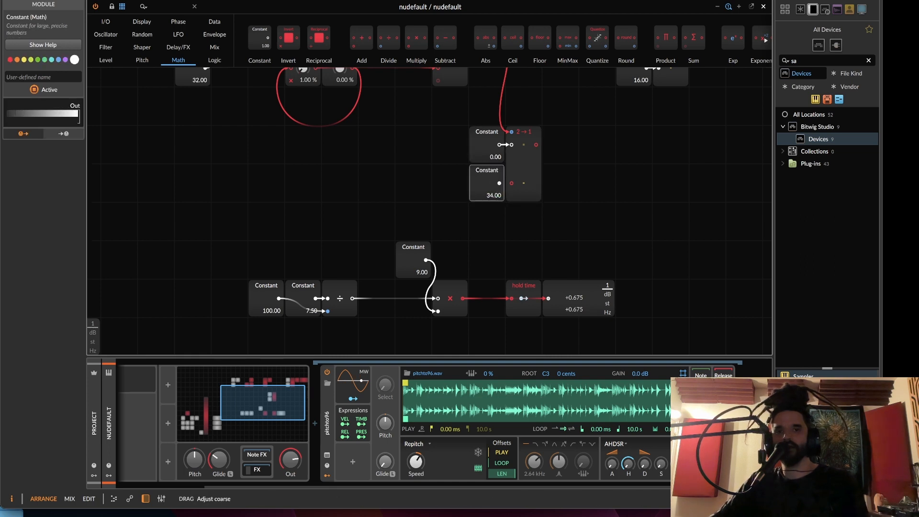
pyautogui.moveTo(501, 187); pyautogui.dragTo(512, 183)
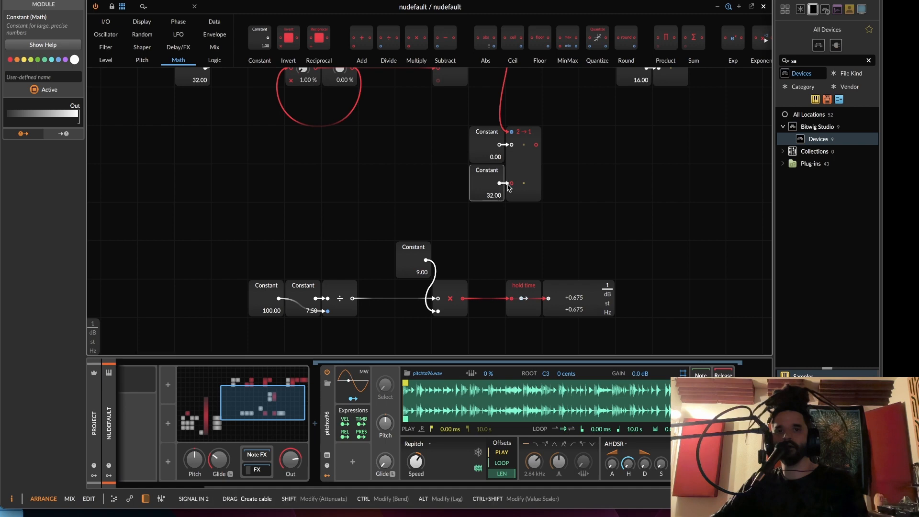
# - Connect the new Merge's output to the Multiply's second input in place of the 9.00 Constant, and delete that Constant
pyautogui.moveTo(536, 145); pyautogui.dragTo(438, 311)
pyautogui.click(421, 246)
pyautogui.press('Delete')
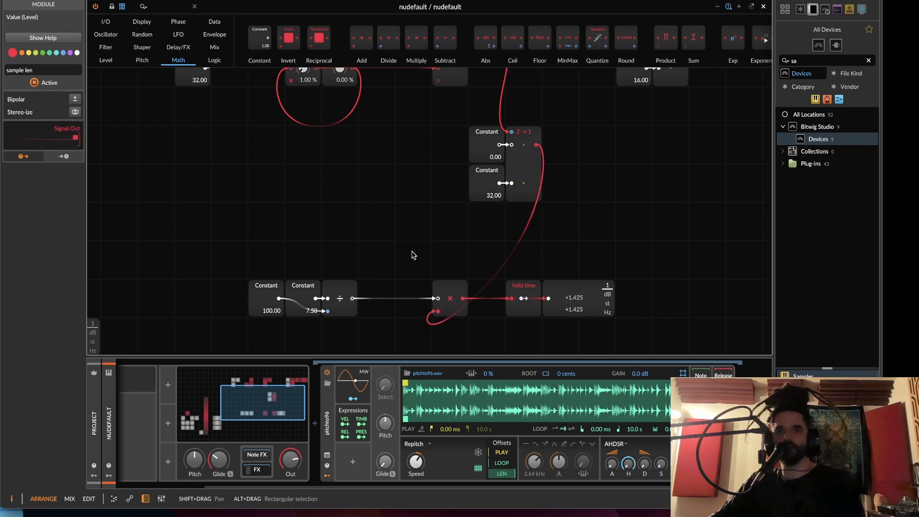
# - Deactivate the Quantize module after the Sum
pyautogui.moveTo(460, 216); pyautogui.dragTo(422, 267)
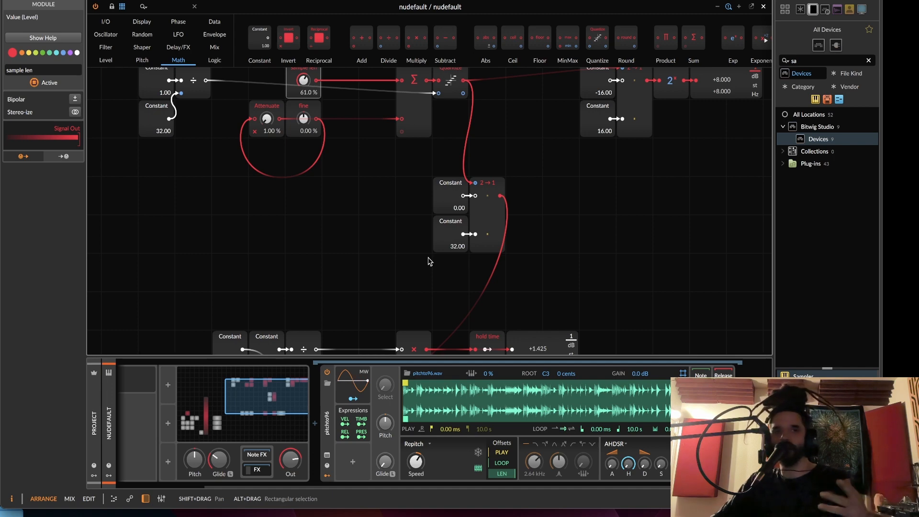
pyautogui.moveTo(430, 261); pyautogui.dragTo(413, 281)
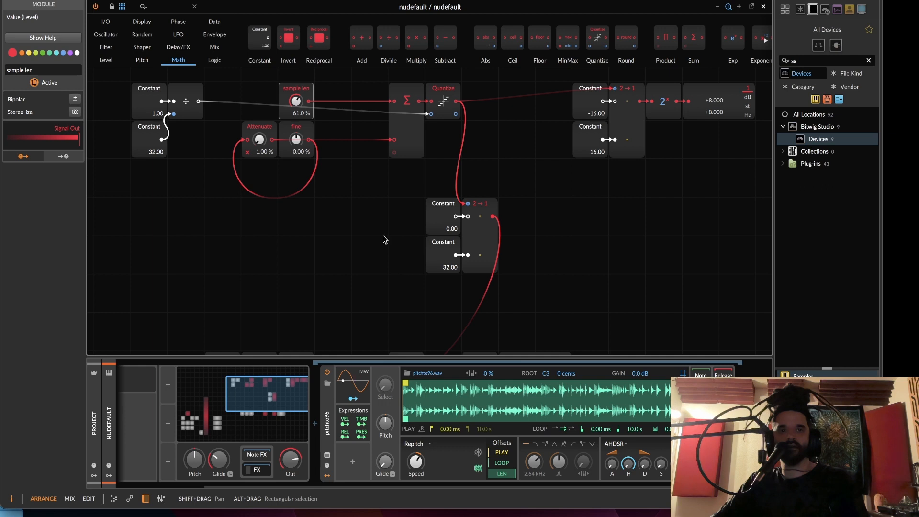
pyautogui.click(444, 96)
pyautogui.hotkey('alt', 'a')
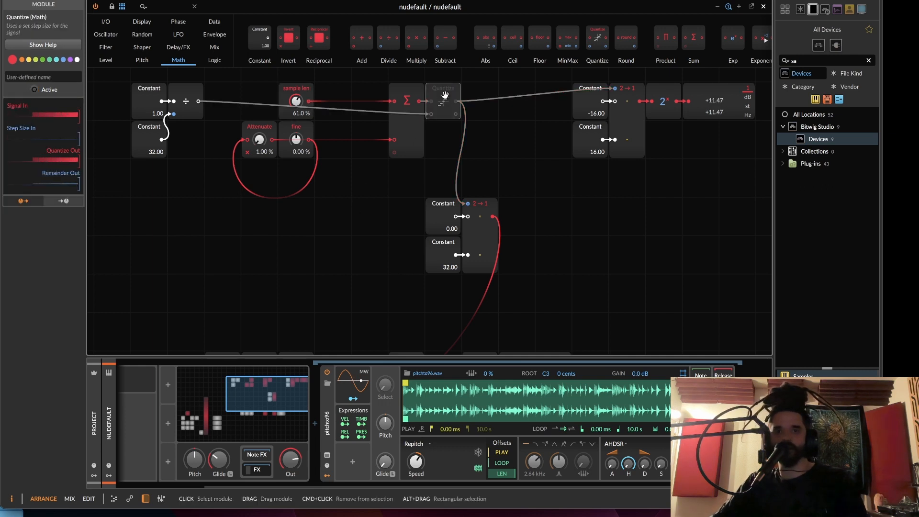
# - Try sample len at 60.5 % with fine at -6.90 %, and at 57.3 % with fine at -9.40 %
pyautogui.moveTo(299, 103); pyautogui.dragTo(299, 108)
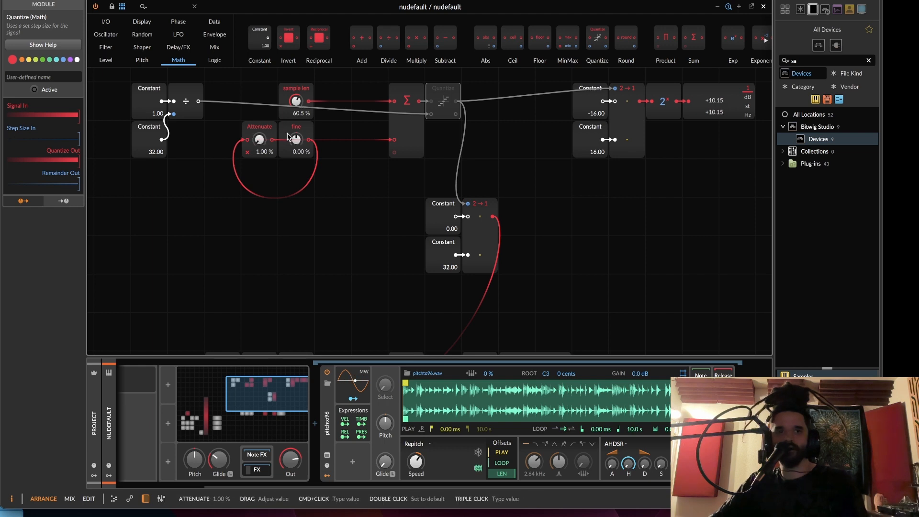
pyautogui.moveTo(296, 139); pyautogui.dragTo(297, 142)
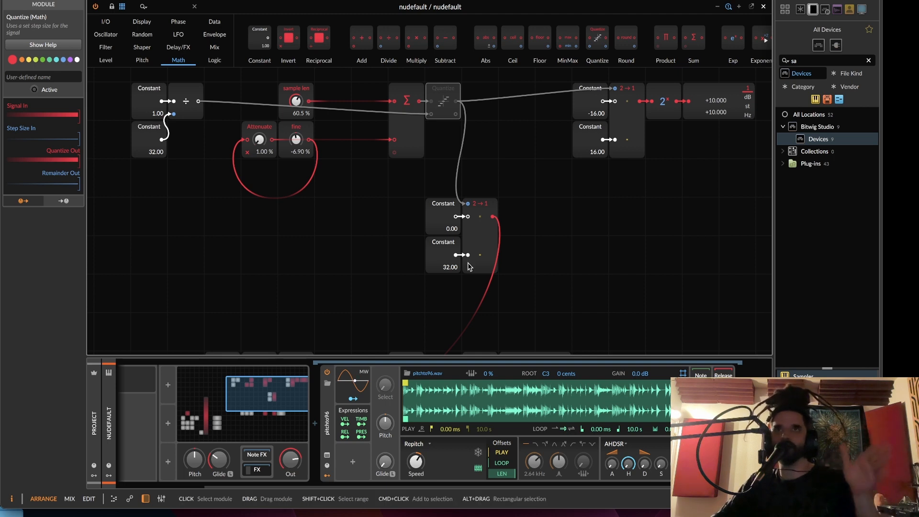
pyautogui.moveTo(468, 262)
pyautogui.mouseDown()
pyautogui.moveTo(463, 240)
pyautogui.moveTo(459, 247)
pyautogui.mouseUp()
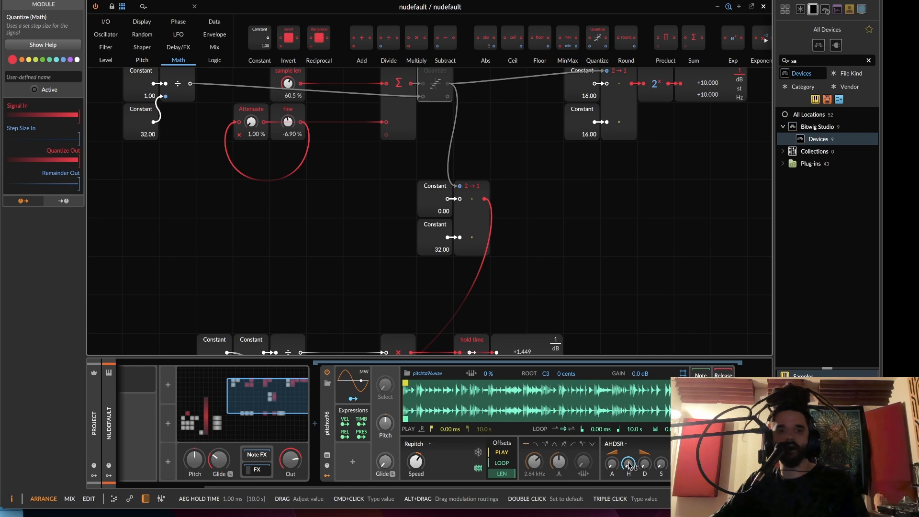
pyautogui.scroll(3, 496, 247)
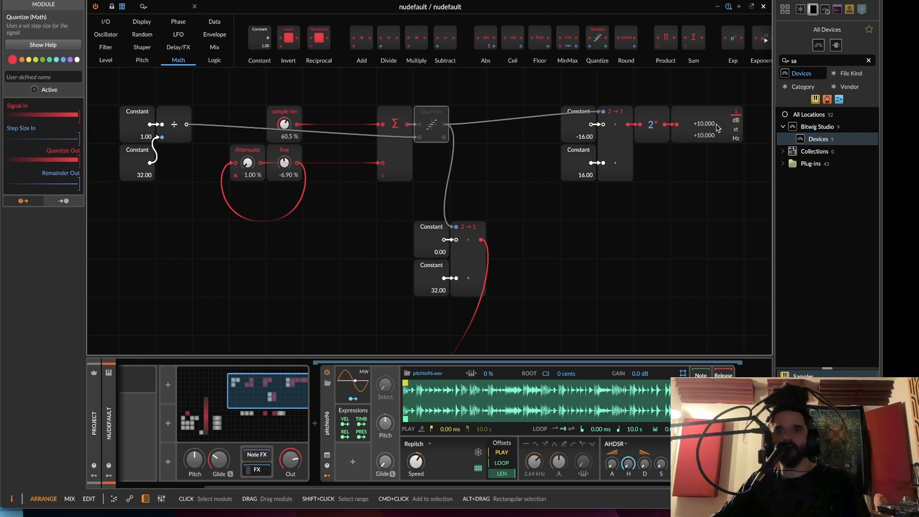
pyautogui.moveTo(285, 124); pyautogui.dragTo(284, 124)
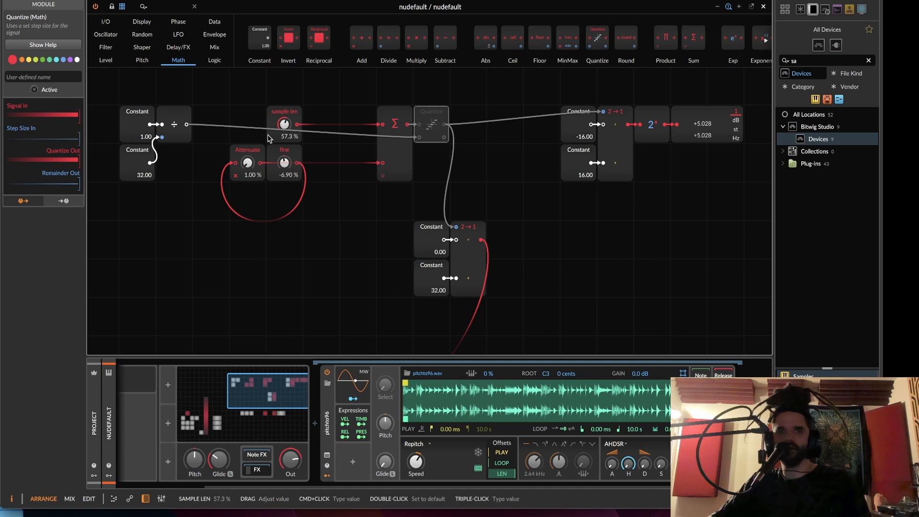
pyautogui.moveTo(289, 166); pyautogui.dragTo(289, 168)
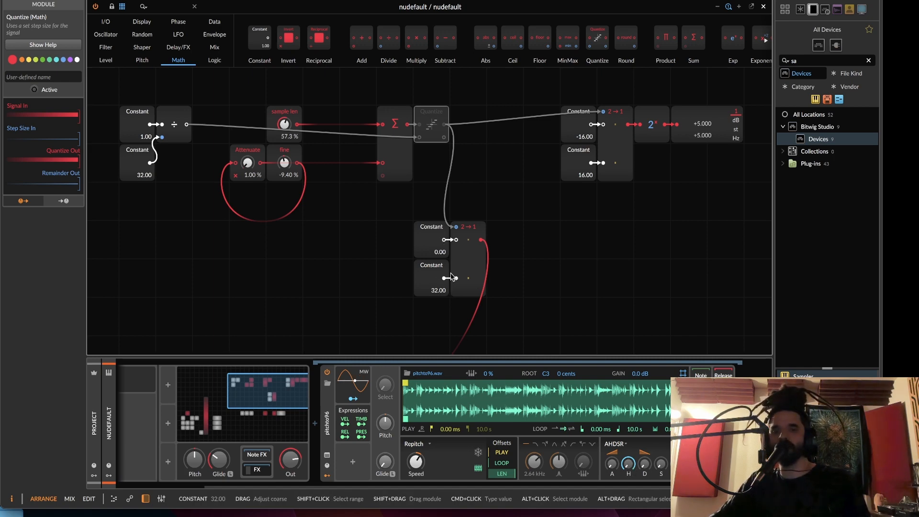
# - Set the two Constants feeding the Merge before the Exp to 0.00 and 32.00
pyautogui.doubleClick(583, 138)
pyautogui.doubleClick(581, 137)
pyautogui.press('Return')
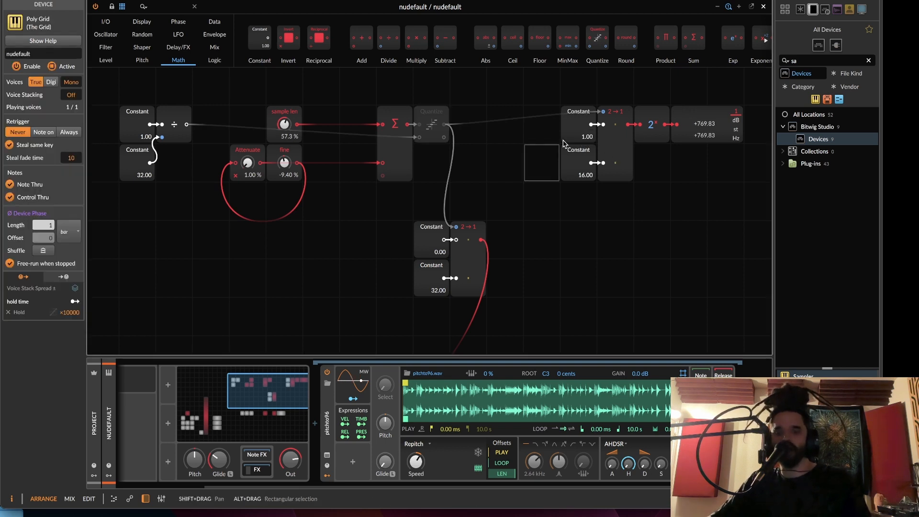
pyautogui.moveTo(587, 136); pyautogui.dragTo(586, 179)
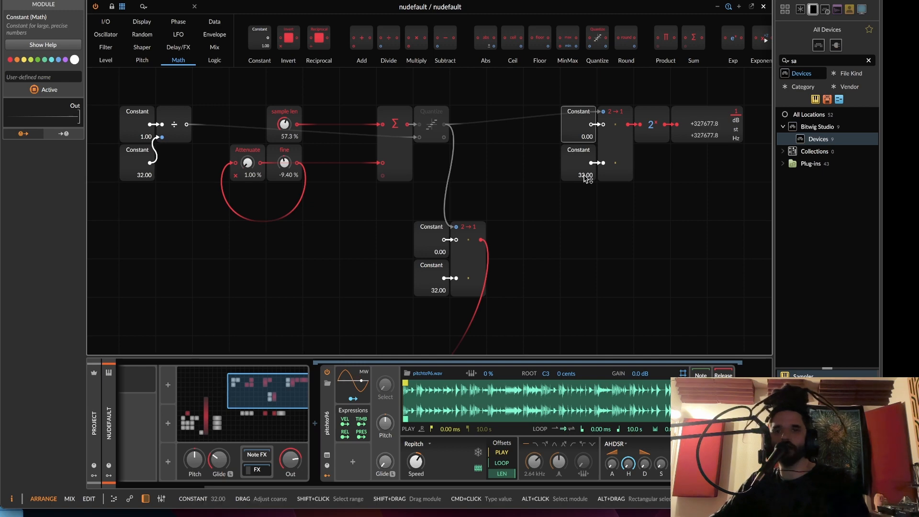
pyautogui.moveTo(606, 229); pyautogui.dragTo(576, 235)
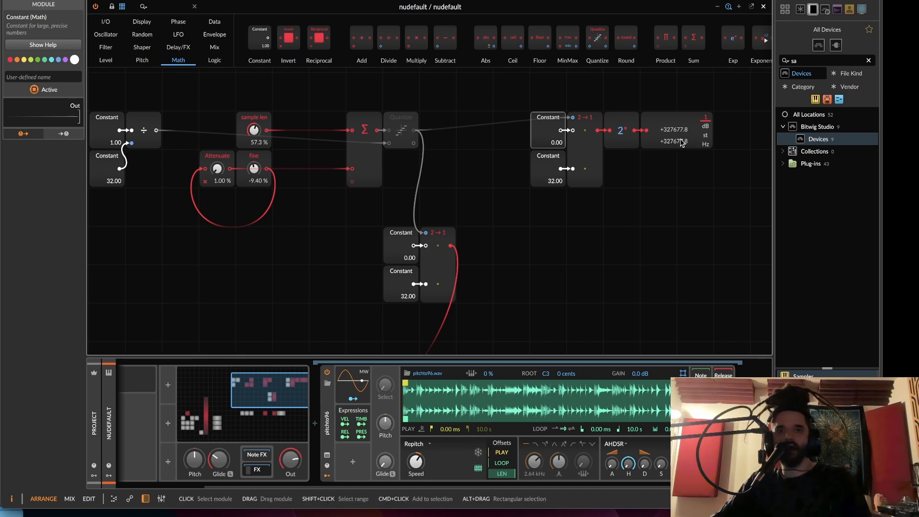
# - Lower sample len through 44.8 % and 10.5 % to 7.85 %, and trim fine to -59.4 %
pyautogui.moveTo(261, 134); pyautogui.dragTo(261, 146)
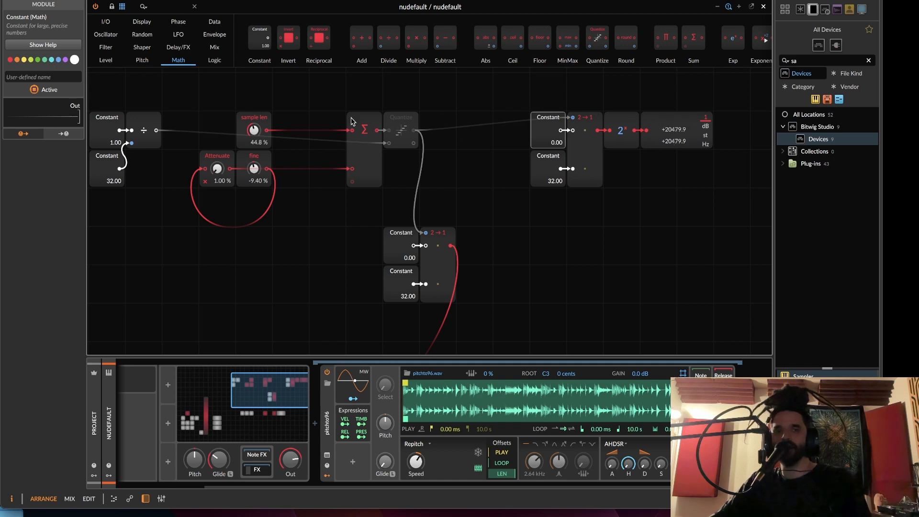
pyautogui.moveTo(254, 130); pyautogui.dragTo(255, 171)
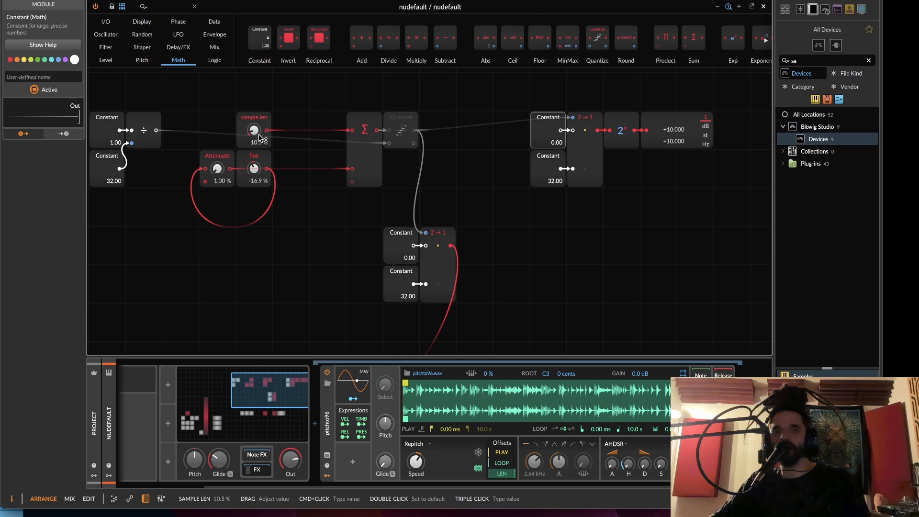
pyautogui.moveTo(260, 138); pyautogui.dragTo(253, 167)
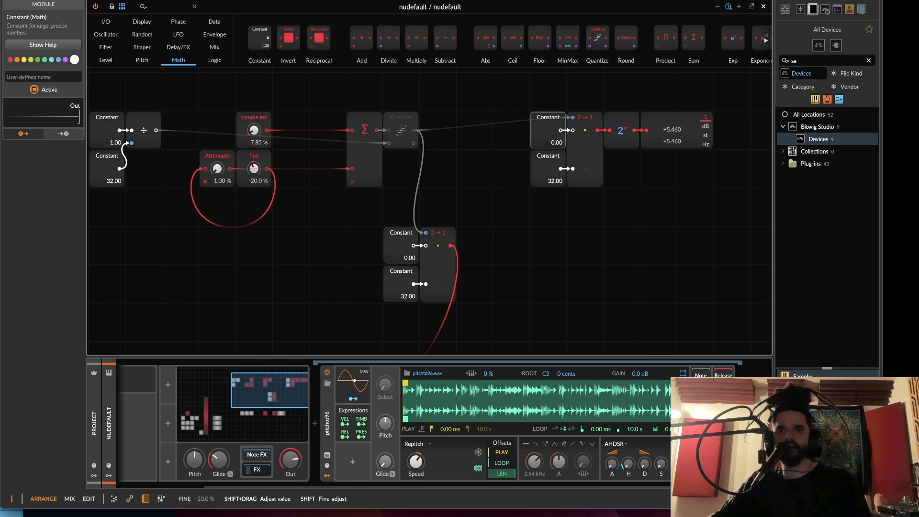
pyautogui.moveTo(253, 168); pyautogui.dragTo(254, 173)
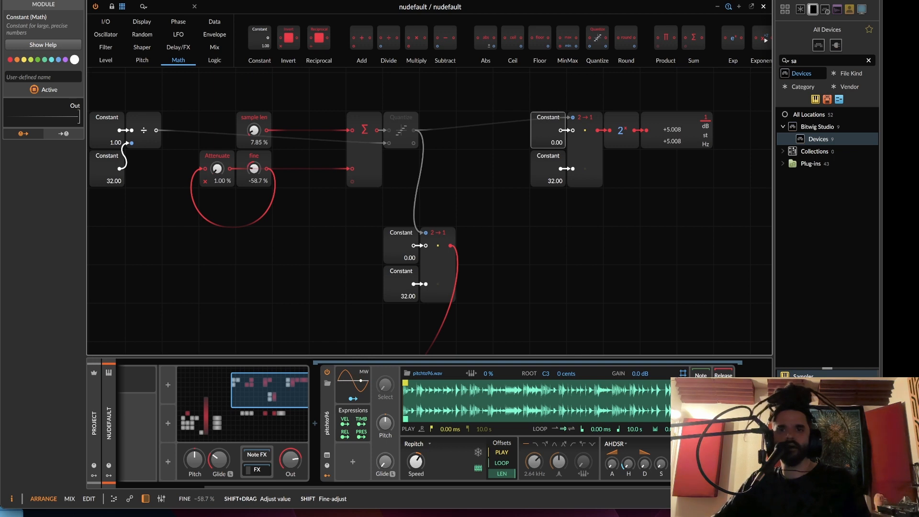
pyautogui.moveTo(254, 168); pyautogui.dragTo(253, 167)
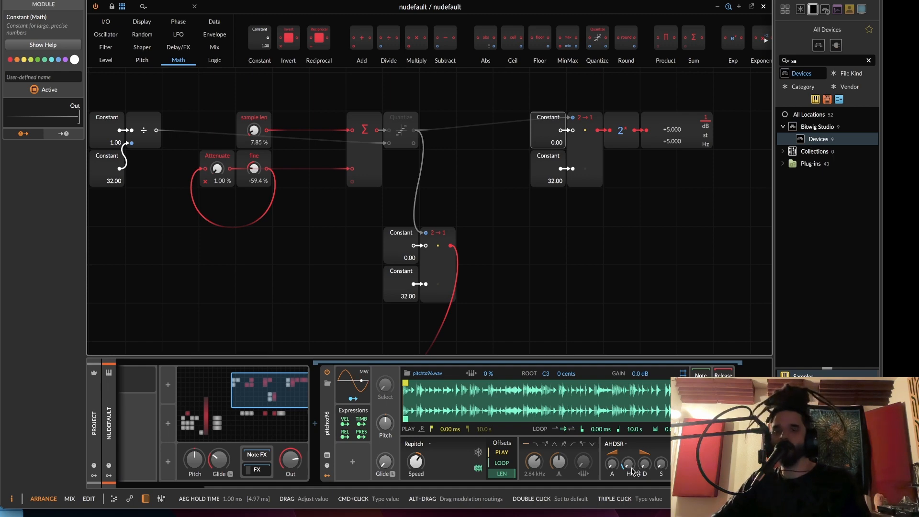
# - Insert a Divide between the Exp and its Value Readout, and wire a new Constant into its divisor input
pyautogui.moveTo(691, 141); pyautogui.dragTo(703, 135)
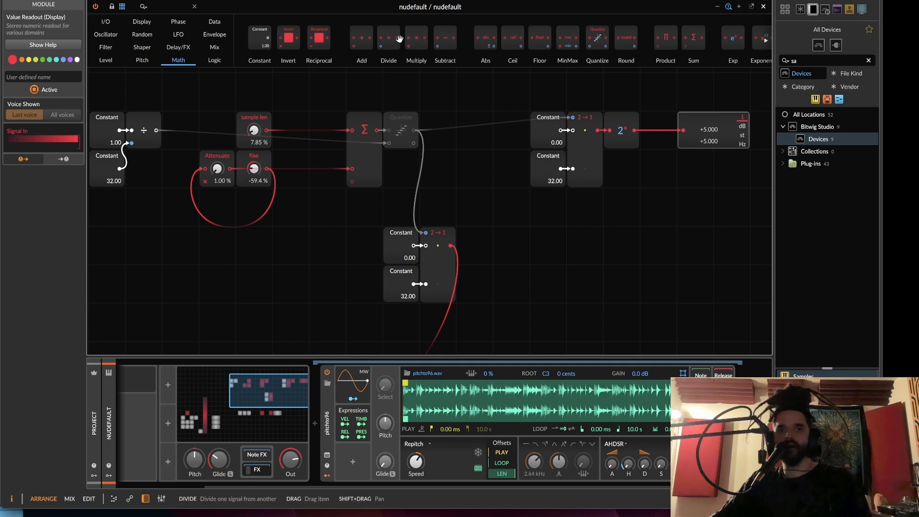
pyautogui.moveTo(387, 40); pyautogui.dragTo(658, 132)
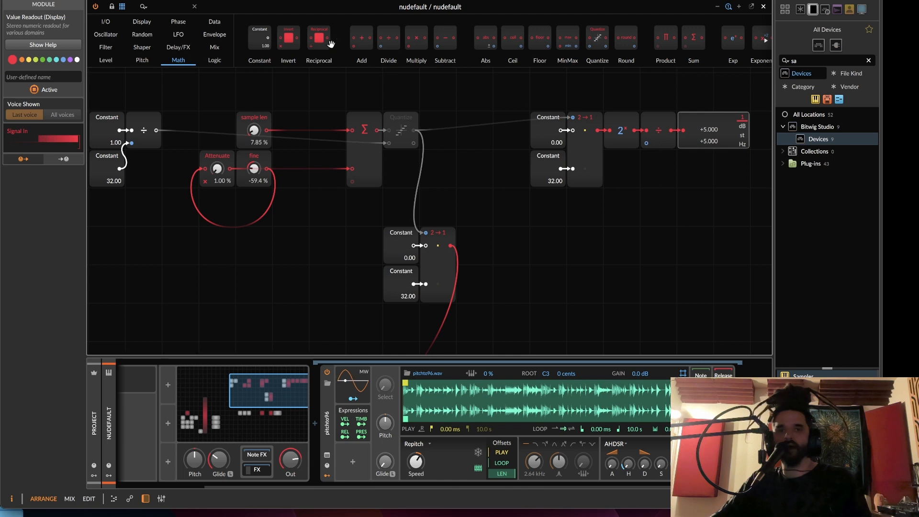
pyautogui.moveTo(259, 37); pyautogui.dragTo(675, 156)
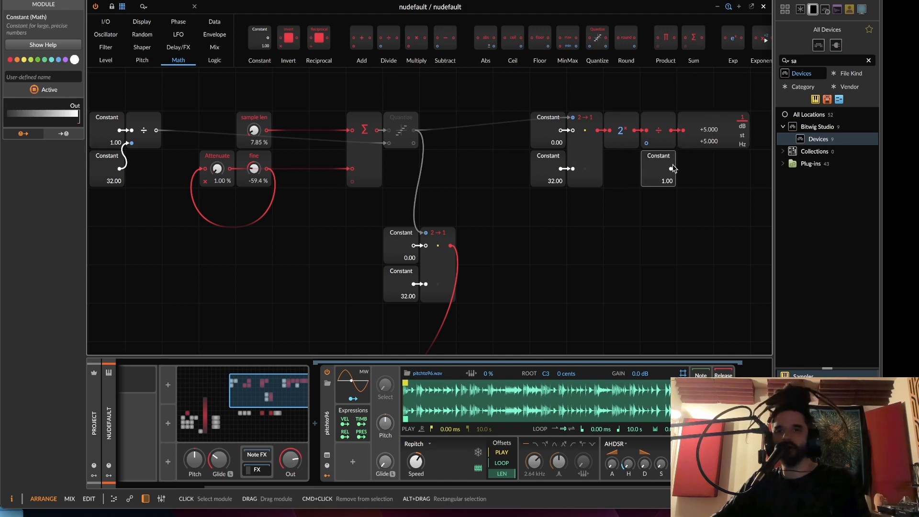
pyautogui.moveTo(647, 171); pyautogui.dragTo(646, 142)
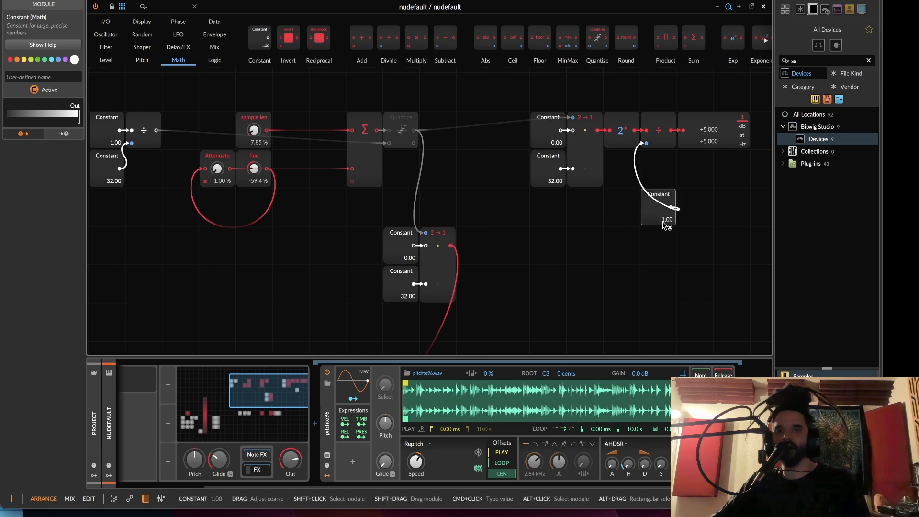
# - Set the Divide's Constant to 1000 and raise sample len to 38.3 %
pyautogui.doubleClick(667, 219)
pyautogui.write('10')
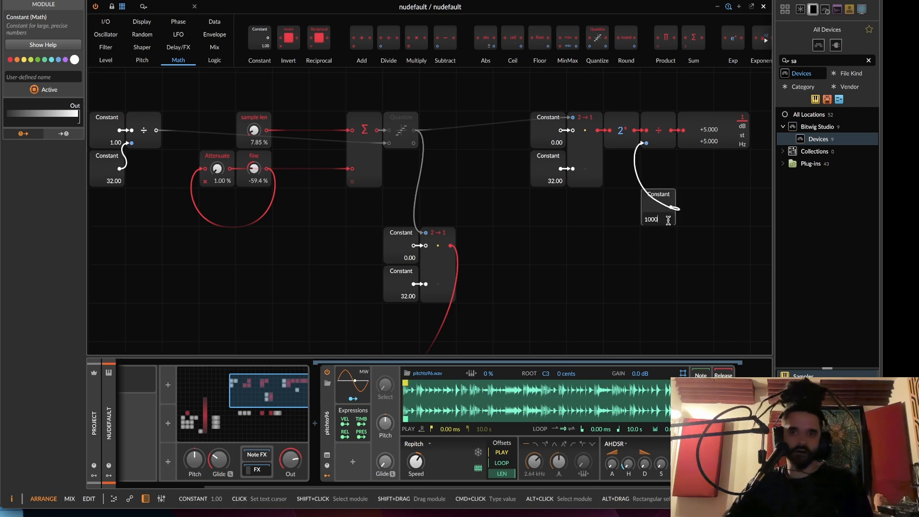
pyautogui.write('00')
pyautogui.press('Return')
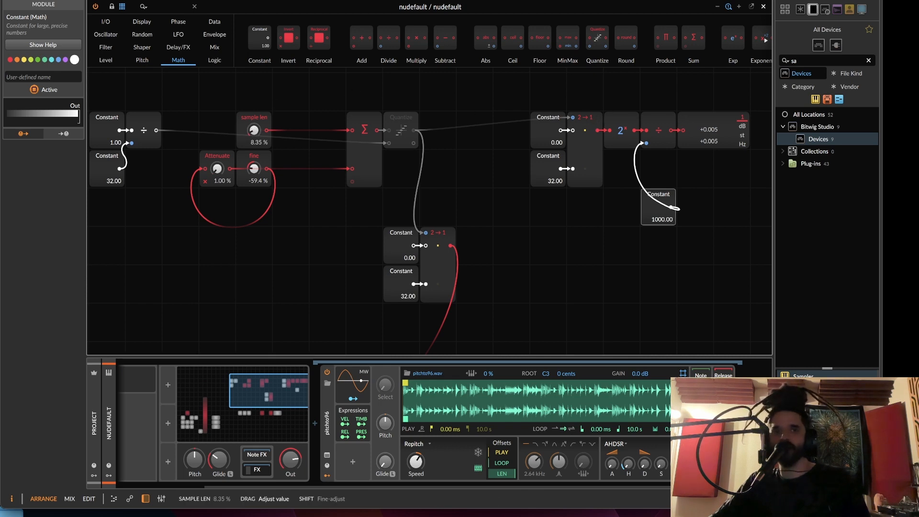
pyautogui.moveTo(254, 129); pyautogui.dragTo(254, 112)
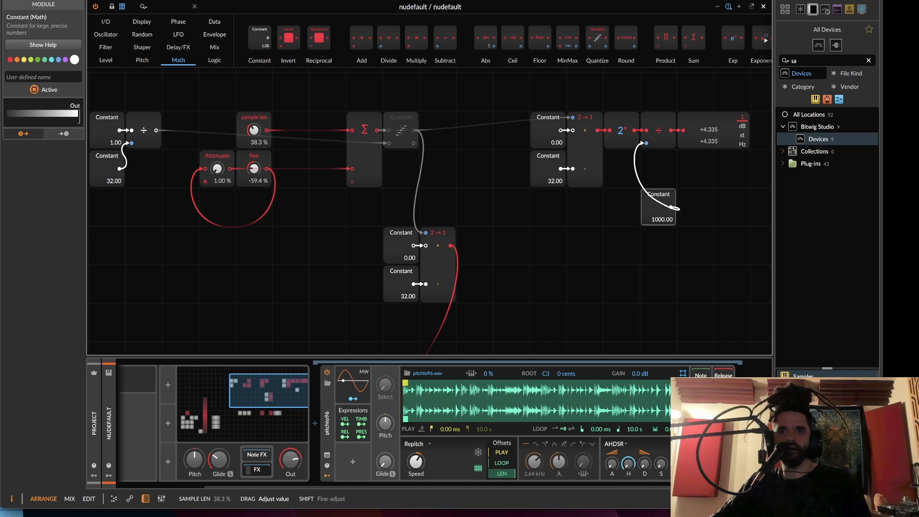
# - Bring sample len through 38.8 % and 36.1 % to 35.6 %, and trim fine through -50.9 % and -45.1 % to -37.6 %
pyautogui.moveTo(253, 168); pyautogui.dragTo(254, 167)
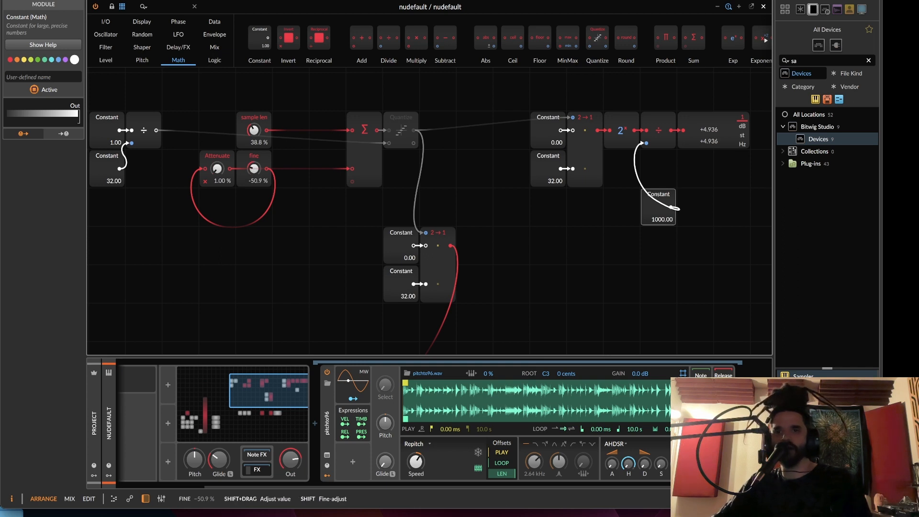
pyautogui.moveTo(254, 168); pyautogui.dragTo(256, 175)
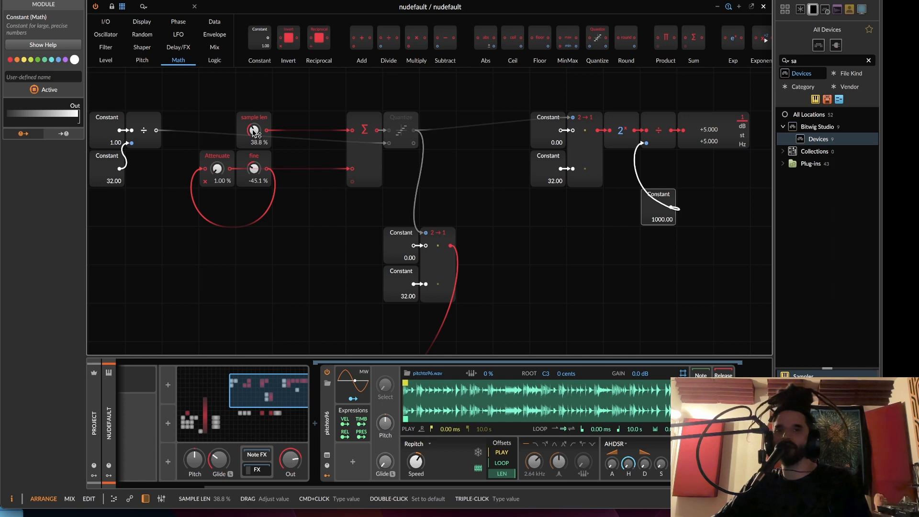
pyautogui.moveTo(254, 132); pyautogui.dragTo(254, 133)
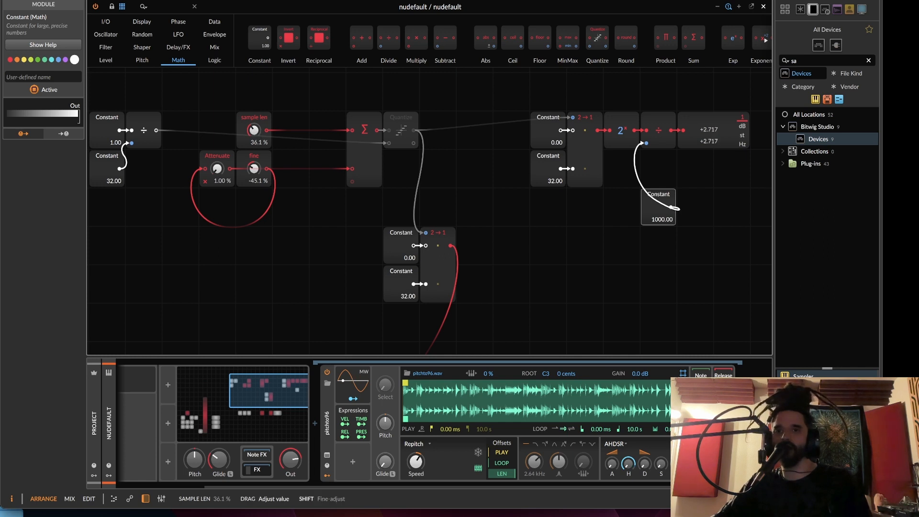
pyautogui.moveTo(254, 132); pyautogui.dragTo(254, 132)
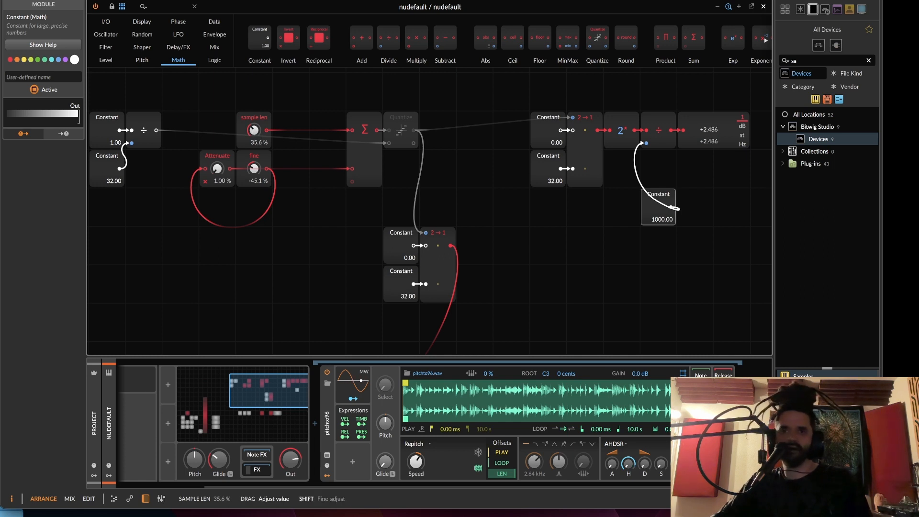
pyautogui.moveTo(254, 169); pyautogui.dragTo(254, 158)
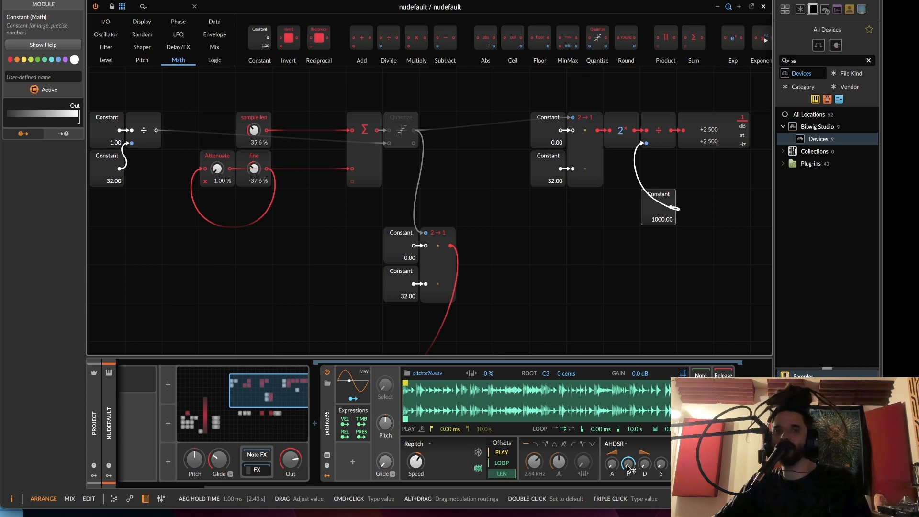
# - Move the whole hold time row, from its 100.00 Constant to the Value Readout, so it starts directly beneath the lower Merge's Constants
pyautogui.scroll(-5, 519, 214)
pyautogui.hscroll(-2, 519, 214)
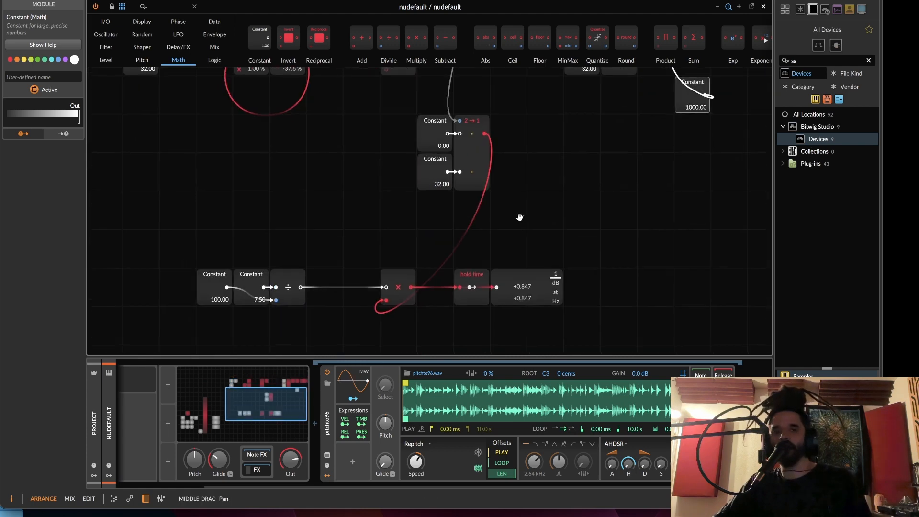
pyautogui.click(181, 266)
pyautogui.moveTo(181, 269); pyautogui.dragTo(558, 331)
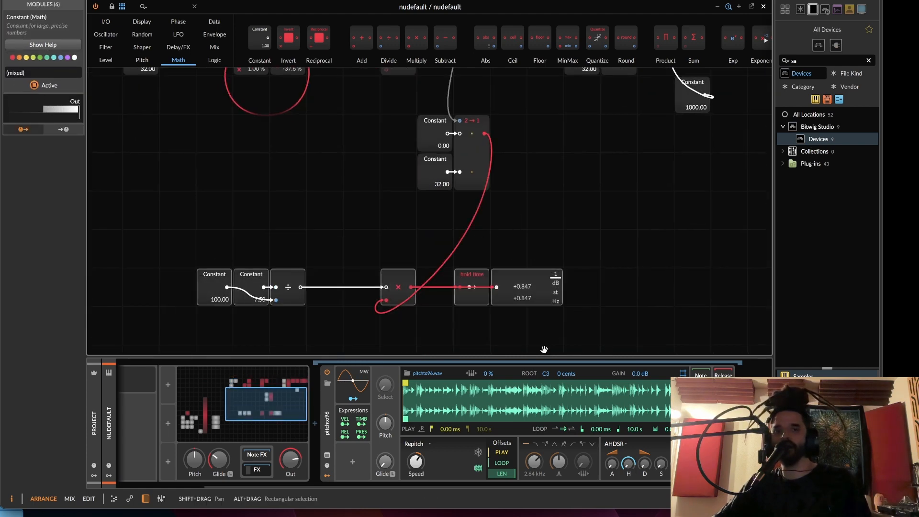
pyautogui.scroll(5, 435, 287)
pyautogui.hscroll(2, 435, 288)
pyautogui.moveTo(435, 351); pyautogui.dragTo(661, 324)
pyautogui.hscroll(4, 661, 324)
pyautogui.scroll(-2, 661, 324)
pyautogui.hscroll(6, 571, 293)
pyautogui.scroll(-2, 420, 274)
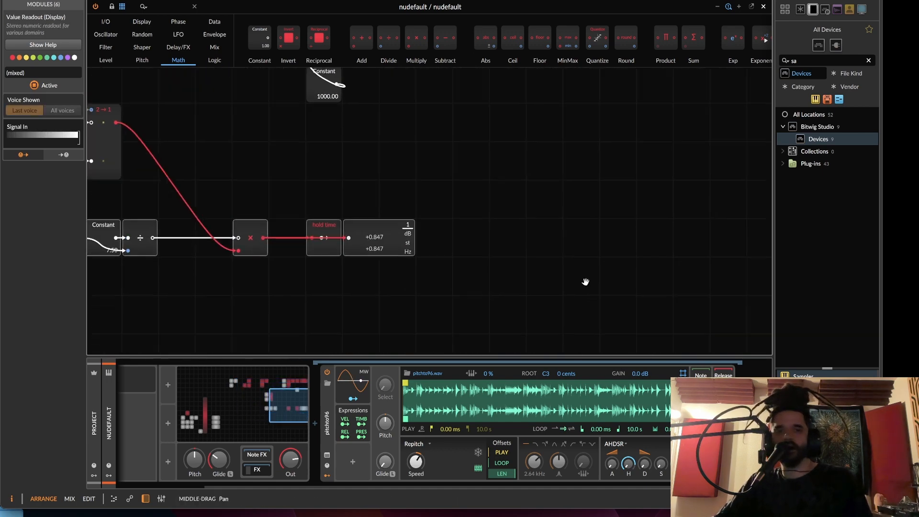
pyautogui.hscroll(-6, 402, 262)
pyautogui.scroll(2, 402, 262)
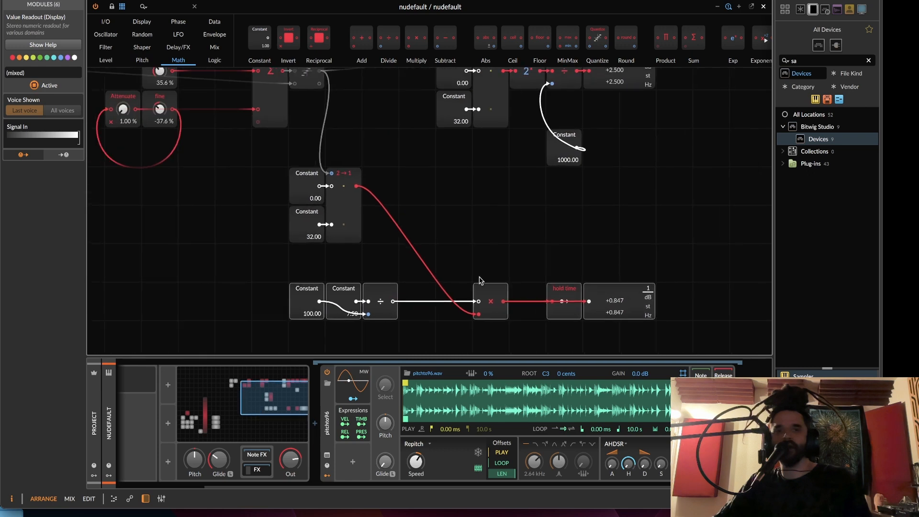
pyautogui.click(270, 264)
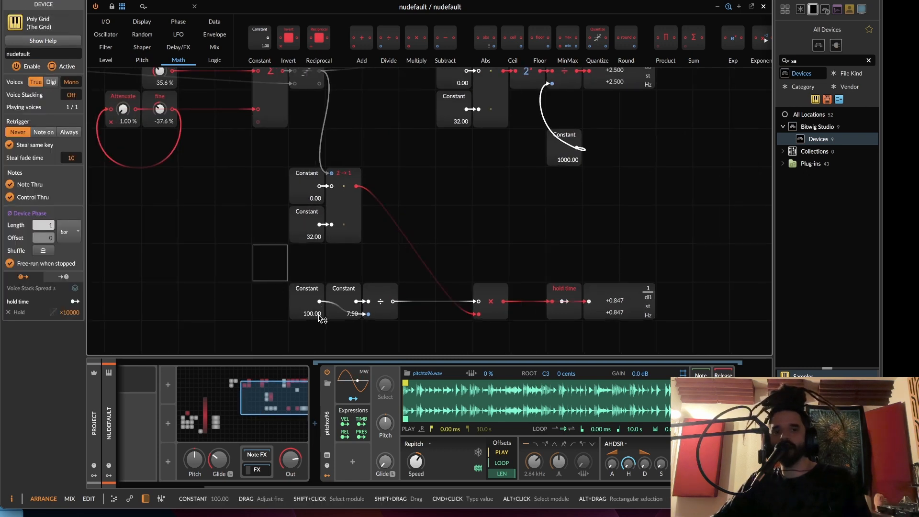
# - Fine-tune the 100.00 Constant in the hold time row down to 99.65
pyautogui.moveTo(319, 315); pyautogui.dragTo(319, 316)
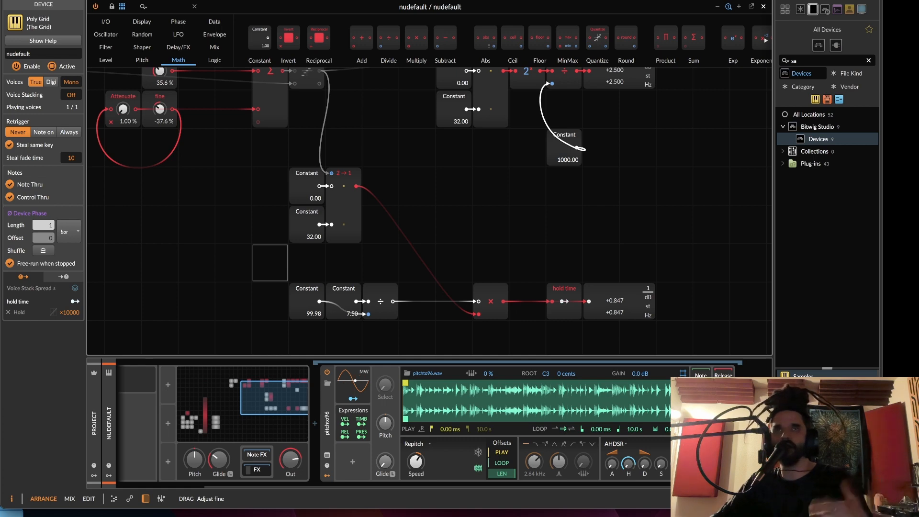
pyautogui.moveTo(314, 314); pyautogui.dragTo(313, 314)
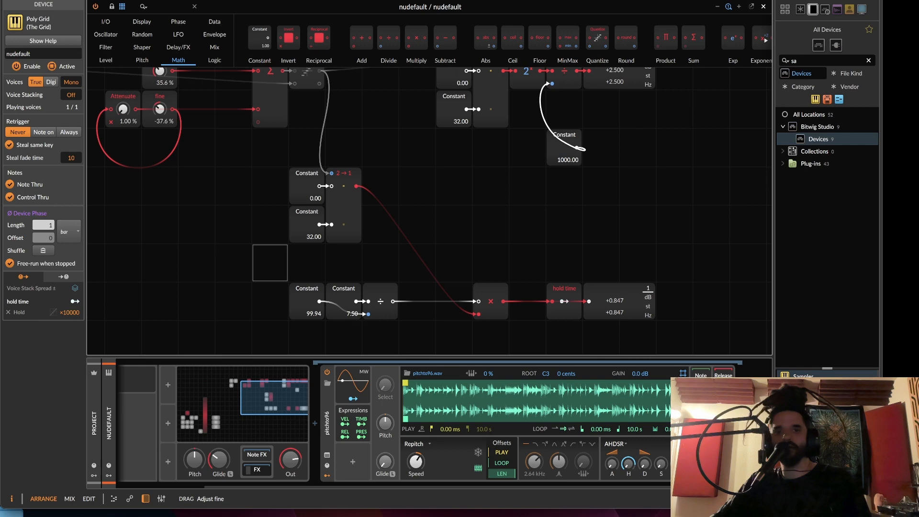
pyautogui.moveTo(313, 314); pyautogui.dragTo(313, 314)
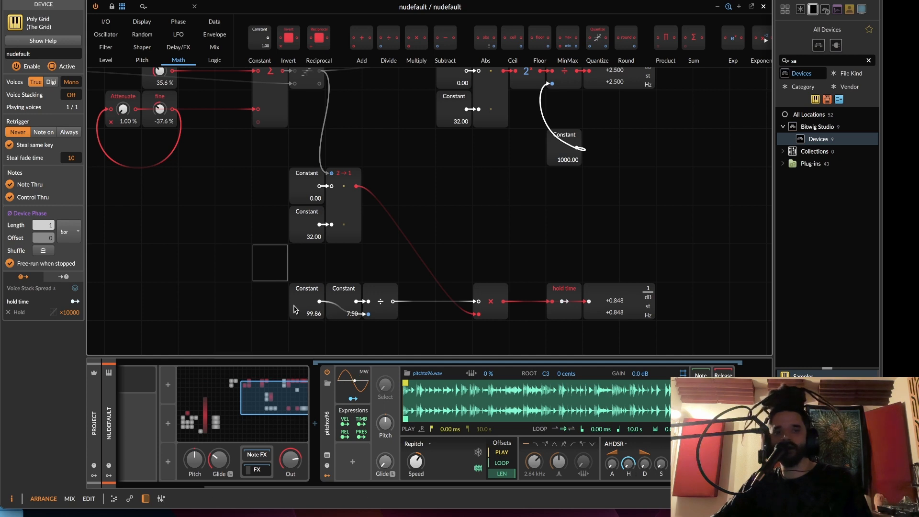
pyautogui.moveTo(313, 314); pyautogui.dragTo(313, 314)
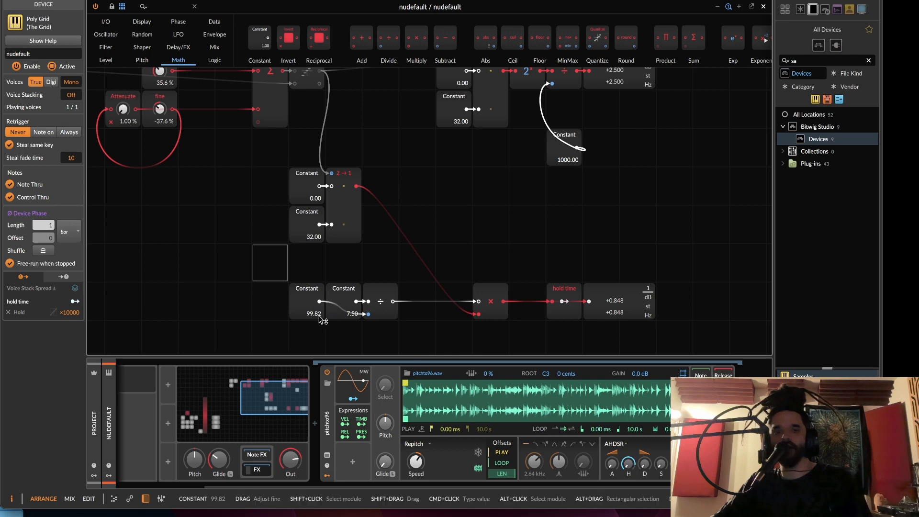
pyautogui.moveTo(314, 314); pyautogui.dragTo(314, 315)
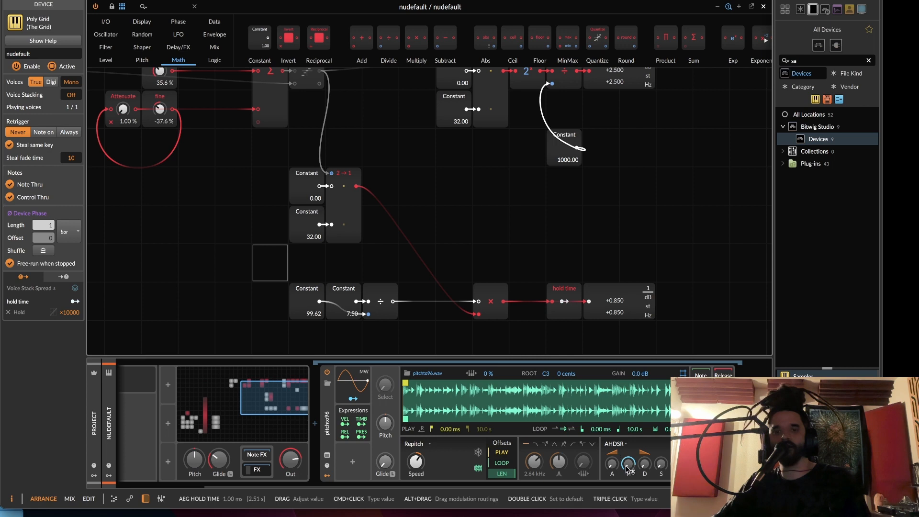
pyautogui.moveTo(314, 315); pyautogui.dragTo(314, 316)
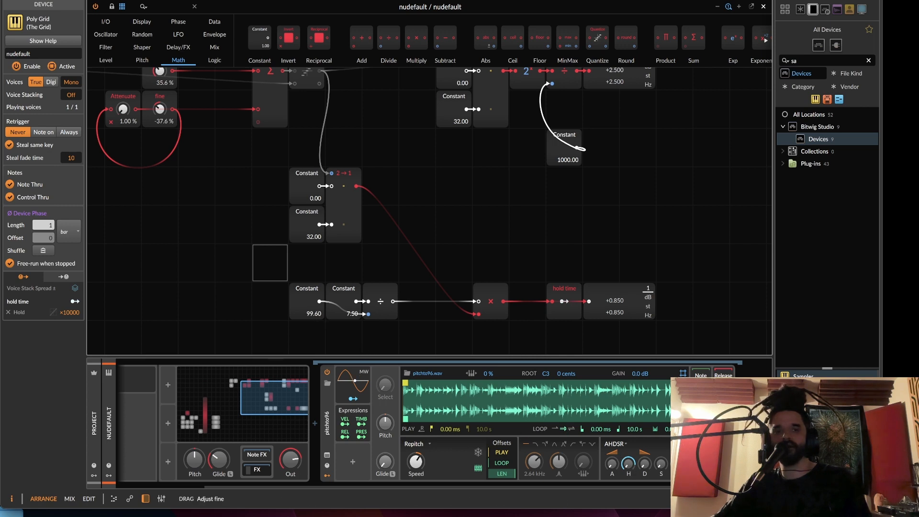
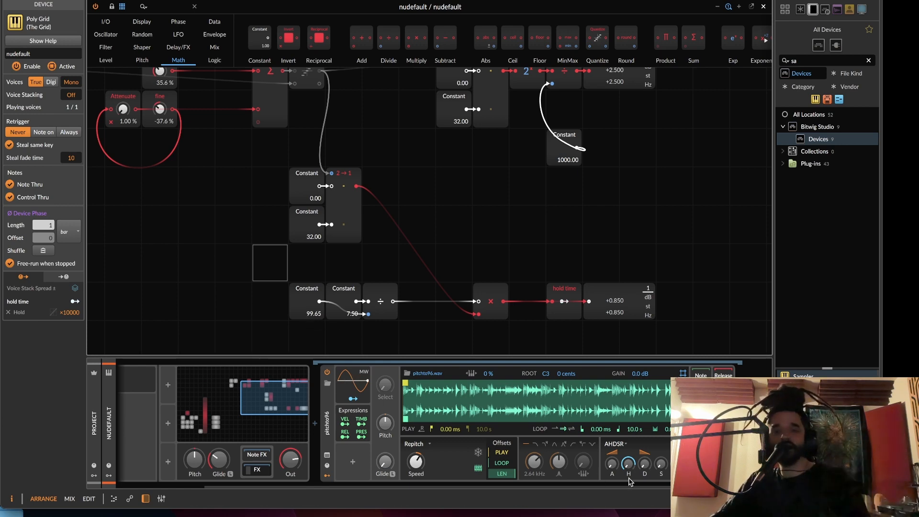
# - Raise sample len to 38.8 %, trim fine to -40.1 %, and bring sample len down to 32.5 %
pyautogui.scroll(2, 560, 250)
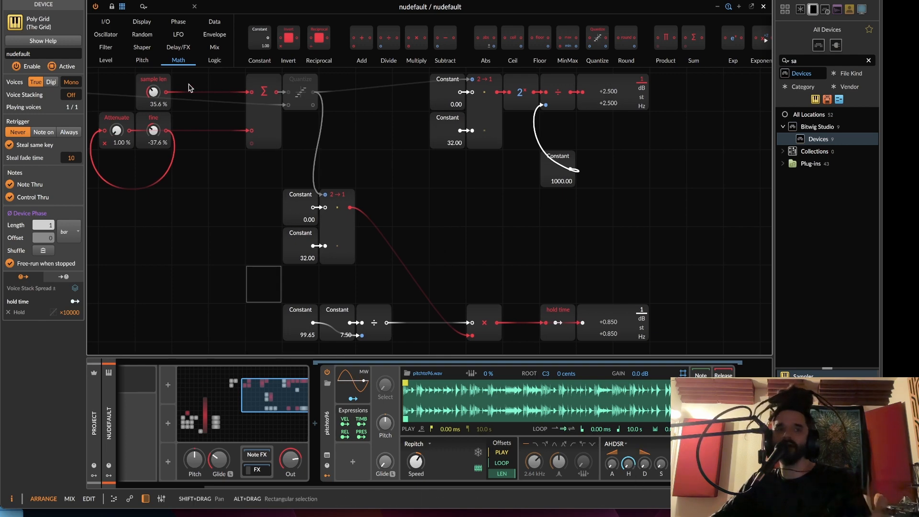
pyautogui.moveTo(159, 93); pyautogui.dragTo(158, 90)
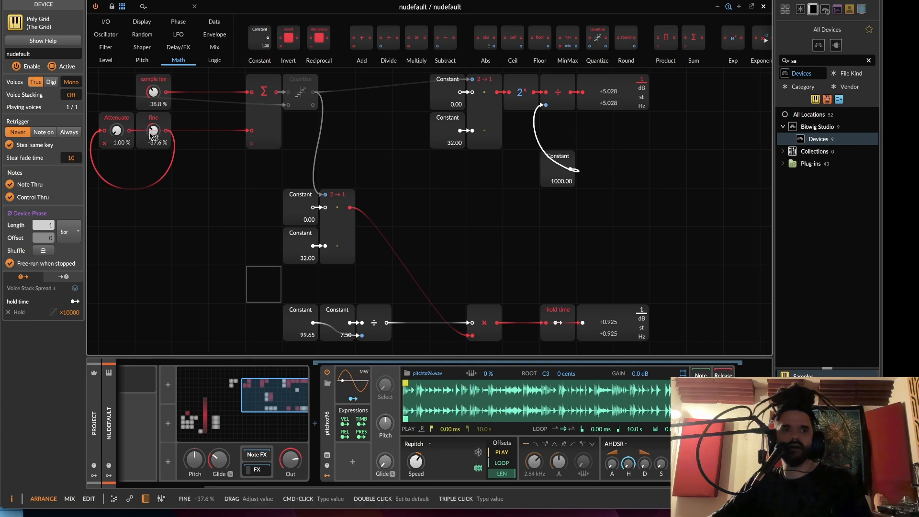
pyautogui.moveTo(154, 133); pyautogui.dragTo(154, 140)
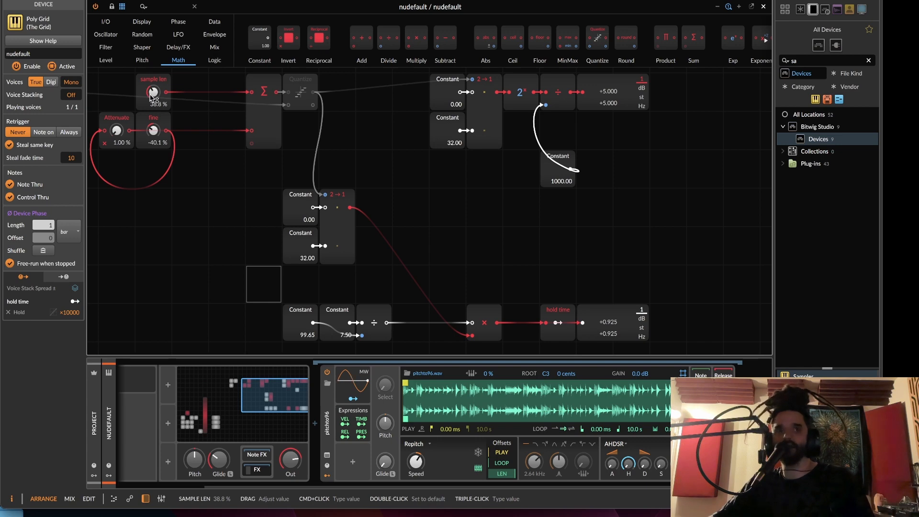
pyautogui.moveTo(153, 92); pyautogui.dragTo(154, 102)
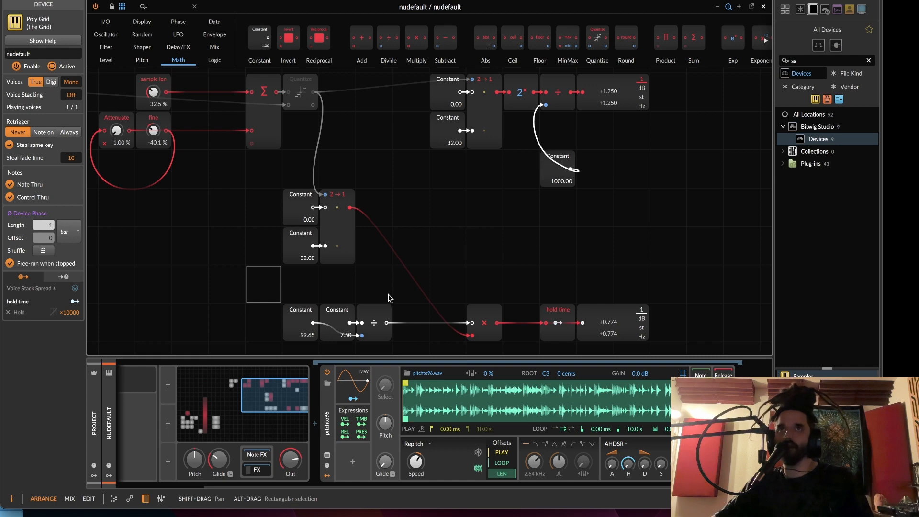
# - Examine the 1.00 and 32.00 Constants with their Divide, and trace the signal through the Quantize and lower Merge to the Multiply
pyautogui.hscroll(-5, 404, 275)
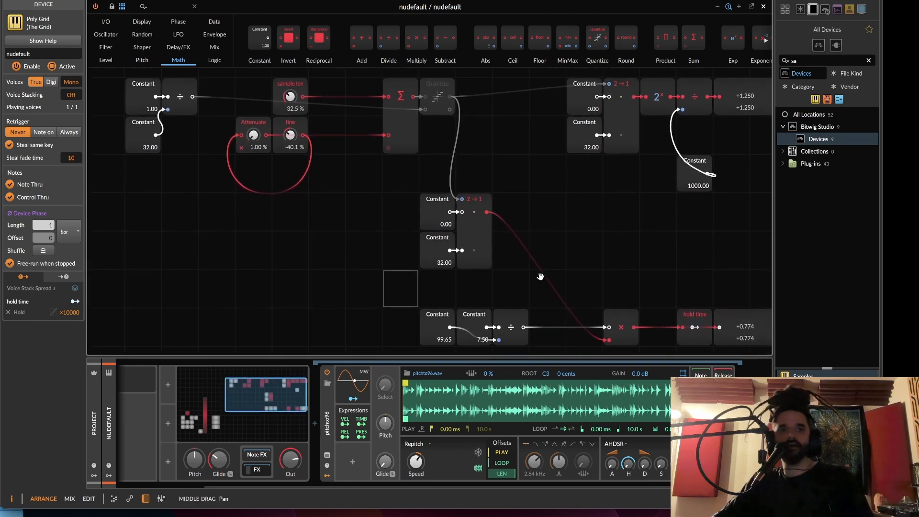
pyautogui.moveTo(119, 99); pyautogui.dragTo(189, 138)
pyautogui.hscroll(3, 395, 181)
pyautogui.scroll(-2, 395, 182)
pyautogui.hscroll(3, 395, 181)
pyautogui.scroll(1, 395, 182)
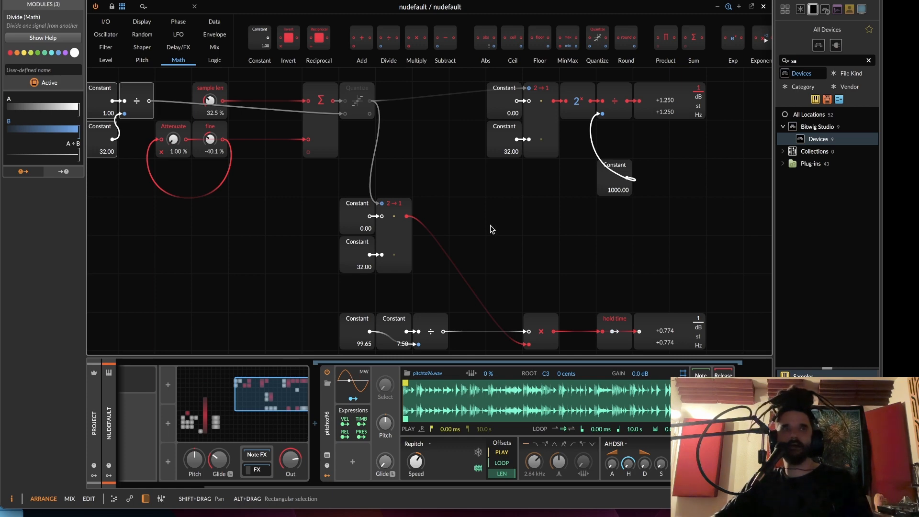
pyautogui.moveTo(493, 225); pyautogui.dragTo(507, 212)
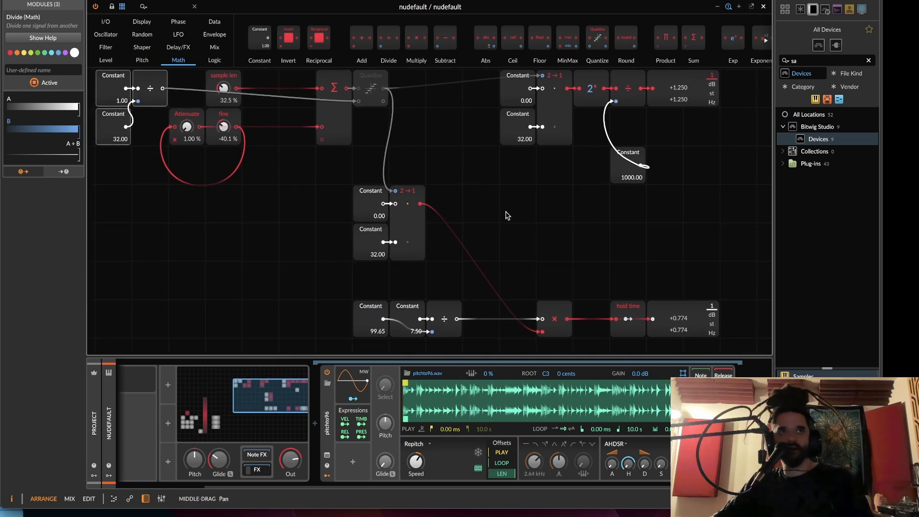
pyautogui.moveTo(452, 228); pyautogui.dragTo(450, 224)
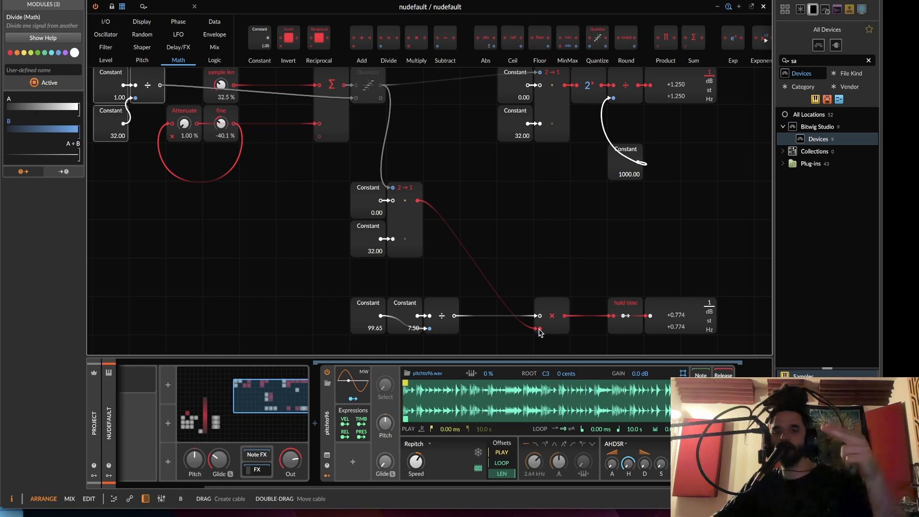
pyautogui.scroll(2, 483, 180)
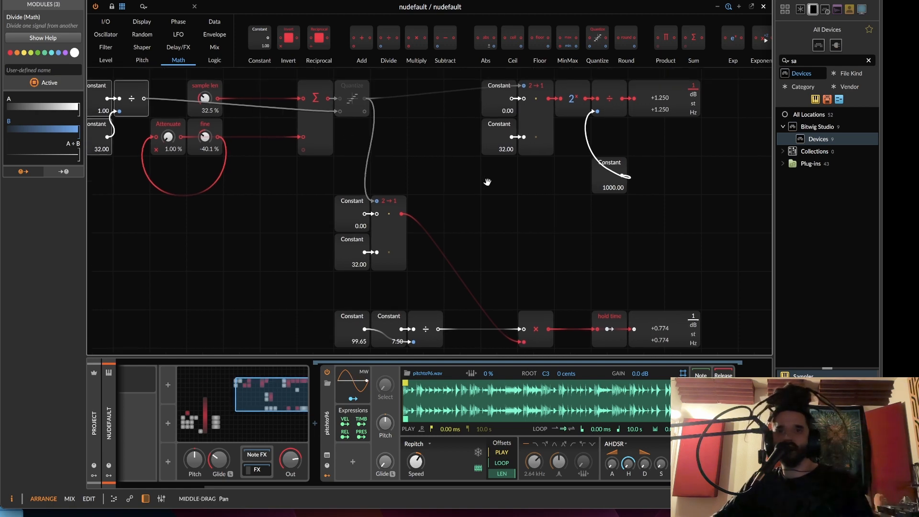
# - Attach a Value Readout to the lower Merge's output to check its signal, and delete the readout
pyautogui.click(142, 22)
pyautogui.moveTo(585, 38); pyautogui.dragTo(397, 218)
pyautogui.moveTo(529, 242); pyautogui.dragTo(535, 219)
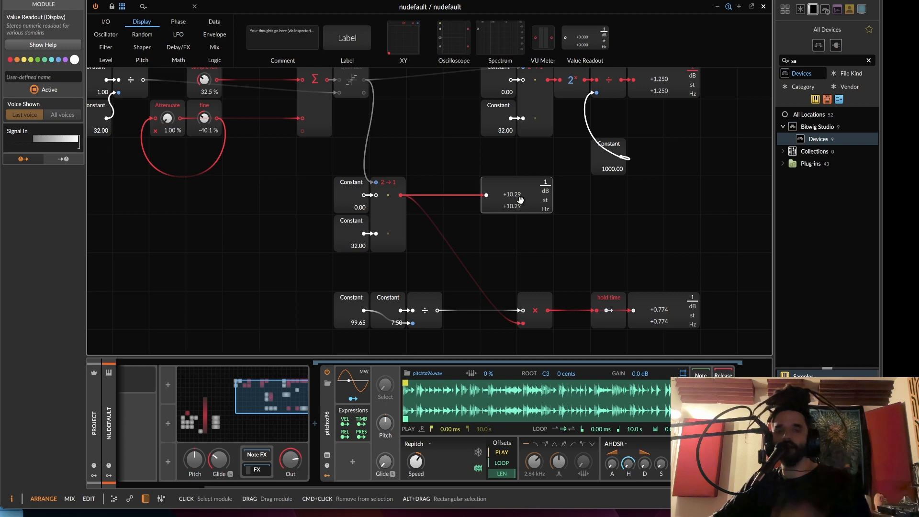
pyautogui.press('BackSpace')
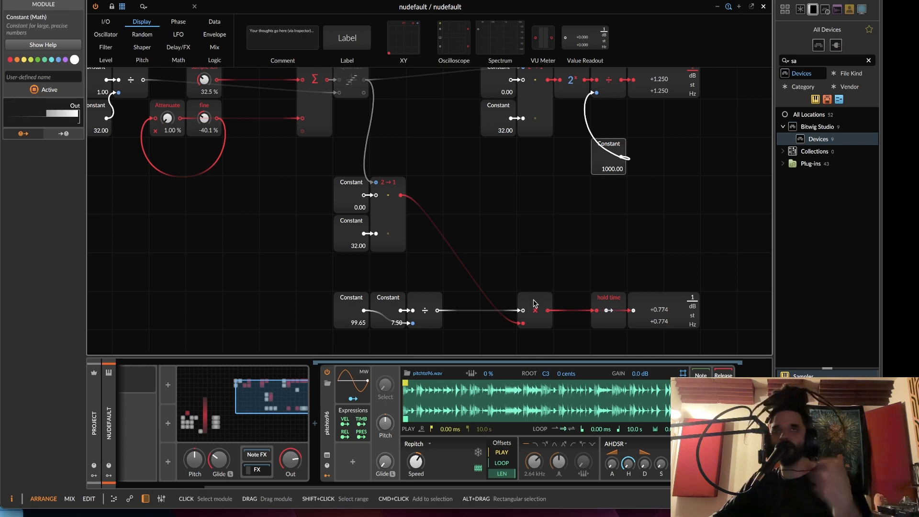
# - Insert a Subtract module between the Quantize output and the lower 2→1 merge's select input, placing it above the merge
pyautogui.moveTo(453, 237); pyautogui.dragTo(487, 241)
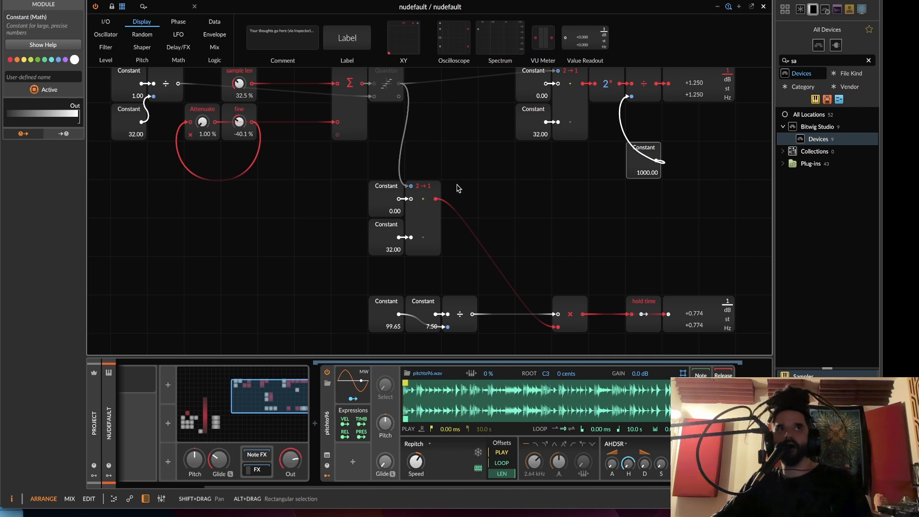
pyautogui.moveTo(457, 188); pyautogui.dragTo(478, 198)
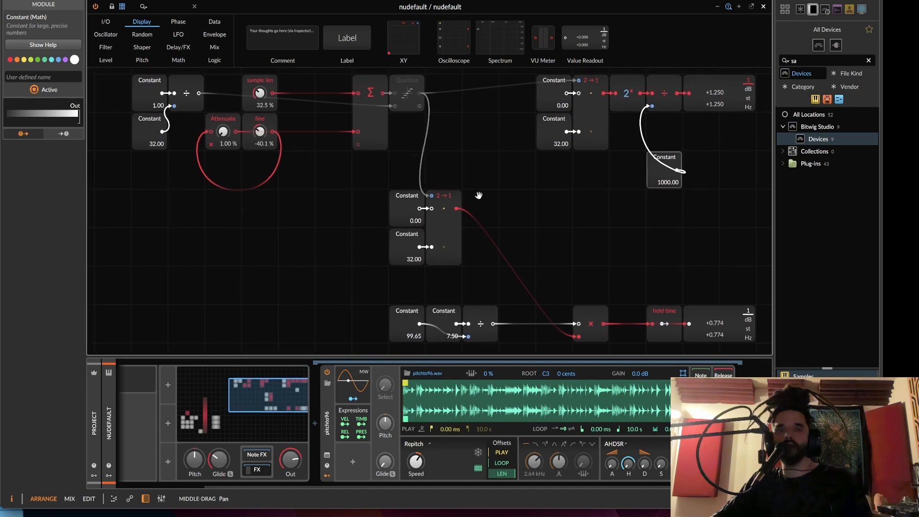
pyautogui.moveTo(374, 185); pyautogui.dragTo(485, 275)
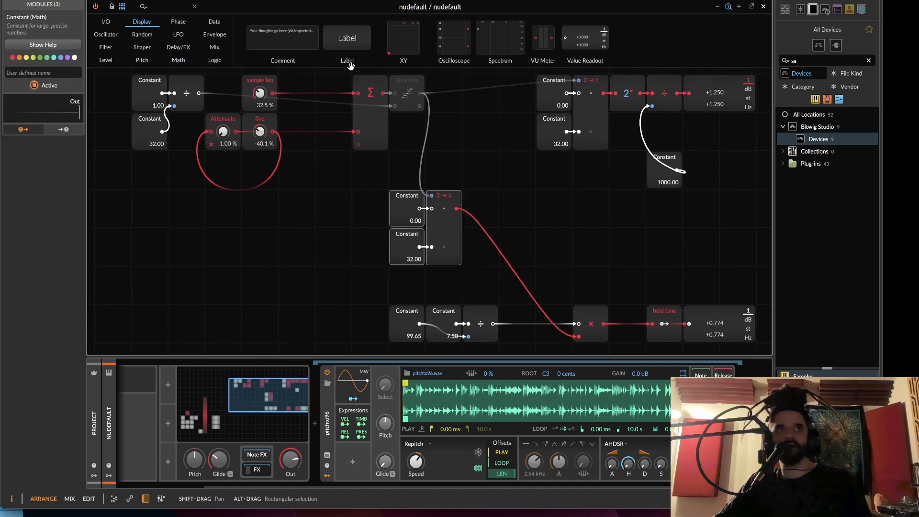
pyautogui.click(214, 47)
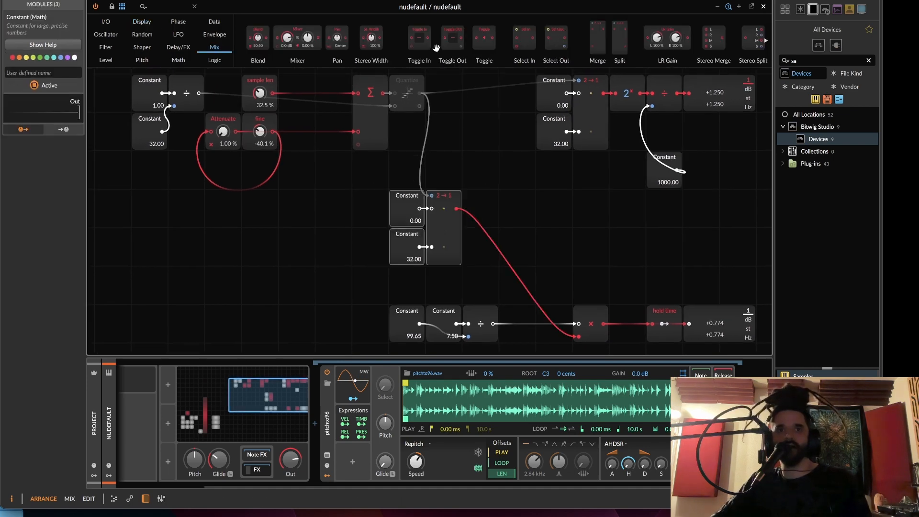
pyautogui.click(178, 60)
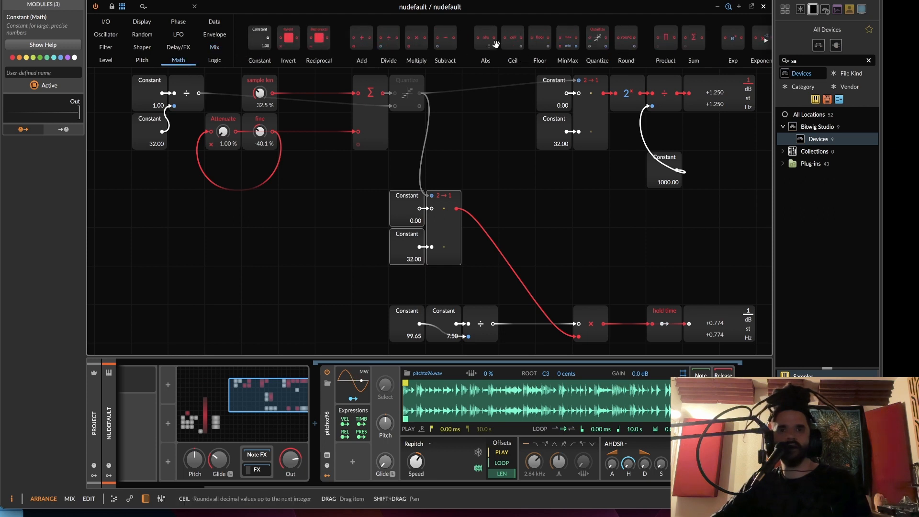
pyautogui.moveTo(458, 38); pyautogui.dragTo(400, 221)
pyautogui.click(407, 275)
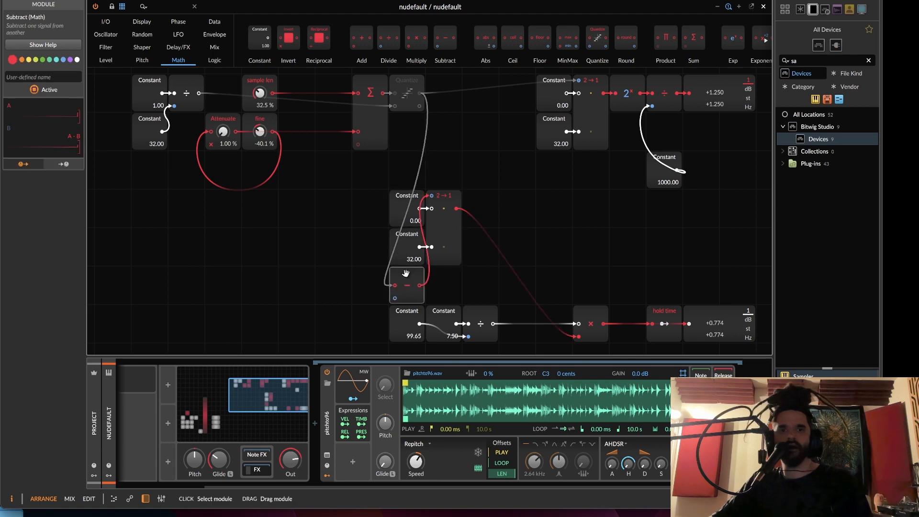
pyautogui.moveTo(407, 276); pyautogui.dragTo(480, 160)
pyautogui.moveTo(436, 187); pyautogui.dragTo(444, 180)
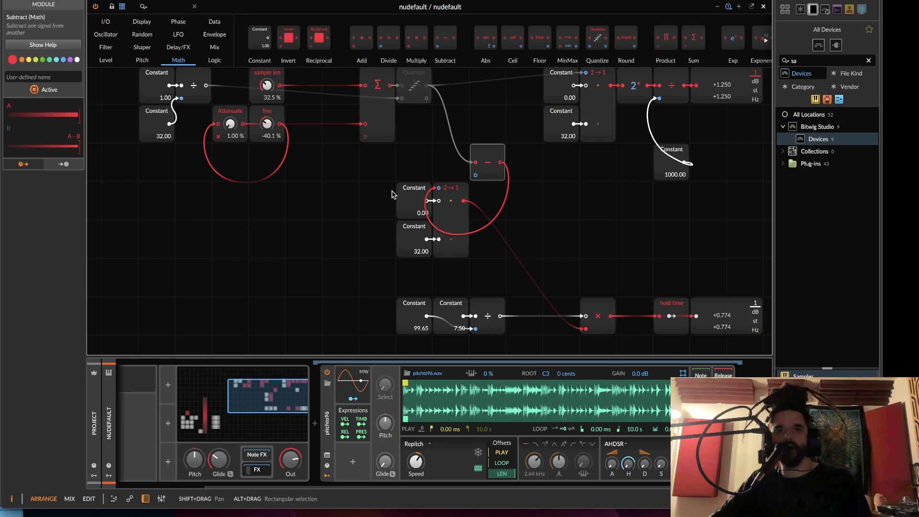
# - Move the lower 2→1 merge and its two Constant modules to the left, away from the Subtract module
pyautogui.moveTo(387, 188); pyautogui.dragTo(457, 256)
pyautogui.moveTo(466, 223); pyautogui.dragTo(391, 224)
pyautogui.click(498, 155)
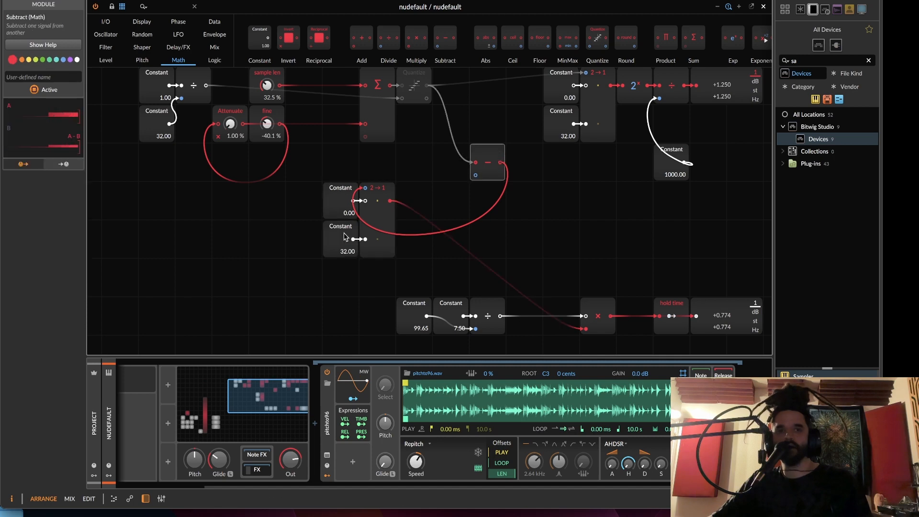
# - Feed the Subtract module's second input from a Divide module that divides a new Constant of 2.00 by the lower merge's 32.00 Constant
pyautogui.moveTo(428, 141); pyautogui.dragTo(364, 239)
pyautogui.moveTo(260, 38); pyautogui.dragTo(439, 200)
pyautogui.moveTo(448, 157); pyautogui.dragTo(530, 236)
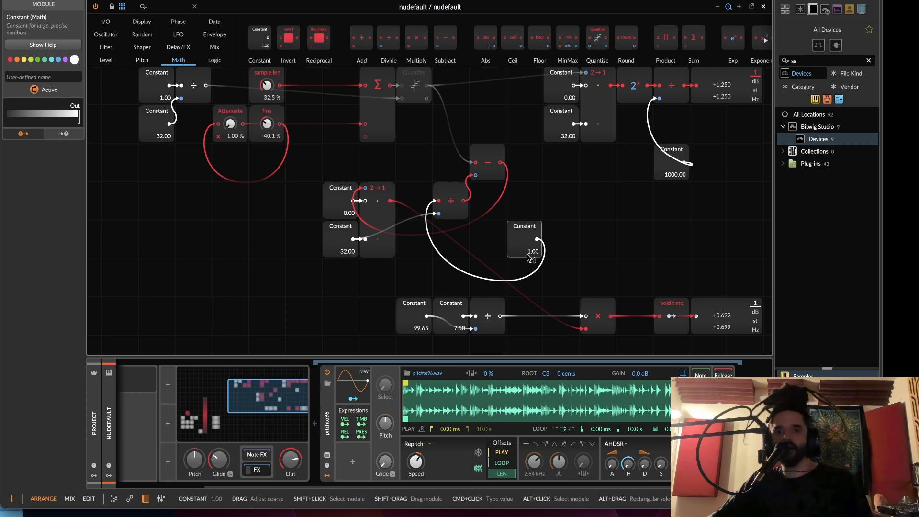
pyautogui.moveTo(532, 252); pyautogui.dragTo(532, 248)
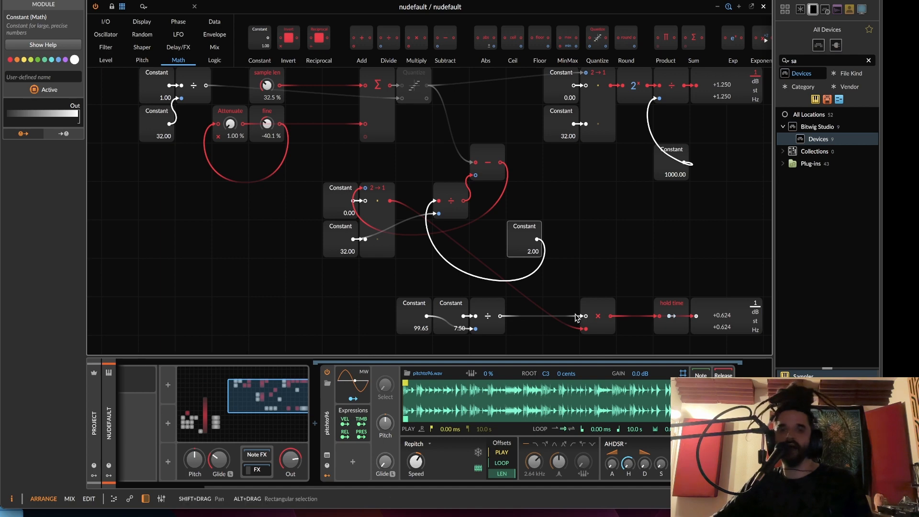
# - Set the sample len knob to 41.9 % and the fine knob to -42.5 %
pyautogui.moveTo(451, 165); pyautogui.dragTo(499, 209)
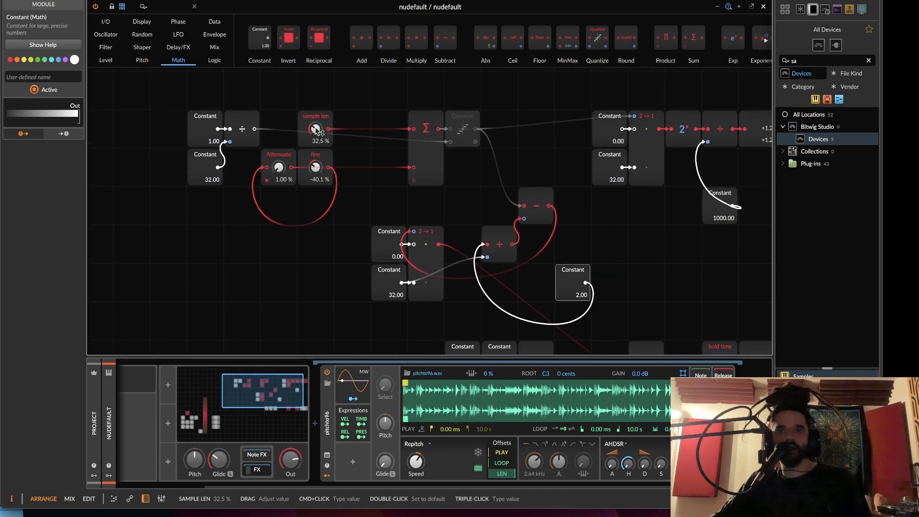
pyautogui.moveTo(318, 133); pyautogui.dragTo(257, 139)
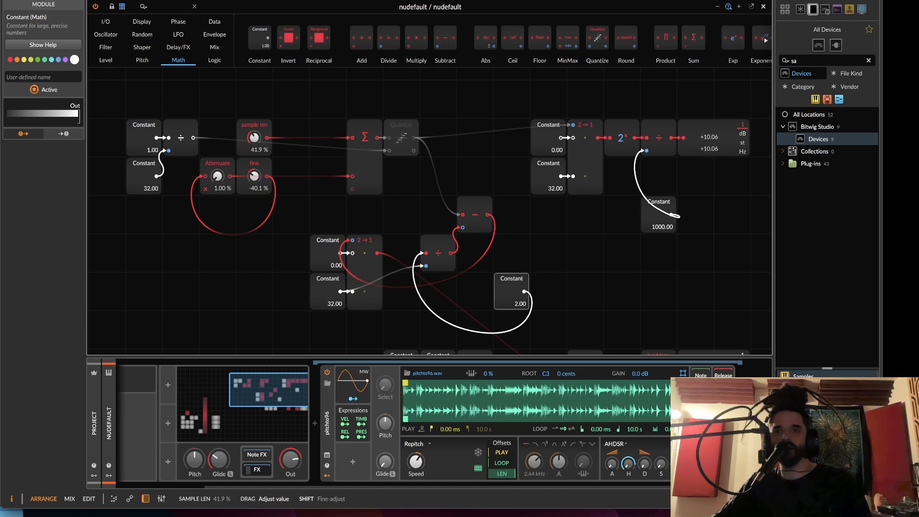
pyautogui.moveTo(254, 175); pyautogui.dragTo(254, 177)
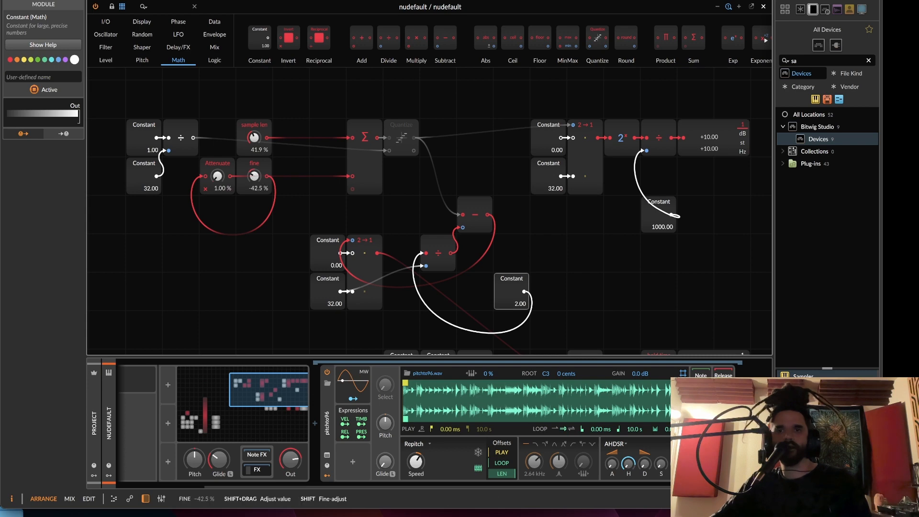
pyautogui.scroll(-4, 524, 273)
pyautogui.moveTo(489, 190); pyautogui.dragTo(538, 193)
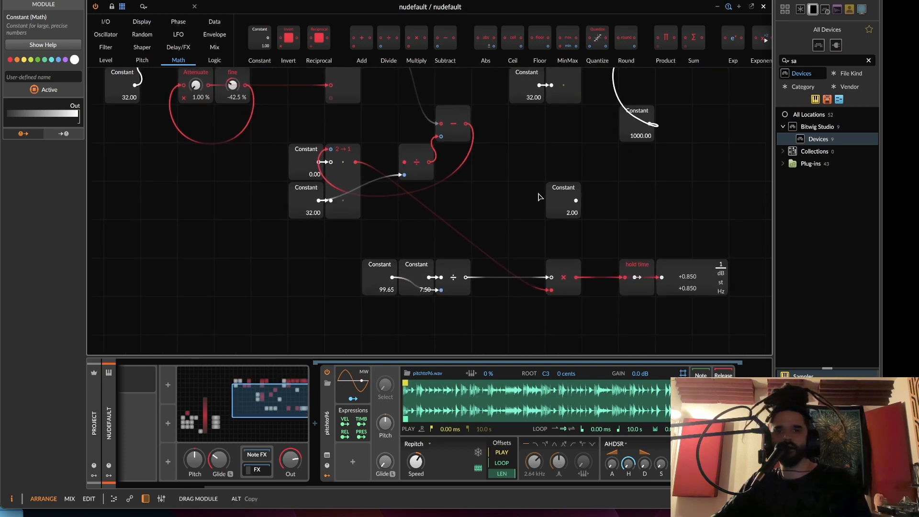
pyautogui.hotkey('ctrl', 'z')
pyautogui.hotkey('ctrl', 'z')
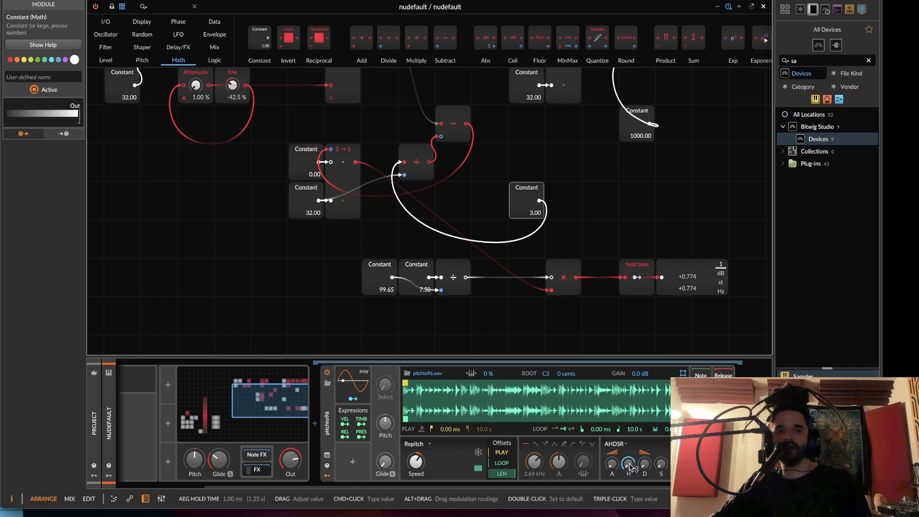
# - Set the Constant feeding the Divide module to 4.00 and move it to the empty area below and left of the 2→1 merge
pyautogui.moveTo(535, 214); pyautogui.dragTo(536, 209)
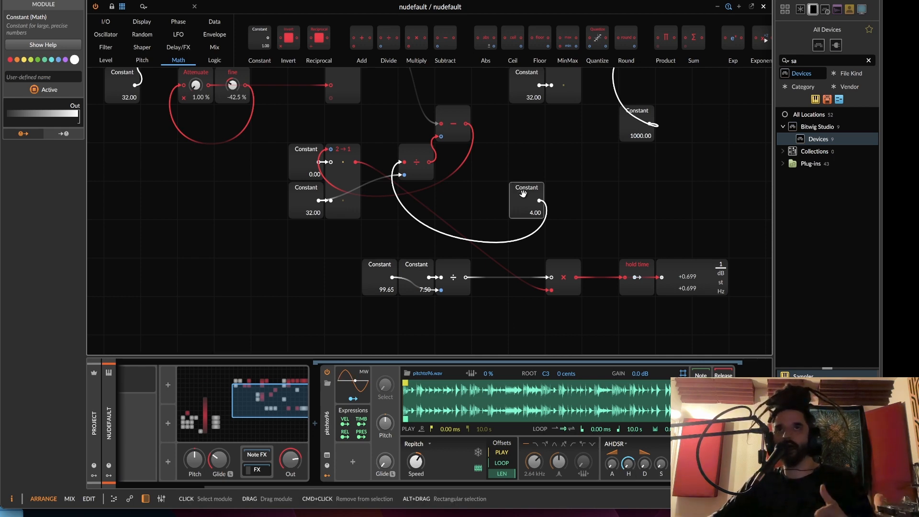
pyautogui.moveTo(524, 193); pyautogui.dragTo(241, 296)
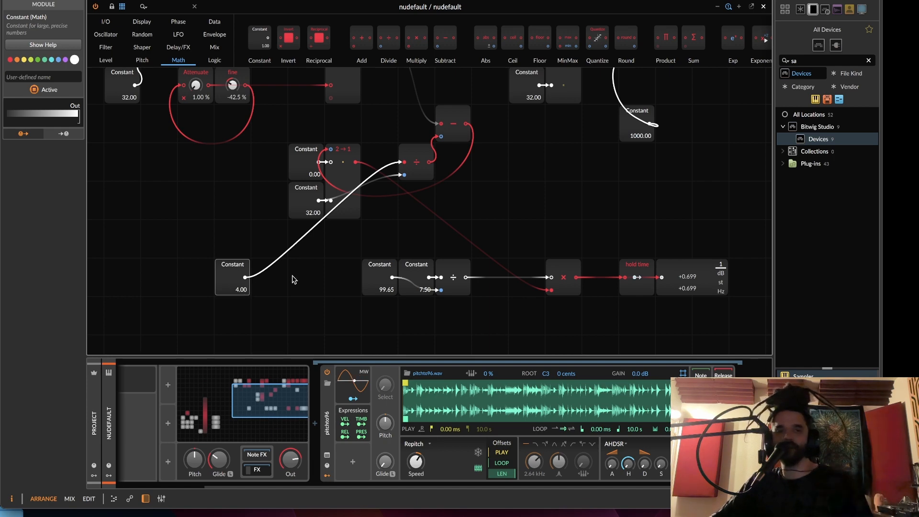
# - Examine the deactivated multi-input Merge with its Constant, Blend and Value Readout modules, and return to the hold time patch
pyautogui.moveTo(294, 277); pyautogui.dragTo(459, 260)
pyautogui.moveTo(373, 250); pyautogui.dragTo(475, 185)
pyautogui.moveTo(394, 210); pyautogui.dragTo(635, 190)
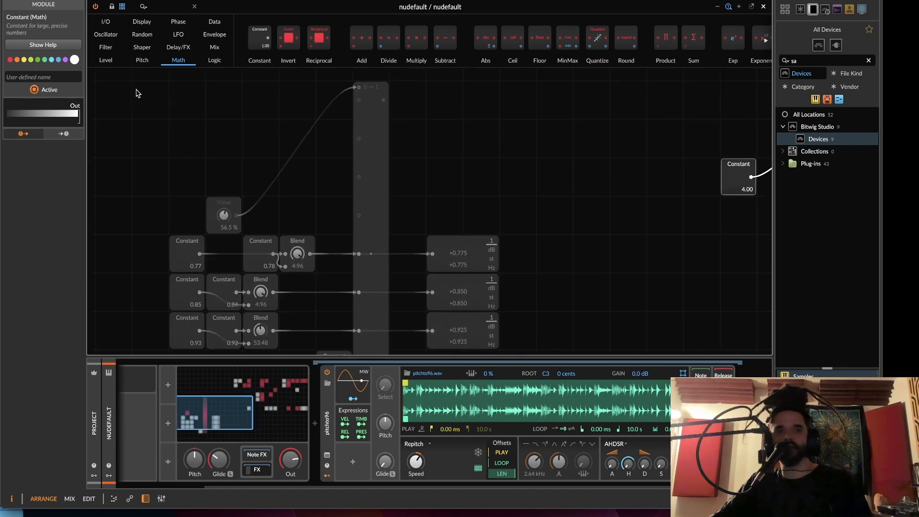
pyautogui.moveTo(134, 89); pyautogui.dragTo(537, 357)
pyautogui.moveTo(430, 131); pyautogui.dragTo(413, 268)
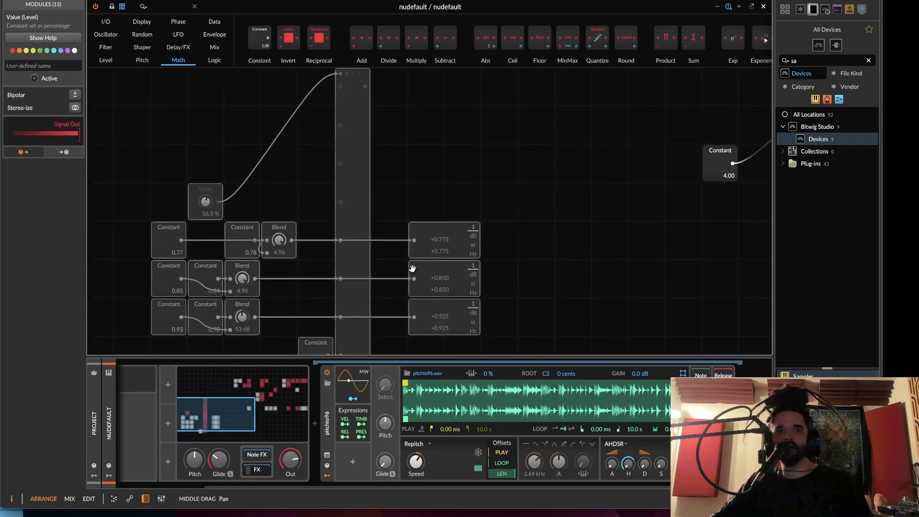
pyautogui.moveTo(366, 172); pyautogui.dragTo(109, 250)
pyautogui.moveTo(447, 229); pyautogui.dragTo(154, 327)
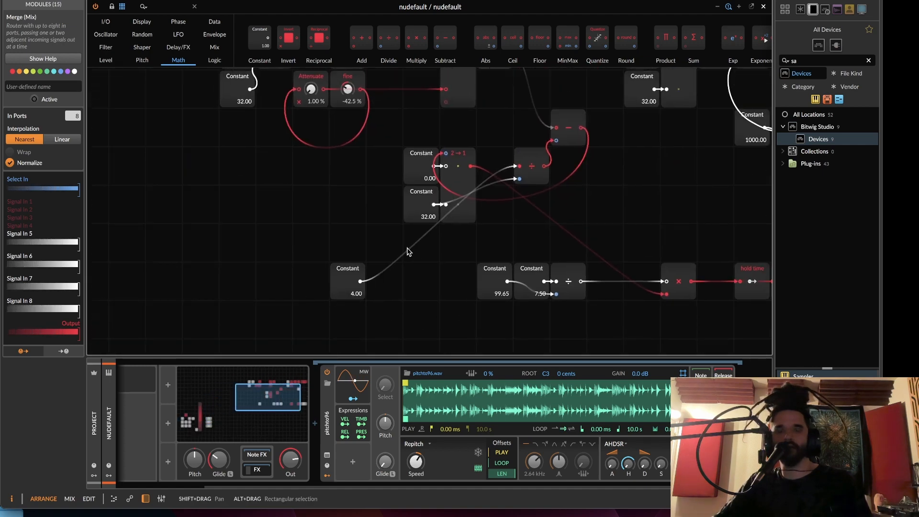
# - Add a Pitch In module in the empty area left of the patch
pyautogui.scroll(-2, 407, 252)
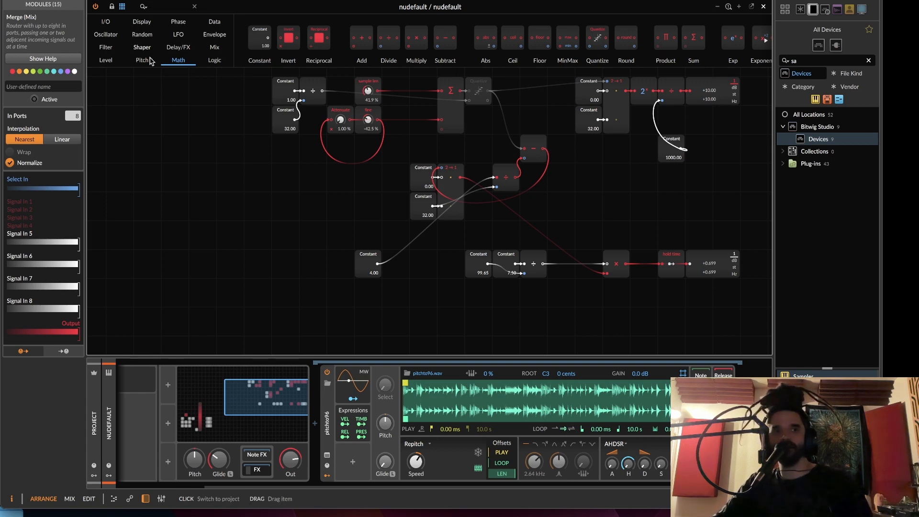
pyautogui.click(106, 22)
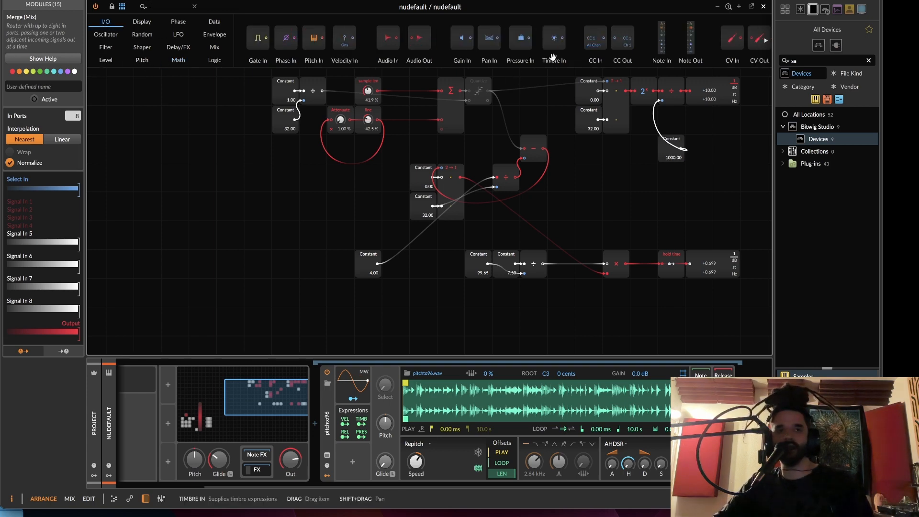
pyautogui.moveTo(313, 38); pyautogui.dragTo(174, 205)
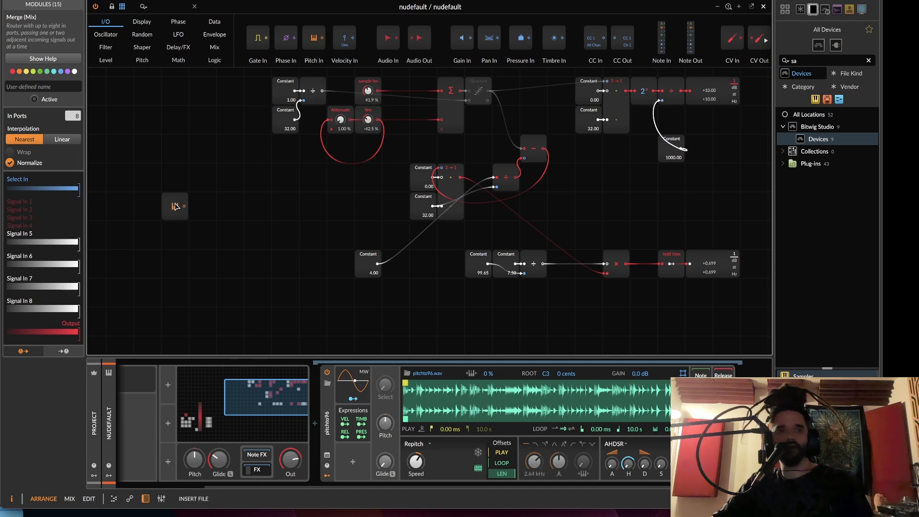
pyautogui.moveTo(181, 164); pyautogui.dragTo(354, 218)
pyautogui.scroll(1, 240, 185)
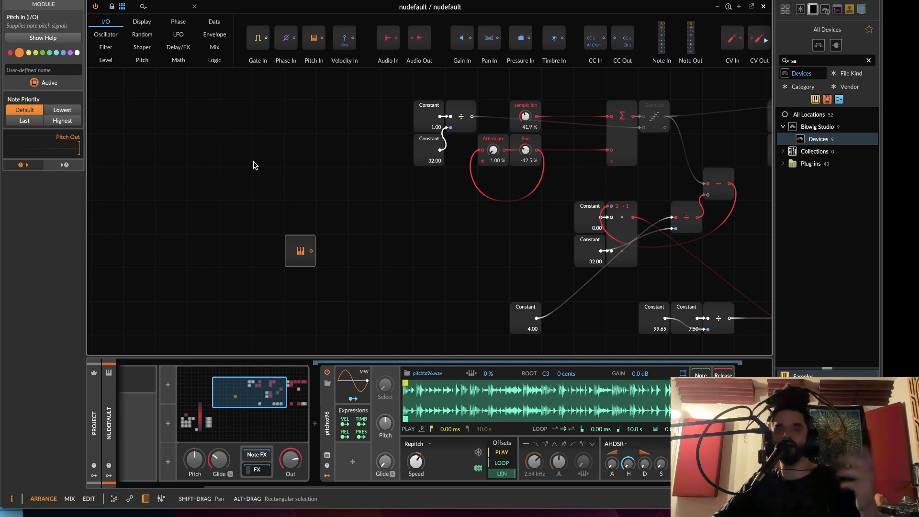
pyautogui.moveTo(253, 164); pyautogui.dragTo(228, 168)
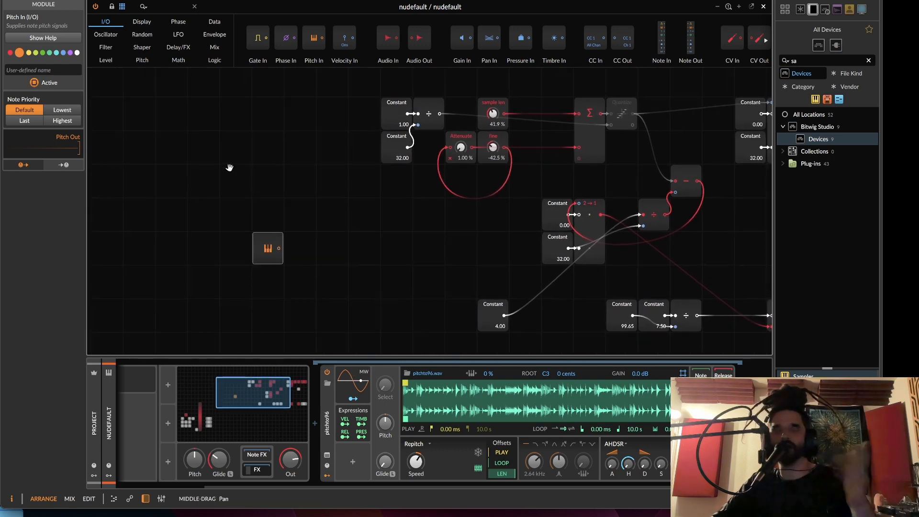
# - Place a Value Readout beside the Pitch In module, connect Pitch Out to it, and keep its display unit as plain signal value
pyautogui.click(135, 26)
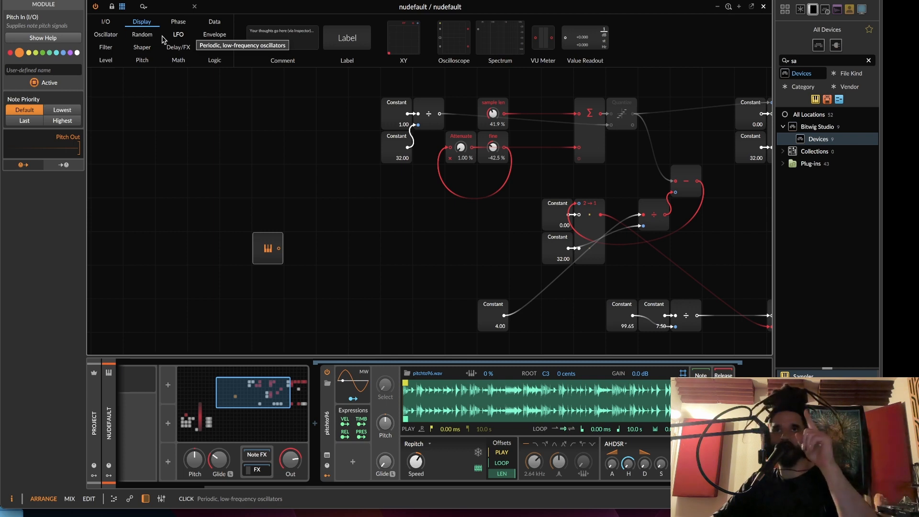
pyautogui.moveTo(585, 39); pyautogui.dragTo(322, 257)
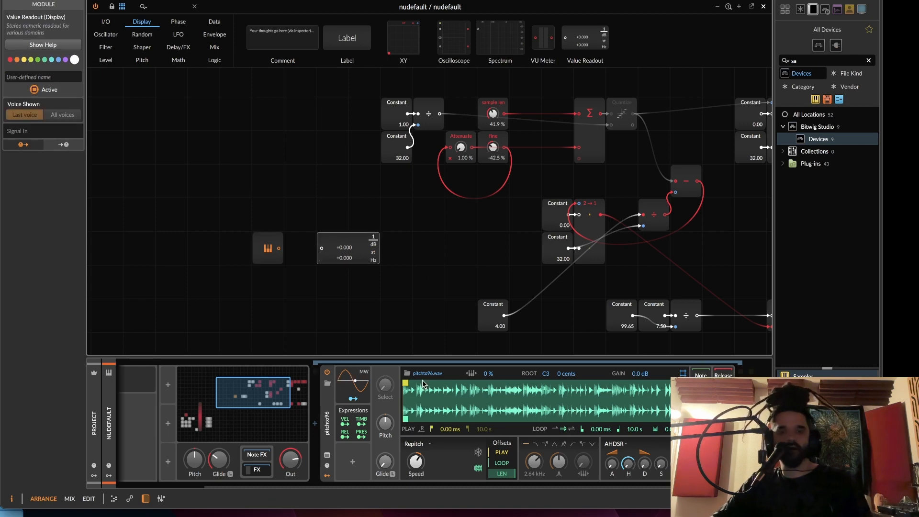
pyautogui.moveTo(390, 482); pyautogui.dragTo(290, 494)
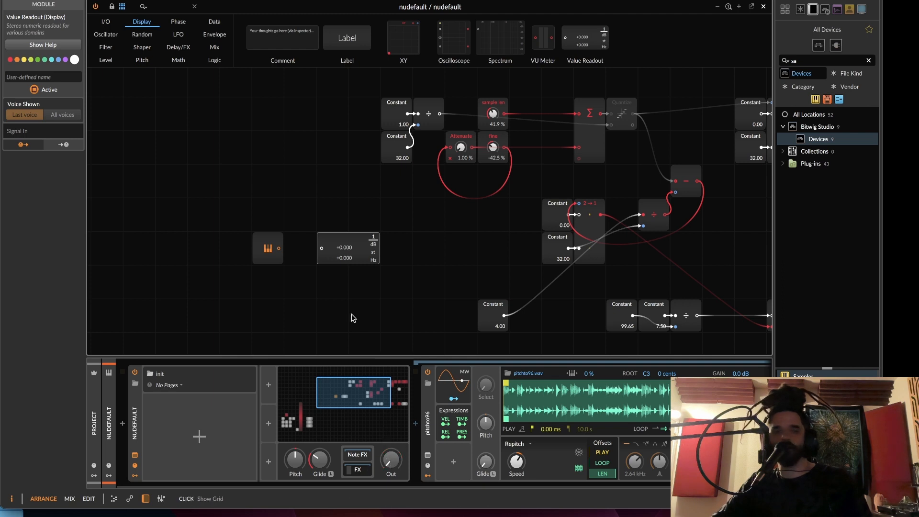
pyautogui.moveTo(321, 249); pyautogui.dragTo(279, 248)
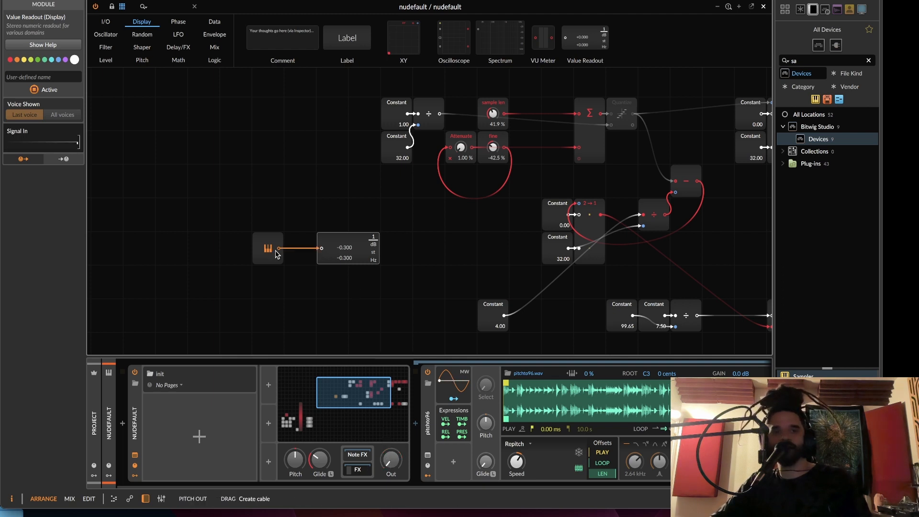
pyautogui.click(373, 253)
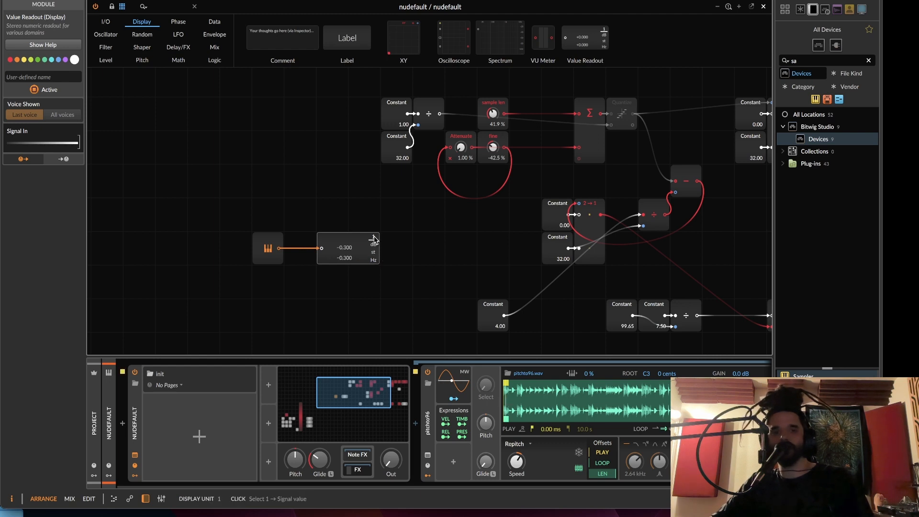
pyautogui.click(374, 237)
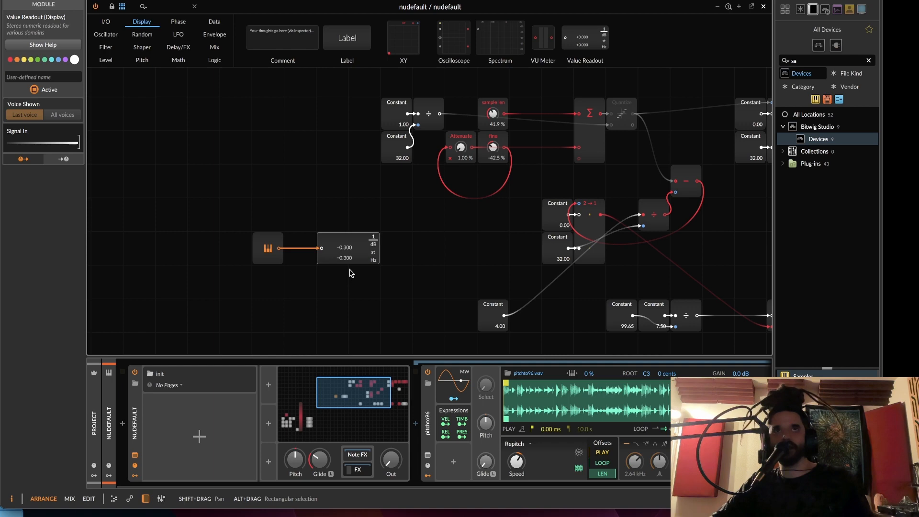
# - Insert an Add module into the cable between the Pitch In module and its Value Readout
pyautogui.scroll(5, 349, 272)
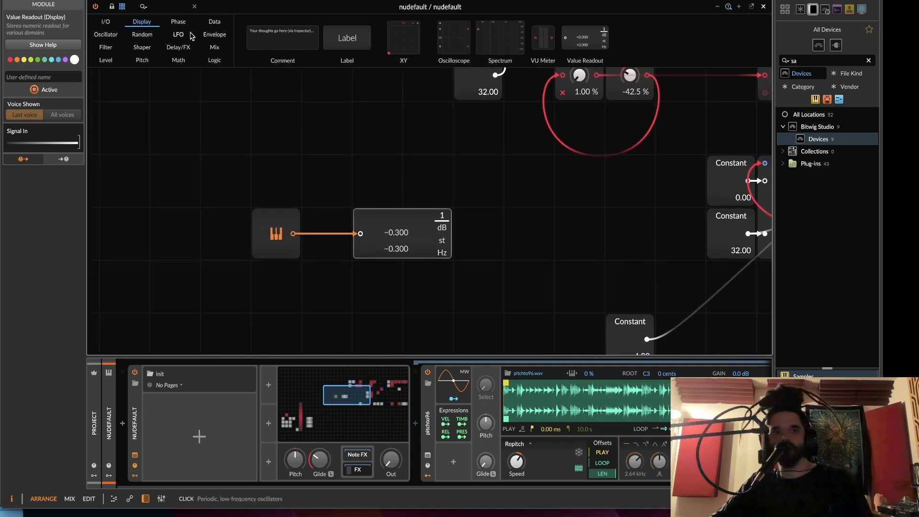
pyautogui.click(178, 60)
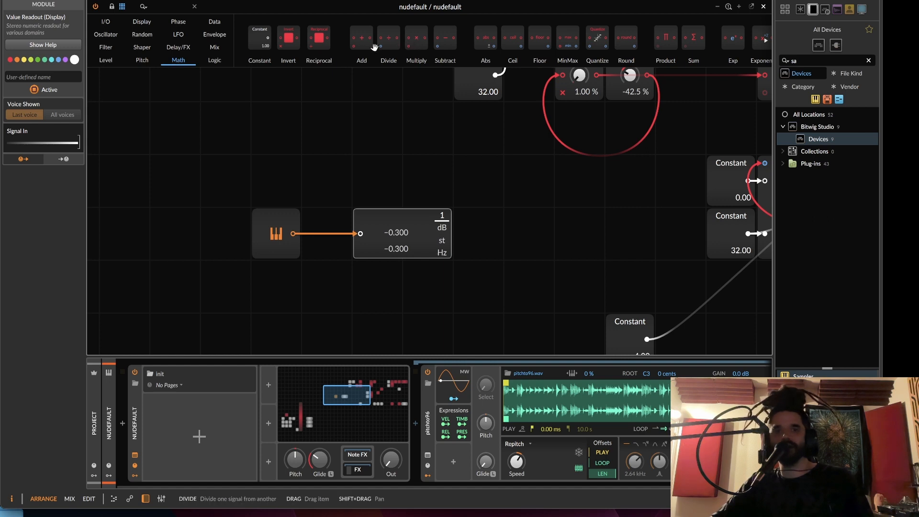
pyautogui.press('a')
pyautogui.click(361, 234)
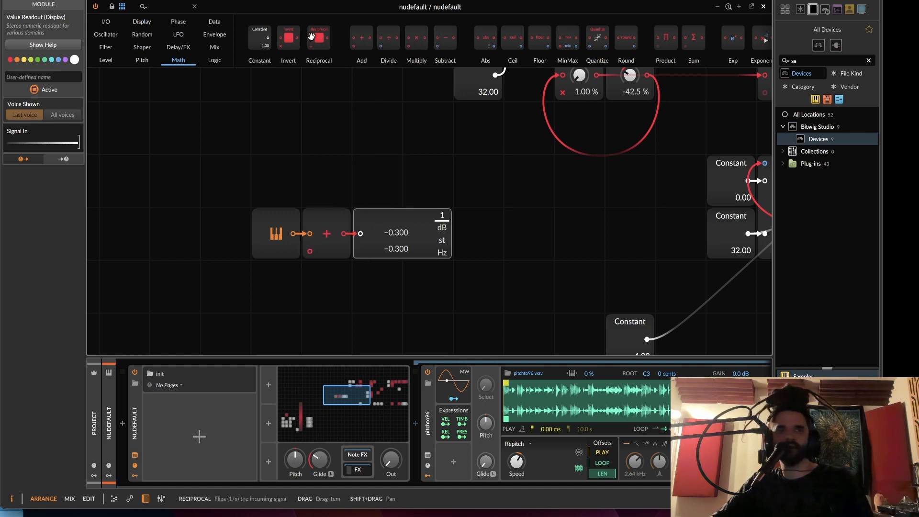
# - Add a Constant of 0.30 below the Pitch In module and connect it to the Add module's second input
pyautogui.moveTo(267, 50); pyautogui.dragTo(214, 311)
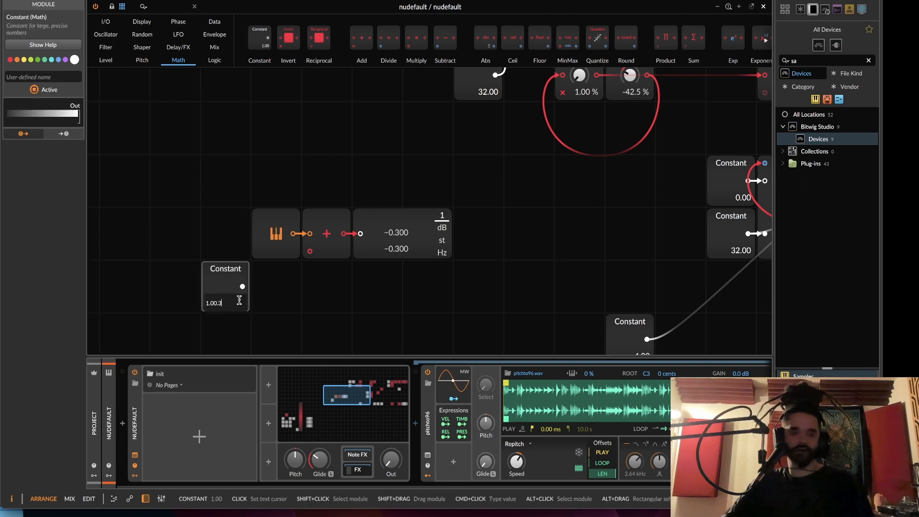
pyautogui.press('Escape')
pyautogui.doubleClick(234, 303)
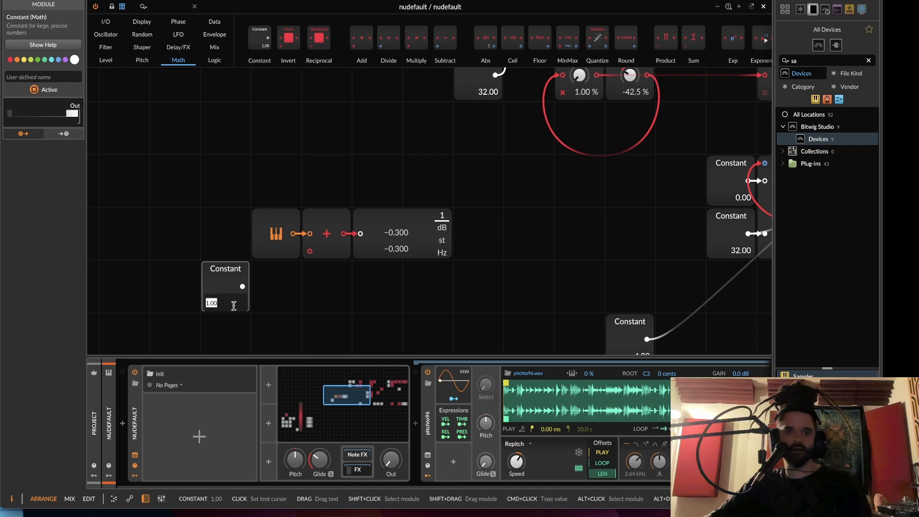
pyautogui.press('BackSpace')
pyautogui.write('.3')
pyautogui.press('Return')
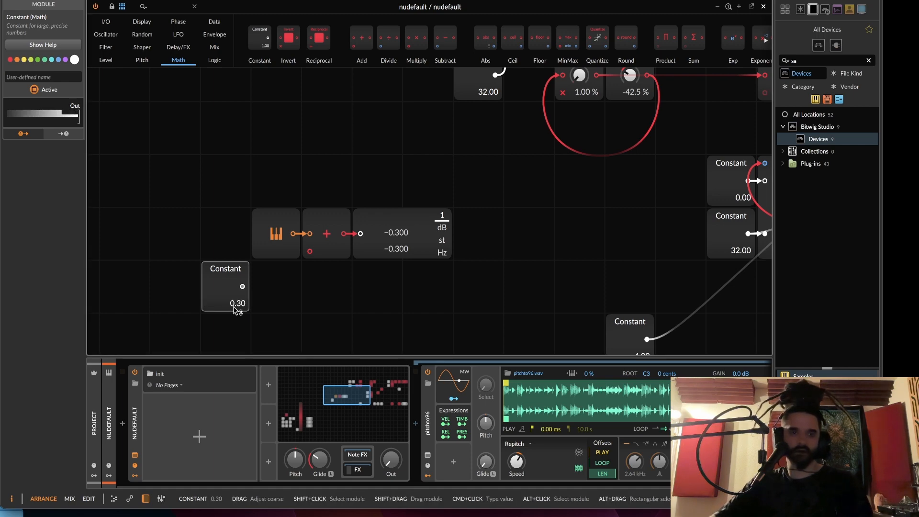
pyautogui.moveTo(242, 287); pyautogui.dragTo(309, 251)
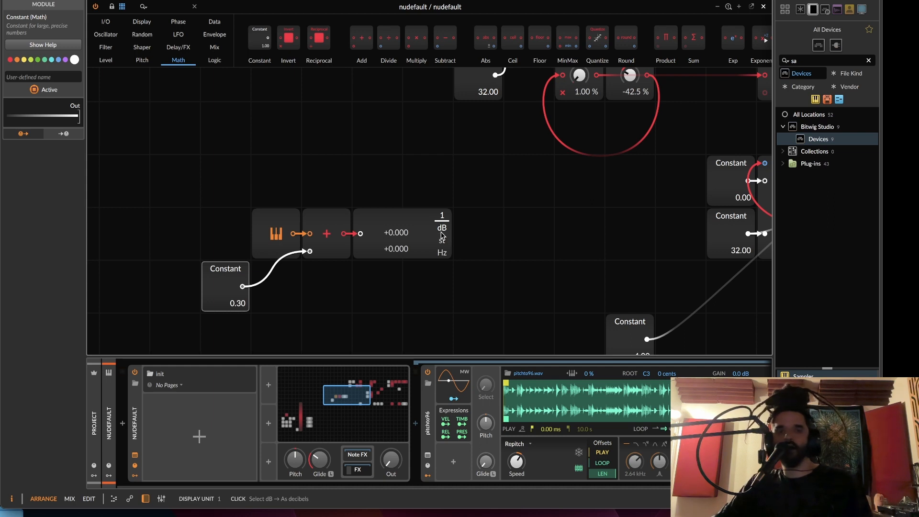
# - Make room before the Value Readout, then insert a Multiply after the Add and feed its second input from a Constant of 12.00
pyautogui.moveTo(415, 224); pyautogui.dragTo(486, 219)
pyautogui.moveTo(219, 201); pyautogui.dragTo(284, 220)
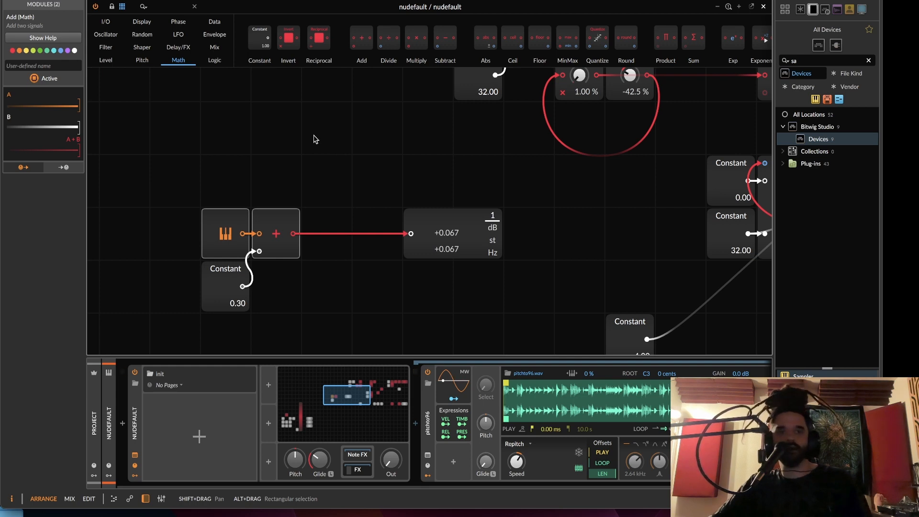
pyautogui.moveTo(415, 38); pyautogui.dragTo(356, 172)
pyautogui.moveTo(260, 38); pyautogui.dragTo(310, 251)
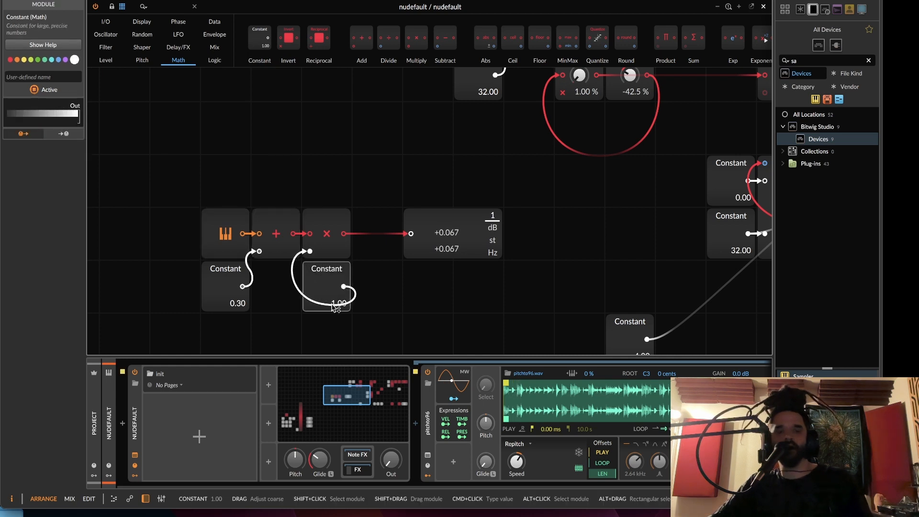
pyautogui.moveTo(336, 307); pyautogui.dragTo(336, 287)
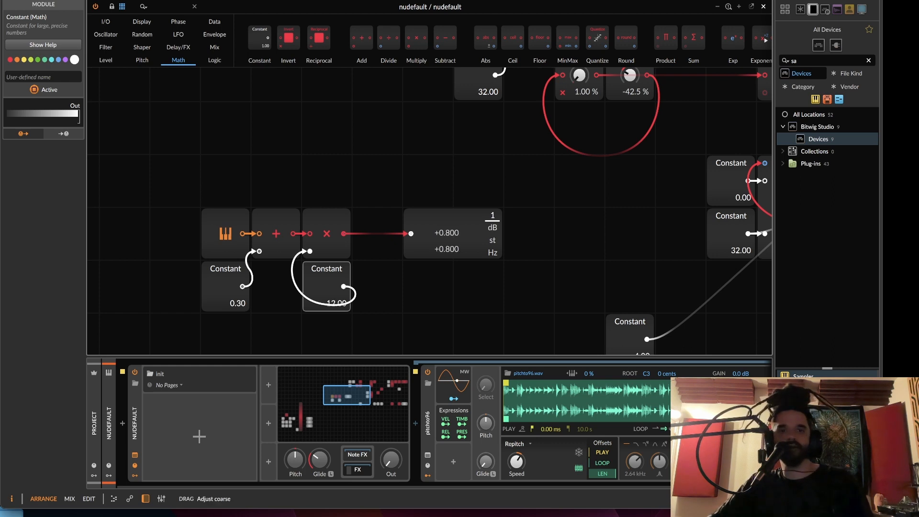
# - Set the multiplier Constant to 120.00, place it below the Multiply, and insert a Divide between the two
pyautogui.moveTo(337, 286); pyautogui.dragTo(359, 235)
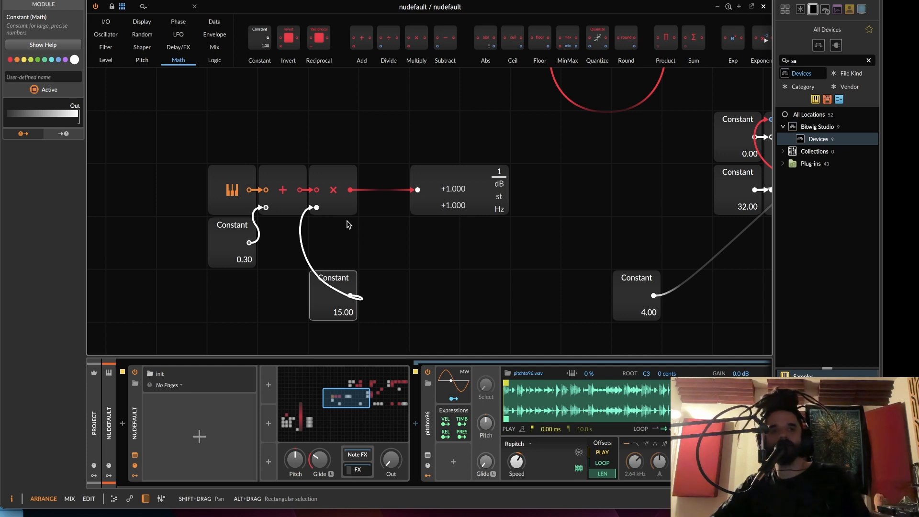
pyautogui.doubleClick(341, 317)
pyautogui.moveTo(343, 318); pyautogui.dragTo(343, 260)
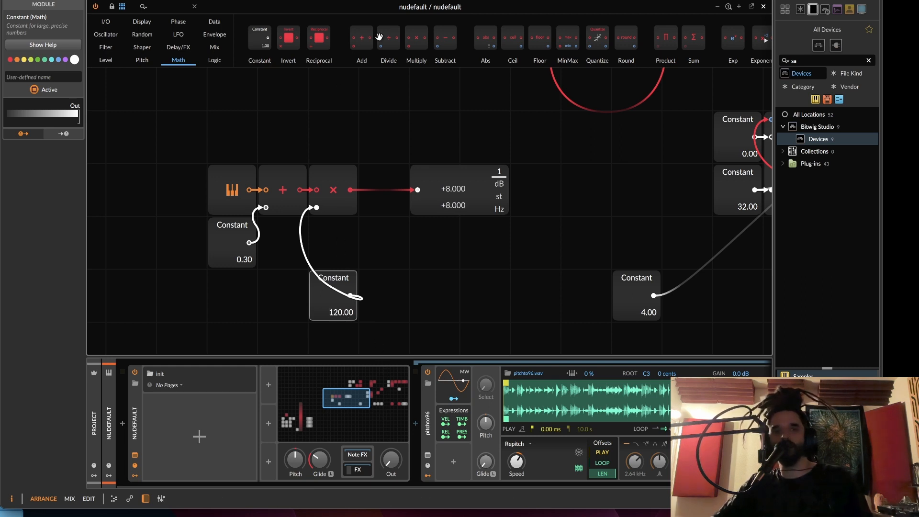
pyautogui.moveTo(335, 276)
pyautogui.mouseDown()
pyautogui.moveTo(334, 246)
pyautogui.moveTo(334, 260)
pyautogui.mouseUp()
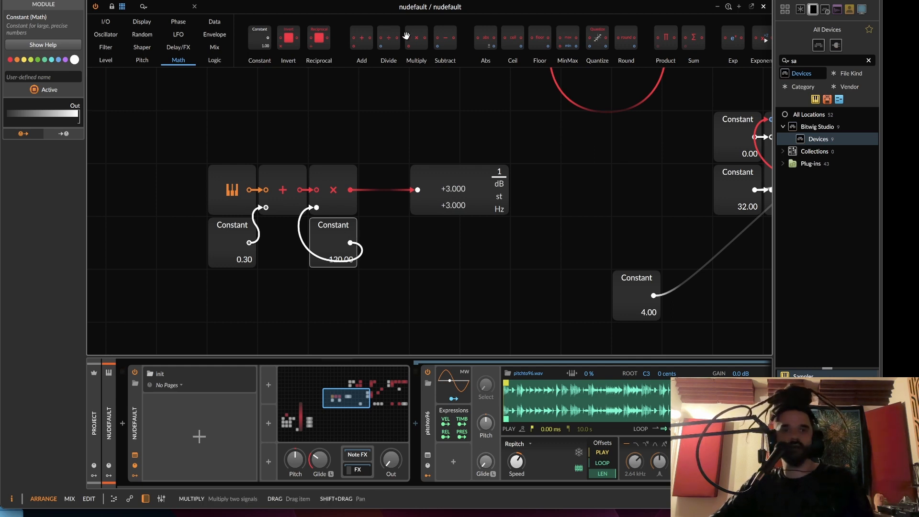
pyautogui.moveTo(390, 38); pyautogui.dragTo(357, 251)
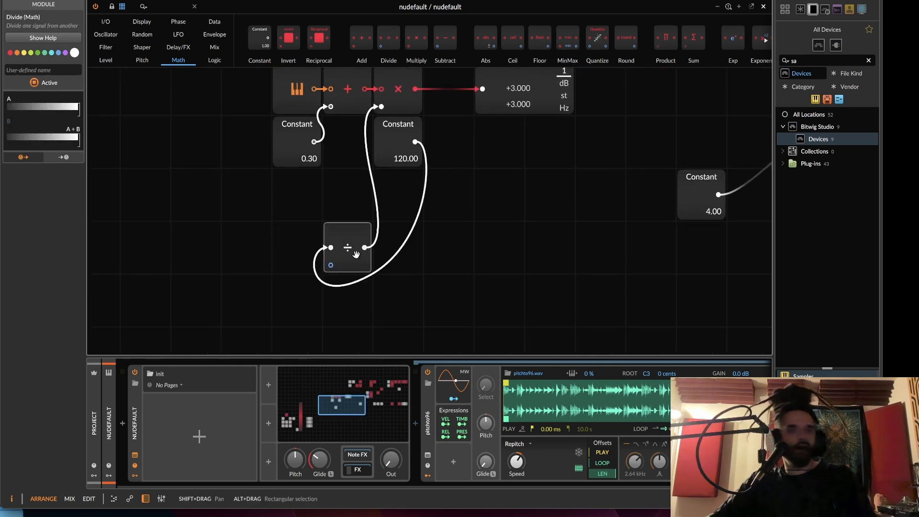
# - Add a Merge module beside the Divide, with Nearest interpolation and 8 input ports
pyautogui.click(214, 47)
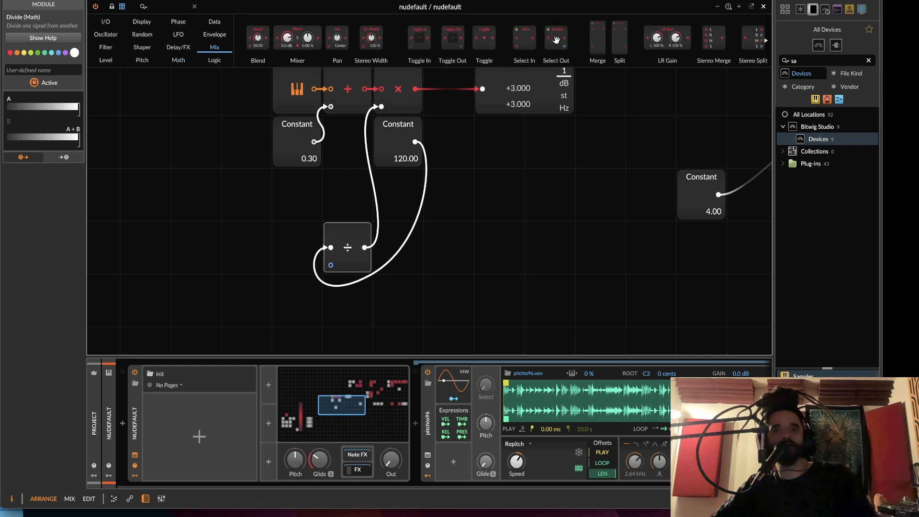
pyautogui.moveTo(601, 34); pyautogui.dragTo(290, 276)
pyautogui.scroll(-2, 291, 276)
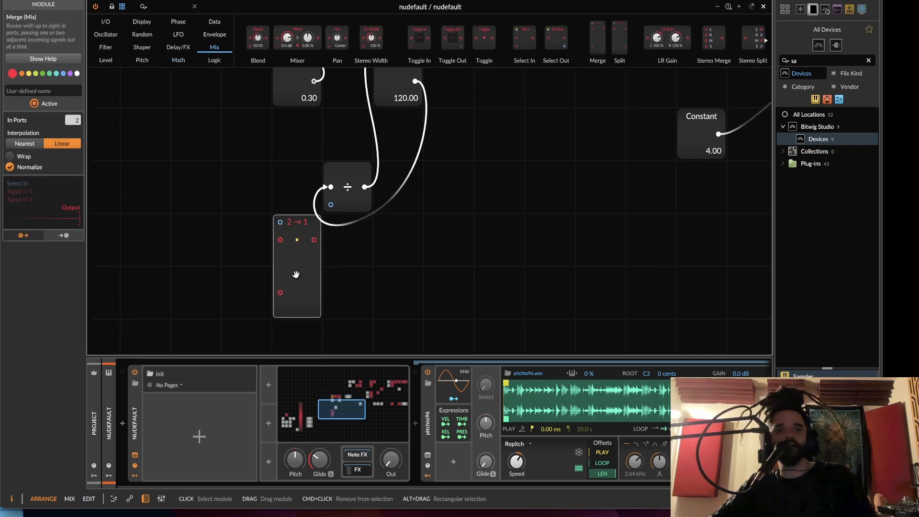
pyautogui.click(24, 144)
pyautogui.moveTo(72, 120); pyautogui.dragTo(73, 111)
# - Connect the Merge output to the Divide's second input, move the Merge clear of the Divide, and set its input ports to 7
pyautogui.scroll(-10, 223, 181)
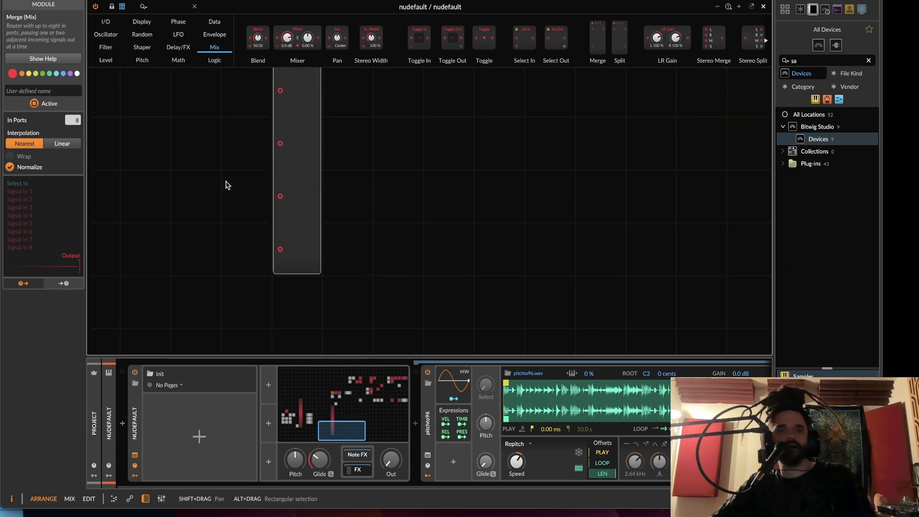
pyautogui.scroll(11, 230, 187)
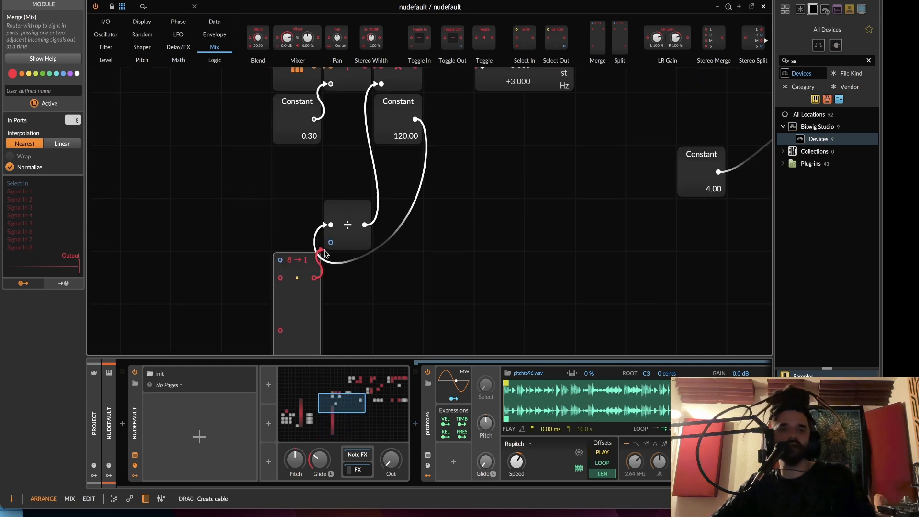
pyautogui.moveTo(307, 266); pyautogui.dragTo(256, 213)
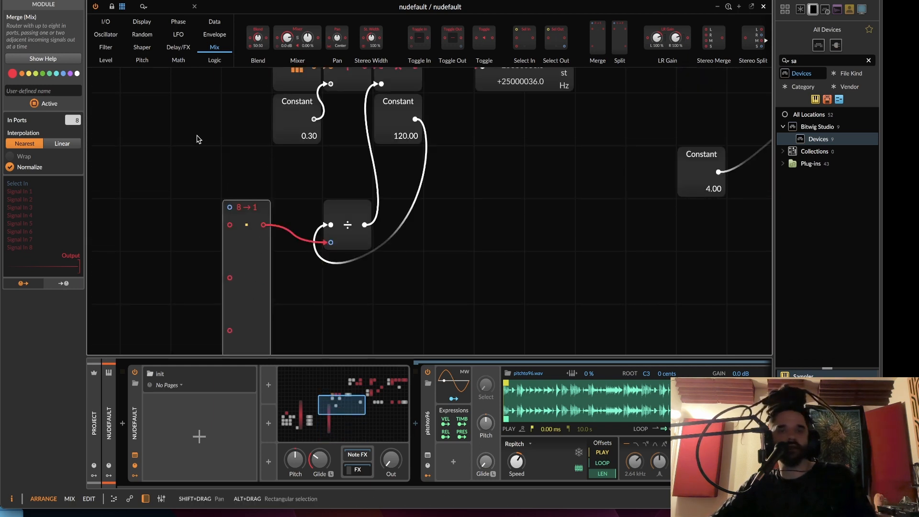
pyautogui.moveTo(163, 153); pyautogui.dragTo(258, 142)
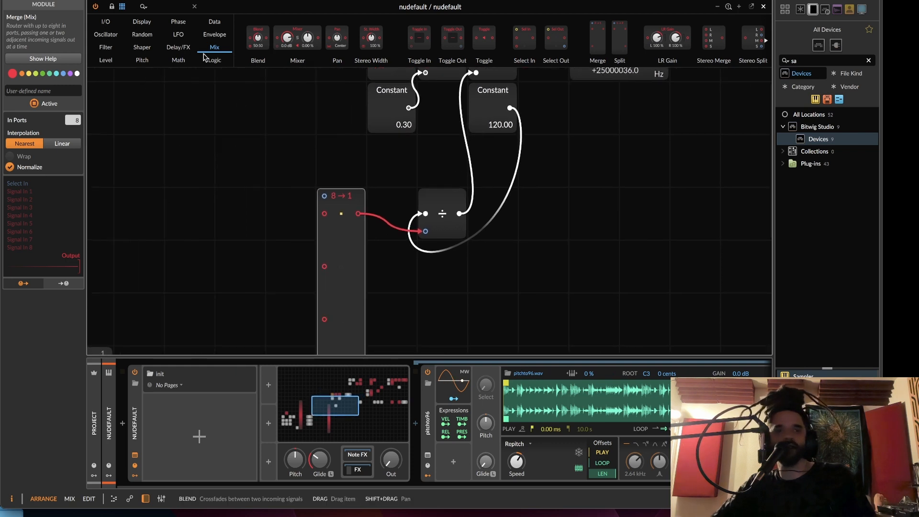
pyautogui.moveTo(73, 122); pyautogui.dragTo(73, 127)
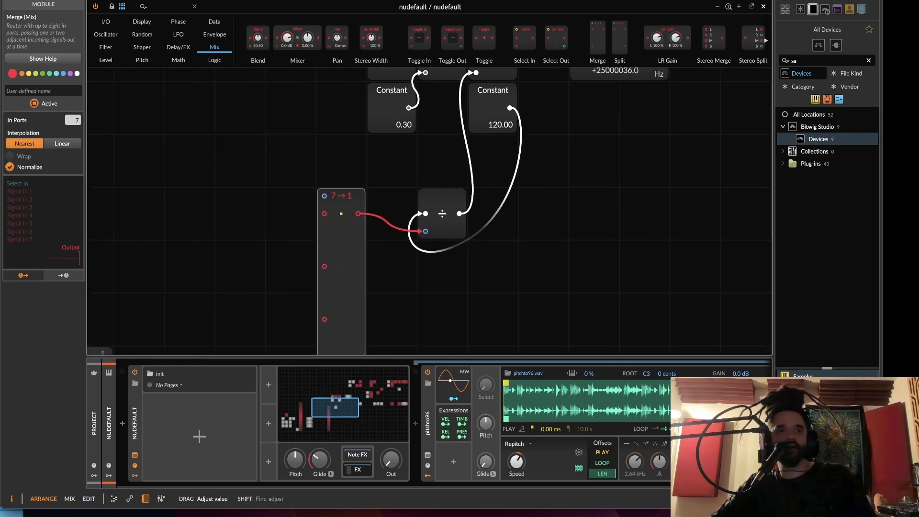
# - Add a Value module above the Merge and connect it to the Merge's Select In port
pyautogui.click(185, 62)
pyautogui.click(106, 60)
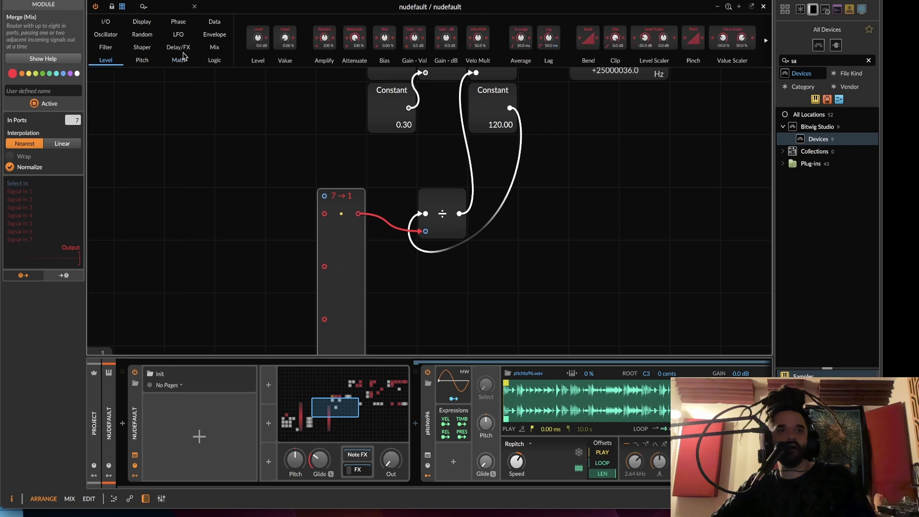
pyautogui.moveTo(285, 39); pyautogui.dragTo(257, 183)
# - Add a Constant connected to the Merge's first signal input and duplicate it downward, one beside each remaining input
pyautogui.scroll(-1, 262, 175)
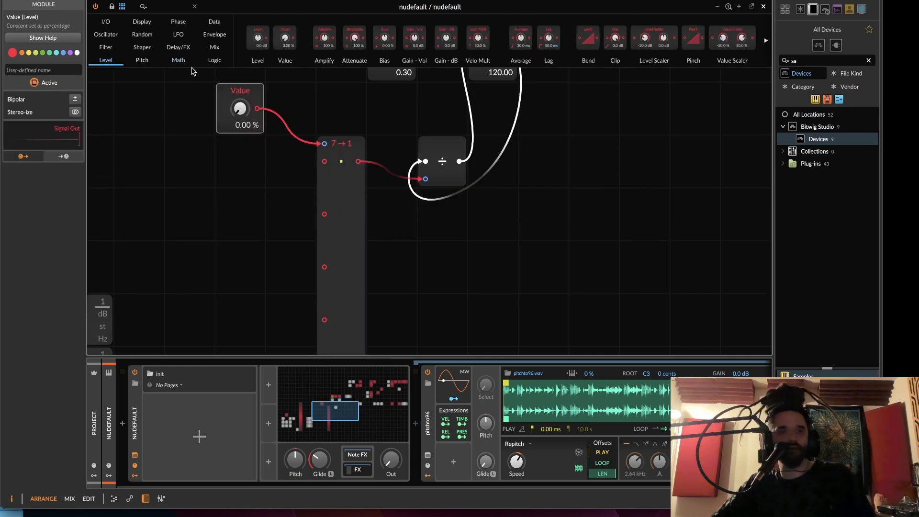
pyautogui.click(178, 60)
pyautogui.moveTo(260, 38); pyautogui.dragTo(323, 162)
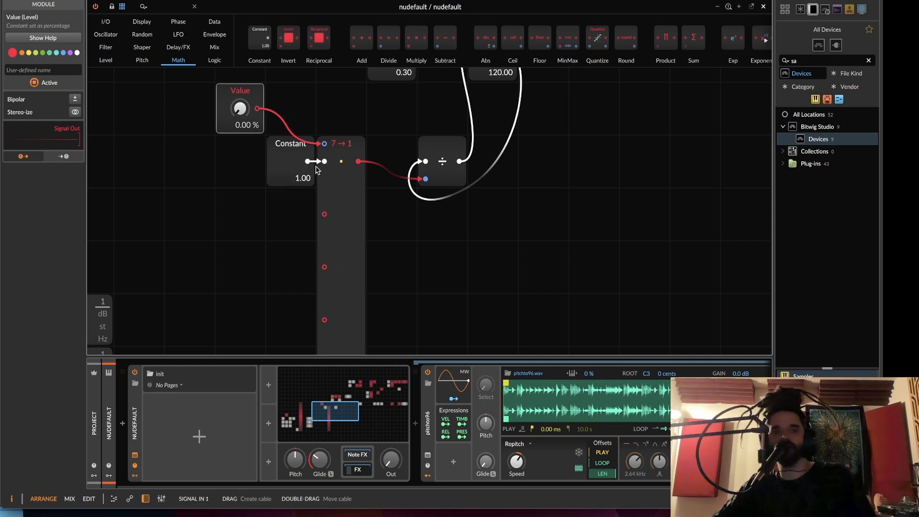
pyautogui.click(314, 178)
pyautogui.press('super+d')
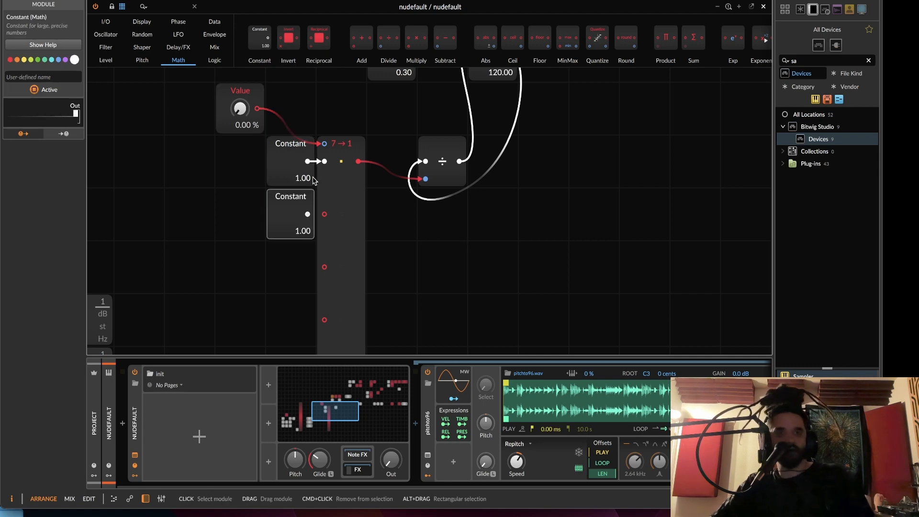
pyautogui.press('super+d')
pyautogui.press('super+d')
pyautogui.scroll(-5, 319, 188)
pyautogui.press('super+d')
pyautogui.press('super+d')
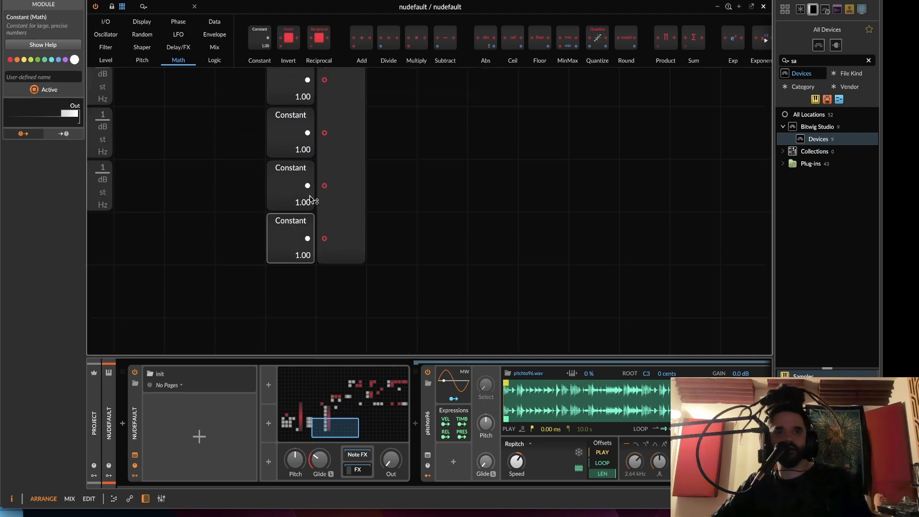
# - Set the duplicated Constants beside the Merge, from top to bottom, to 2, 4, 8, 16, 32 and 64
pyautogui.scroll(15, 319, 215)
pyautogui.scroll(-10, 323, 223)
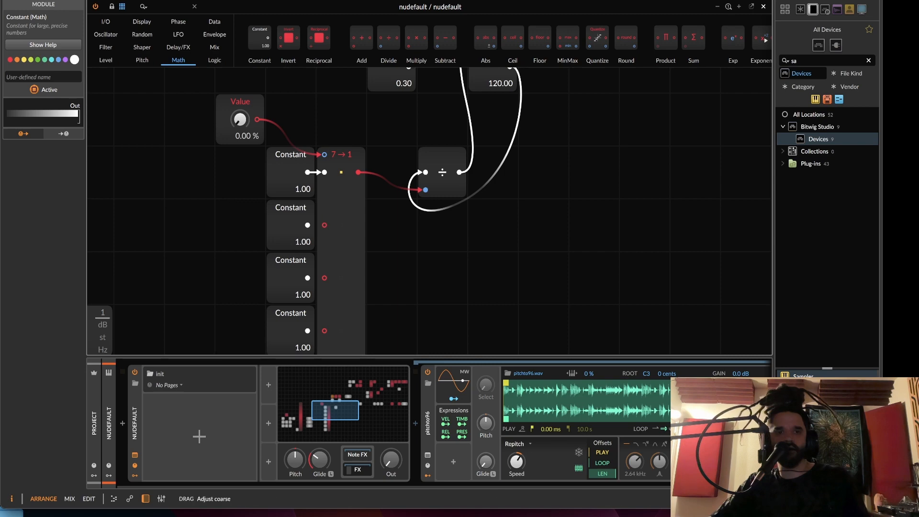
pyautogui.moveTo(297, 243); pyautogui.dragTo(297, 237)
pyautogui.moveTo(295, 297); pyautogui.dragTo(297, 273)
pyautogui.scroll(-2, 299, 313)
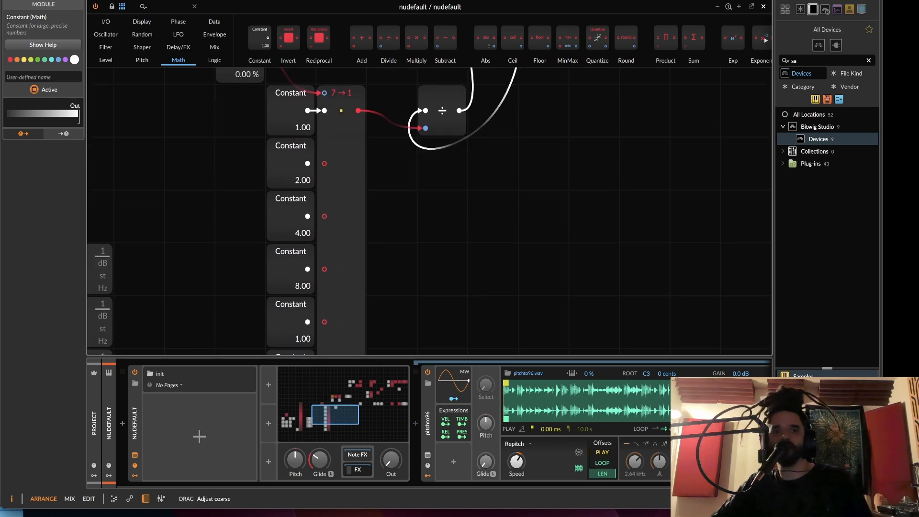
pyautogui.moveTo(308, 340); pyautogui.dragTo(308, 326)
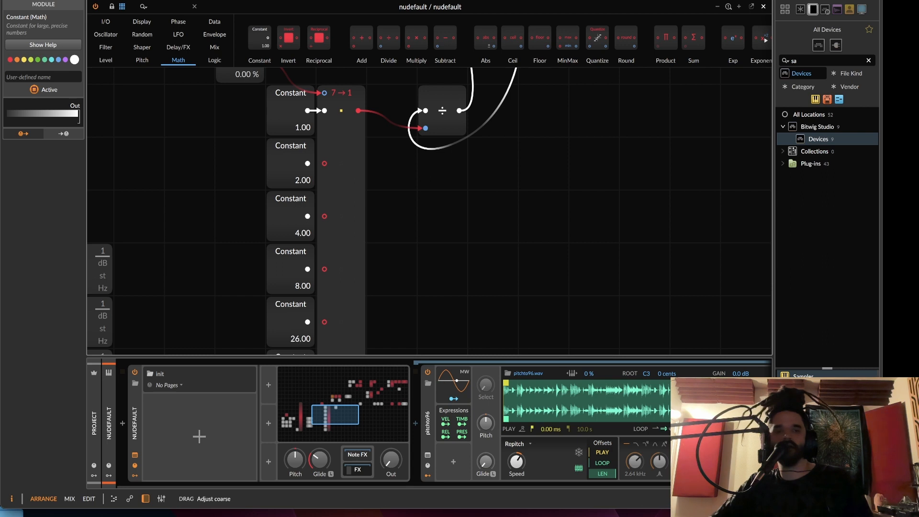
pyautogui.scroll(-3, 296, 341)
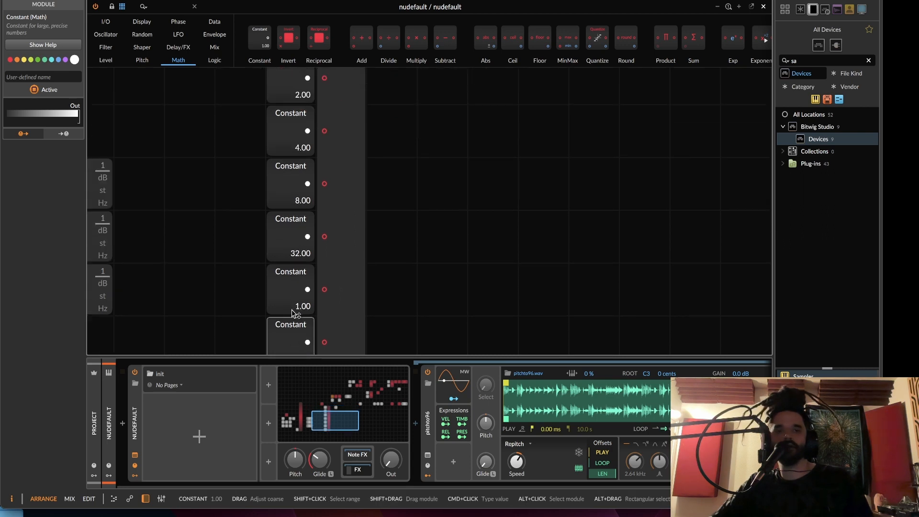
pyautogui.moveTo(295, 311); pyautogui.dragTo(295, 298)
pyautogui.moveTo(300, 253); pyautogui.dragTo(301, 261)
pyautogui.moveTo(301, 306); pyautogui.dragTo(296, 261)
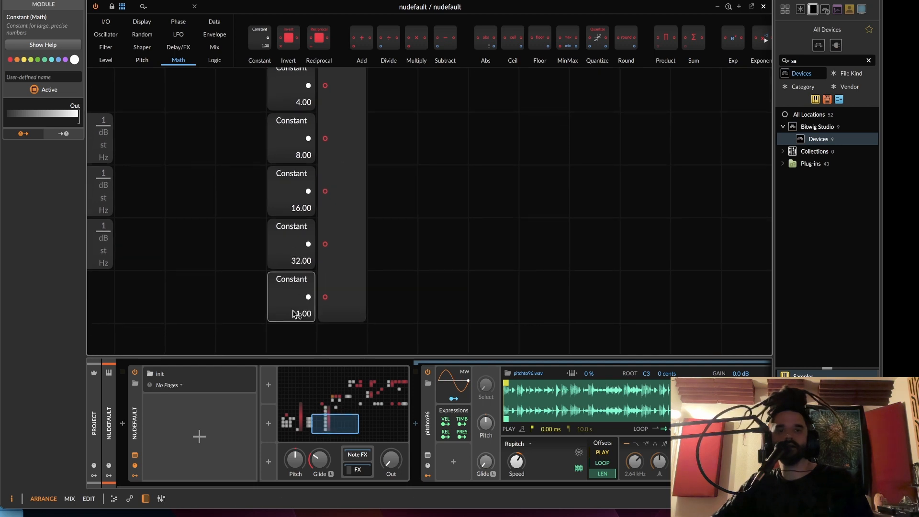
pyautogui.moveTo(296, 314); pyautogui.dragTo(311, 334)
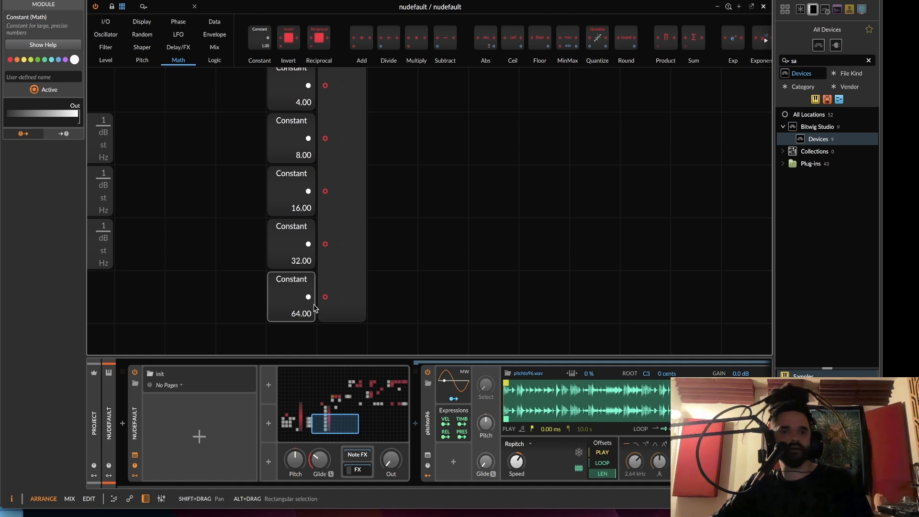
# - Connect each duplicated Constant, from 64 up to 2, to the Merge signal input beside it
pyautogui.moveTo(309, 296); pyautogui.dragTo(325, 297)
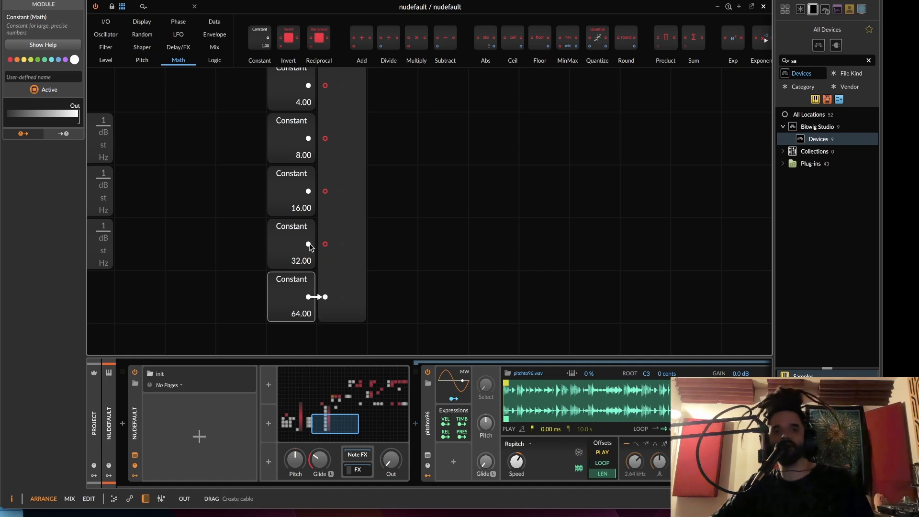
pyautogui.moveTo(308, 244); pyautogui.dragTo(325, 244)
pyautogui.moveTo(308, 191); pyautogui.dragTo(325, 191)
pyautogui.moveTo(309, 139); pyautogui.dragTo(325, 138)
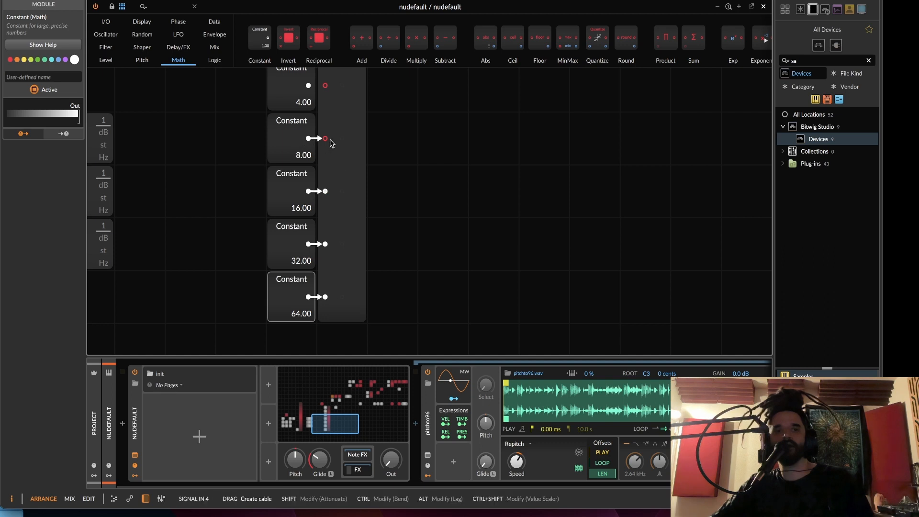
pyautogui.scroll(3, 331, 143)
pyautogui.moveTo(311, 193); pyautogui.dragTo(329, 193)
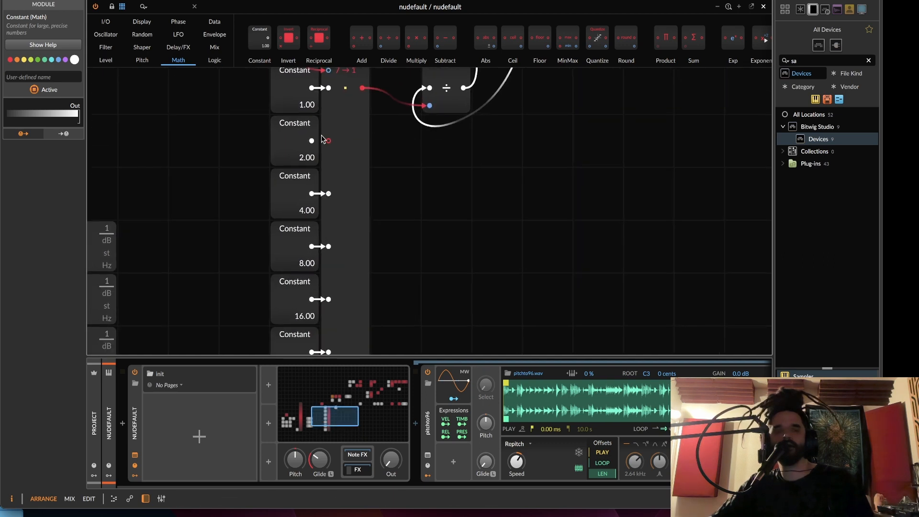
pyautogui.moveTo(311, 141); pyautogui.dragTo(328, 141)
pyautogui.scroll(2, 355, 275)
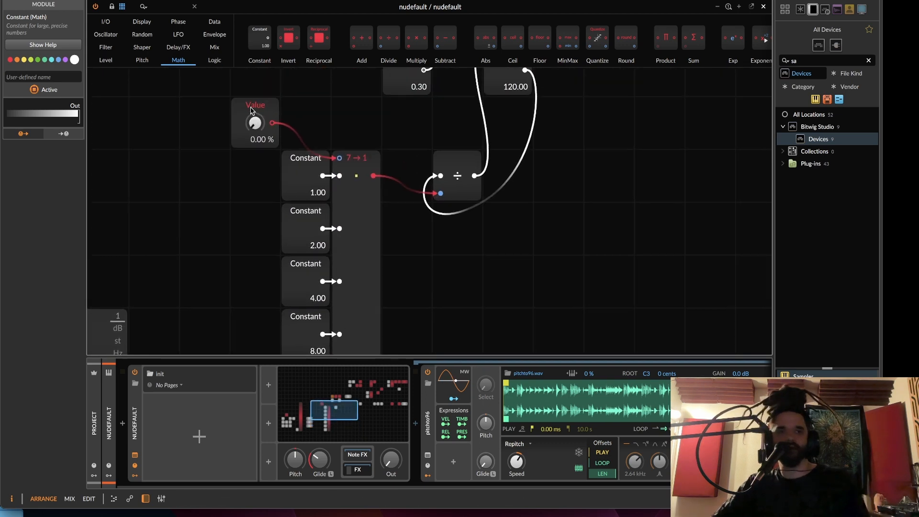
pyautogui.moveTo(255, 123); pyautogui.dragTo(255, 163)
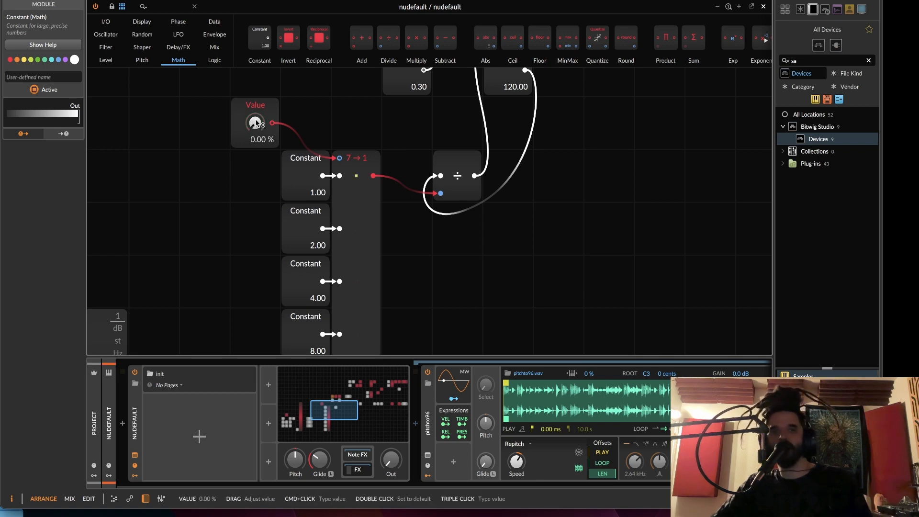
pyautogui.moveTo(329, 245); pyautogui.dragTo(246, 320)
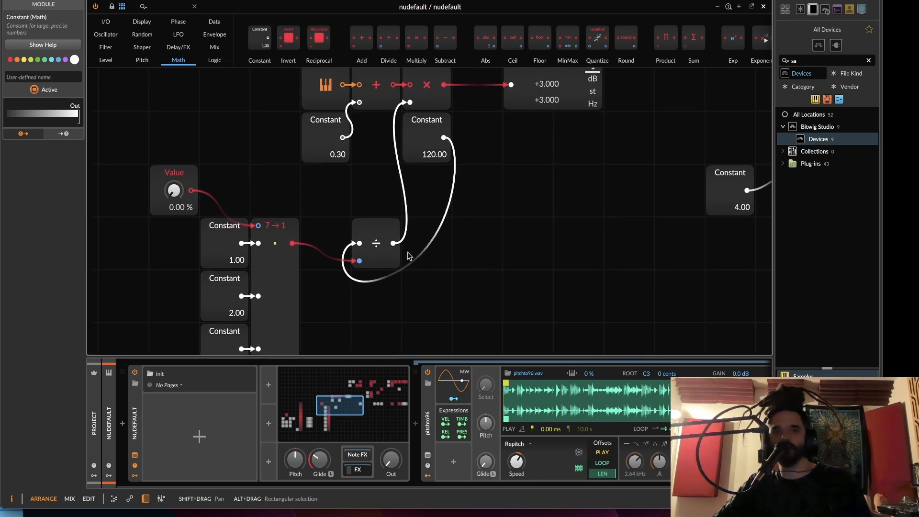
# - Turn the Value feeding the Merge's Select In up to 53.5 % to try a different division
pyautogui.moveTo(408, 255); pyautogui.dragTo(480, 279)
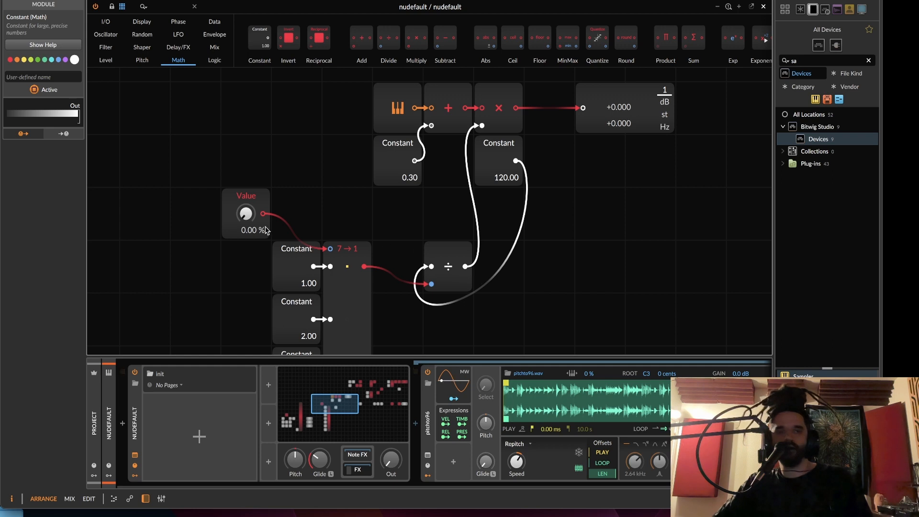
pyautogui.moveTo(266, 231); pyautogui.dragTo(248, 208)
pyautogui.moveTo(393, 272); pyautogui.dragTo(281, 201)
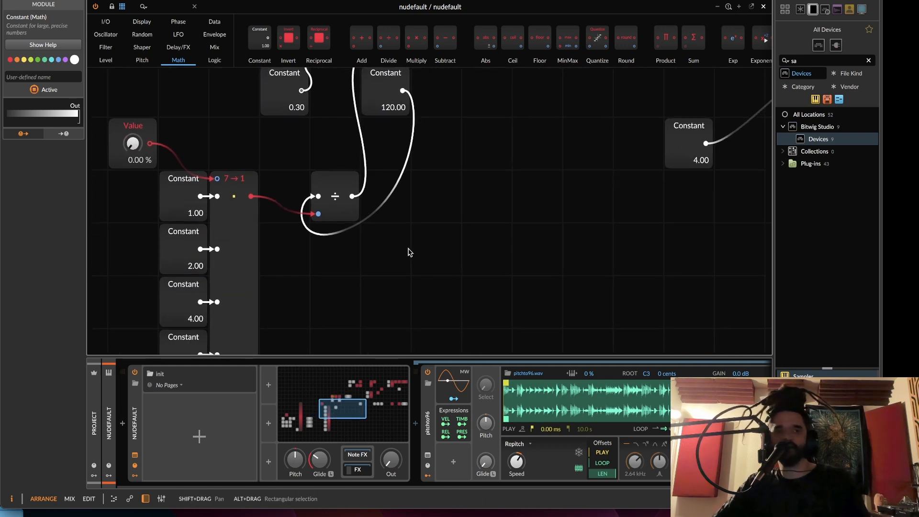
pyautogui.scroll(-2, 408, 251)
pyautogui.moveTo(214, 161); pyautogui.dragTo(214, 120)
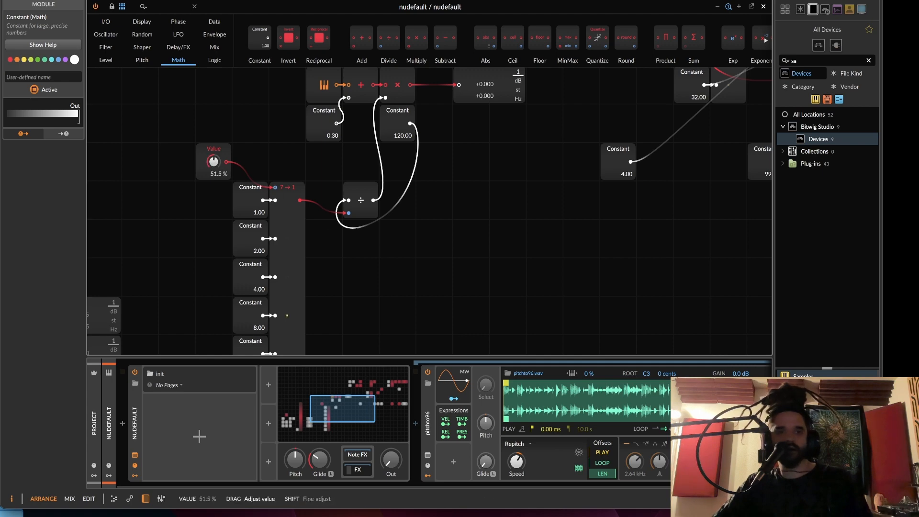
pyautogui.moveTo(433, 238); pyautogui.dragTo(344, 295)
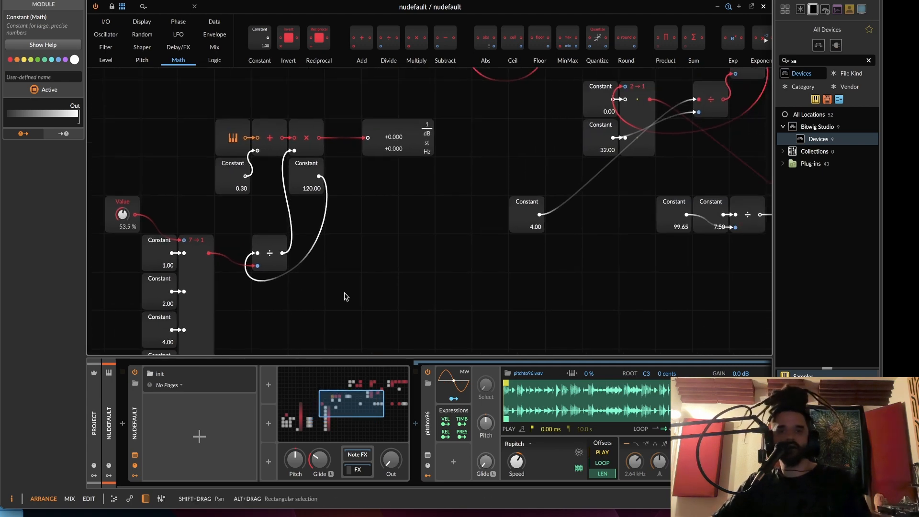
pyautogui.scroll(-2, 347, 295)
pyautogui.scroll(1, 359, 291)
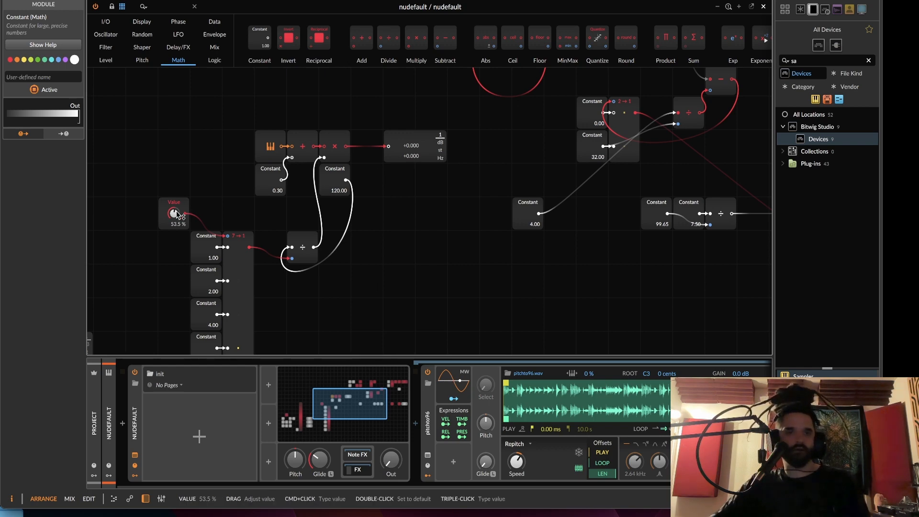
pyautogui.moveTo(173, 213); pyautogui.dragTo(174, 221)
pyautogui.scroll(-3, 377, 225)
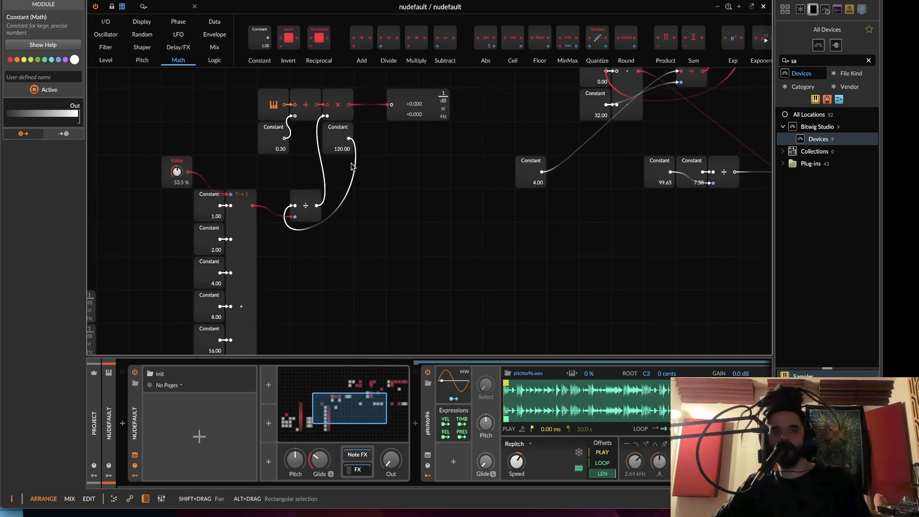
# - Add a Value module in the empty area beyond the Divide, name it "loop length" and set it to 100 %
pyautogui.click(306, 201)
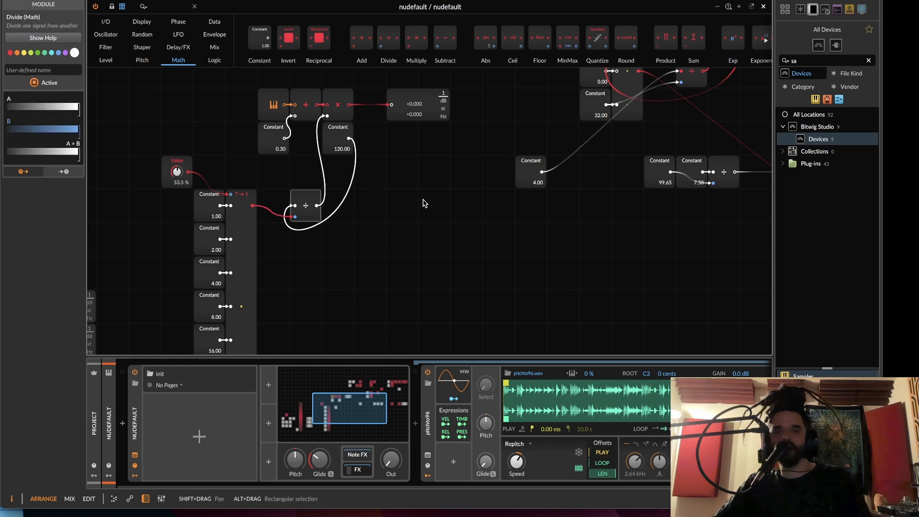
pyautogui.moveTo(421, 200); pyautogui.dragTo(378, 214)
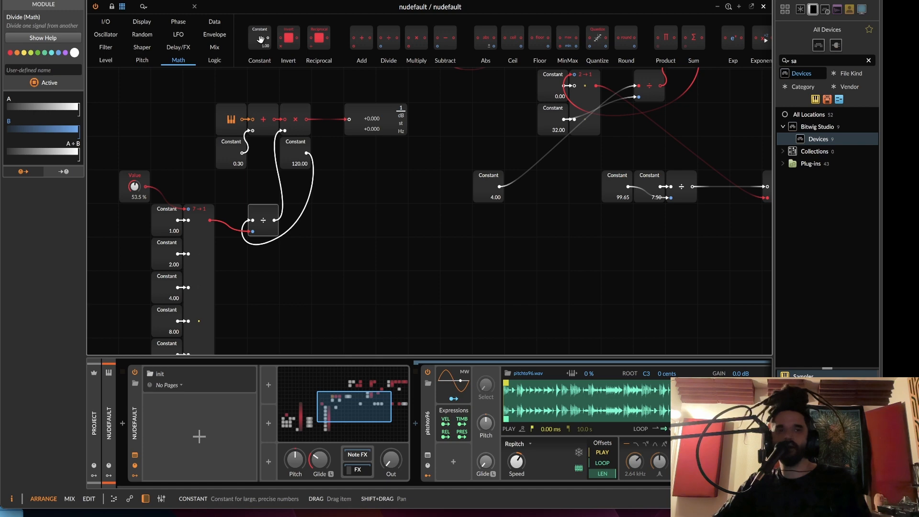
pyautogui.click(103, 61)
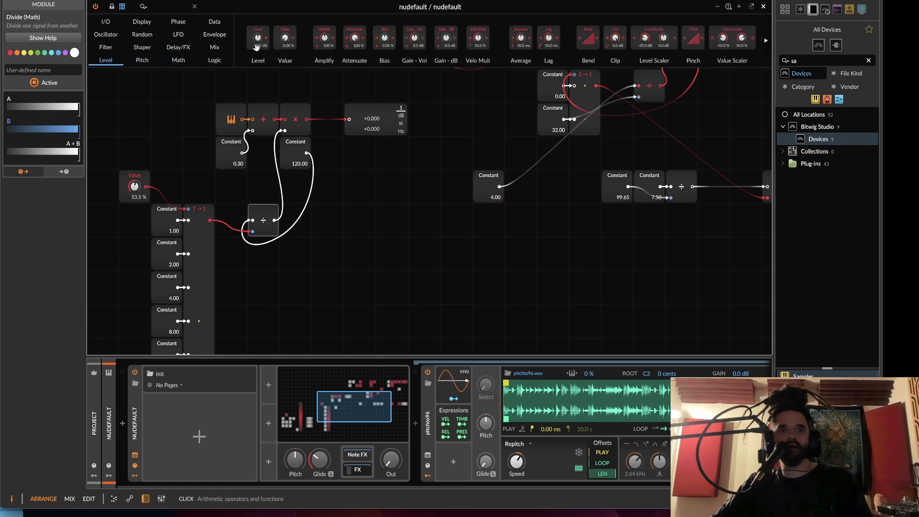
pyautogui.moveTo(285, 39); pyautogui.dragTo(392, 254)
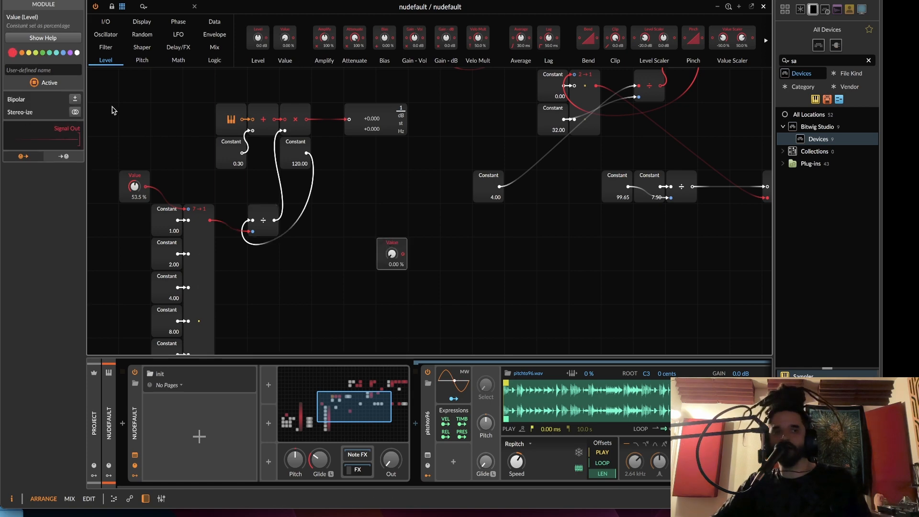
pyautogui.click(34, 70)
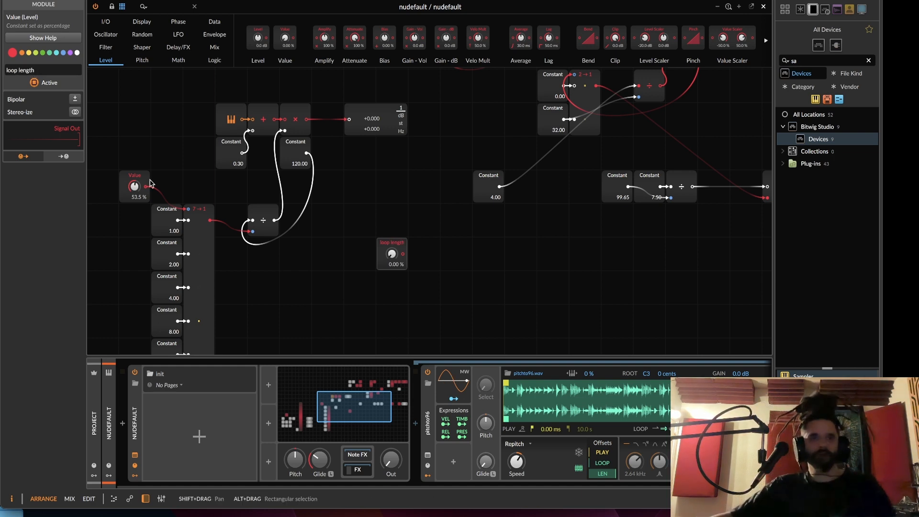
pyautogui.moveTo(392, 254); pyautogui.dragTo(392, 215)
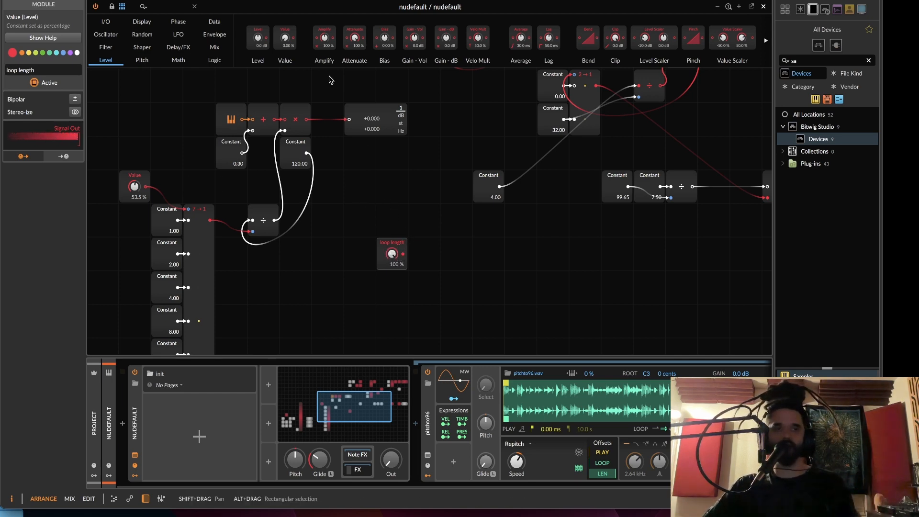
# - Add a Divide module after loop length and connect the Merge's output to its divisor input
pyautogui.click(181, 63)
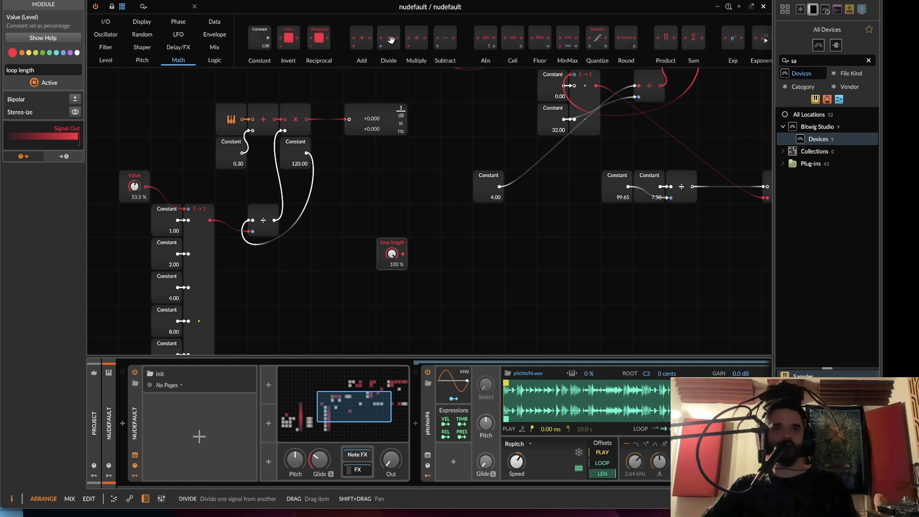
pyautogui.moveTo(389, 38); pyautogui.dragTo(430, 257)
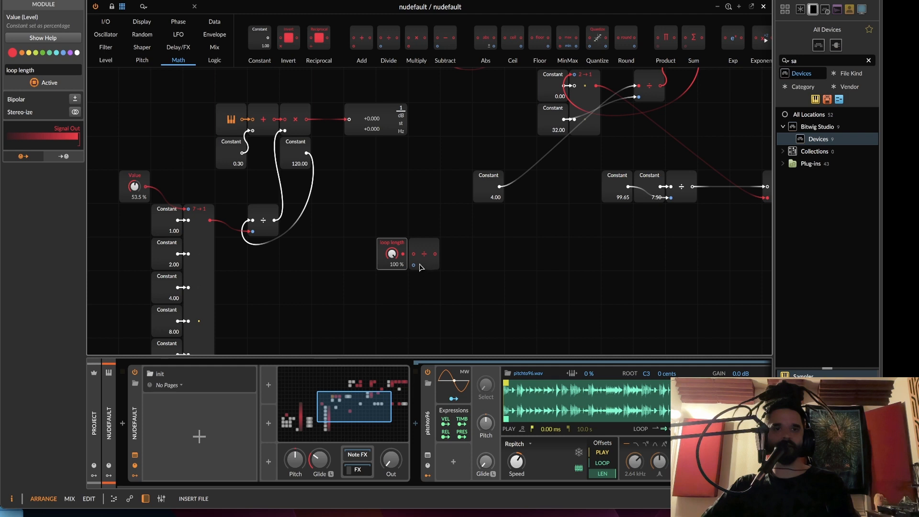
pyautogui.moveTo(414, 265); pyautogui.dragTo(205, 215)
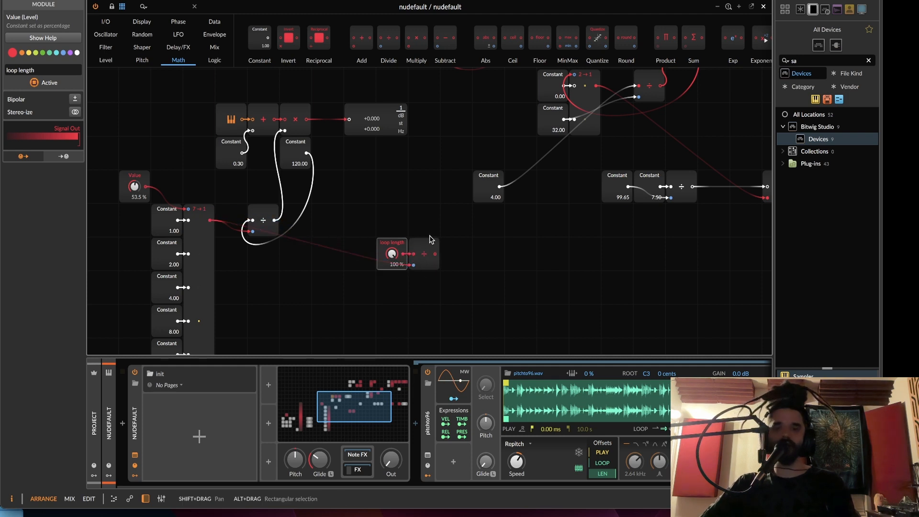
# - Add a Modulator Out after the new Divide and name it "loop len"
pyautogui.click(105, 21)
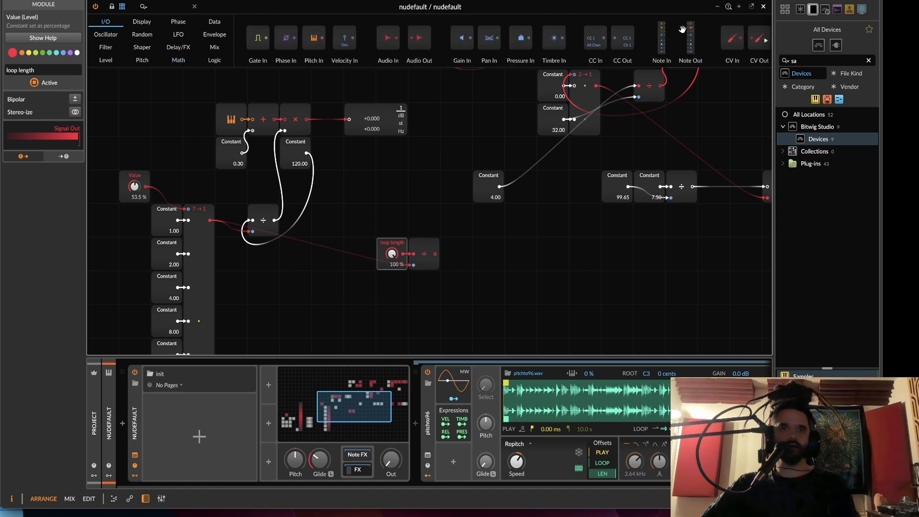
pyautogui.hscroll(3, 236, 62)
pyautogui.moveTo(757, 36); pyautogui.dragTo(456, 253)
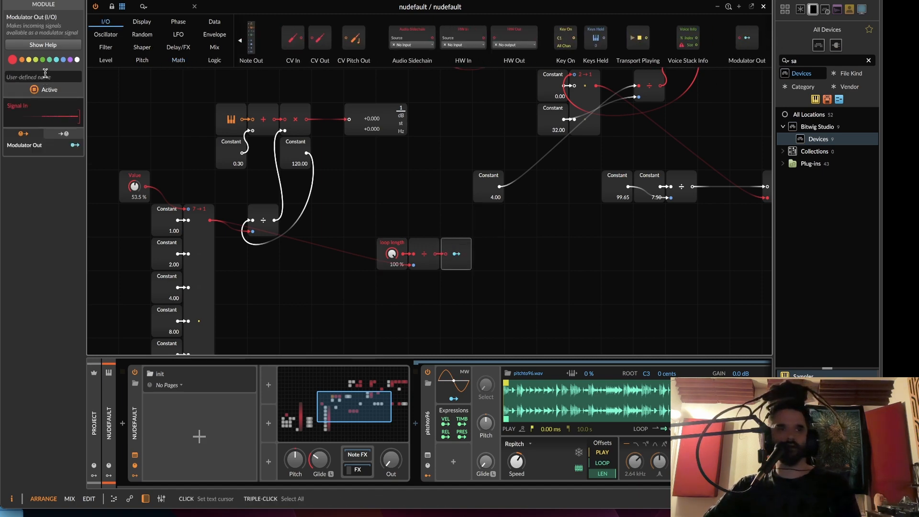
pyautogui.click(45, 73)
pyautogui.write('loop len')
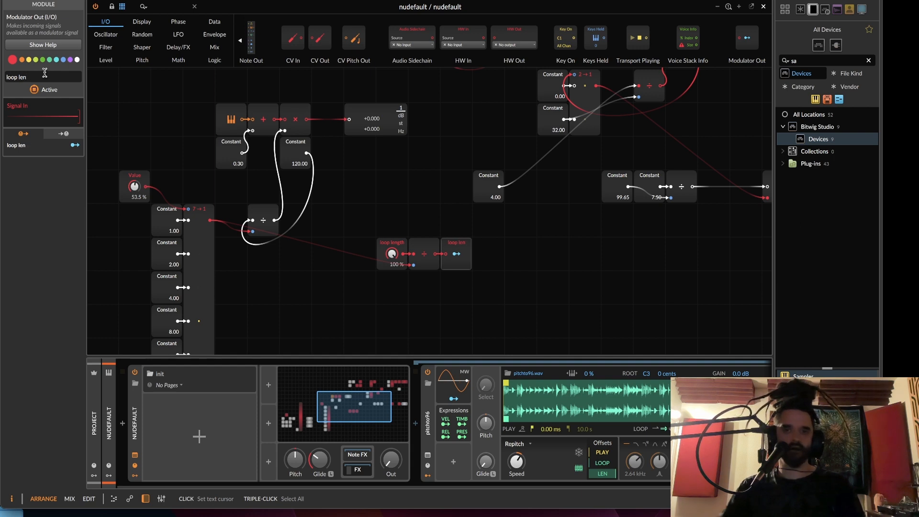
# - Lower the sampler's Len offset to its minimum and map the loop len modulator to it with an amount of 1.000
pyautogui.moveTo(603, 474); pyautogui.dragTo(603, 516)
pyautogui.click(457, 254)
pyautogui.moveTo(603, 473); pyautogui.dragTo(603, 421)
pyautogui.click(457, 255)
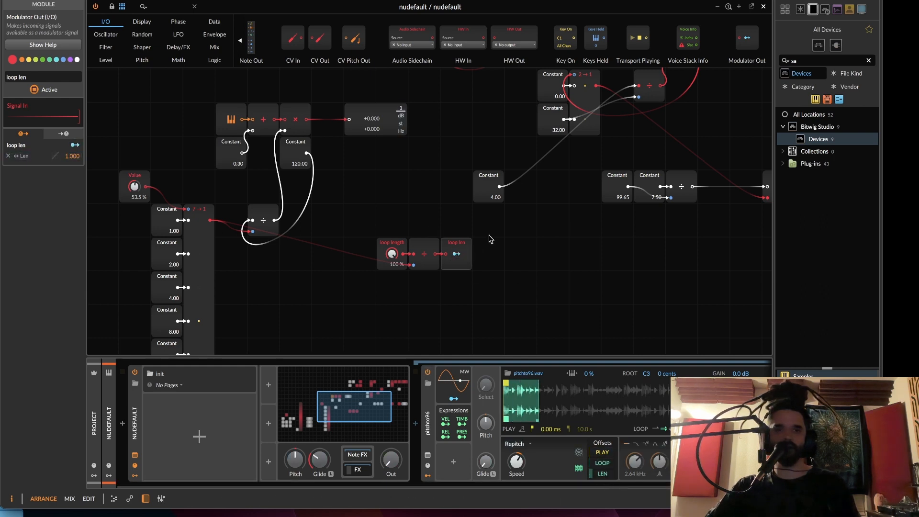
# - Test the divisions by raising the Merge's selector Value to 99.5 %, and settle it at 39 %
pyautogui.moveTo(134, 186); pyautogui.dragTo(134, 158)
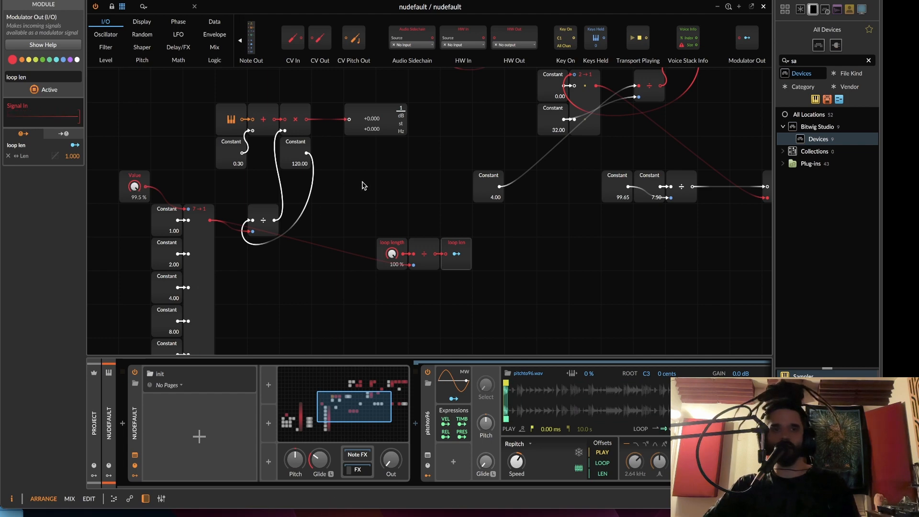
pyautogui.click(304, 113)
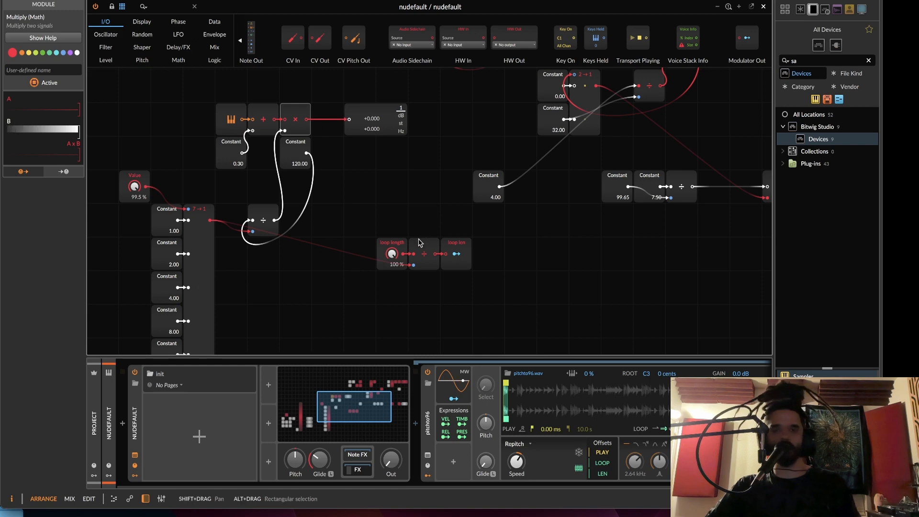
pyautogui.moveTo(391, 254); pyautogui.dragTo(391, 212)
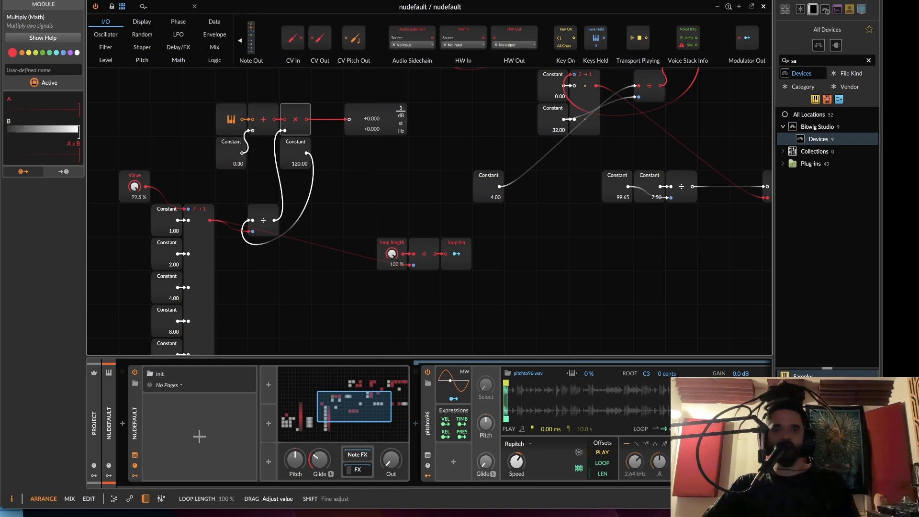
pyautogui.click(393, 242)
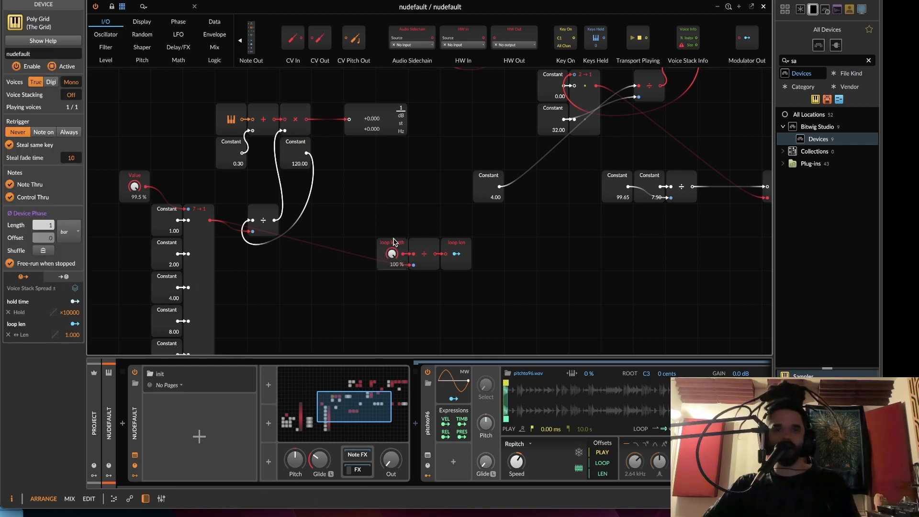
pyautogui.moveTo(134, 187); pyautogui.dragTo(134, 215)
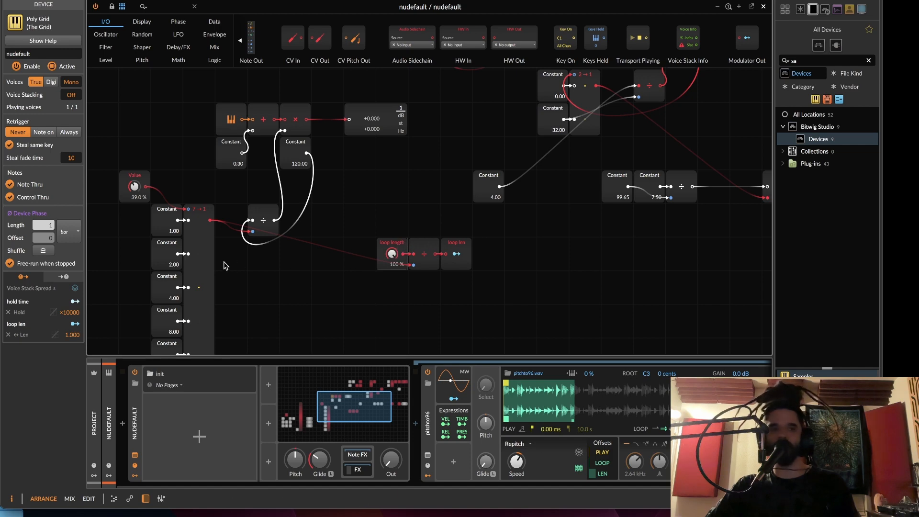
pyautogui.scroll(1, 451, 262)
pyautogui.hscroll(1, 451, 262)
pyautogui.hscroll(-2, 451, 262)
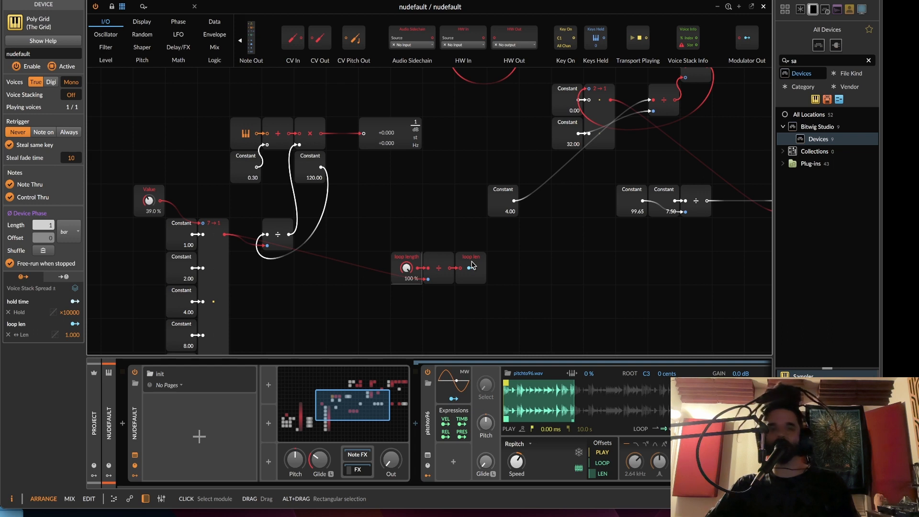
# - Move the loop length Value above its Divide and the loop len modulator away from the Divide's output
pyautogui.moveTo(407, 261); pyautogui.dragTo(401, 227)
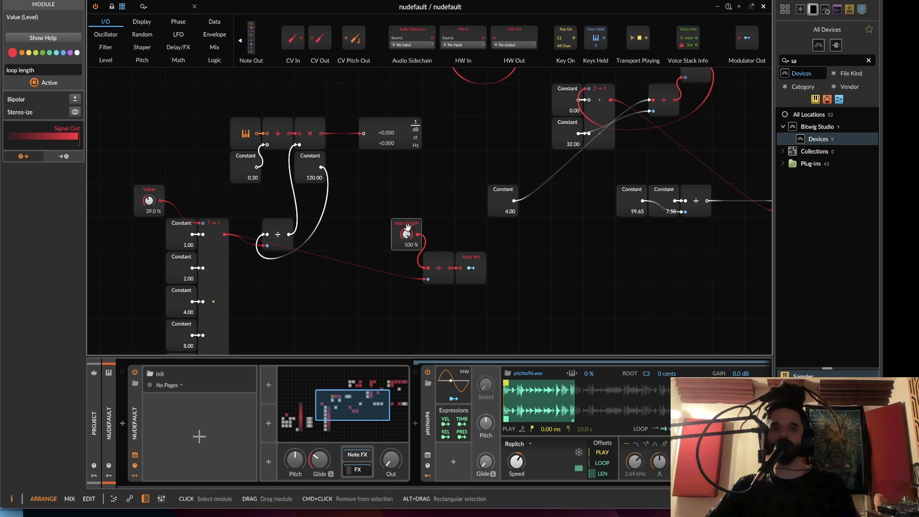
pyautogui.click(478, 256)
pyautogui.moveTo(478, 256); pyautogui.dragTo(574, 287)
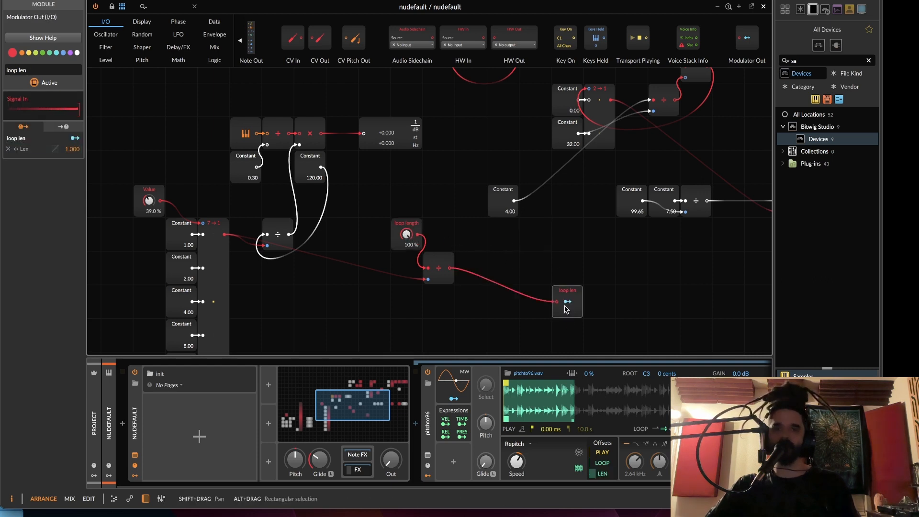
# - Move the 4.00 Constant aside and replace its cable into the Divide beside the 2-to-1 Merge with the loop length Divide's output
pyautogui.moveTo(511, 276); pyautogui.dragTo(433, 317)
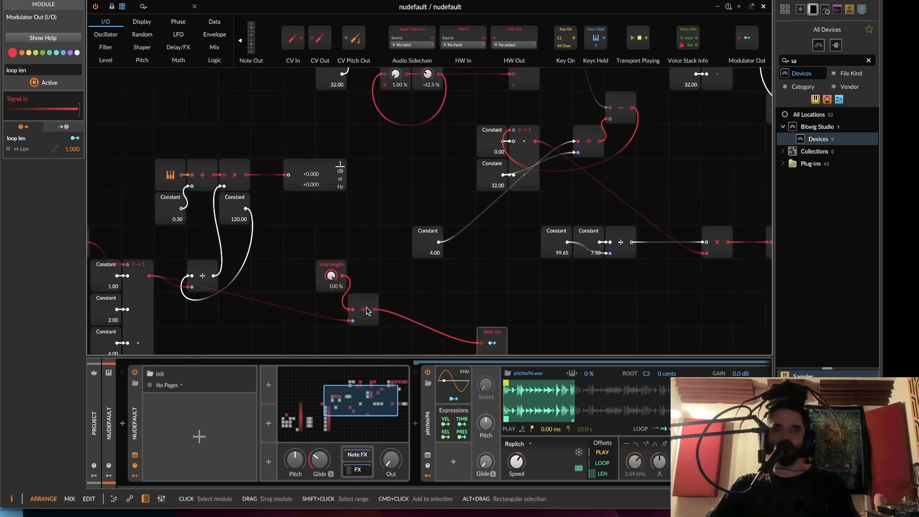
pyautogui.moveTo(432, 230); pyautogui.dragTo(400, 196)
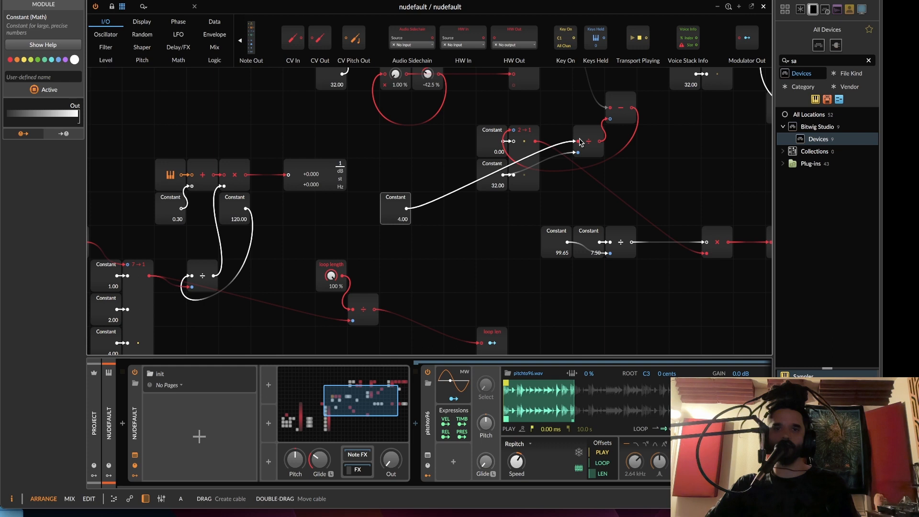
pyautogui.moveTo(580, 142); pyautogui.dragTo(372, 299)
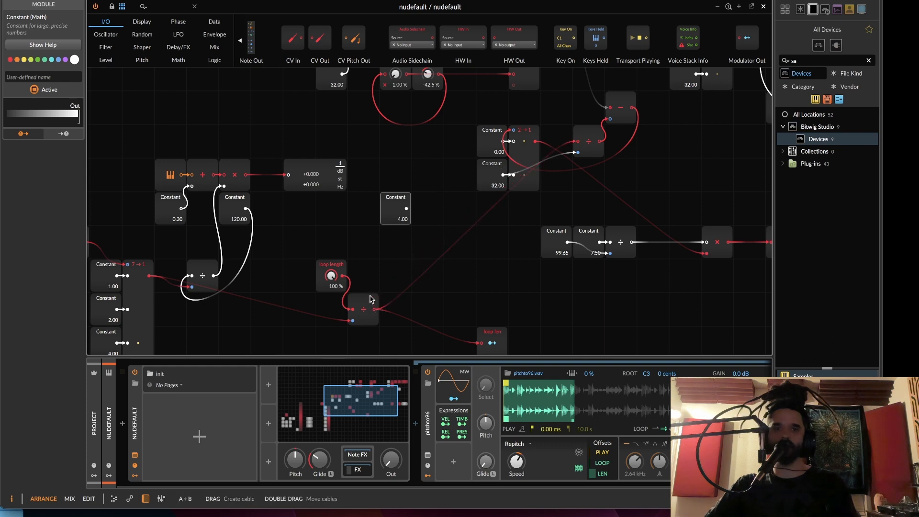
# - Try deleting the Divide between loop length and the loop len modulator, and undo the deletion
pyautogui.scroll(-4, 551, 428)
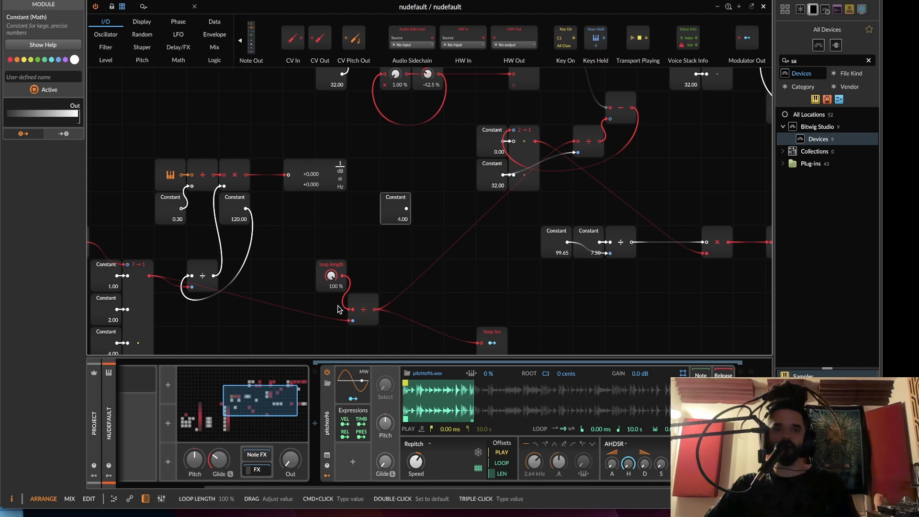
pyautogui.moveTo(333, 303); pyautogui.dragTo(399, 263)
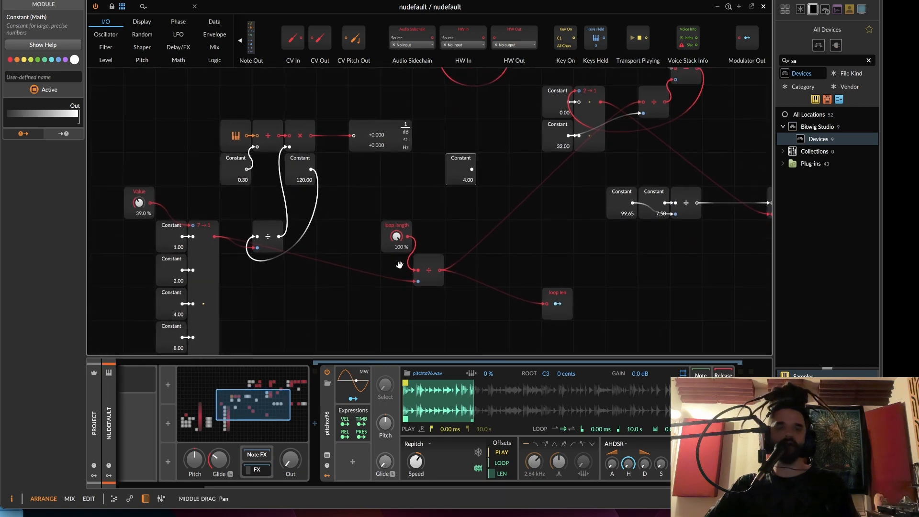
pyautogui.click(435, 266)
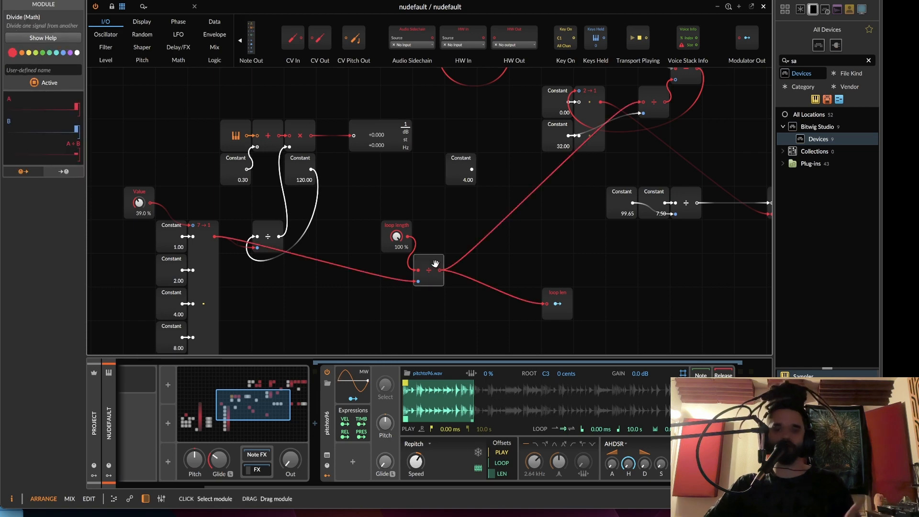
pyautogui.press('Delete')
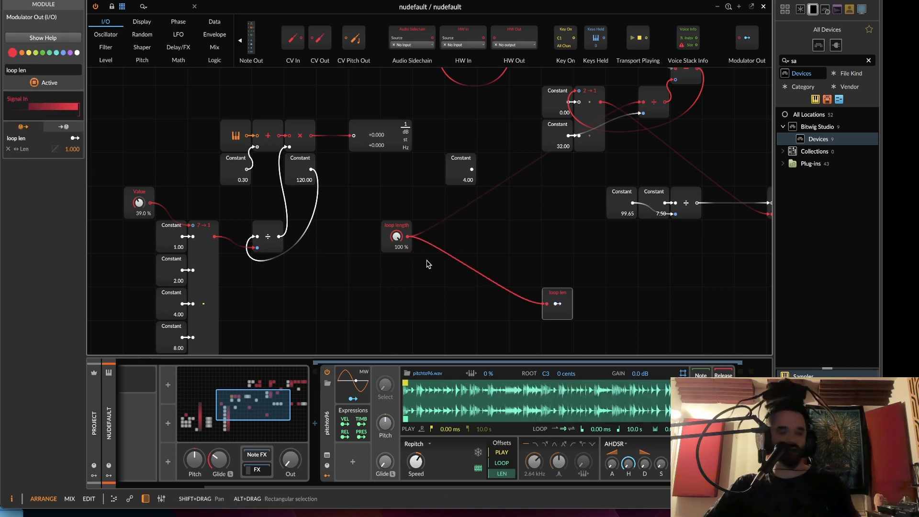
pyautogui.press('super+z')
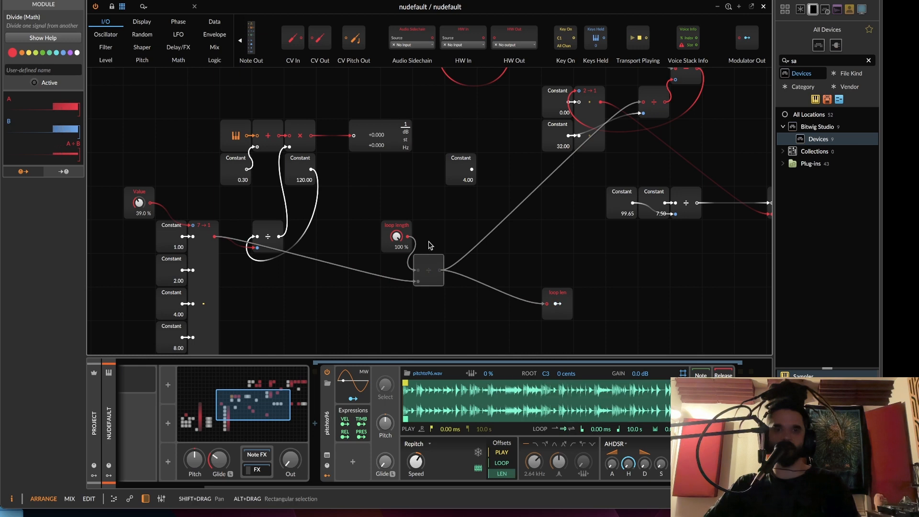
# - Move the inactive Divide aside and wire loop length directly into the upper Divide beside the 2-to-1 Merge and into the loop len modulator
pyautogui.moveTo(408, 236); pyautogui.dragTo(642, 102)
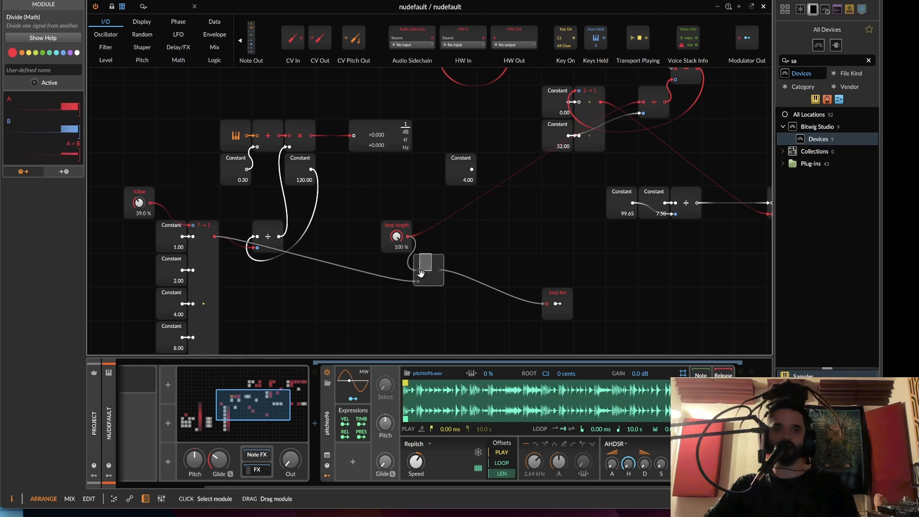
pyautogui.moveTo(431, 258); pyautogui.dragTo(399, 291)
pyautogui.moveTo(408, 237); pyautogui.dragTo(590, 213)
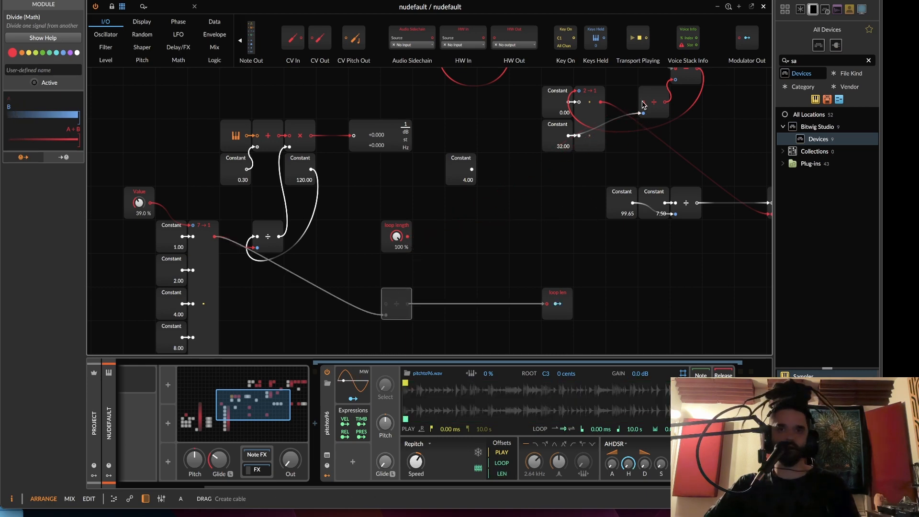
pyautogui.moveTo(643, 105); pyautogui.dragTo(410, 237)
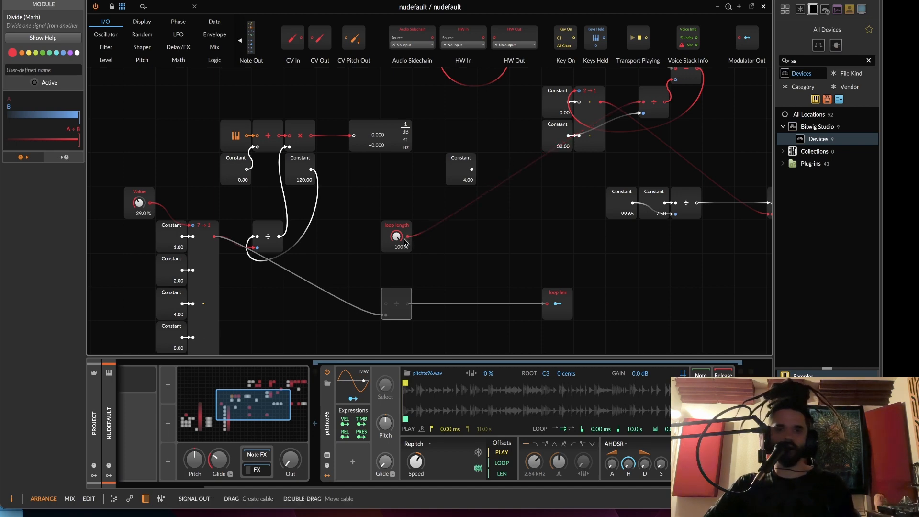
pyautogui.moveTo(404, 241)
pyautogui.mouseDown()
pyautogui.moveTo(405, 261)
pyautogui.moveTo(405, 230)
pyautogui.mouseUp()
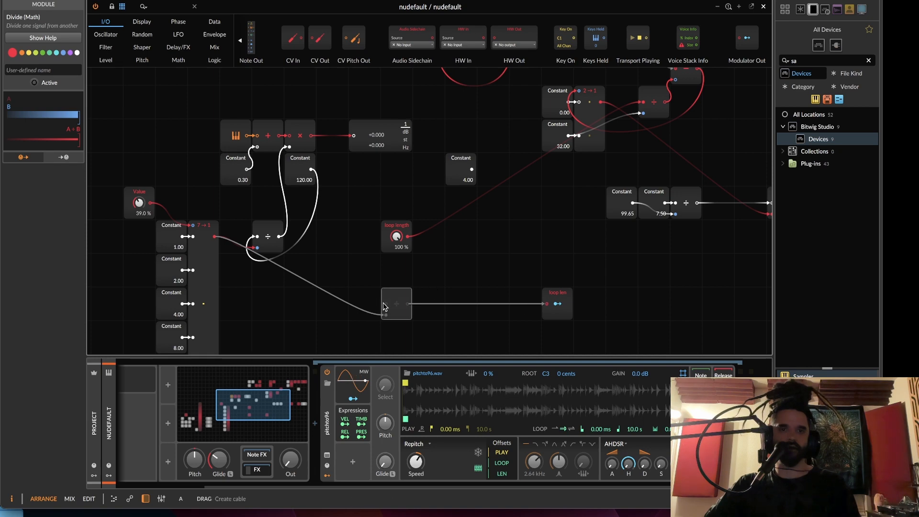
pyautogui.moveTo(385, 304)
pyautogui.mouseDown()
pyautogui.moveTo(408, 246)
pyautogui.moveTo(393, 312)
pyautogui.mouseUp()
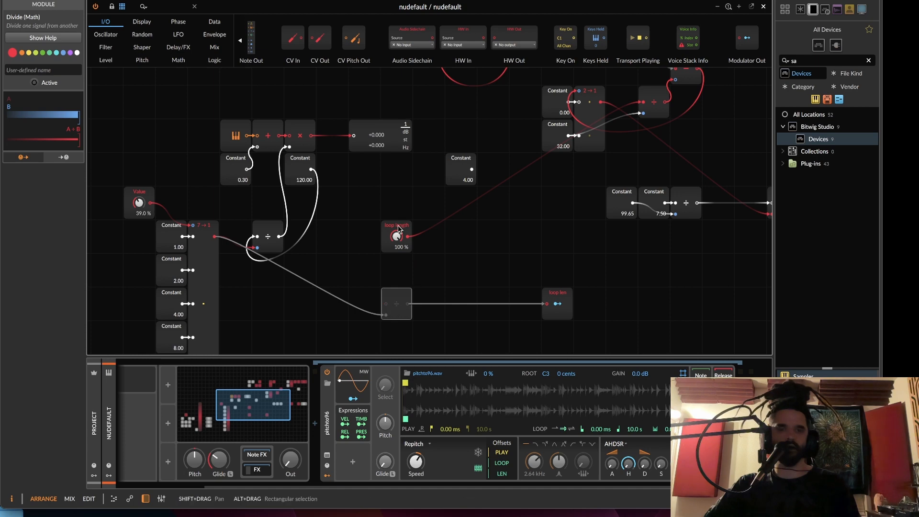
pyautogui.moveTo(396, 236); pyautogui.dragTo(397, 258)
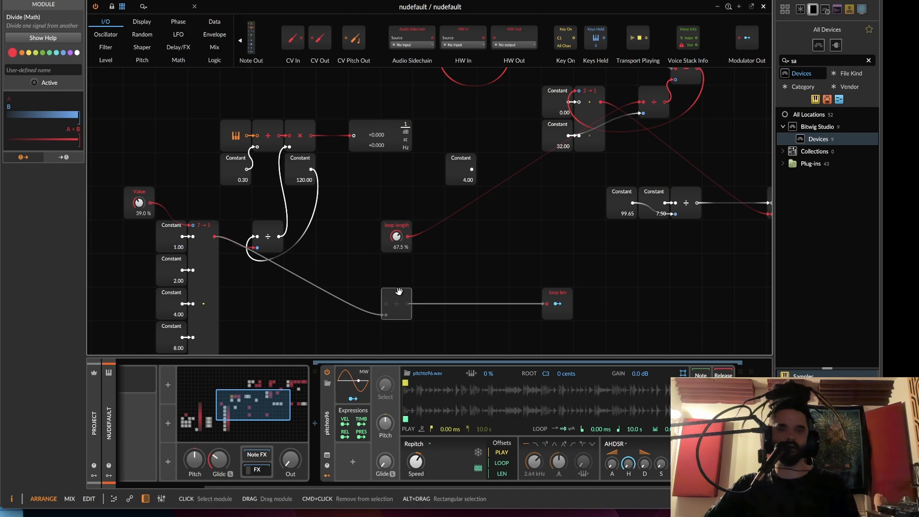
pyautogui.moveTo(408, 236); pyautogui.dragTo(546, 303)
# - Test the direct connection by lowering loop length to 51 % and returning it to 100 %
pyautogui.moveTo(396, 236); pyautogui.dragTo(397, 190)
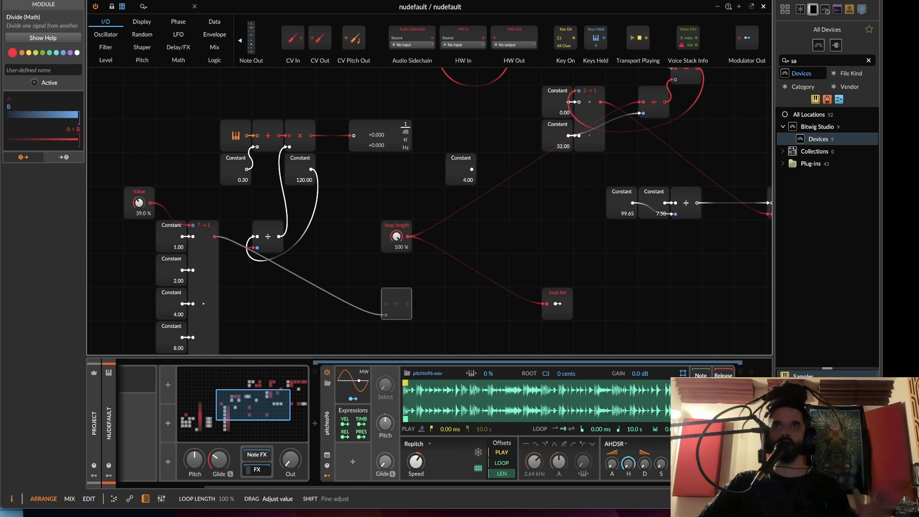
pyautogui.moveTo(397, 190); pyautogui.dragTo(396, 237)
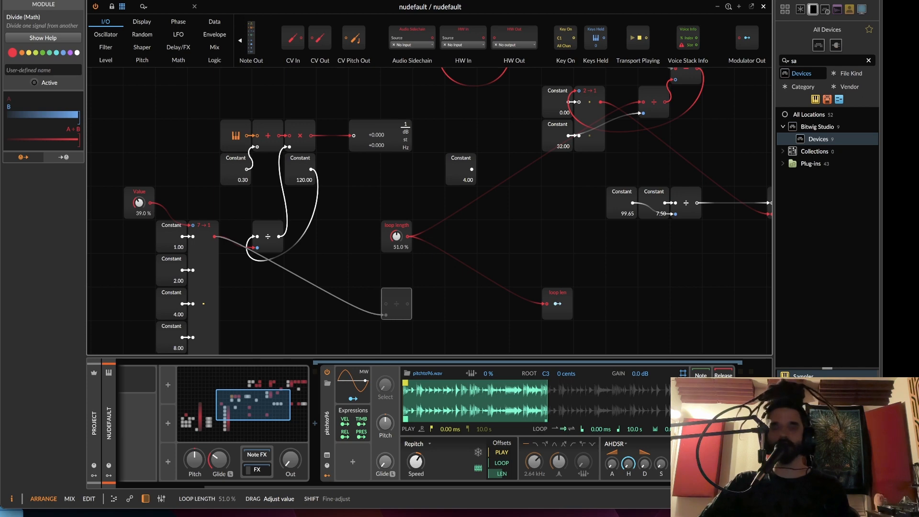
pyautogui.moveTo(396, 237); pyautogui.dragTo(493, 271)
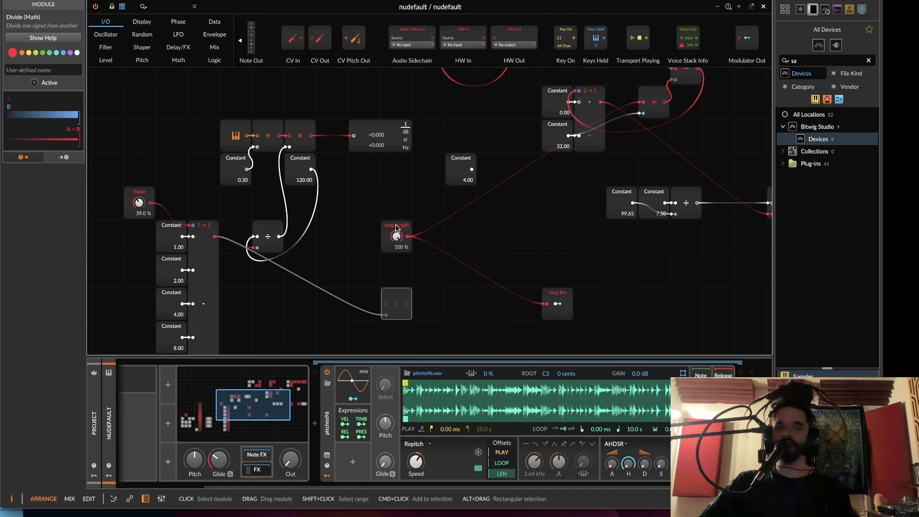
# - Add a Log module with base 2, feed it from loop length, and connect its output to the upper Divide
pyautogui.click(178, 60)
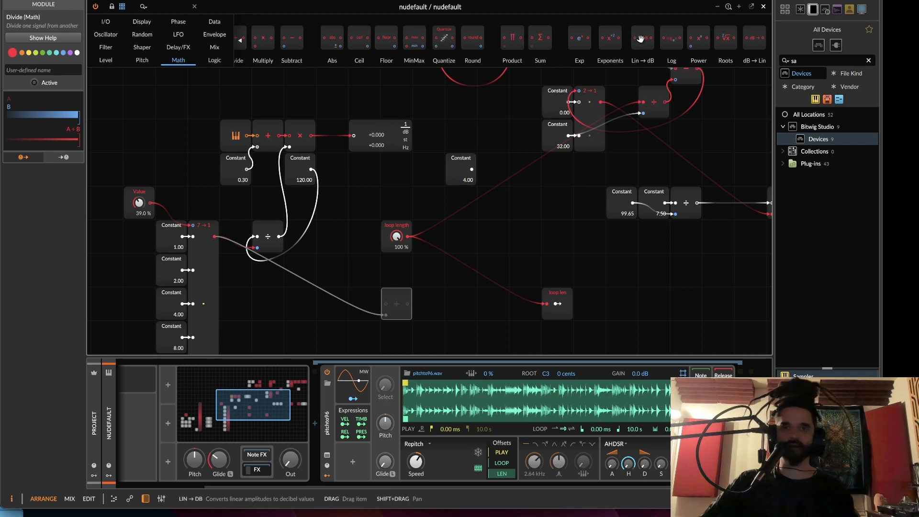
pyautogui.moveTo(674, 36); pyautogui.dragTo(538, 205)
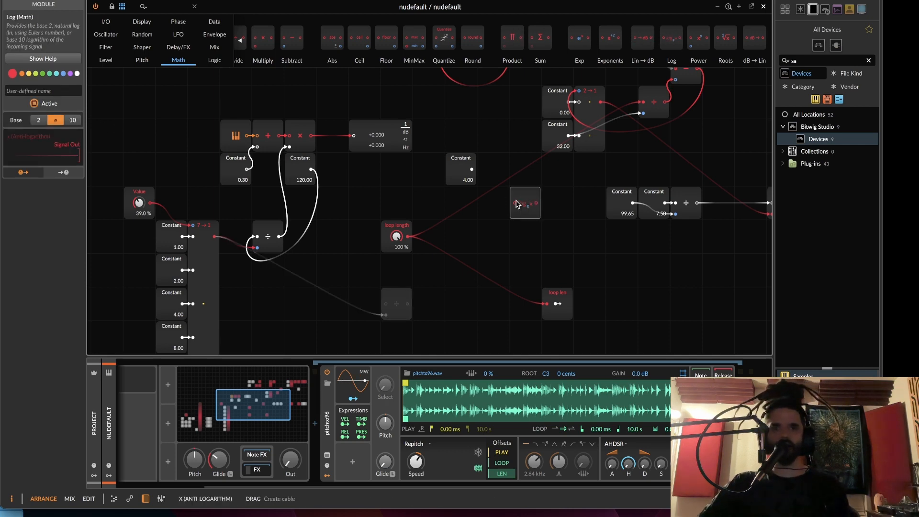
pyautogui.moveTo(407, 236); pyautogui.dragTo(519, 209)
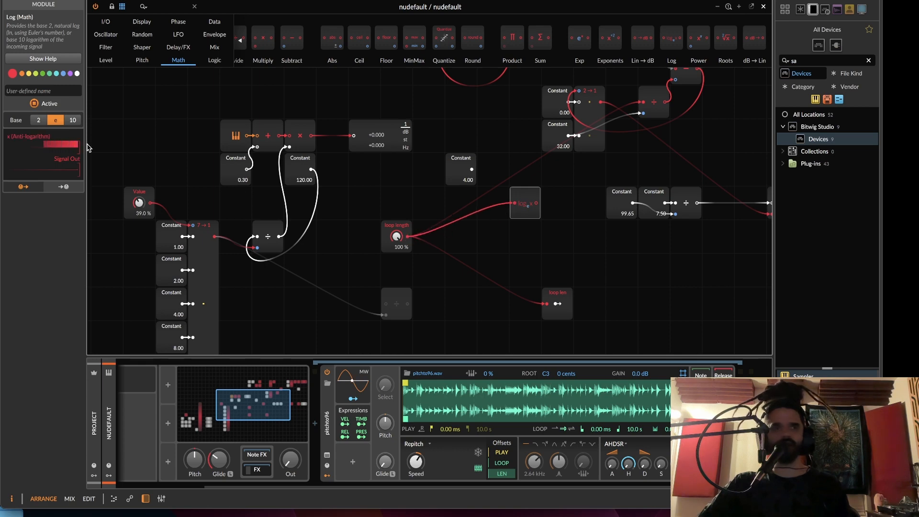
pyautogui.click(39, 119)
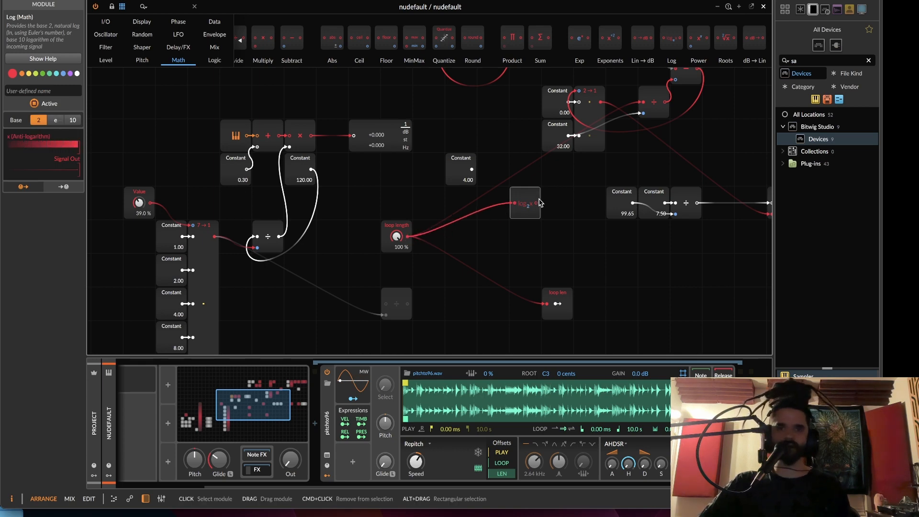
pyautogui.moveTo(539, 202); pyautogui.dragTo(644, 102)
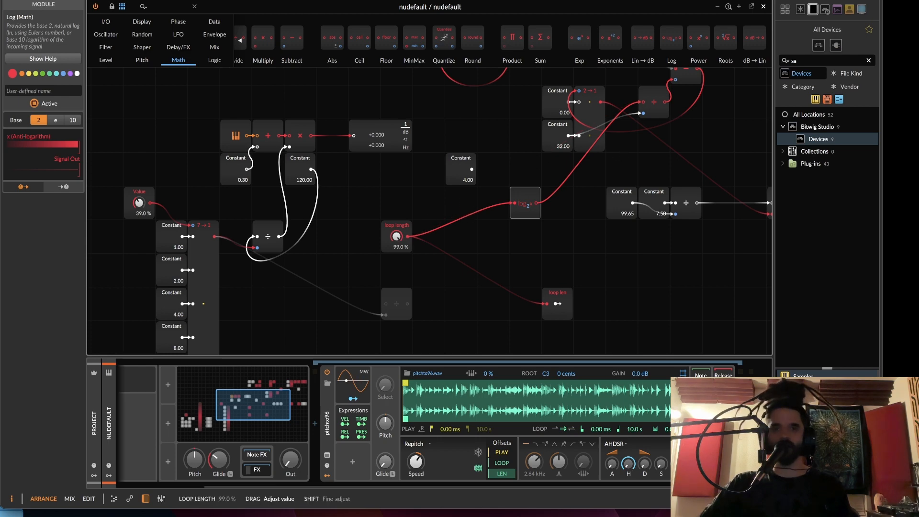
# - Attach a Value Readout to the Log's output and check it with loop length at 0 % and 75.5 %
pyautogui.doubleClick(397, 236)
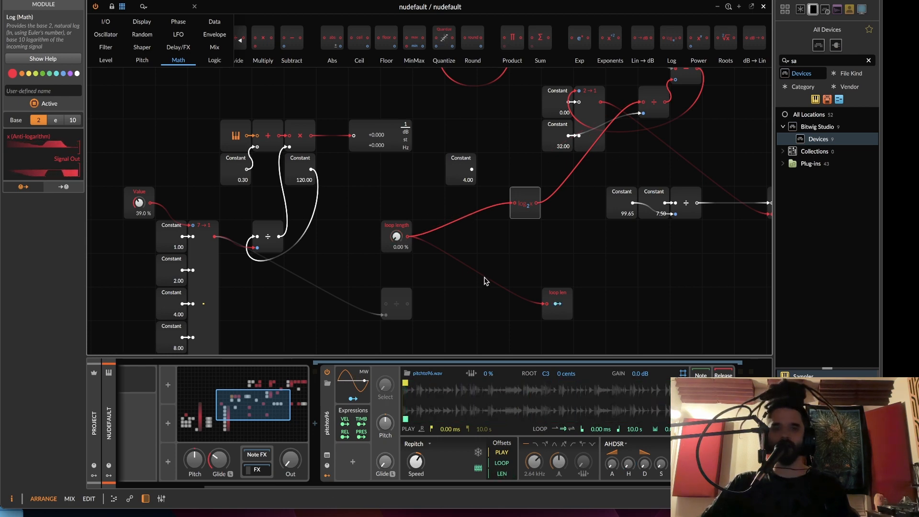
pyautogui.click(141, 22)
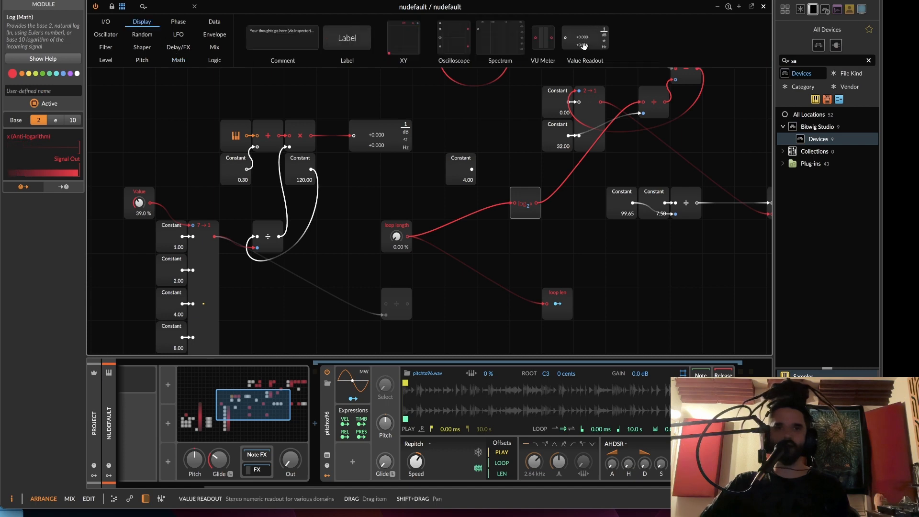
pyautogui.moveTo(585, 38); pyautogui.dragTo(638, 236)
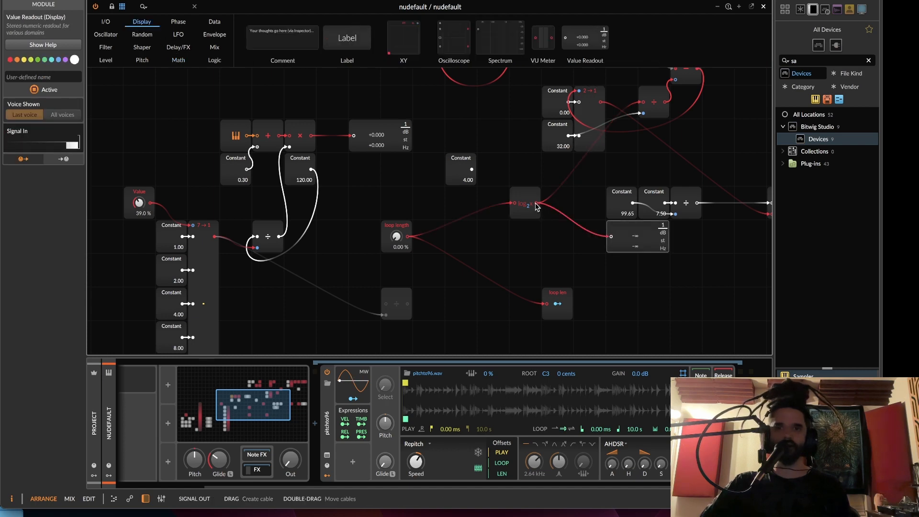
pyautogui.moveTo(396, 236); pyautogui.dragTo(397, 203)
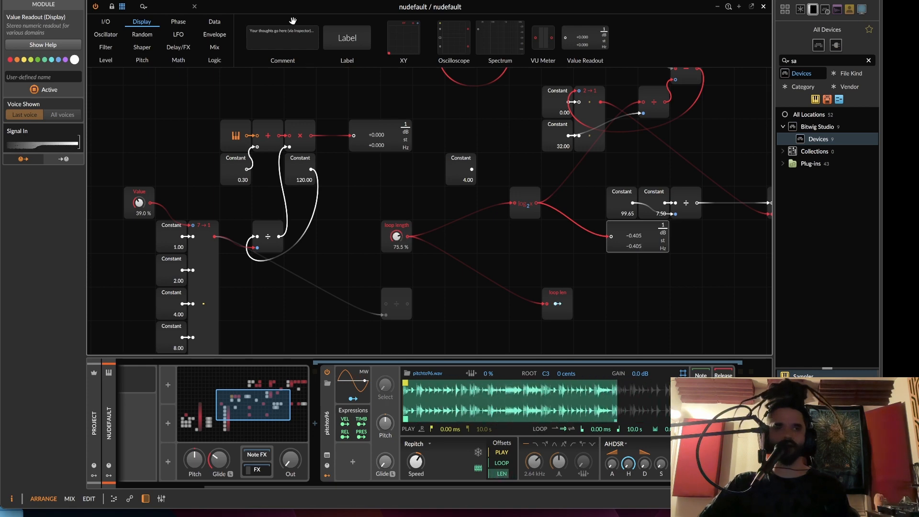
# - Insert an Invert module between the Log and its outgoing connections, and set loop length to 50 %
pyautogui.click(178, 60)
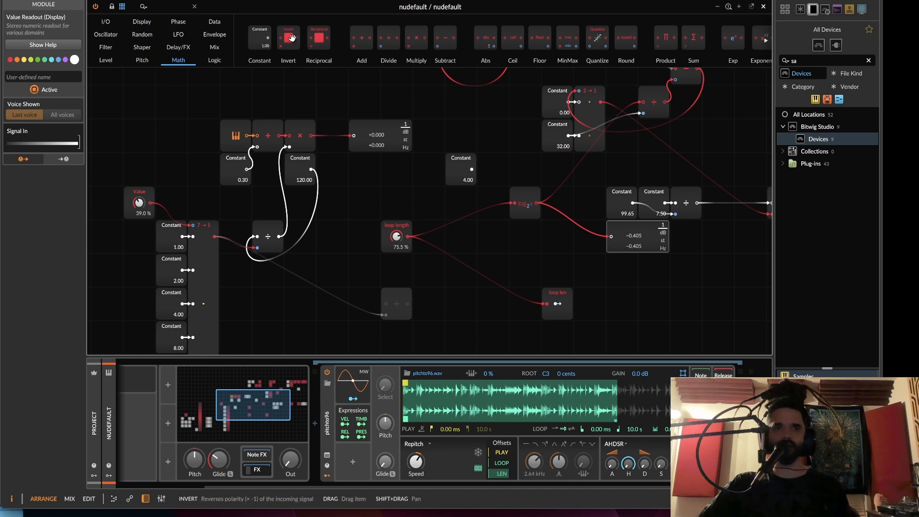
pyautogui.moveTo(537, 208); pyautogui.dragTo(538, 207)
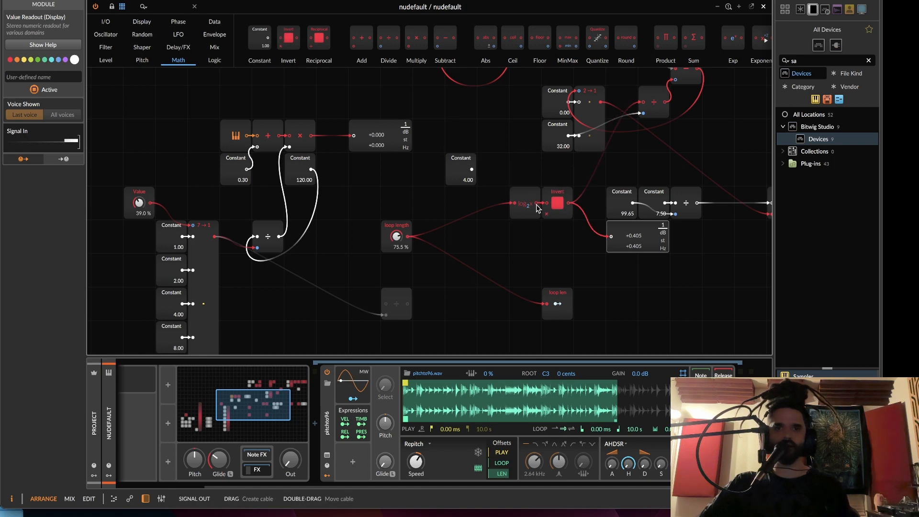
pyautogui.moveTo(399, 241); pyautogui.dragTo(399, 260)
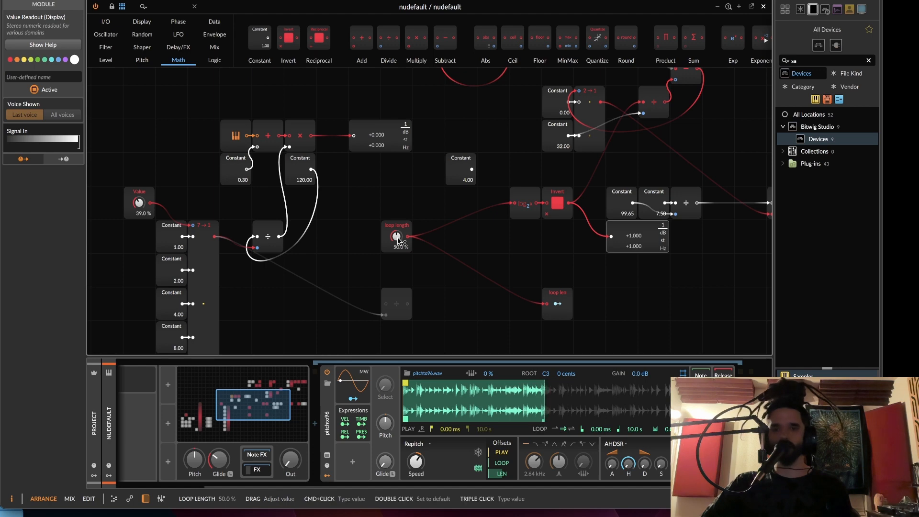
# - Set loop length to 25 % and examine the inverted Log's readout and its path to the hold time modulator
pyautogui.moveTo(532, 150); pyautogui.dragTo(293, 248)
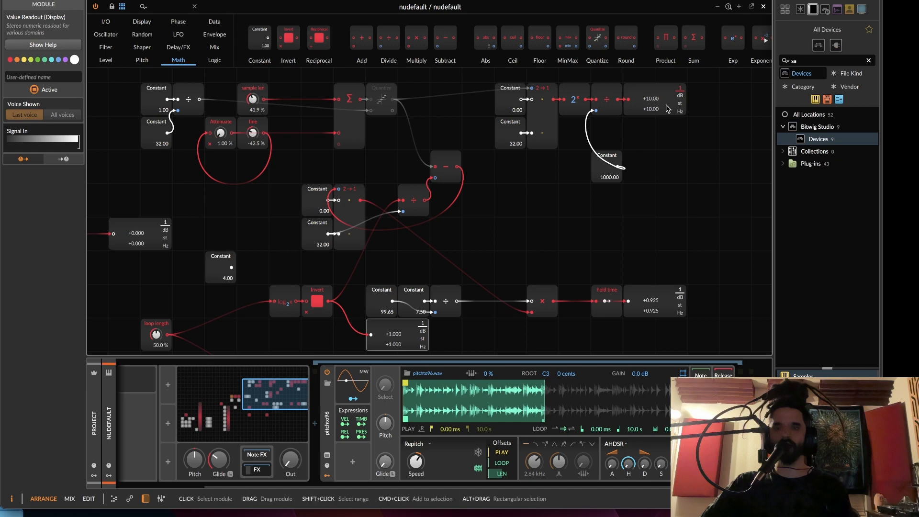
pyautogui.moveTo(376, 192); pyautogui.dragTo(573, 71)
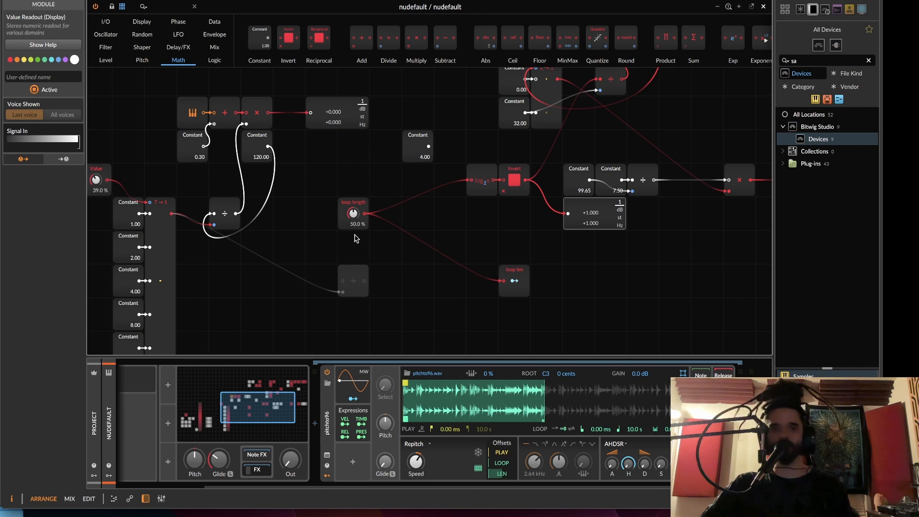
pyautogui.moveTo(353, 213); pyautogui.dragTo(352, 247)
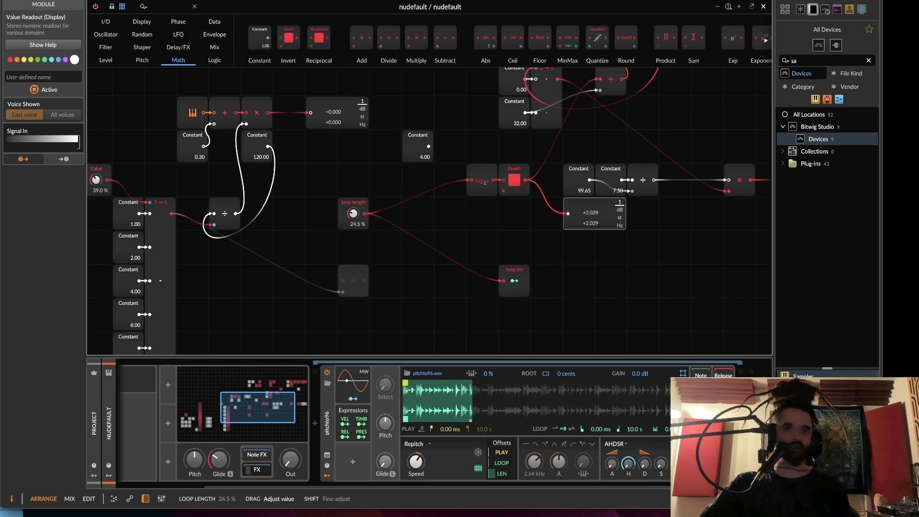
pyautogui.moveTo(353, 214); pyautogui.dragTo(353, 212)
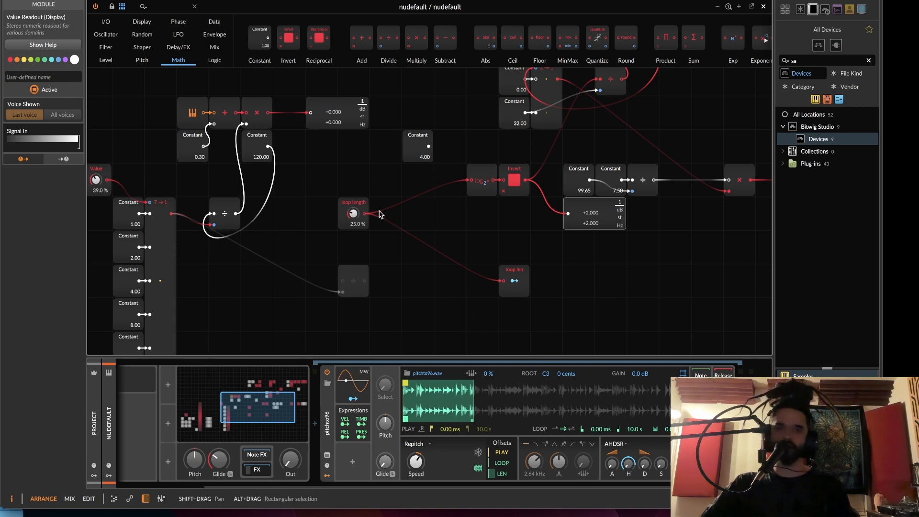
pyautogui.moveTo(423, 199); pyautogui.dragTo(550, 191)
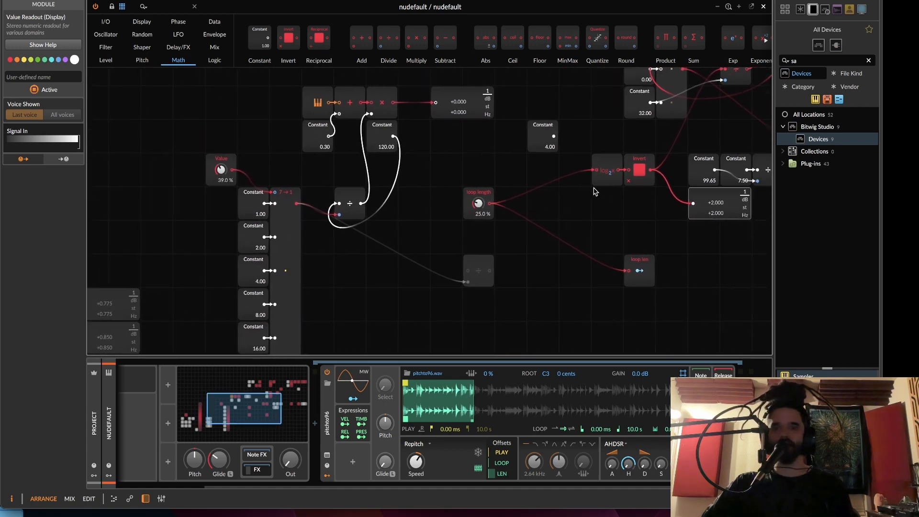
pyautogui.moveTo(638, 178); pyautogui.dragTo(487, 227)
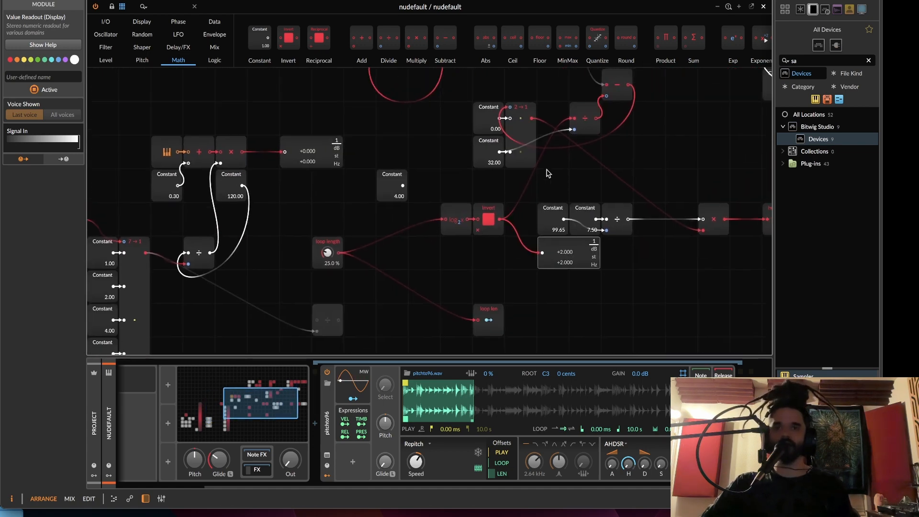
pyautogui.moveTo(530, 186); pyautogui.dragTo(536, 167)
pyautogui.moveTo(470, 174); pyautogui.dragTo(603, 155)
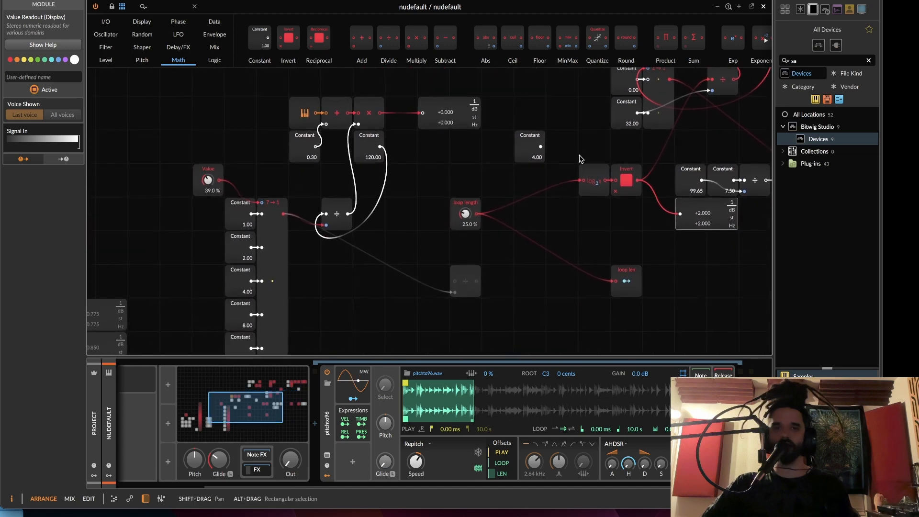
# - Set loop length to 100 %, then reactivate the unused Divide and insert it between loop length and its Log and loop len connections
pyautogui.moveTo(467, 213); pyautogui.dragTo(473, 214)
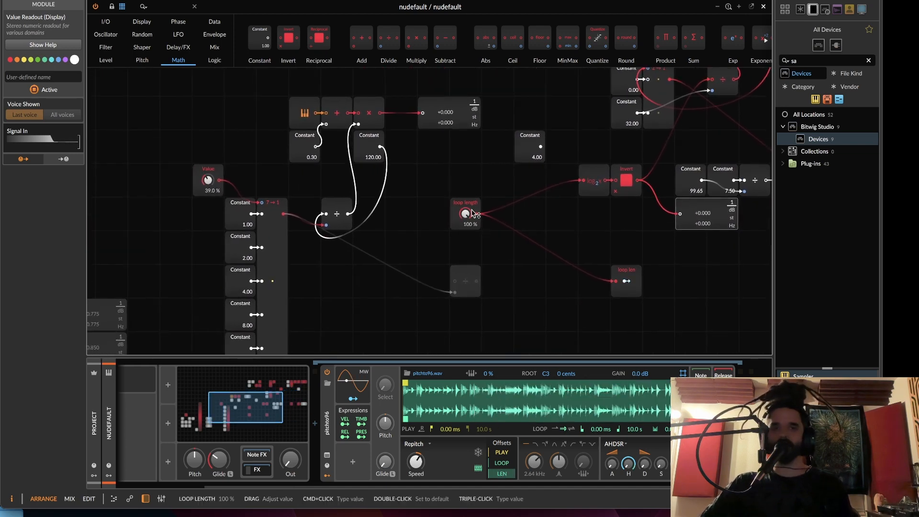
pyautogui.click(467, 274)
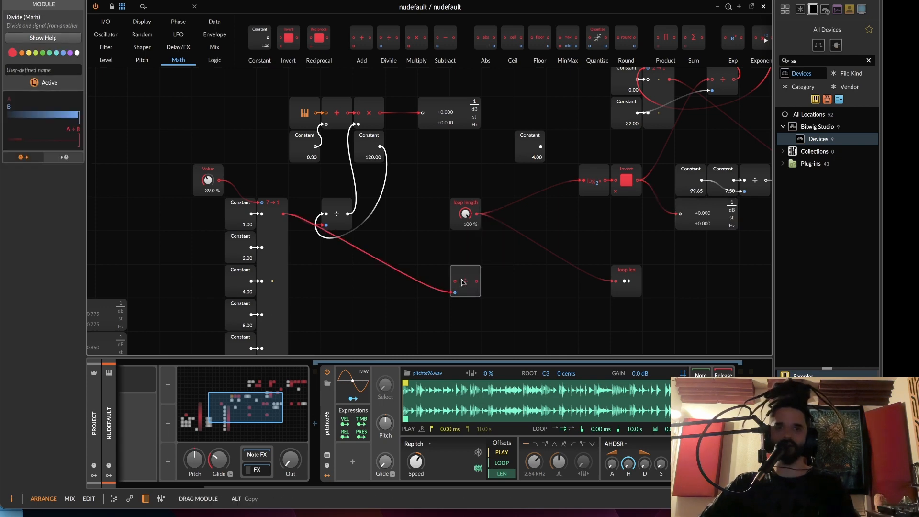
pyautogui.moveTo(477, 215); pyautogui.dragTo(477, 216)
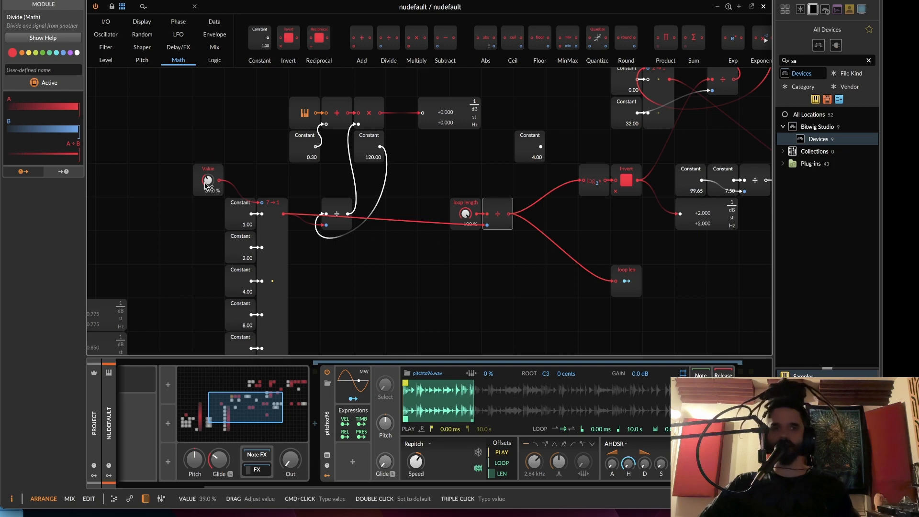
# - Test the divisions with the Merge's selector Value at 34 %, settle it at 46.5 %, and adjust the device's output level
pyautogui.moveTo(208, 180)
pyautogui.mouseDown()
pyautogui.moveTo(208, 153)
pyautogui.moveTo(208, 192)
pyautogui.moveTo(208, 173)
pyautogui.mouseUp()
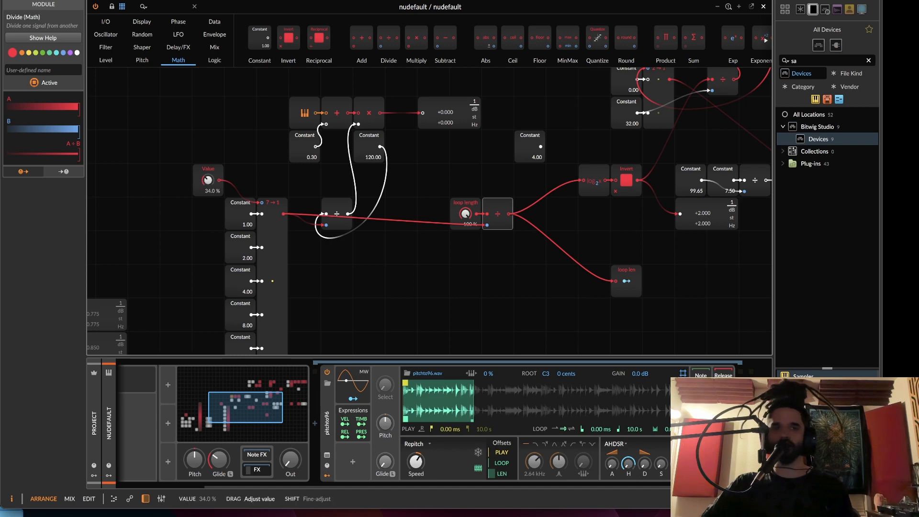
pyautogui.moveTo(208, 180); pyautogui.dragTo(208, 174)
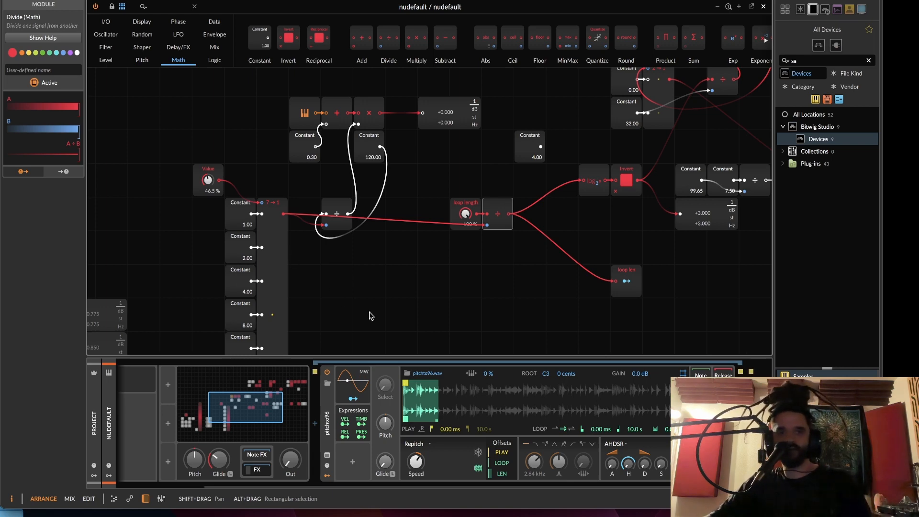
pyautogui.click(289, 464)
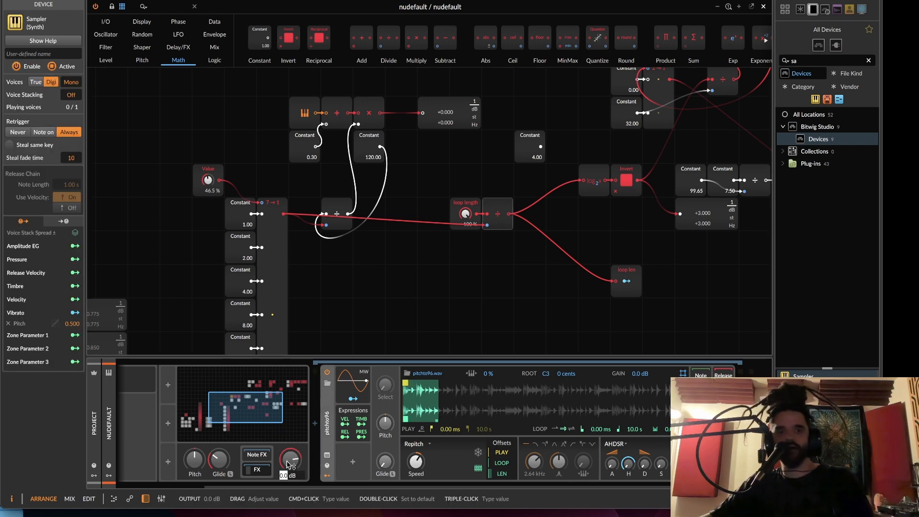
pyautogui.moveTo(291, 461); pyautogui.dragTo(291, 477)
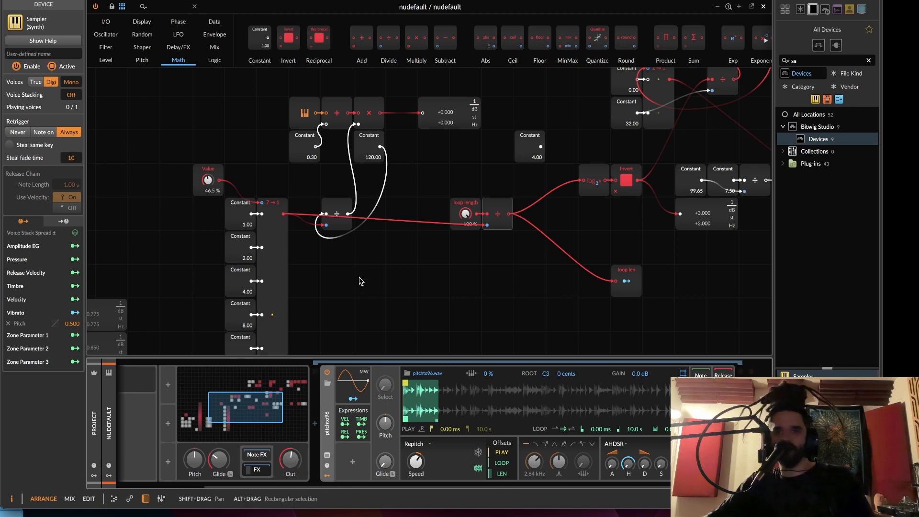
# - Move the value readout and the hold time modulator farther from the Multiply module, with hold time on a row below
pyautogui.moveTo(358, 277); pyautogui.dragTo(340, 296)
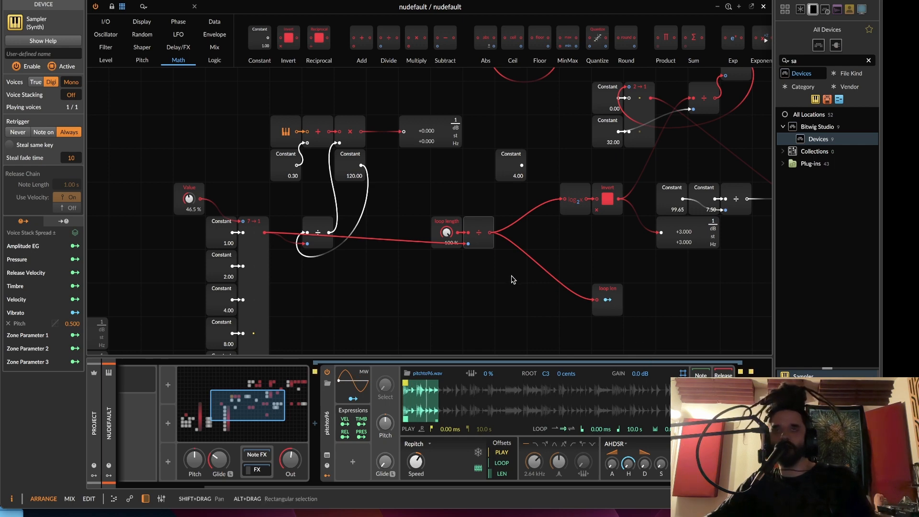
pyautogui.moveTo(513, 280); pyautogui.dragTo(383, 263)
pyautogui.scroll(-4, 503, 283)
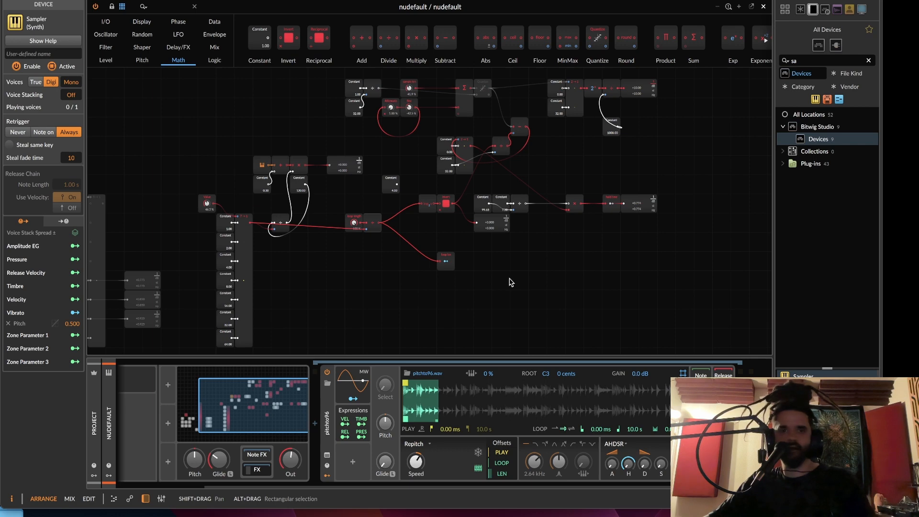
pyautogui.scroll(3, 510, 279)
pyautogui.moveTo(635, 270); pyautogui.dragTo(462, 263)
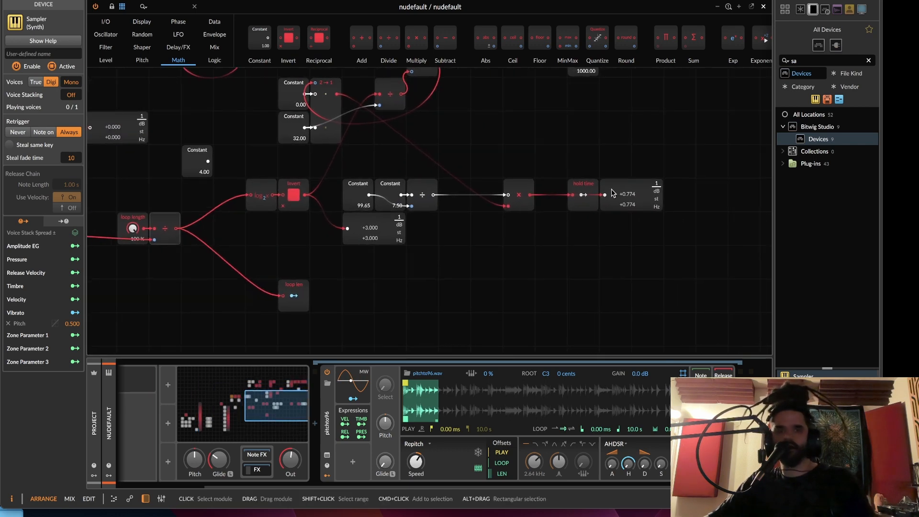
pyautogui.moveTo(626, 194); pyautogui.dragTo(690, 193)
pyautogui.moveTo(589, 190); pyautogui.dragTo(621, 223)
pyautogui.scroll(2, 613, 268)
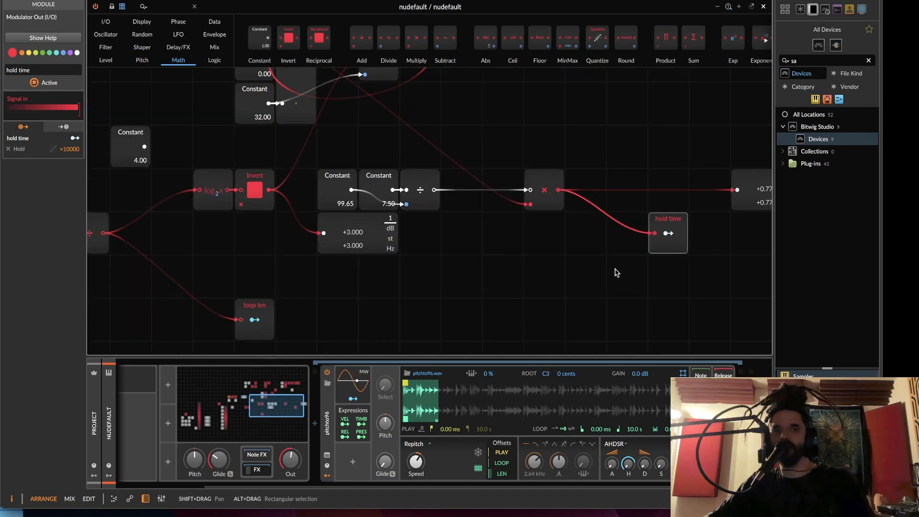
pyautogui.moveTo(614, 269); pyautogui.dragTo(485, 268)
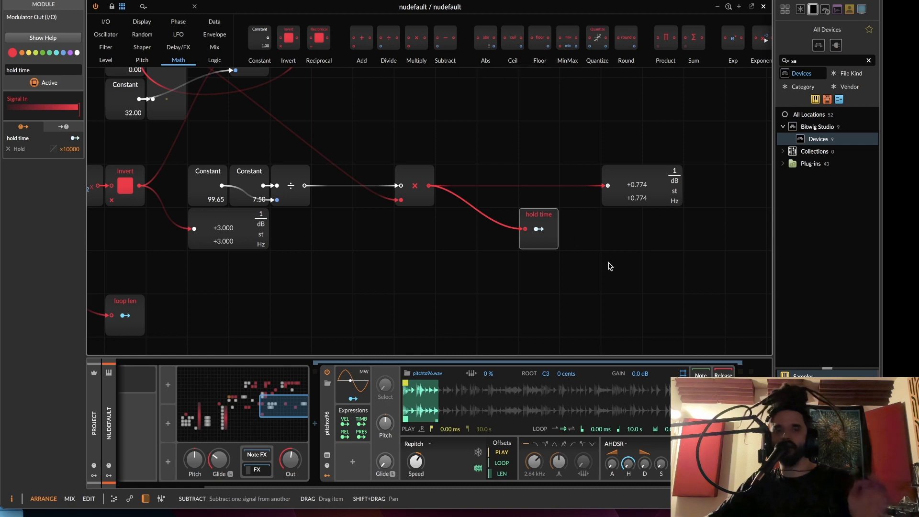
# - Examine how the hold_fix section is wired in the other nudefault track's Grid patch
pyautogui.moveTo(611, 284); pyautogui.dragTo(223, 196)
pyautogui.moveTo(201, 270); pyautogui.dragTo(208, 150)
pyautogui.scroll(-5, 387, 221)
pyautogui.moveTo(501, 228); pyautogui.dragTo(470, 318)
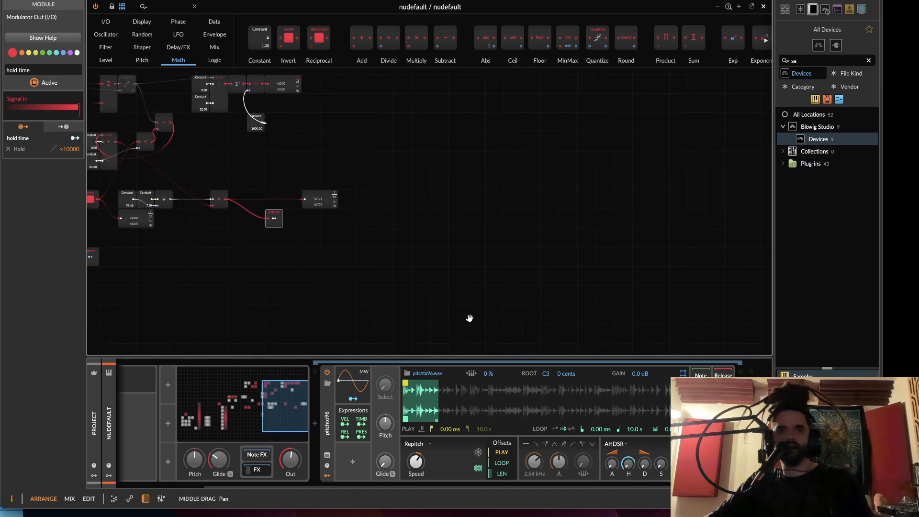
pyautogui.moveTo(275, 232); pyautogui.dragTo(545, 296)
pyautogui.click(765, 7)
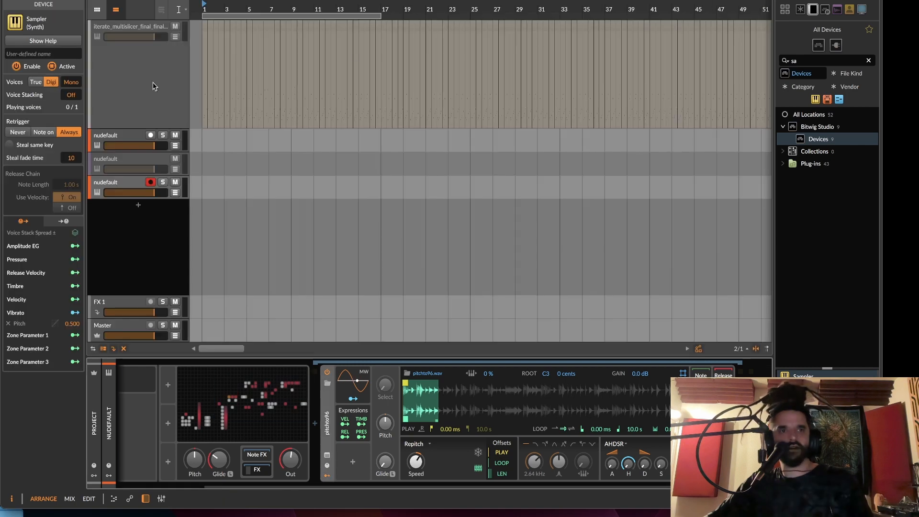
pyautogui.doubleClick(357, 387)
pyautogui.moveTo(606, 267); pyautogui.dragTo(191, 158)
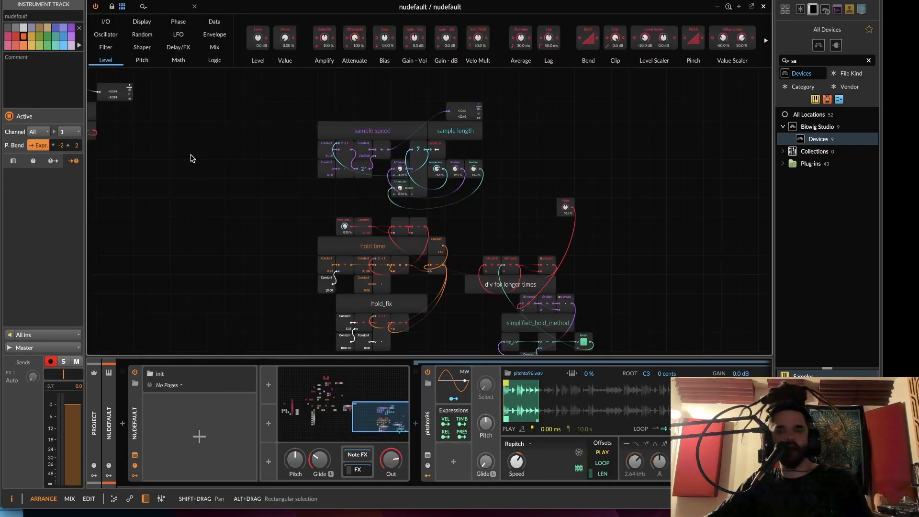
pyautogui.moveTo(460, 260); pyautogui.dragTo(455, 175)
pyautogui.scroll(4, 462, 220)
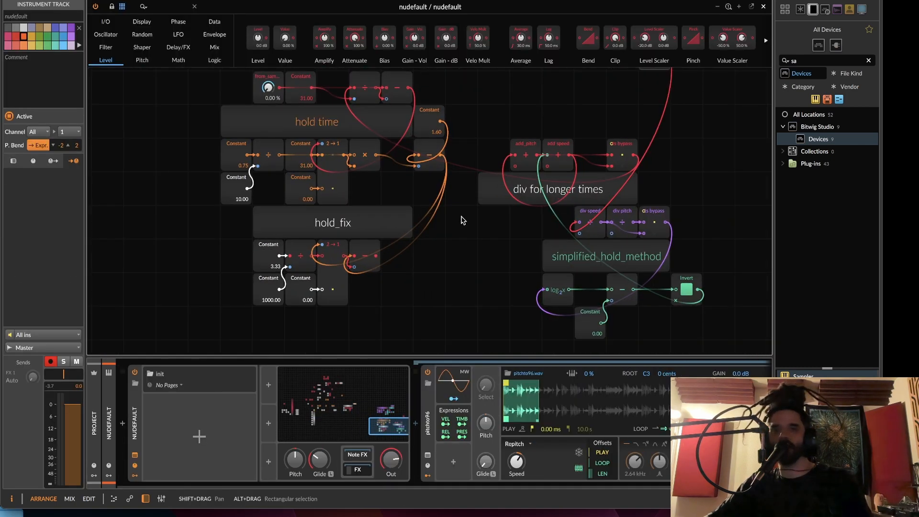
pyautogui.scroll(2, 462, 220)
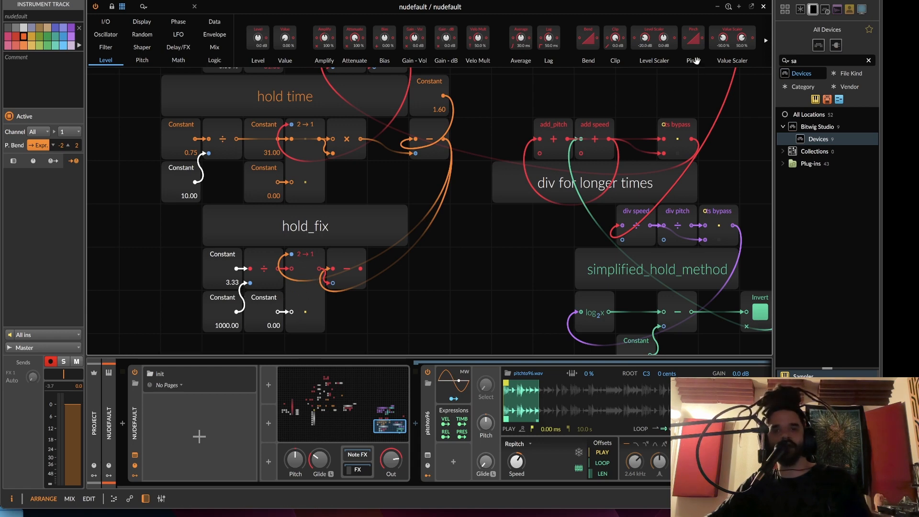
pyautogui.click(764, 6)
# - Reopen the working nudefault patch and insert a Subtract module between the Multiply and the hold time modulator
pyautogui.click(98, 184)
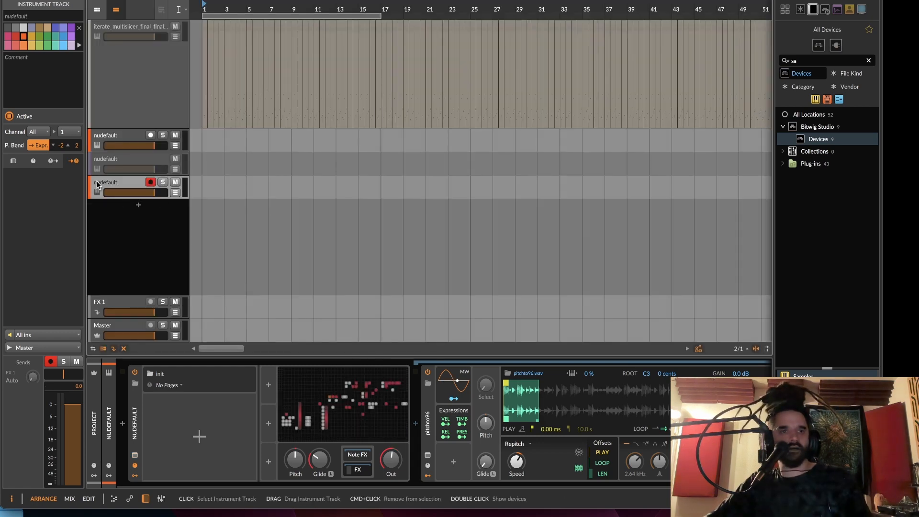
pyautogui.click(385, 437)
pyautogui.moveTo(671, 185); pyautogui.dragTo(459, 181)
pyautogui.scroll(2, 471, 196)
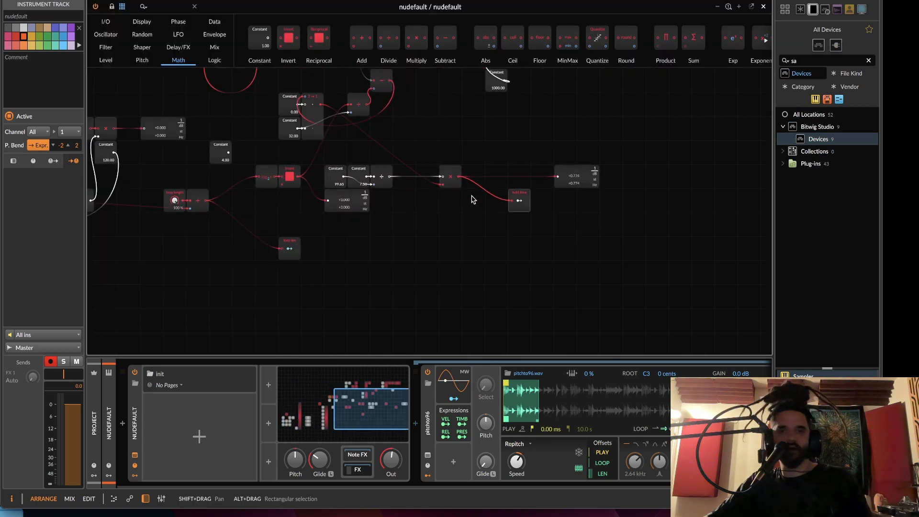
pyautogui.scroll(3, 471, 196)
pyautogui.moveTo(527, 248); pyautogui.dragTo(432, 308)
pyautogui.scroll(1, 433, 308)
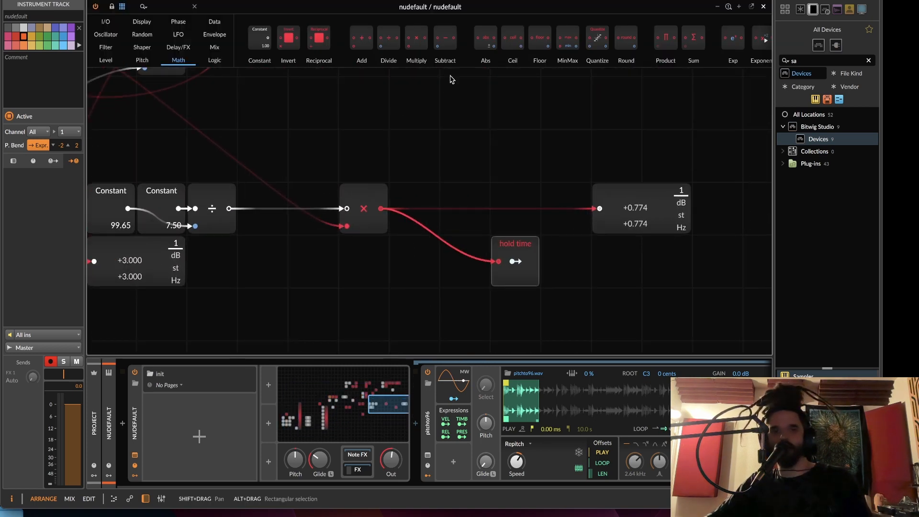
pyautogui.moveTo(445, 40); pyautogui.dragTo(499, 264)
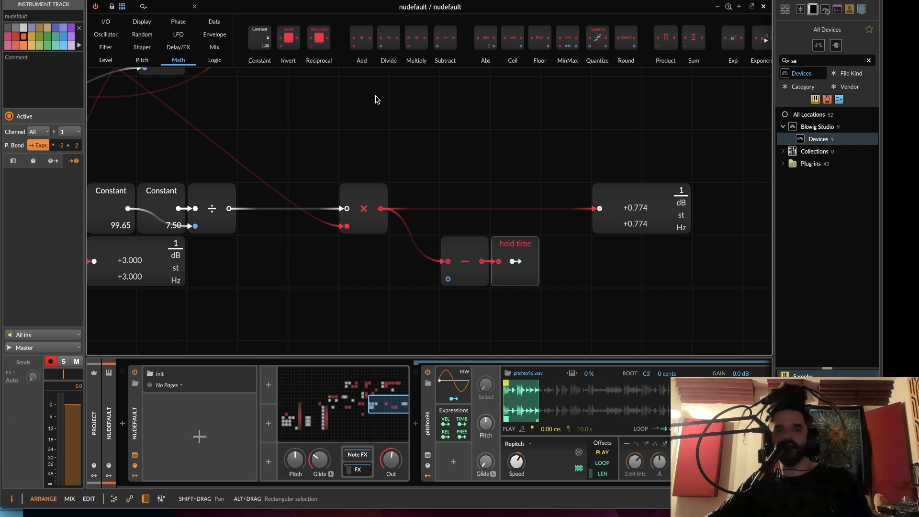
# - Add a Divide with a 1.00 Constant over a 1000.00 Constant and connect its output to the Subtract's second input
pyautogui.moveTo(268, 38); pyautogui.dragTo(381, 314)
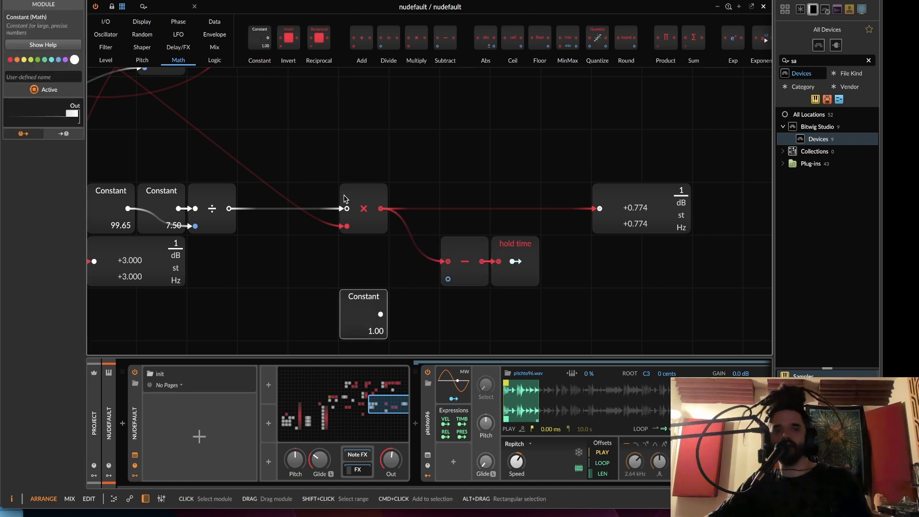
pyautogui.moveTo(396, 44); pyautogui.dragTo(409, 320)
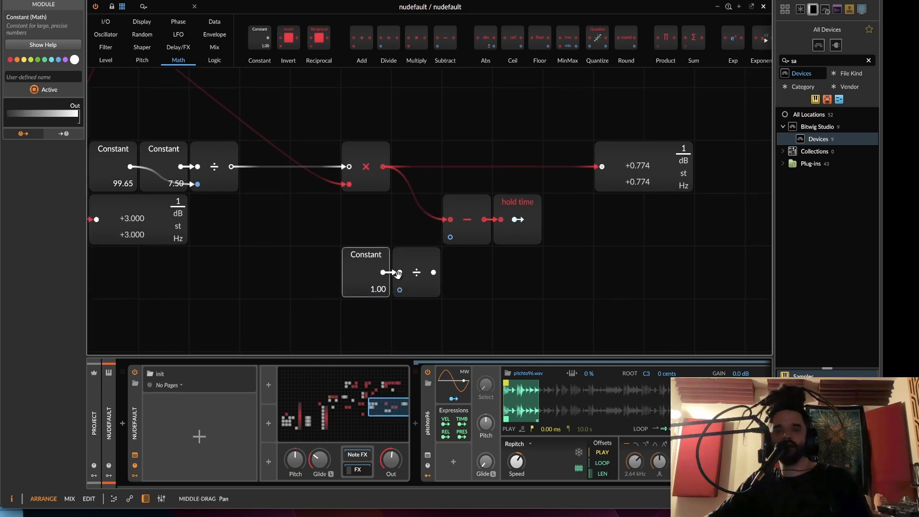
pyautogui.scroll(-3, 397, 330)
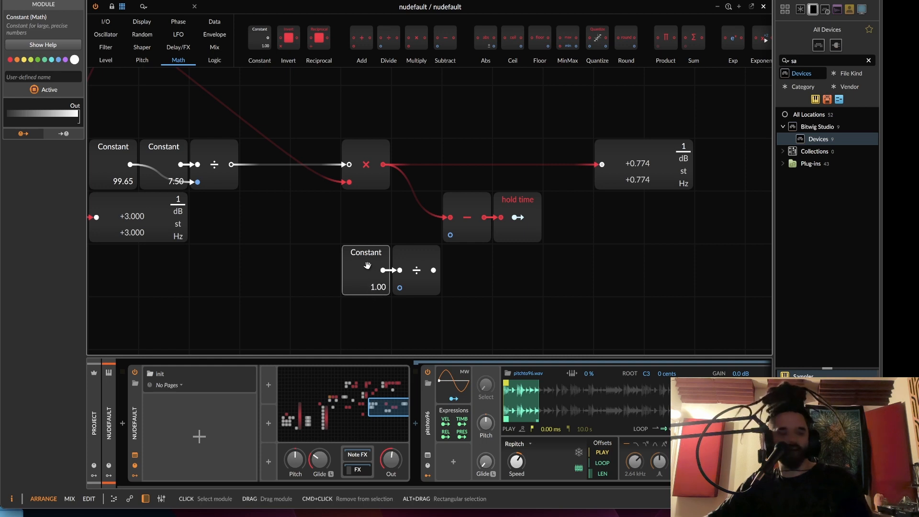
pyautogui.moveTo(367, 266); pyautogui.dragTo(416, 318)
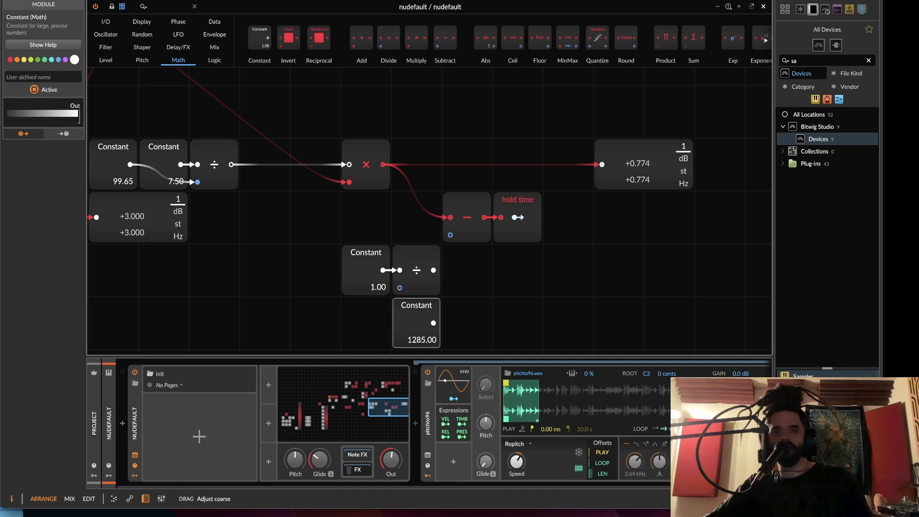
pyautogui.doubleClick(423, 339)
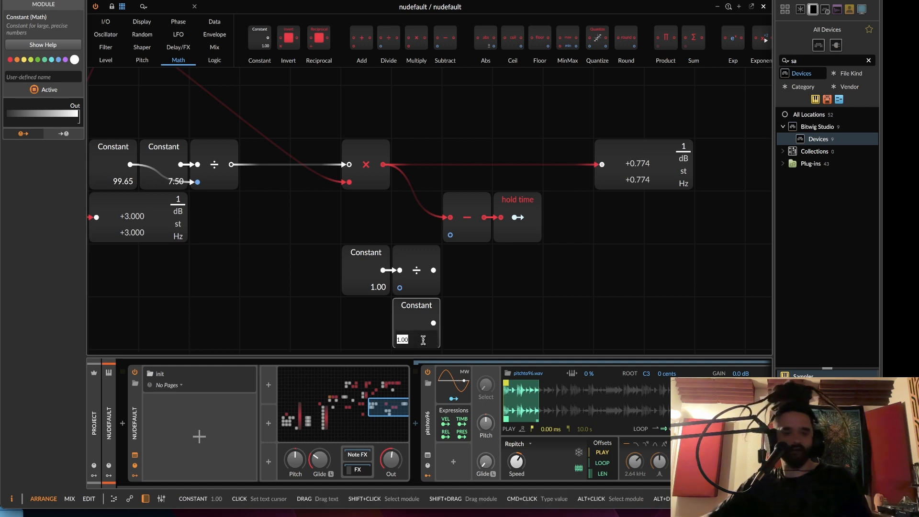
pyautogui.write('10')
pyautogui.press('Return')
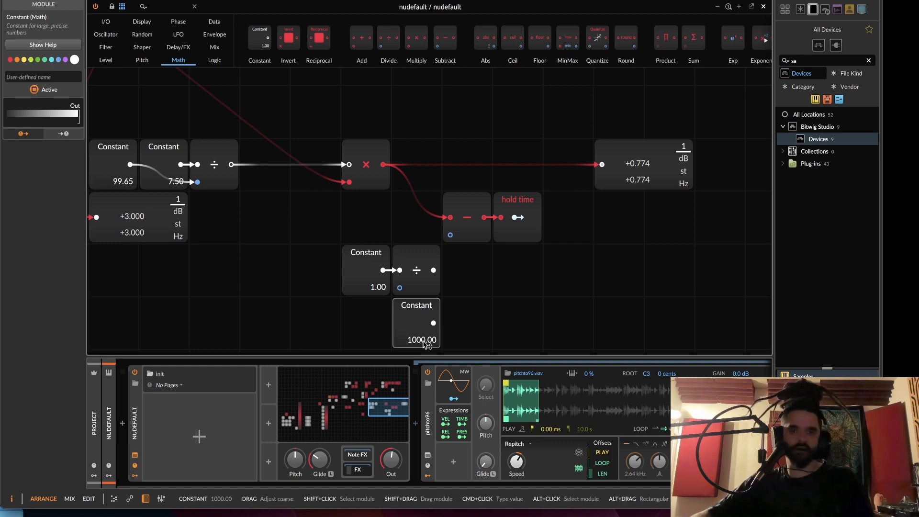
pyautogui.moveTo(434, 322); pyautogui.dragTo(450, 235)
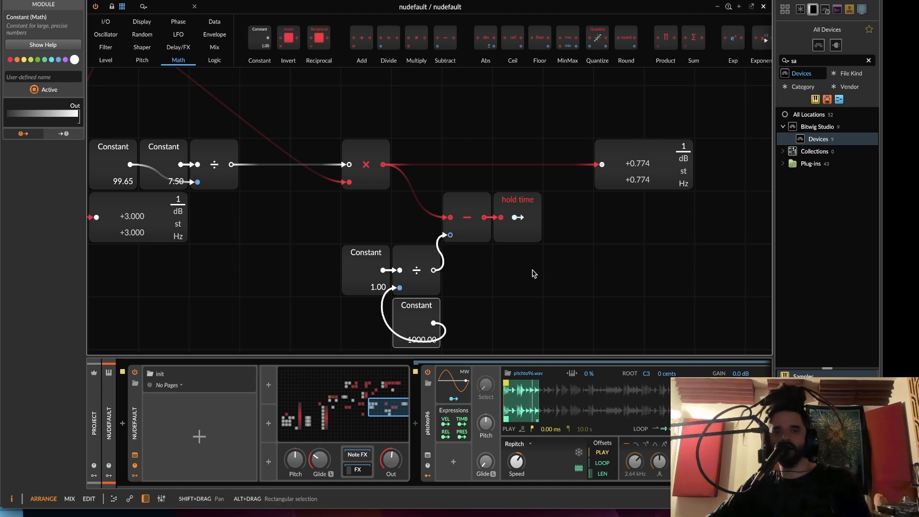
# - Set the 7-input Merge's selector Value to 30.5 % and rename it divisions
pyautogui.moveTo(560, 386); pyautogui.dragTo(577, 378)
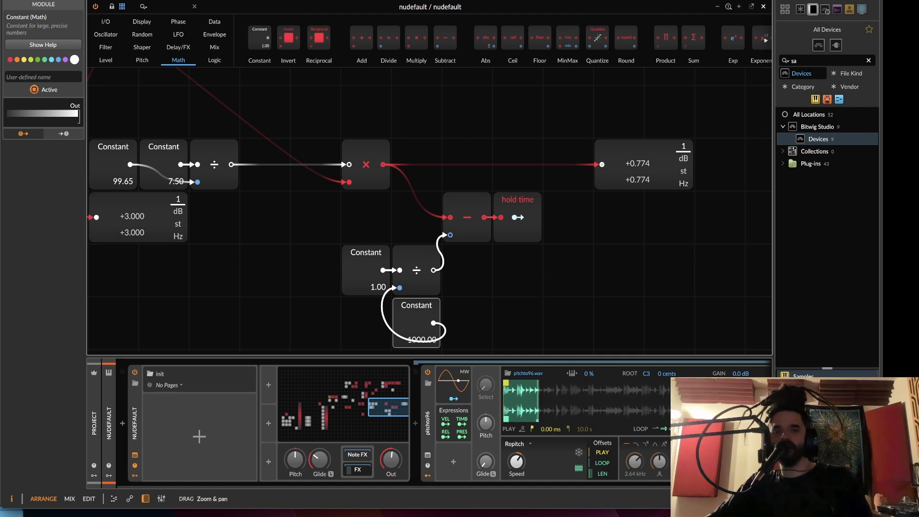
pyautogui.hscroll(-10, 421, 250)
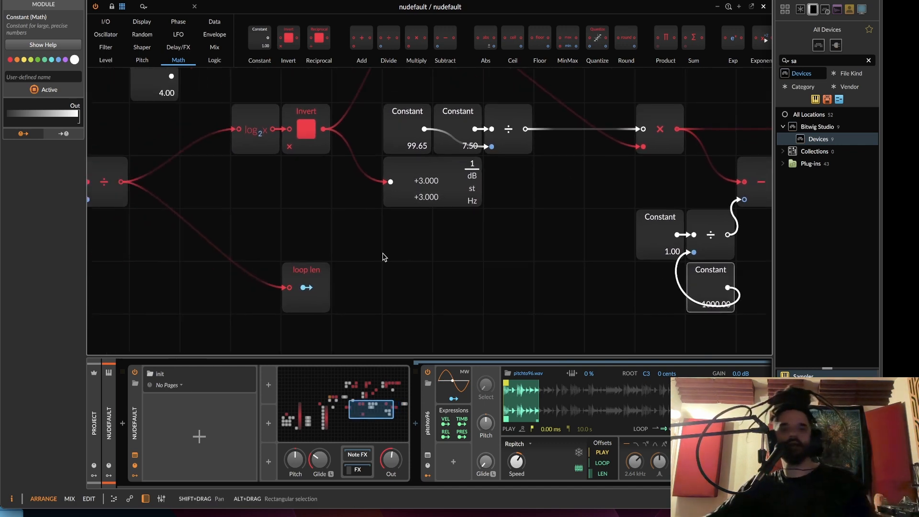
pyautogui.hscroll(-3, 300, 226)
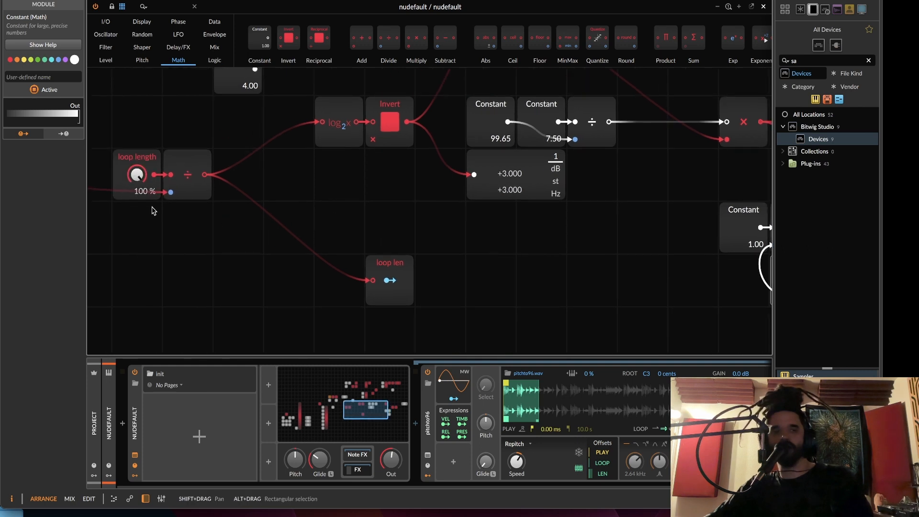
pyautogui.moveTo(136, 206); pyautogui.dragTo(379, 335)
pyautogui.moveTo(380, 246); pyautogui.dragTo(380, 158)
pyautogui.hscroll(-5, 287, 215)
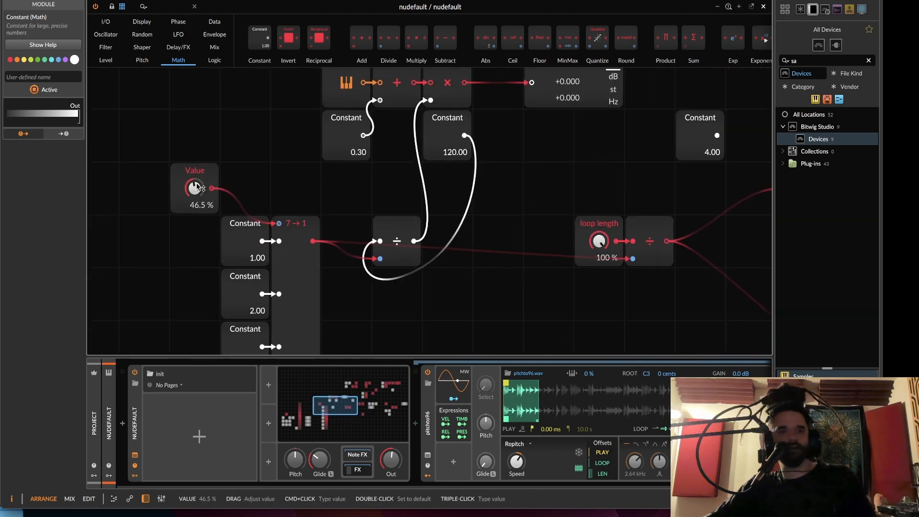
pyautogui.moveTo(194, 187); pyautogui.dragTo(194, 177)
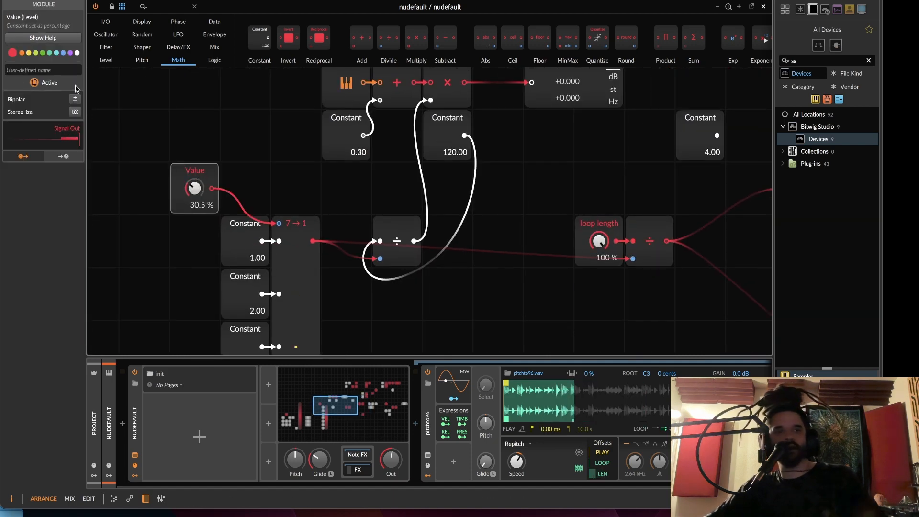
pyautogui.click(61, 70)
pyautogui.write('divisions')
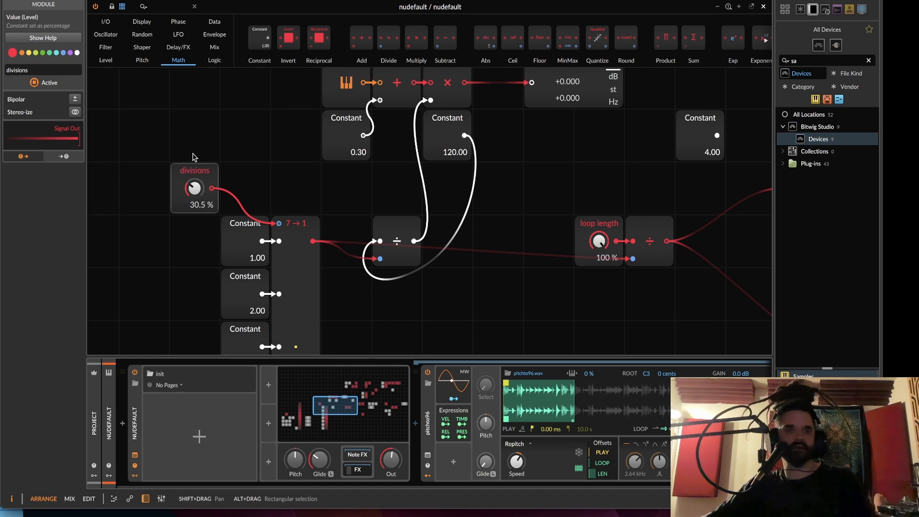
# - Move the divisions module near the hold time modulator and test it at 100 % and 64 %, adjusting the sample waveform zoom
pyautogui.moveTo(194, 169); pyautogui.dragTo(337, 191)
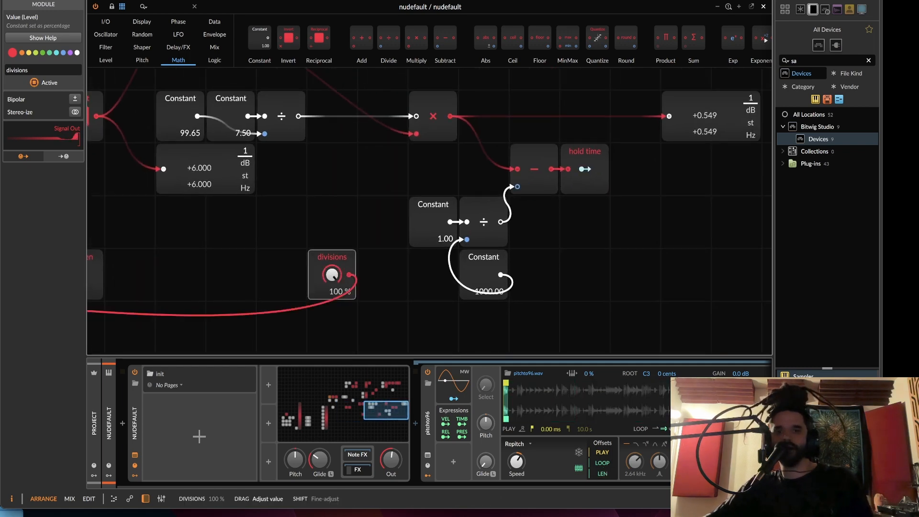
pyautogui.doubleClick(507, 408)
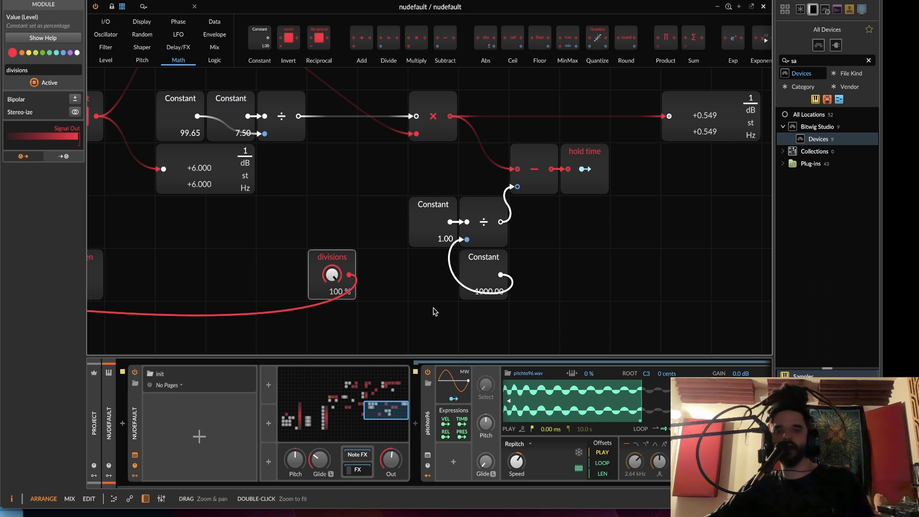
pyautogui.moveTo(333, 274); pyautogui.dragTo(334, 317)
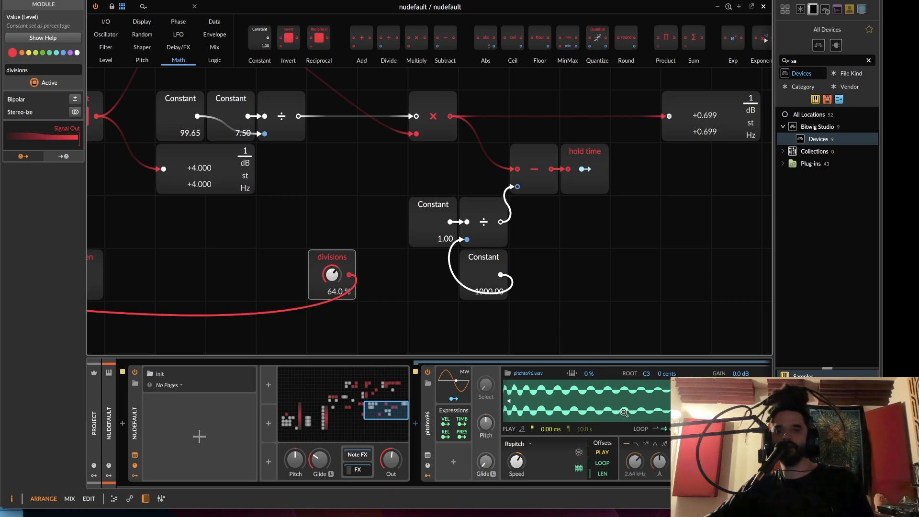
pyautogui.moveTo(625, 412); pyautogui.dragTo(625, 378)
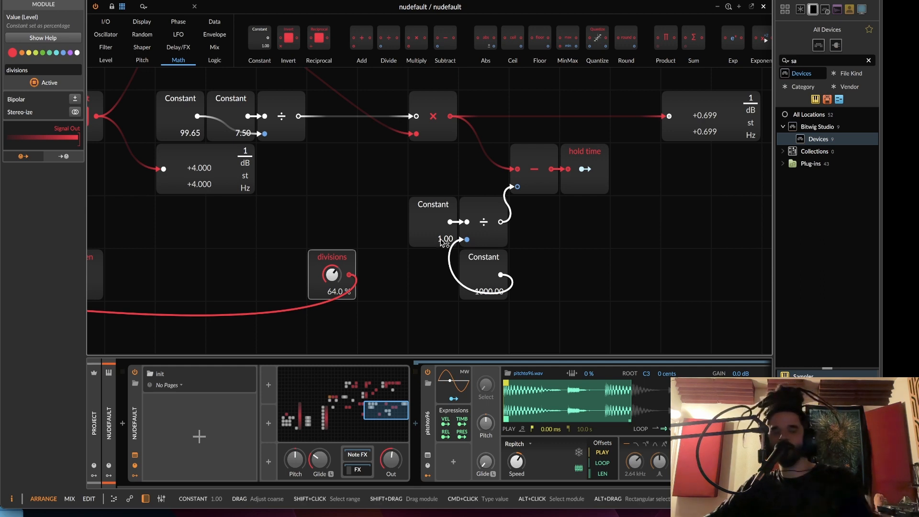
# - Set the hold offset's numerator Constant to 3.00, retest divisions at 96 % and 100 %, and raise the Constant to 7.00
pyautogui.moveTo(441, 242); pyautogui.dragTo(441, 235)
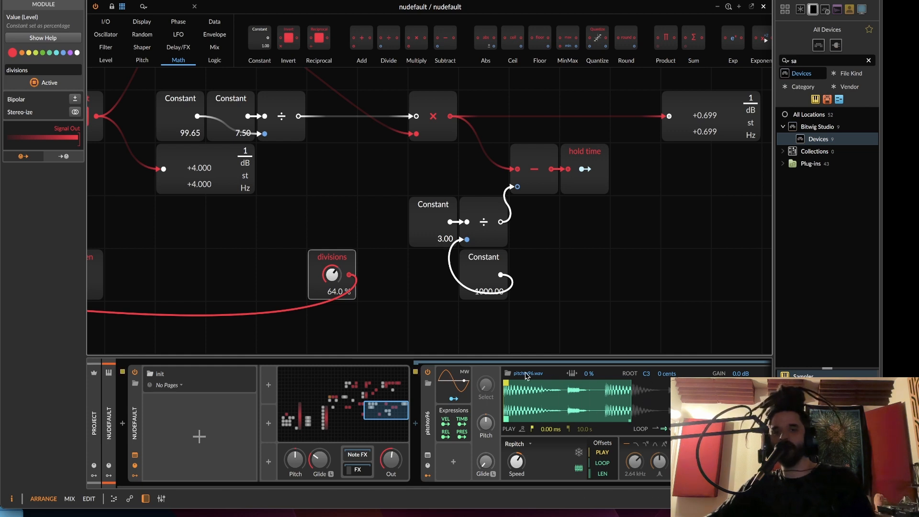
pyautogui.moveTo(330, 274)
pyautogui.mouseDown()
pyautogui.moveTo(331, 285)
pyautogui.moveTo(331, 265)
pyautogui.mouseUp()
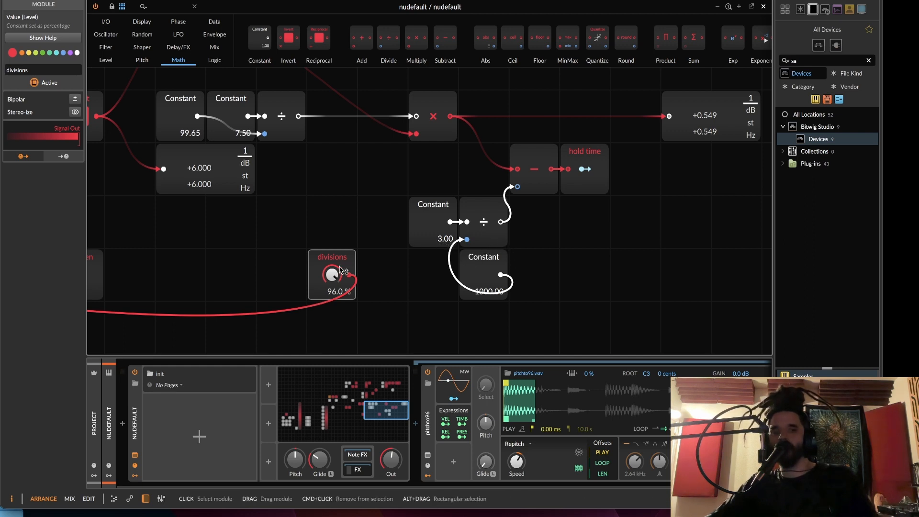
pyautogui.moveTo(331, 280); pyautogui.dragTo(332, 280)
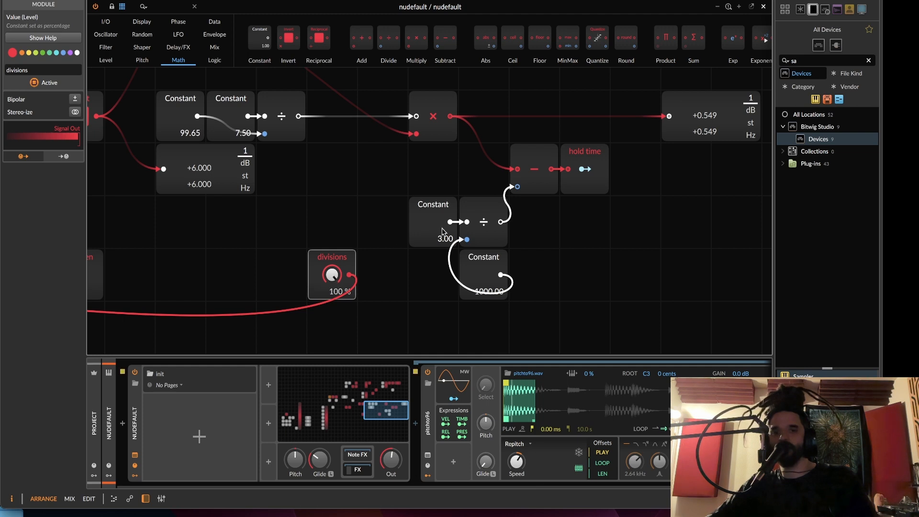
pyautogui.moveTo(446, 238); pyautogui.dragTo(442, 238)
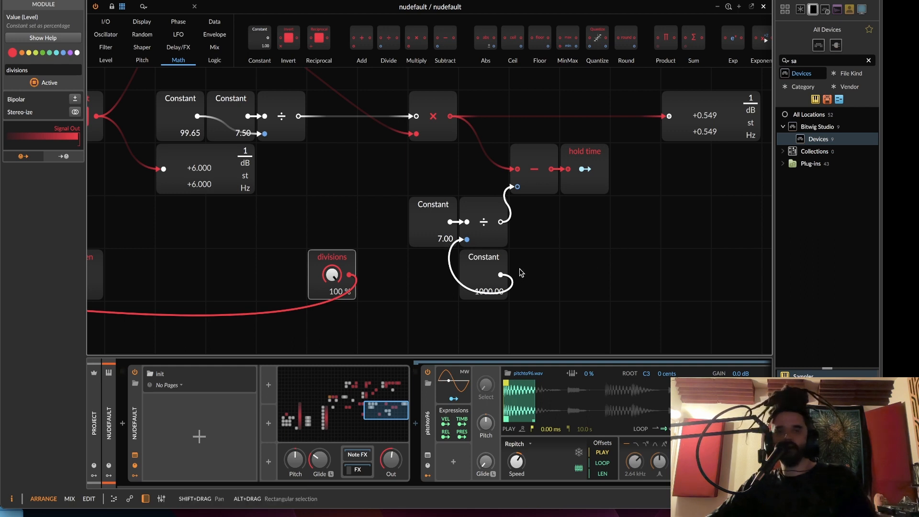
# - Insert a two-input Merge between the hold offset's Divide and the Subtract, placing it directly below the Subtract
pyautogui.moveTo(490, 257); pyautogui.dragTo(439, 257)
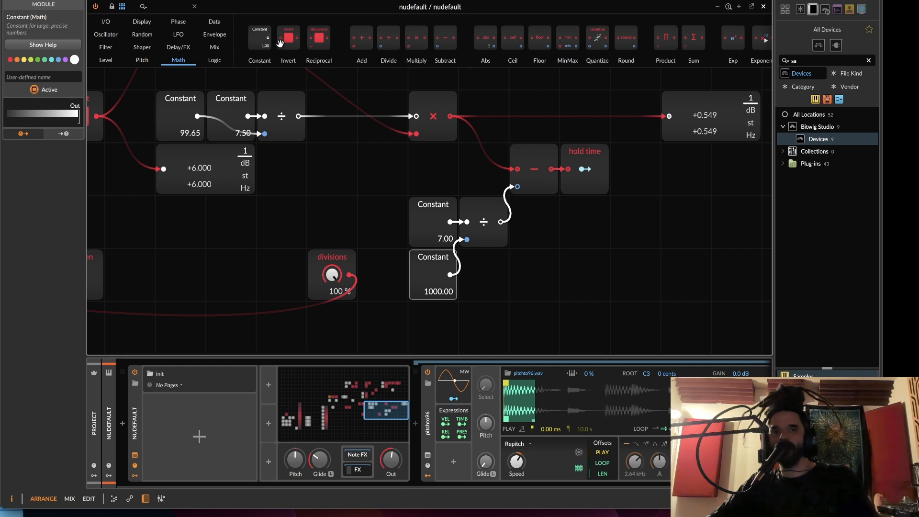
pyautogui.click(207, 49)
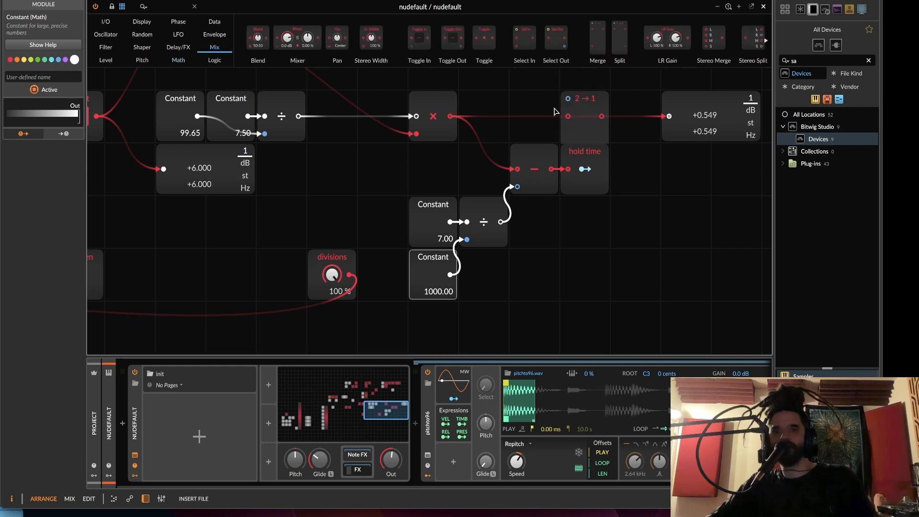
pyautogui.moveTo(518, 175); pyautogui.dragTo(518, 187)
pyautogui.moveTo(483, 156); pyautogui.dragTo(625, 254)
pyautogui.moveTo(535, 211); pyautogui.dragTo(484, 211)
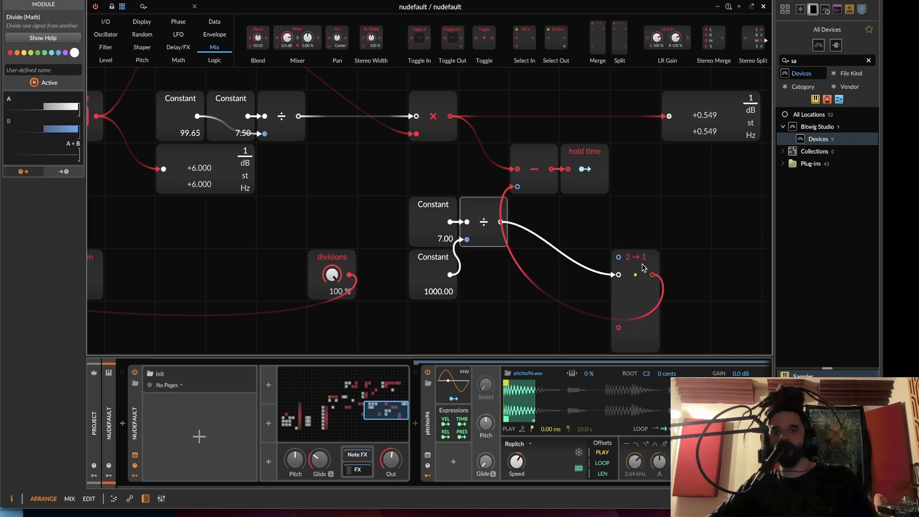
pyautogui.moveTo(652, 275); pyautogui.dragTo(523, 245)
pyautogui.moveTo(643, 249); pyautogui.dragTo(708, 246)
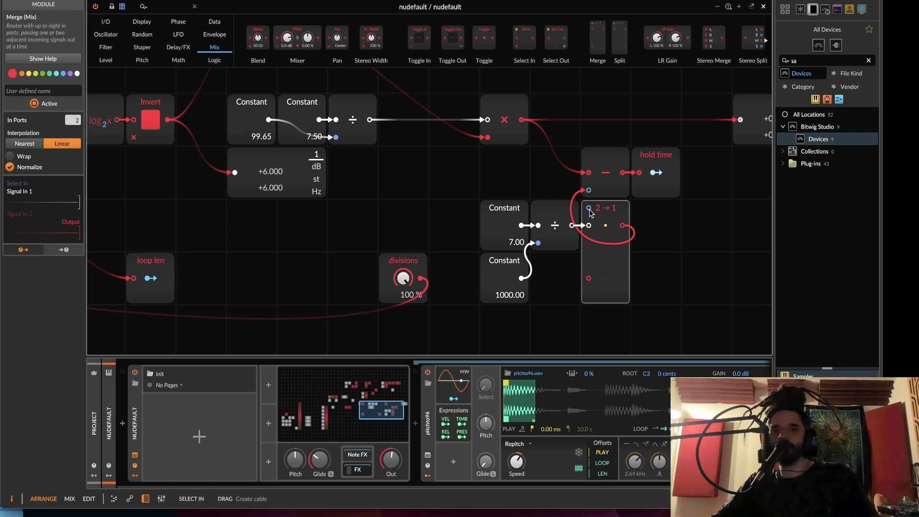
# - Connect the Multiply's output to the Merge's selector input and reposition the 1000.00 Constant and divisions module for a tidier layout
pyautogui.moveTo(589, 208); pyautogui.dragTo(522, 120)
pyautogui.moveTo(512, 266); pyautogui.dragTo(462, 213)
pyautogui.moveTo(387, 265); pyautogui.dragTo(287, 265)
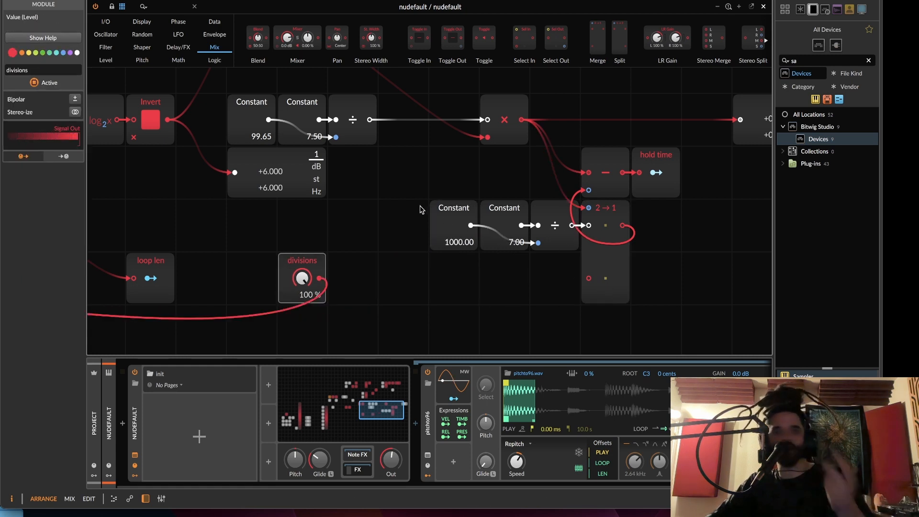
# - Duplicate the offset's Constants and Divide into the Merge's second input, and set the copy's numerator Constant to 3.50
pyautogui.moveTo(412, 210); pyautogui.dragTo(557, 218)
pyautogui.moveTo(555, 216); pyautogui.dragTo(513, 309)
pyautogui.click(500, 290)
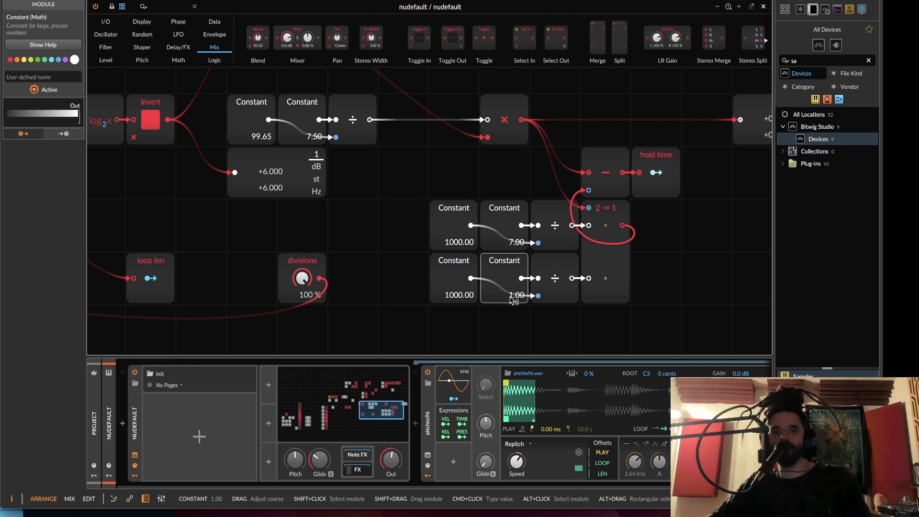
pyautogui.keyDown('super'); pyautogui.click(510, 297); pyautogui.keyUp('super')
pyautogui.write('3')
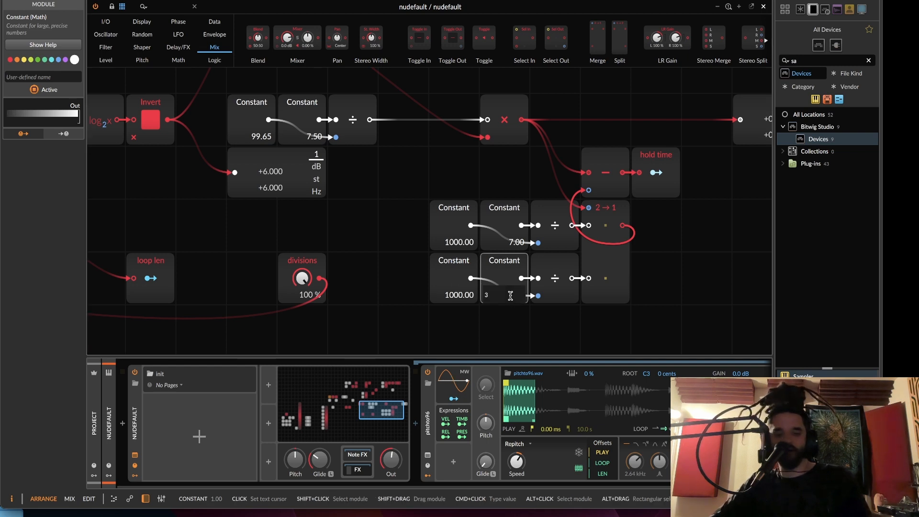
pyautogui.write('.5')
pyautogui.press('Return')
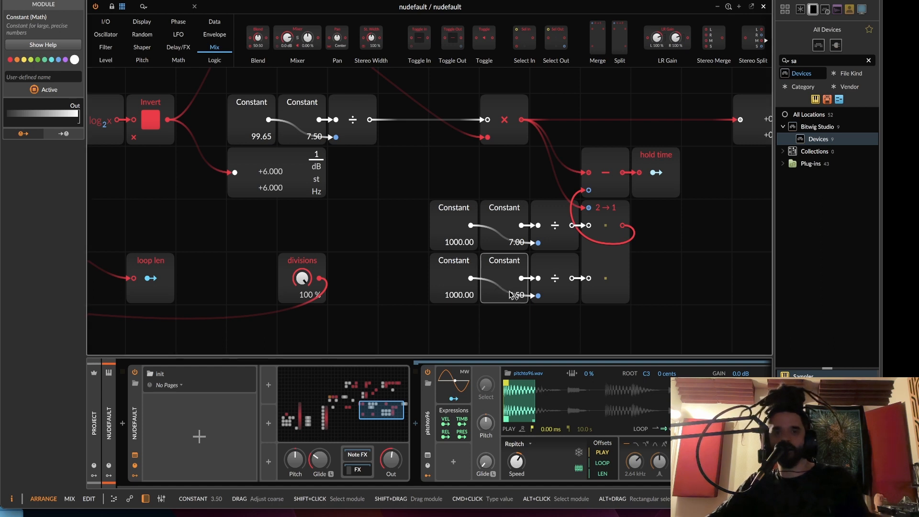
# - Test divisions at 39.5 % and 25.0 %, zooming the sample waveform to check the loop end
pyautogui.moveTo(302, 279); pyautogui.dragTo(301, 311)
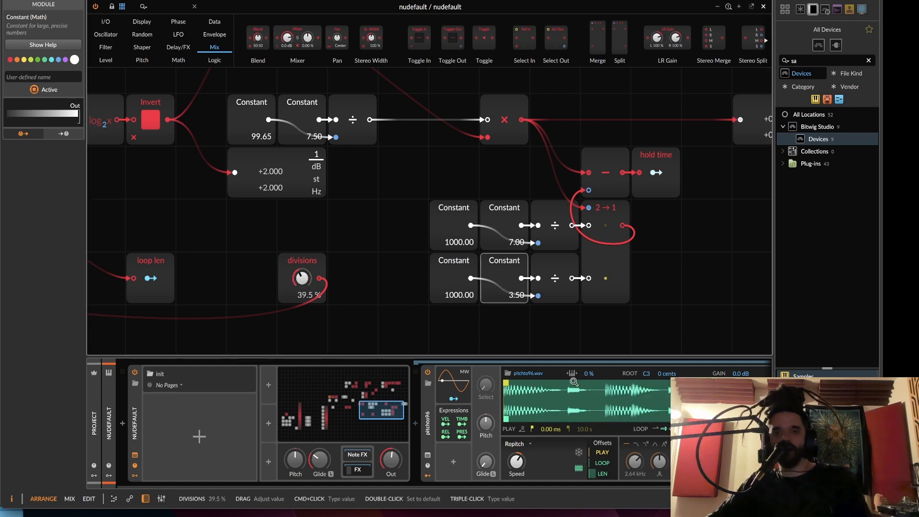
pyautogui.moveTo(305, 279); pyautogui.dragTo(305, 293)
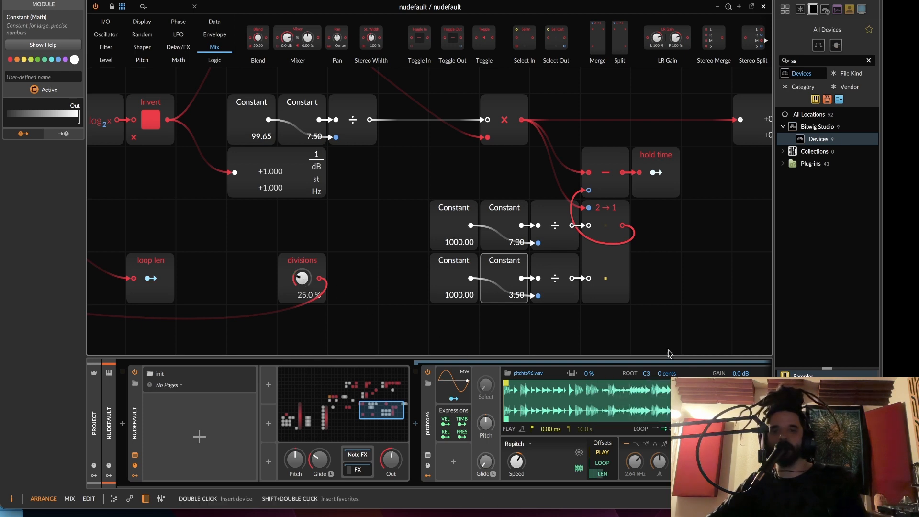
pyautogui.moveTo(681, 400); pyautogui.dragTo(682, 417)
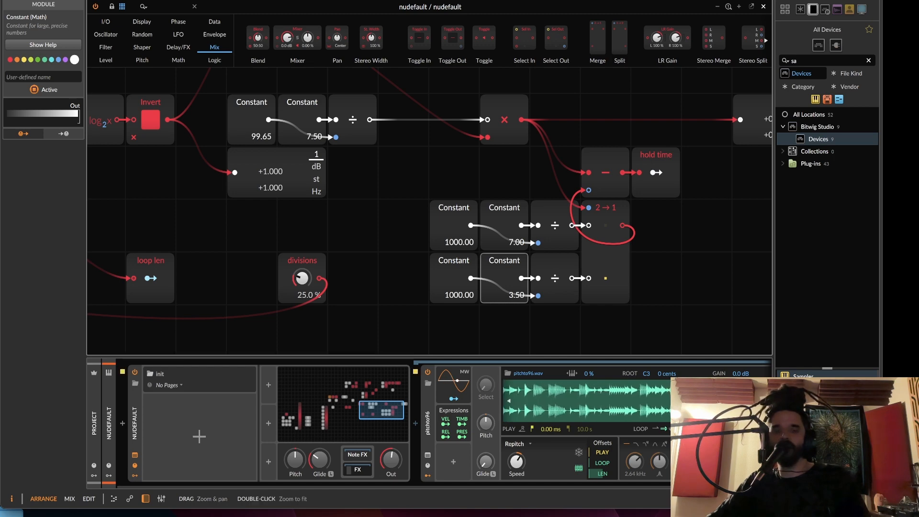
pyautogui.moveTo(681, 402); pyautogui.dragTo(656, 409)
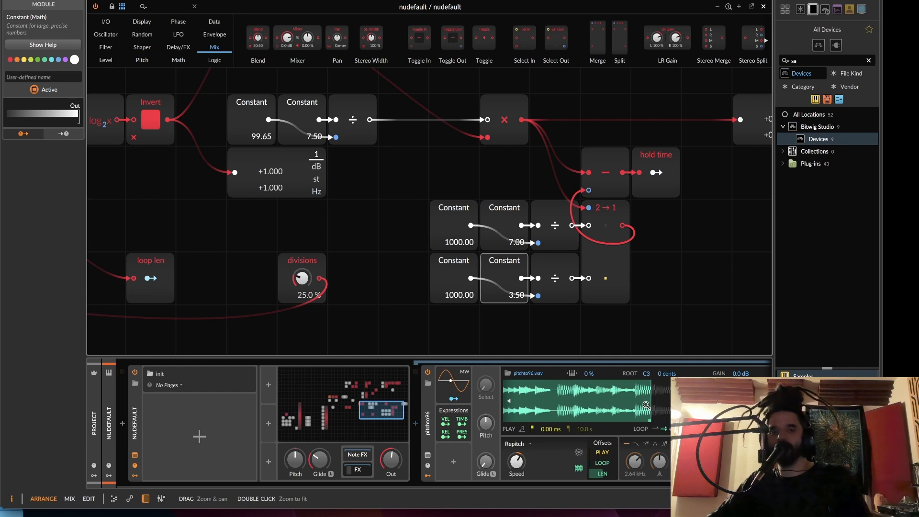
# - Set the lower Divide's denominator Constant to 10000.00
pyautogui.doubleClick(455, 298)
pyautogui.keyDown('super'); pyautogui.click(456, 297); pyautogui.keyUp('super')
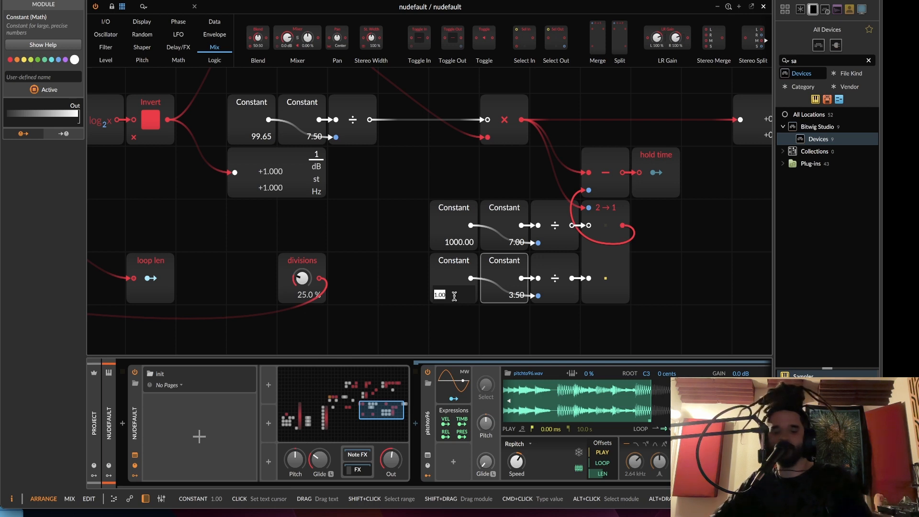
pyautogui.write('1')
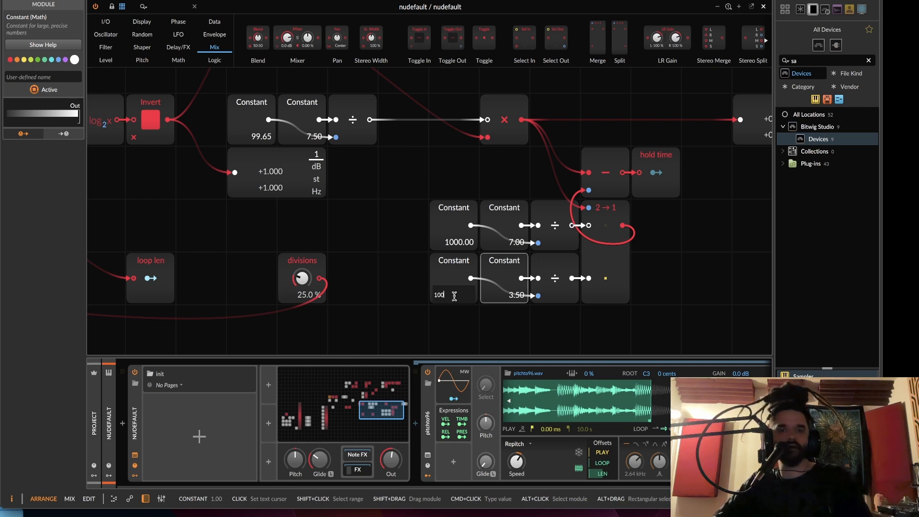
pyautogui.press('Return')
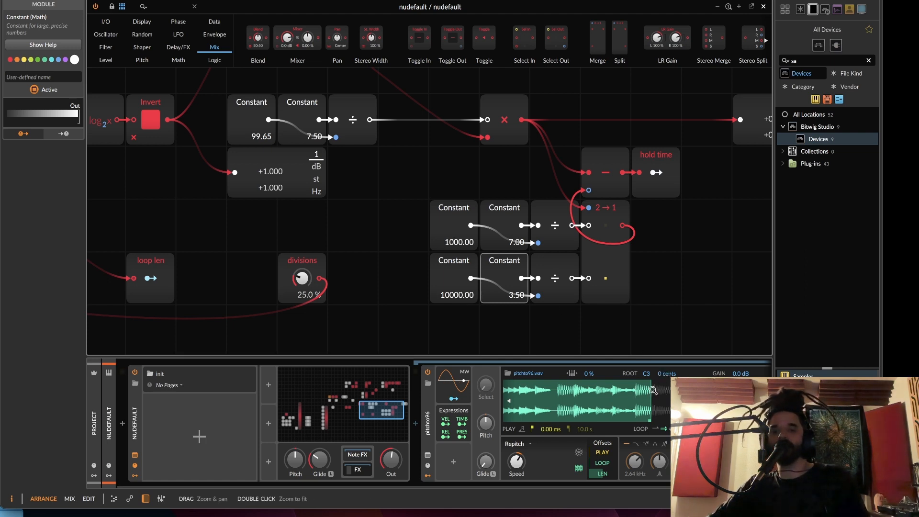
# - Inspect the sample waveform, testing divisions at 33.5 %, 47.5 %, 61.0 % and 100 %
pyautogui.moveTo(652, 392); pyautogui.dragTo(682, 412)
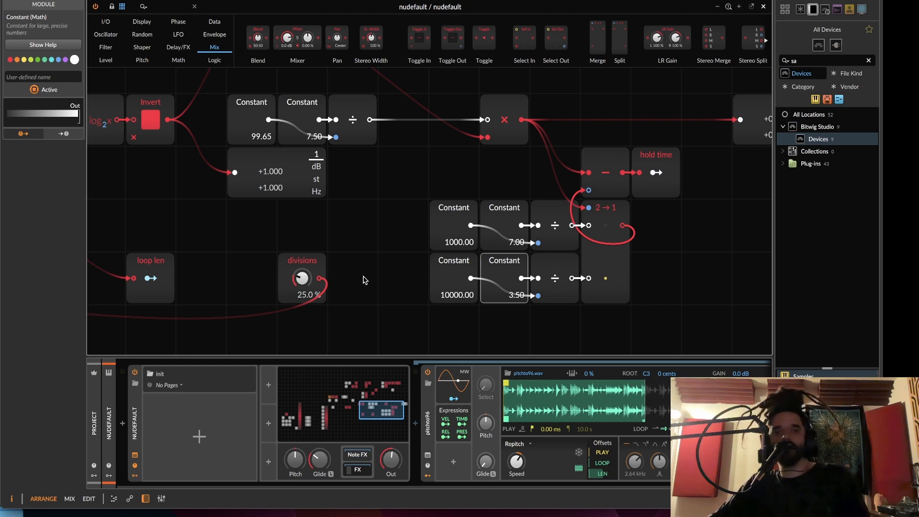
pyautogui.moveTo(307, 280); pyautogui.dragTo(306, 271)
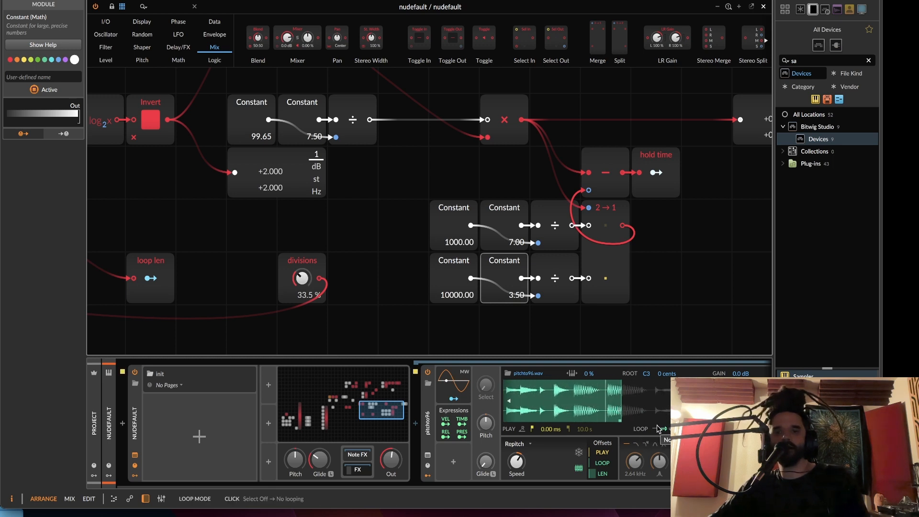
pyautogui.moveTo(302, 277); pyautogui.dragTo(303, 267)
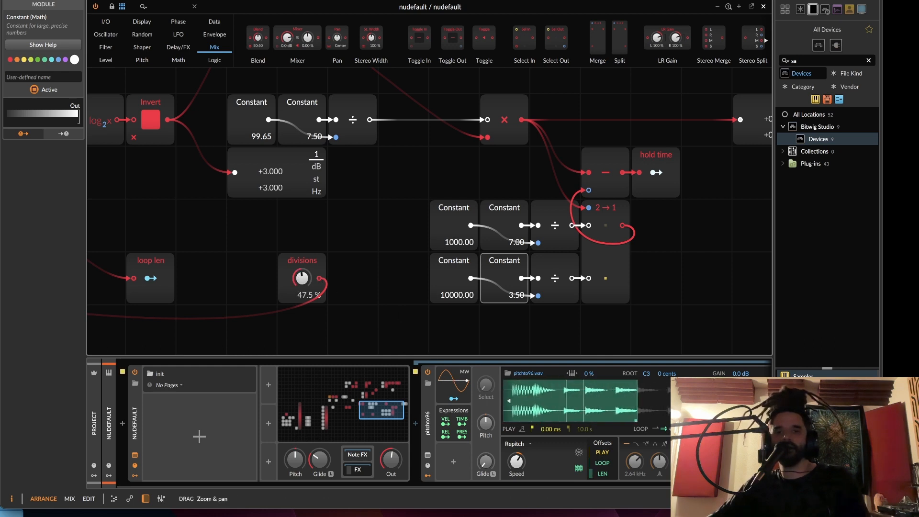
pyautogui.moveTo(309, 283); pyautogui.dragTo(308, 272)
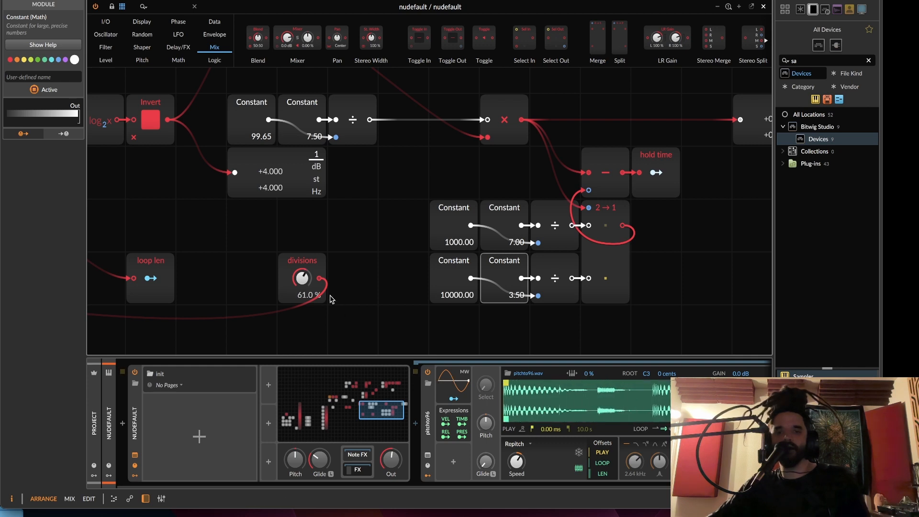
pyautogui.moveTo(304, 282); pyautogui.dragTo(309, 265)
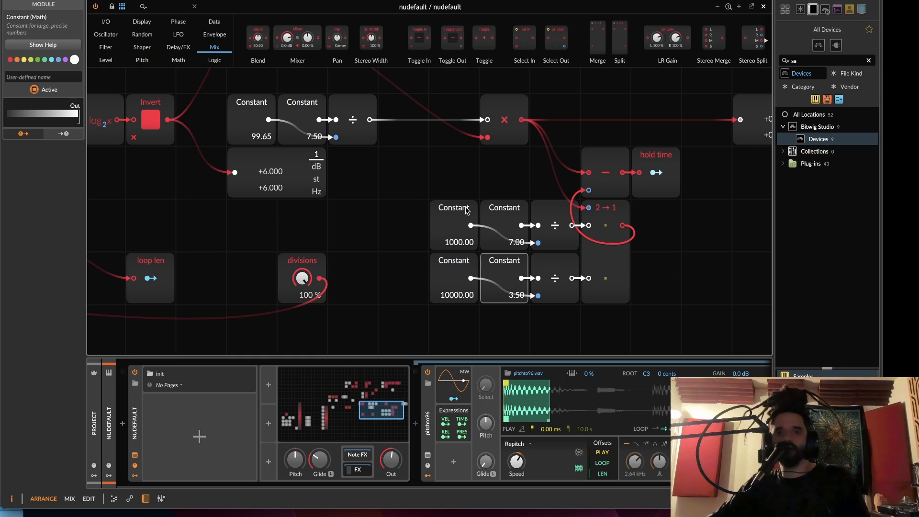
# - Move the Merge together with both Constant and Divide groups down one row
pyautogui.moveTo(407, 212); pyautogui.dragTo(632, 297)
pyautogui.moveTo(609, 235); pyautogui.dragTo(613, 284)
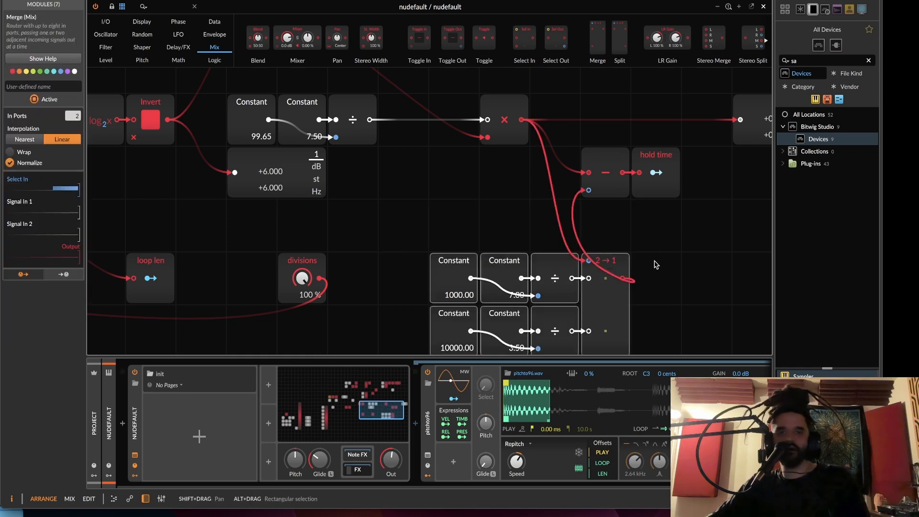
pyautogui.click(657, 263)
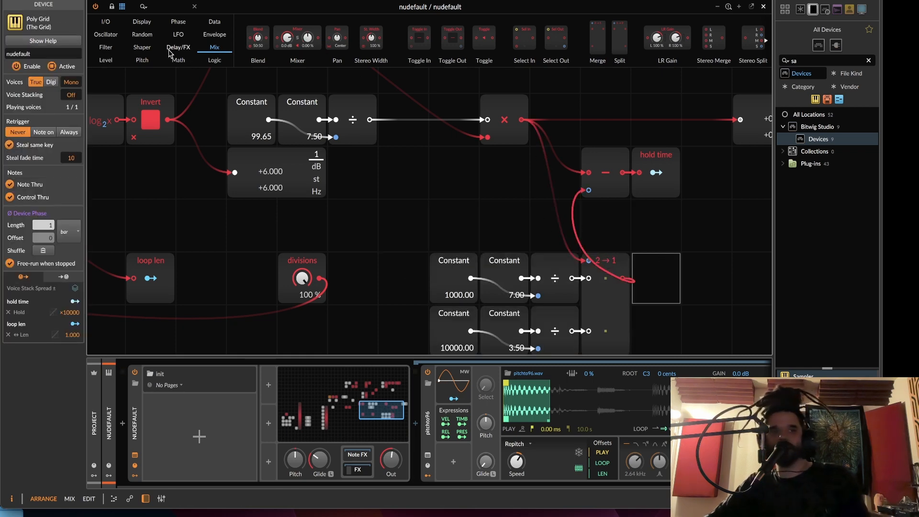
# - Insert a Bend between the Multiply's output and the Merge's selector input, placing it directly above the Merge
pyautogui.click(184, 22)
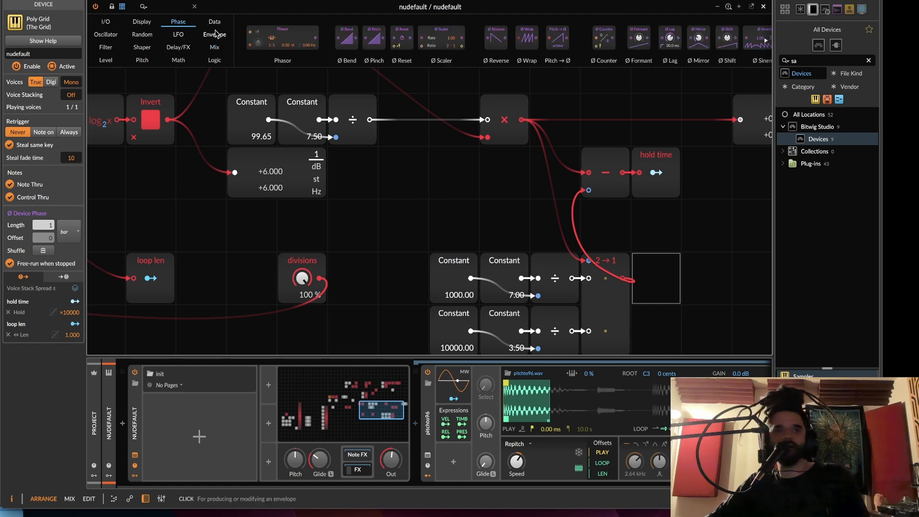
pyautogui.click(168, 7)
pyautogui.write('be')
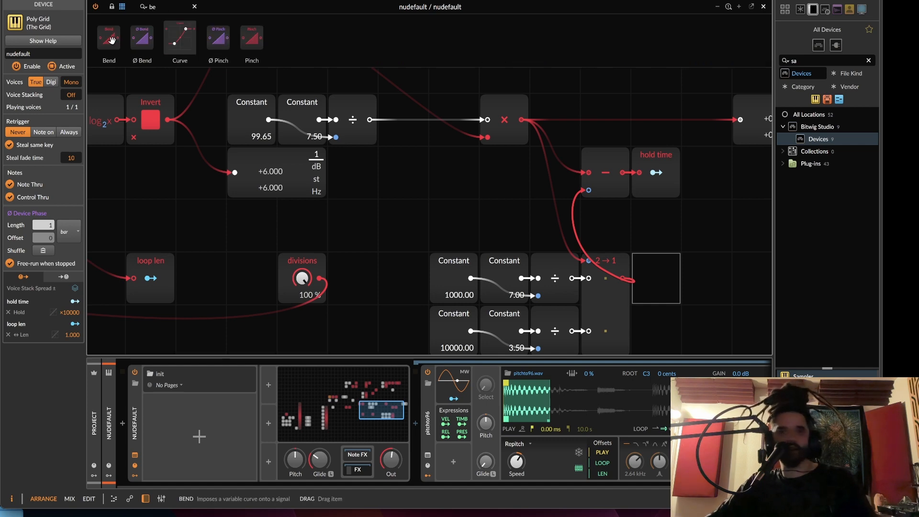
pyautogui.moveTo(112, 40); pyautogui.dragTo(585, 259)
pyautogui.scroll(-2, 553, 298)
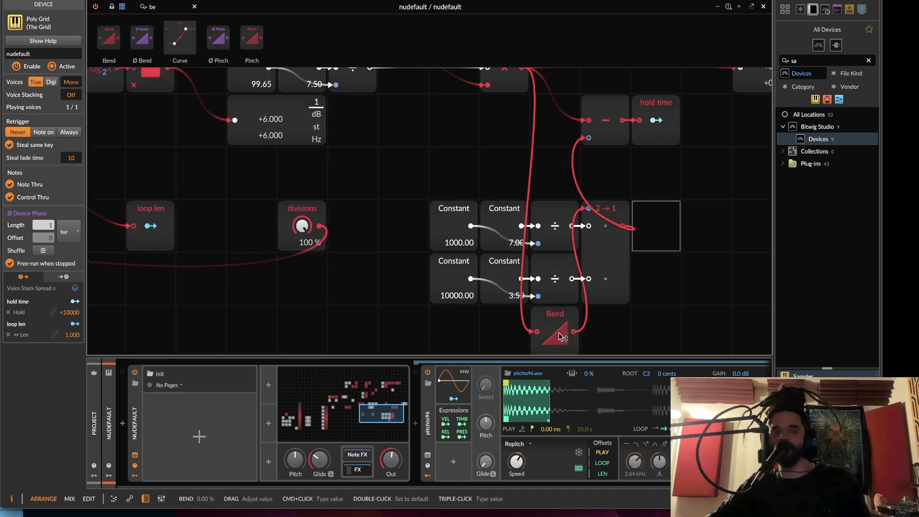
pyautogui.moveTo(548, 317); pyautogui.dragTo(589, 193)
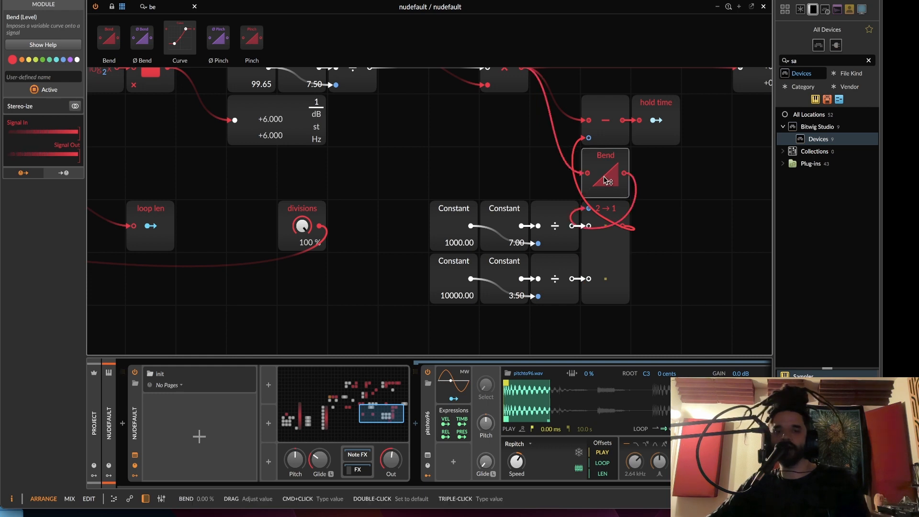
# - Set the Bend to about -70 % and test divisions at 38.0 % and 26.0 %
pyautogui.moveTo(607, 180); pyautogui.dragTo(607, 205)
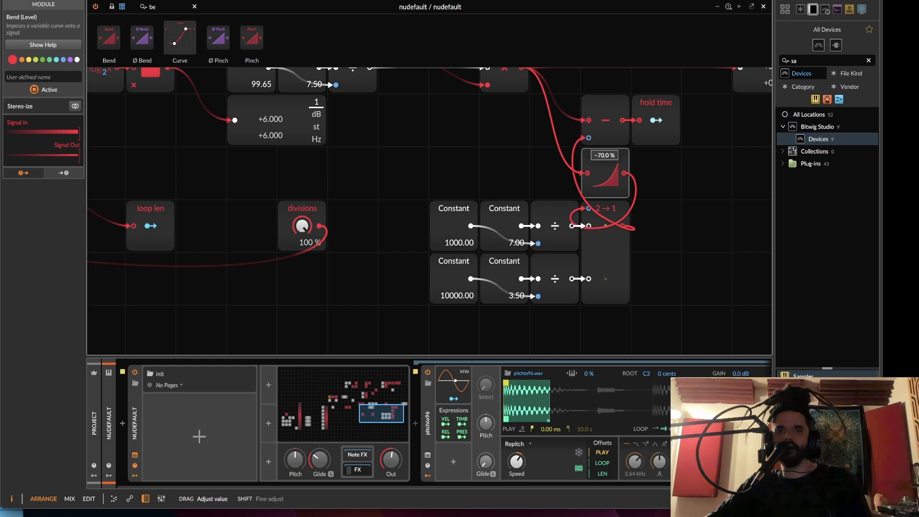
pyautogui.moveTo(607, 207); pyautogui.dragTo(607, 208)
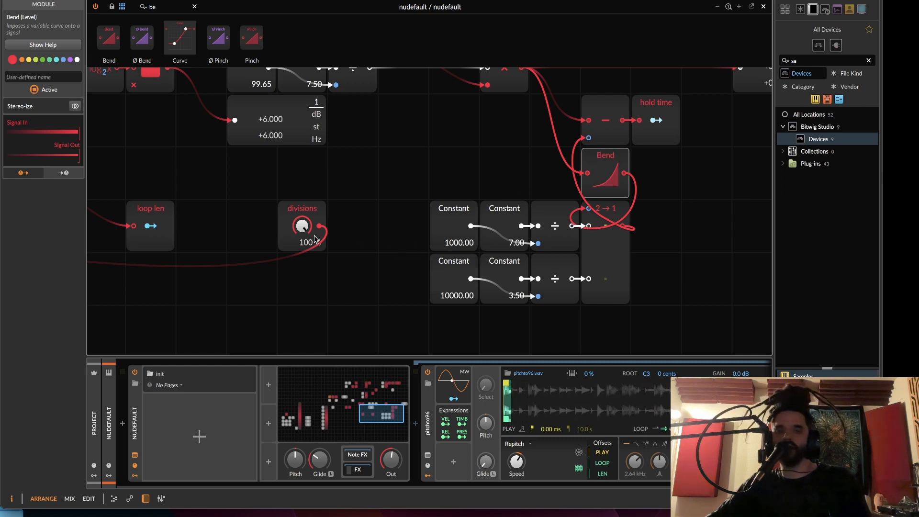
pyautogui.moveTo(303, 229); pyautogui.dragTo(304, 262)
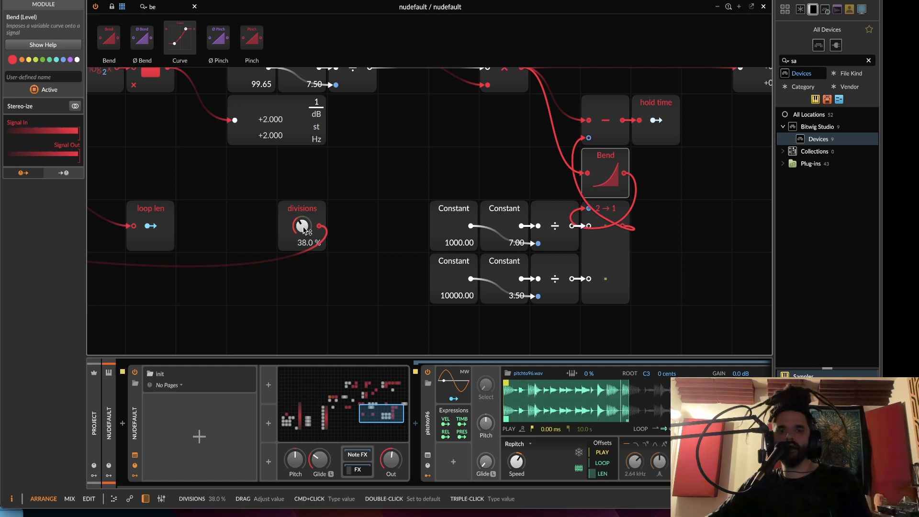
pyautogui.moveTo(304, 226); pyautogui.dragTo(303, 233)
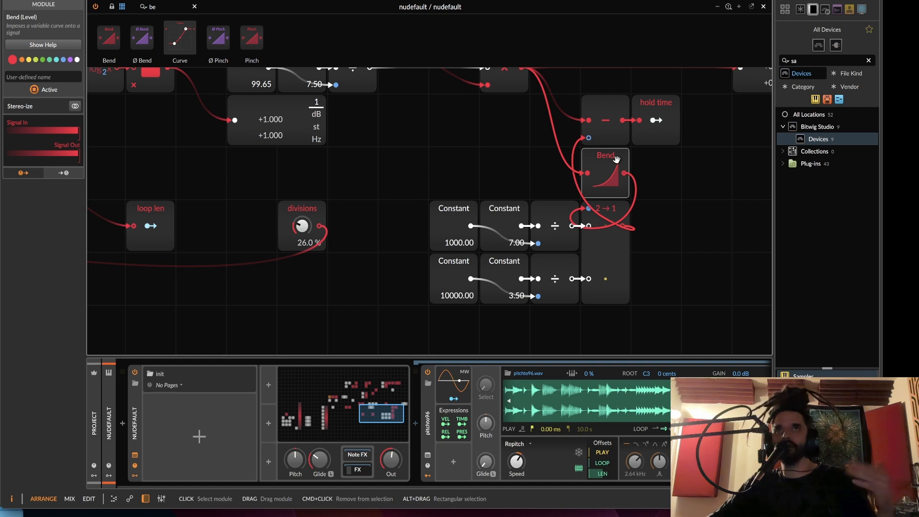
# - Move the Bend beside the Merge and bring the Subtract and hold time modulator down directly above them
pyautogui.moveTo(609, 159); pyautogui.dragTo(659, 210)
pyautogui.click(599, 127)
pyautogui.moveTo(598, 127); pyautogui.dragTo(599, 180)
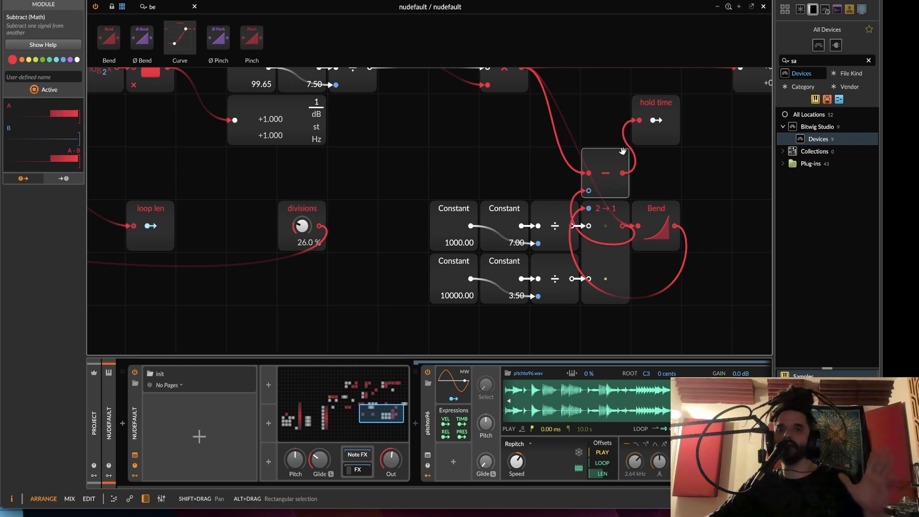
pyautogui.moveTo(657, 117); pyautogui.dragTo(657, 170)
pyautogui.moveTo(562, 173); pyautogui.dragTo(567, 246)
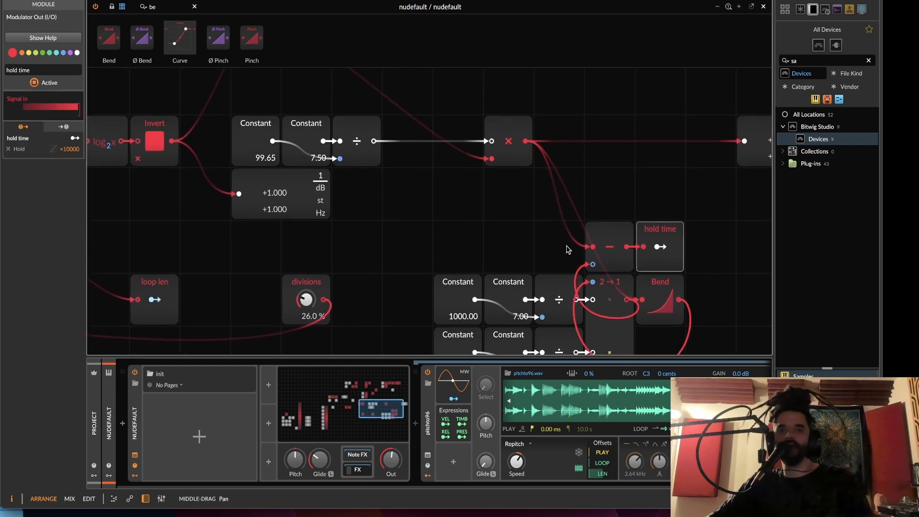
pyautogui.moveTo(530, 217); pyautogui.dragTo(475, 199)
pyautogui.scroll(-3, 484, 201)
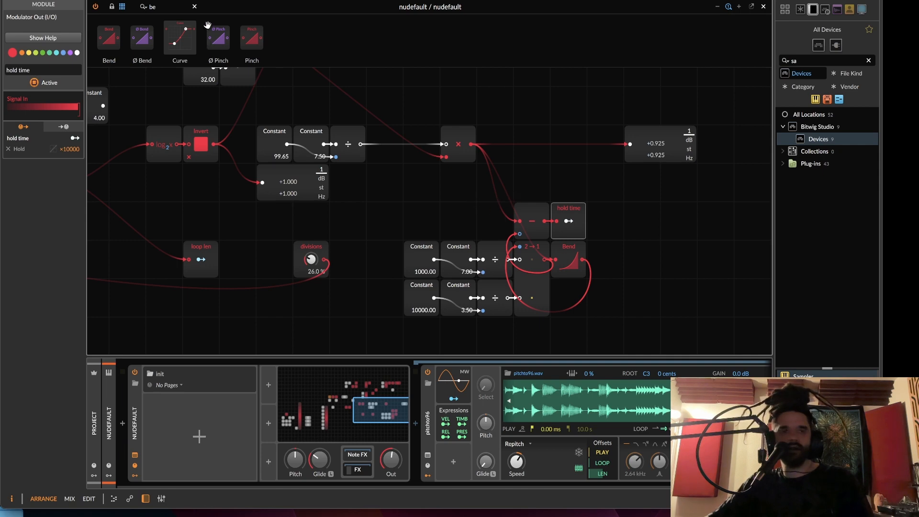
# - Clear the module search and add a Label above the hold offset Constants
pyautogui.click(194, 7)
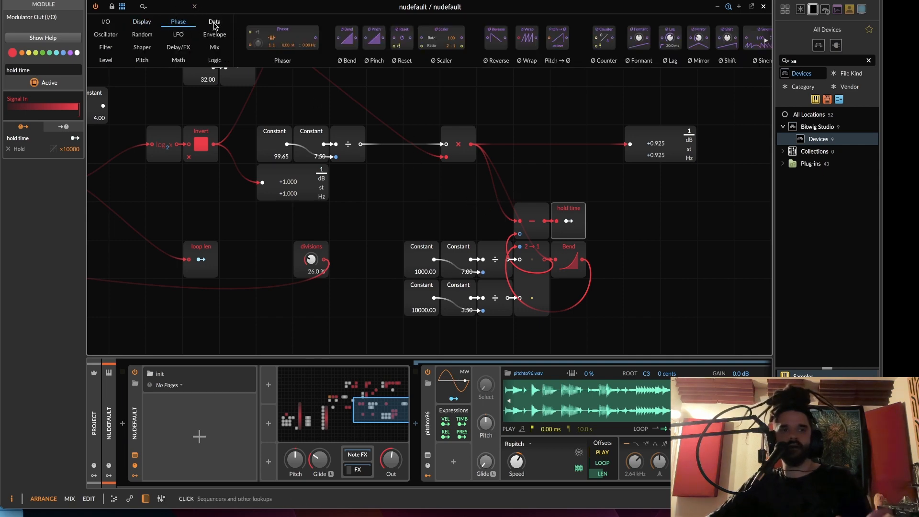
pyautogui.click(141, 21)
pyautogui.moveTo(339, 38); pyautogui.dragTo(417, 189)
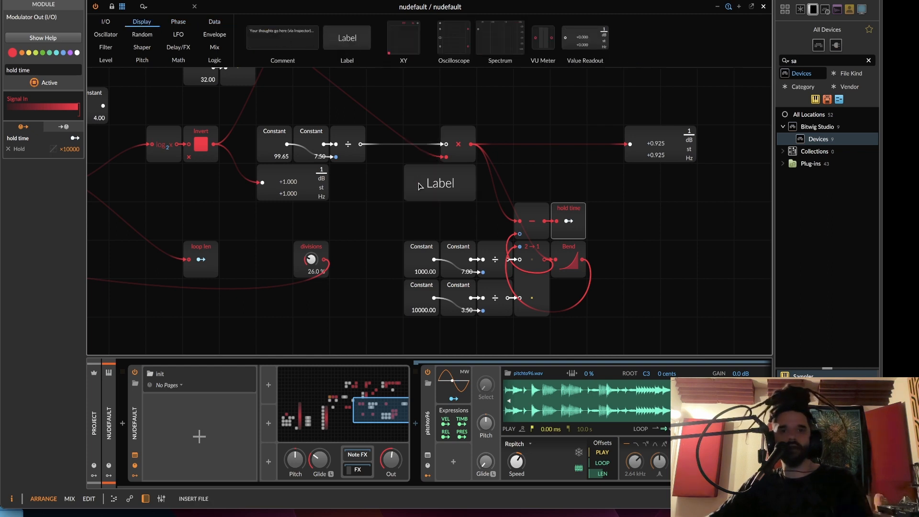
# - Widen the Label above the hold offset Constants so it spans the whole hold offset group up to the Bend
pyautogui.moveTo(446, 157); pyautogui.dragTo(390, 129)
pyautogui.moveTo(438, 224); pyautogui.dragTo(420, 155)
pyautogui.moveTo(381, 113); pyautogui.dragTo(589, 287)
pyautogui.moveTo(419, 118); pyautogui.dragTo(375, 161)
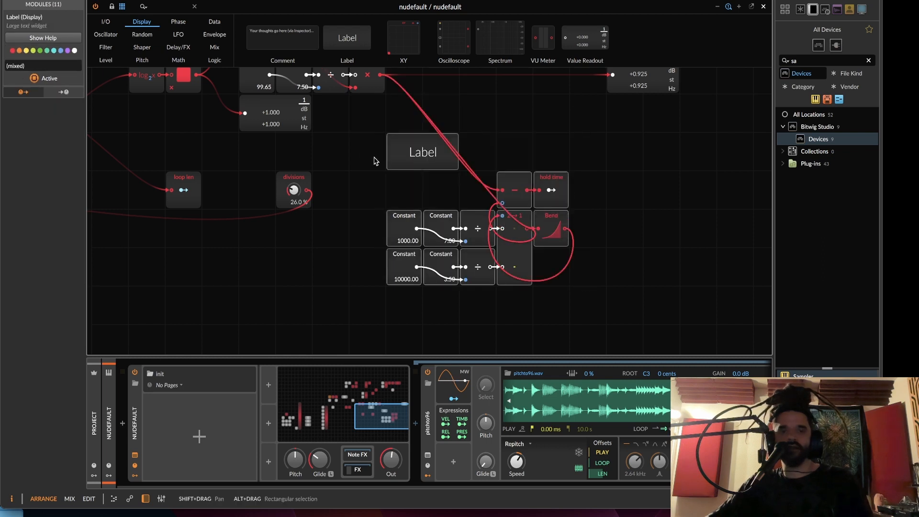
pyautogui.click(474, 143)
pyautogui.moveTo(458, 146); pyautogui.dragTo(562, 144)
pyautogui.click(469, 157)
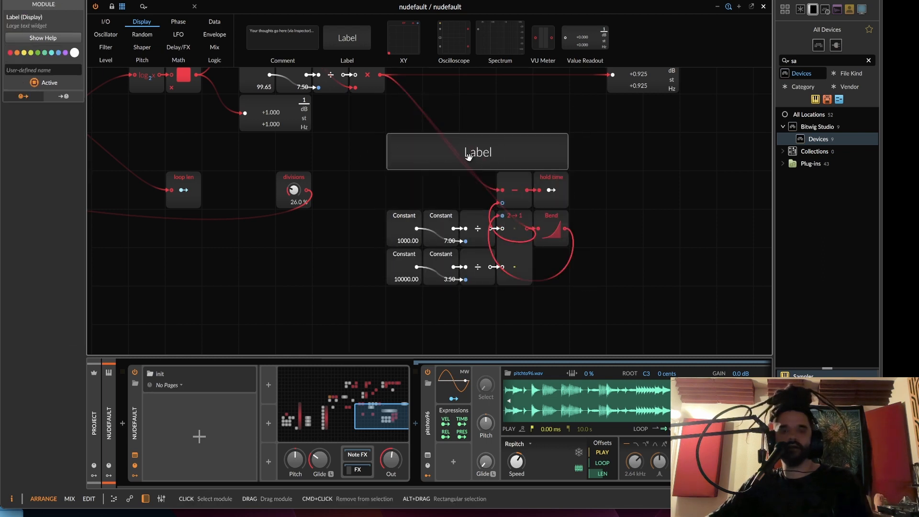
# - Title the Label "hold time fixes" and colour it and all the hold offset modules blue
pyautogui.click(28, 69)
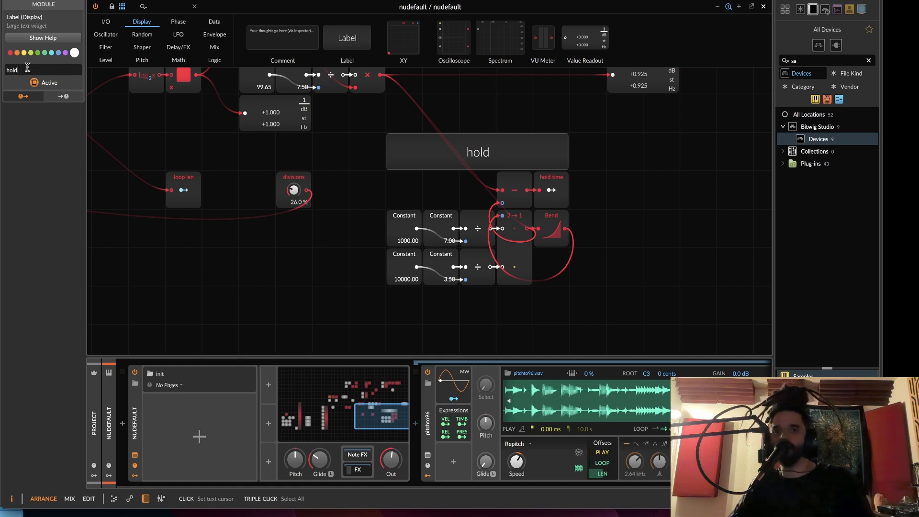
pyautogui.write('hold time fixes')
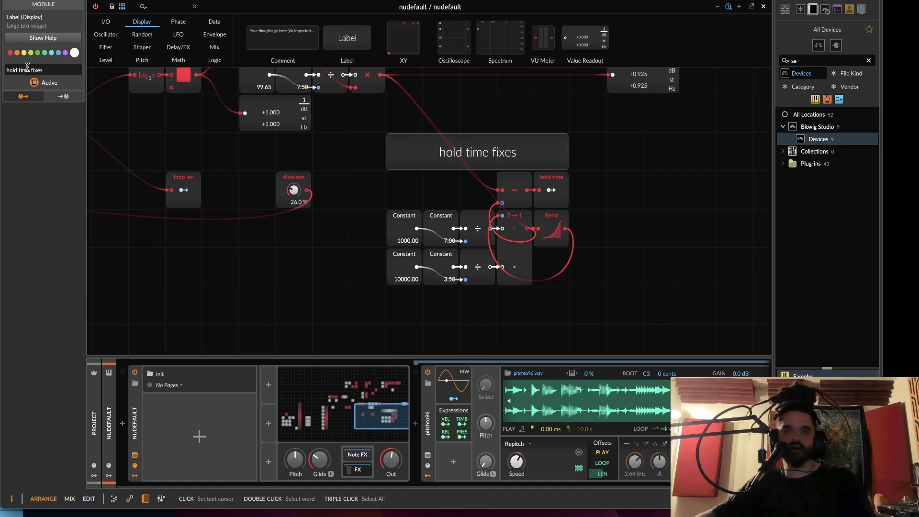
pyautogui.moveTo(379, 142); pyautogui.dragTo(631, 303)
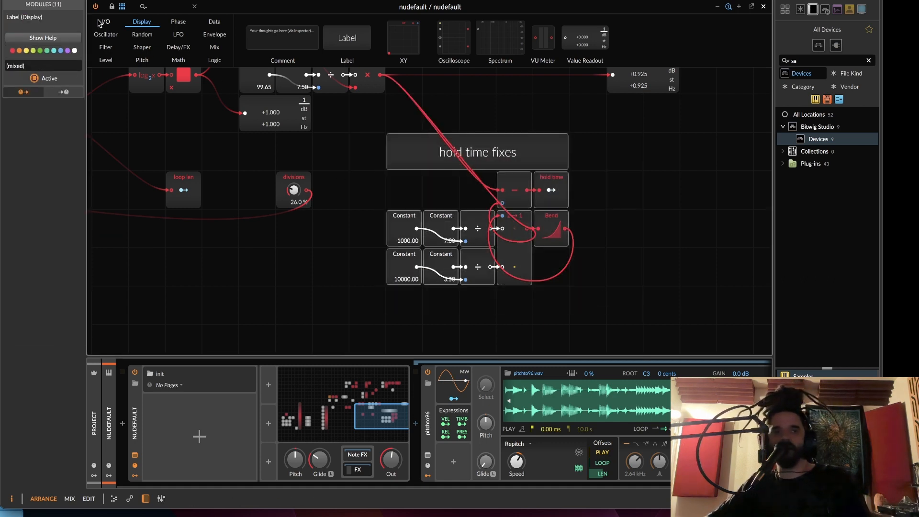
pyautogui.click(61, 51)
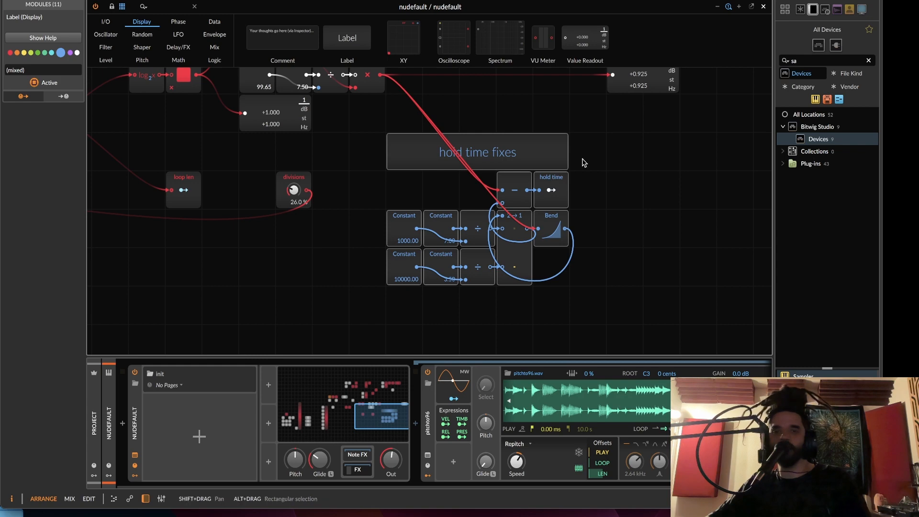
# - Move the hold time modulator out of the blue group to directly beneath the +0.925 Value Readout
pyautogui.click(578, 191)
pyautogui.moveTo(578, 191); pyautogui.dragTo(600, 301)
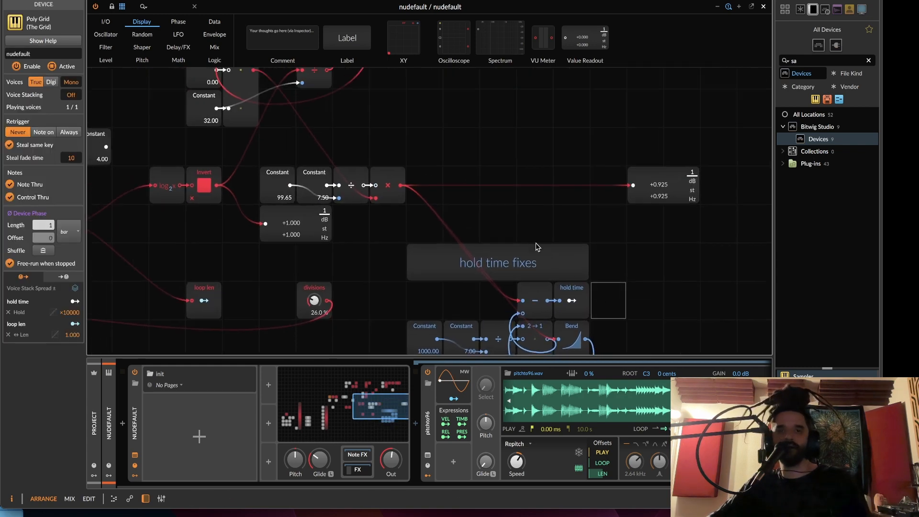
pyautogui.moveTo(464, 215); pyautogui.dragTo(533, 169)
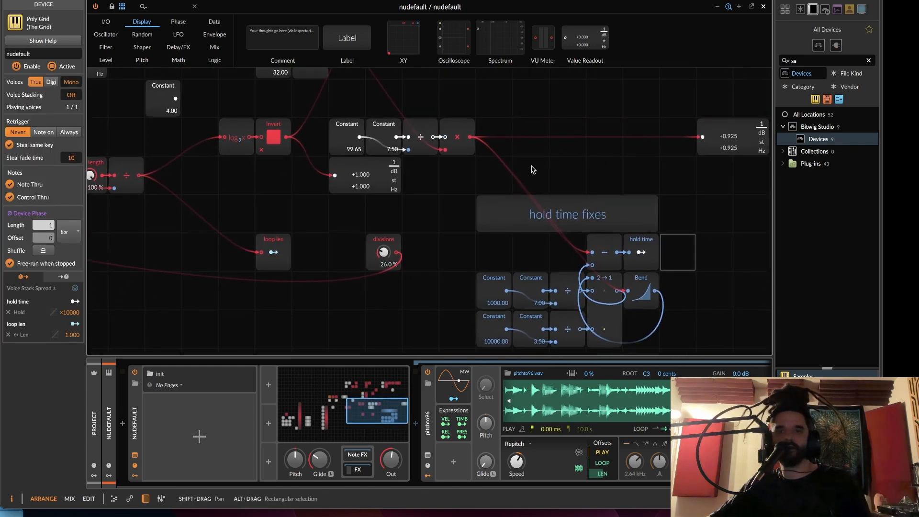
pyautogui.moveTo(646, 241); pyautogui.dragTo(720, 164)
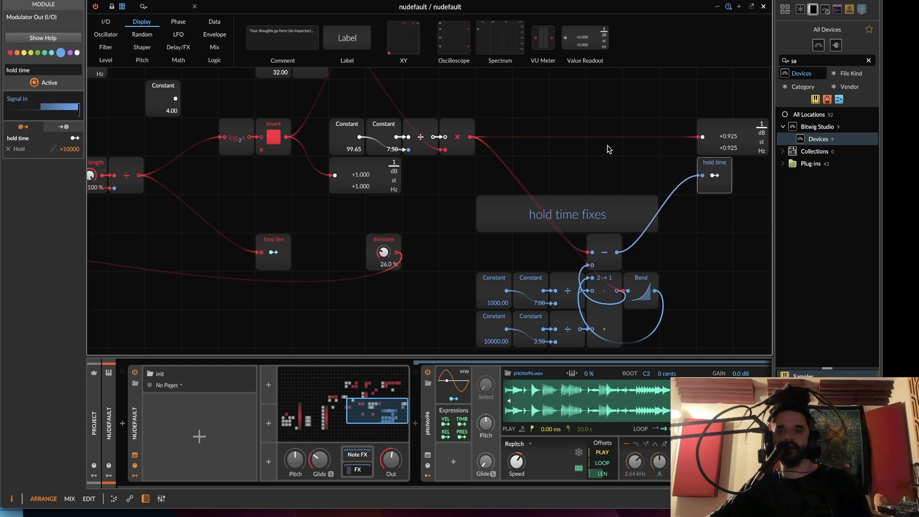
# - Move the 1000.00 Constant directly below the power-of-two module beside the 32.00 Constant's Merge
pyautogui.scroll(-8, 608, 149)
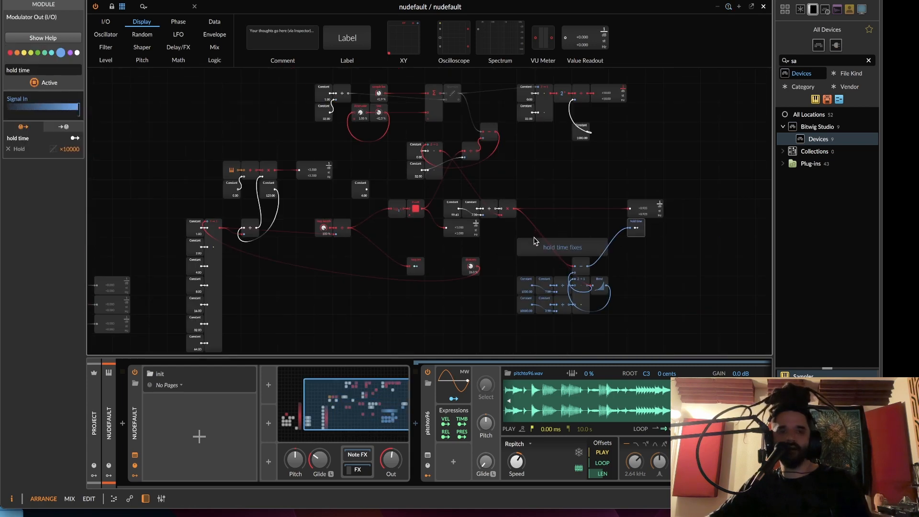
pyautogui.hscroll(-5, 535, 241)
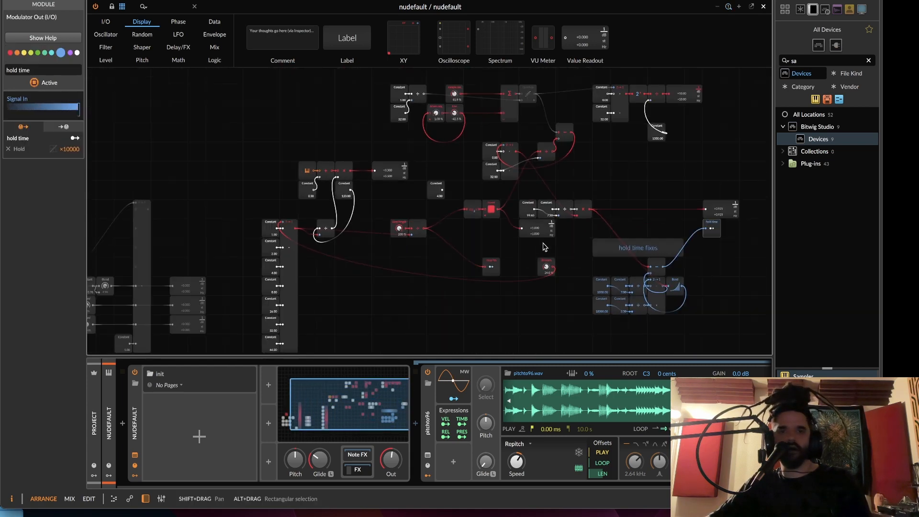
pyautogui.scroll(5, 581, 204)
pyautogui.moveTo(548, 230); pyautogui.dragTo(434, 353)
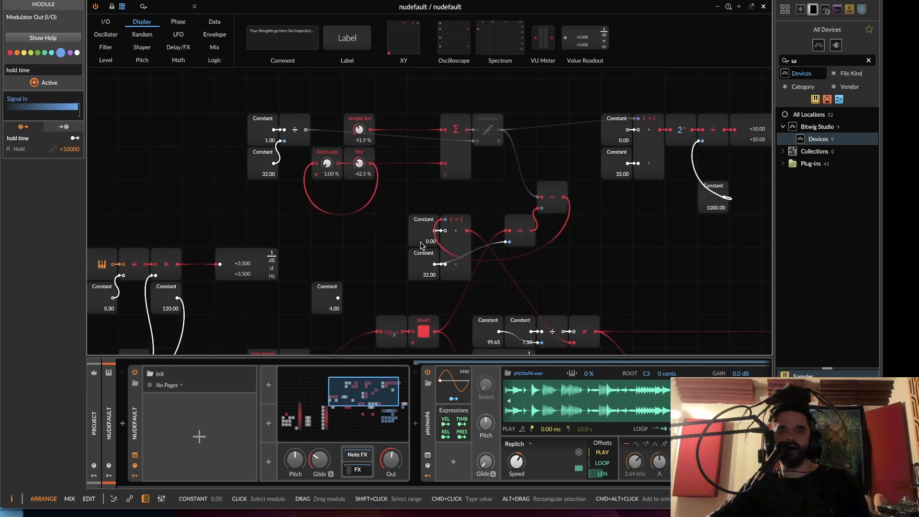
pyautogui.hscroll(5, 421, 245)
pyautogui.moveTo(555, 212); pyautogui.dragTo(521, 179)
pyautogui.hscroll(-5, 294, 157)
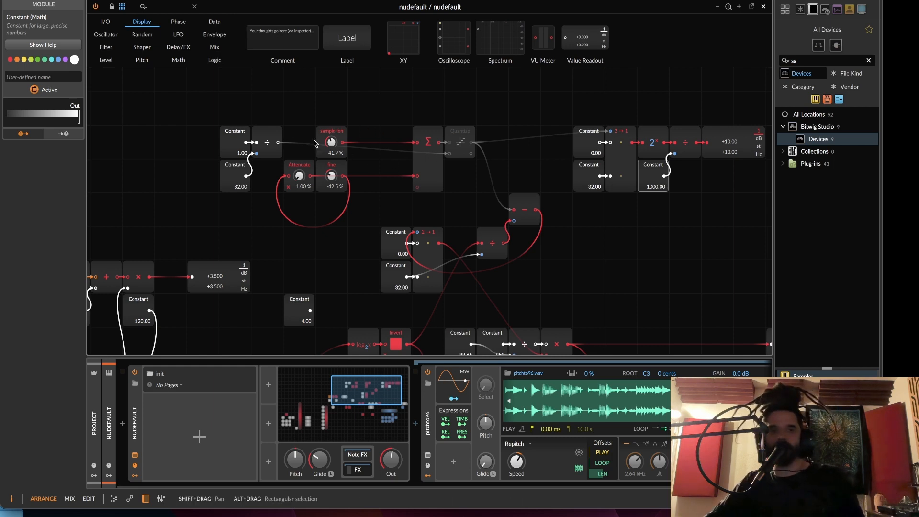
# - Place the Attenuate beside the 32.00 Constant and move the fine and sample len knobs directly against the Sum
pyautogui.scroll(2, 316, 134)
pyautogui.hscroll(-2, 316, 134)
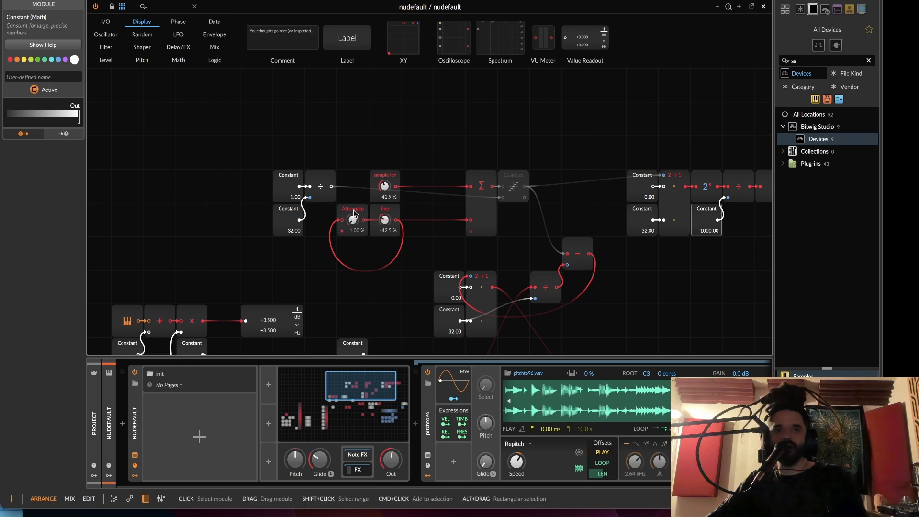
pyautogui.moveTo(353, 209); pyautogui.dragTo(321, 209)
pyautogui.moveTo(386, 210); pyautogui.dragTo(450, 210)
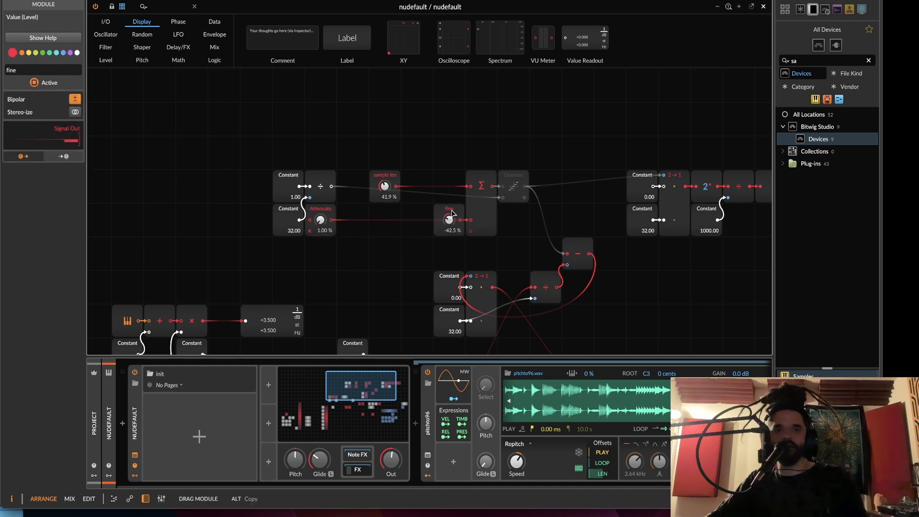
pyautogui.moveTo(394, 176); pyautogui.dragTo(449, 177)
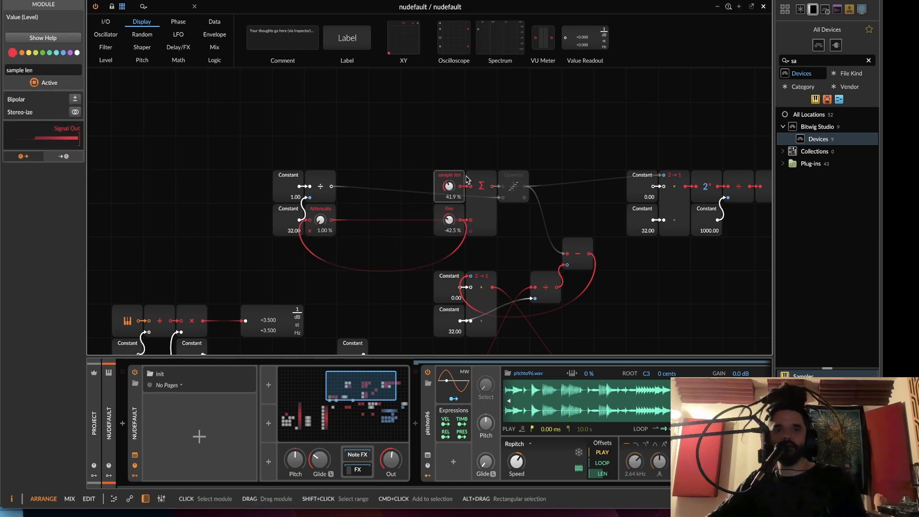
# - Move the 1.00 and 32.00 Constants, Divide and Attenuate closer to the knobs, and delete the inactive Quantize module
pyautogui.moveTo(241, 138); pyautogui.dragTo(392, 192)
pyautogui.click(524, 182)
pyautogui.press('Delete')
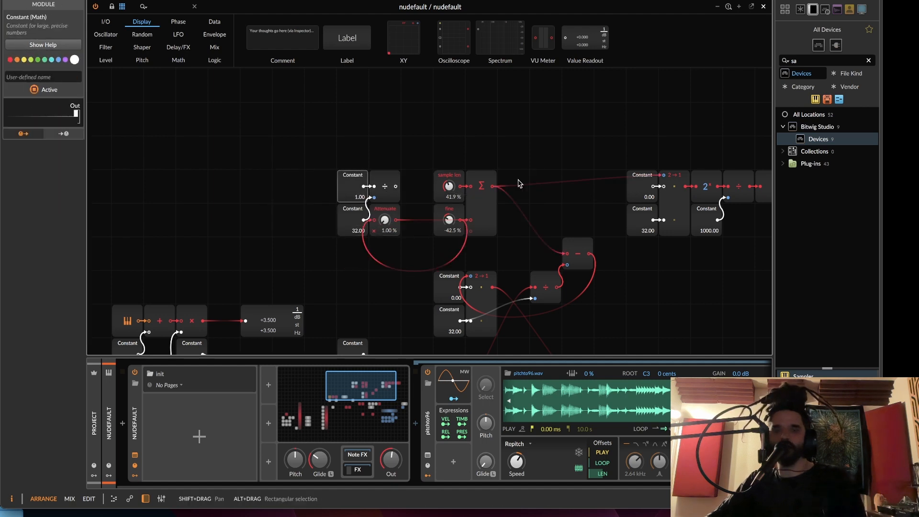
# - Bring the Subtract down beside its Divide and shift the sample len, fine and Sum group one cell up and across
pyautogui.moveTo(628, 175); pyautogui.dragTo(528, 144)
pyautogui.moveTo(477, 219); pyautogui.dragTo(477, 254)
pyautogui.moveTo(198, 115); pyautogui.dragTo(400, 158)
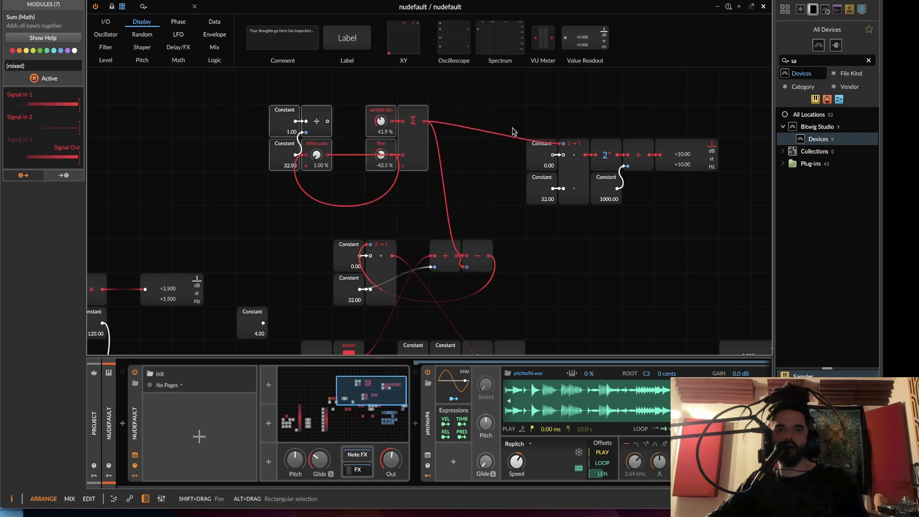
# - Place the sample length Value Readout above the sample len knob and move the Merge and power-of-two group level with and closer to the Sum
pyautogui.moveTo(512, 127); pyautogui.dragTo(723, 229)
pyautogui.moveTo(717, 158); pyautogui.dragTo(416, 90)
pyautogui.click(671, 153)
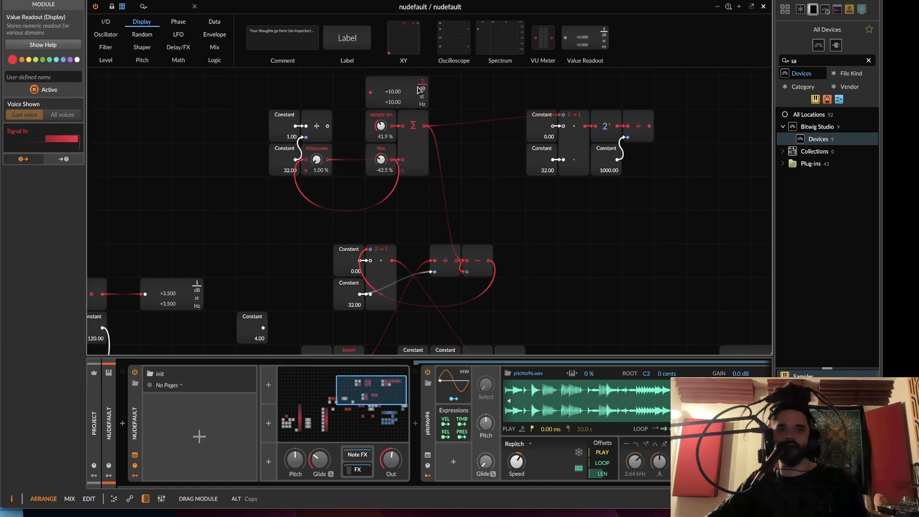
pyautogui.moveTo(511, 124); pyautogui.dragTo(656, 184)
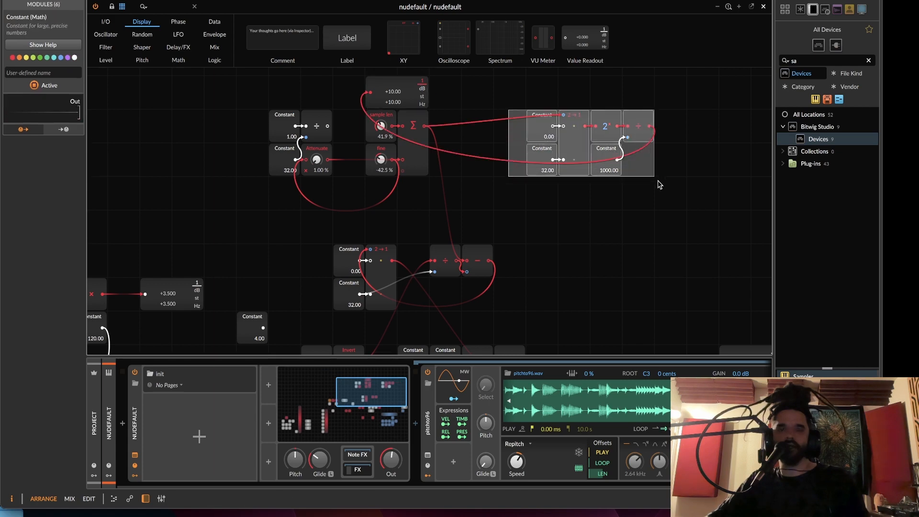
pyautogui.moveTo(535, 122); pyautogui.dragTo(470, 121)
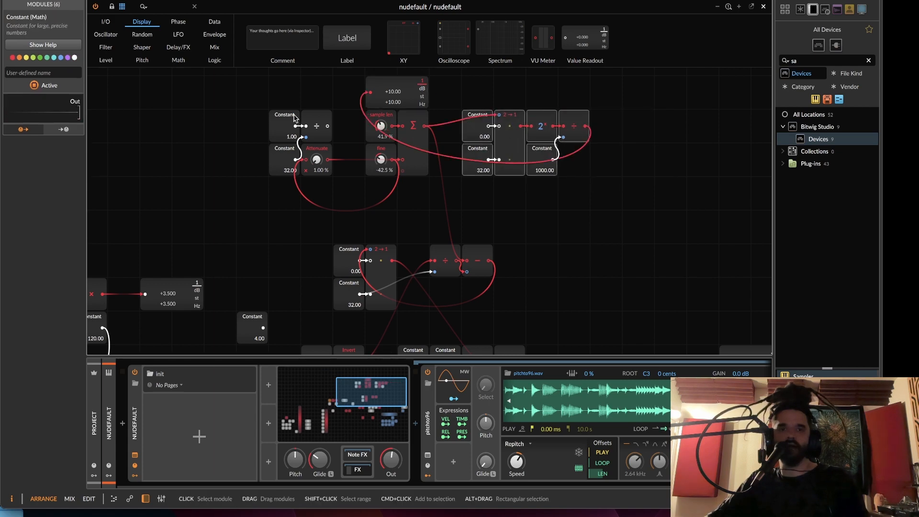
# - Add a Label spanning the full width above the sample length modules and colour the whole group turquoise
pyautogui.moveTo(267, 92); pyautogui.dragTo(331, 151)
pyautogui.moveTo(339, 53); pyautogui.dragTo(615, 117)
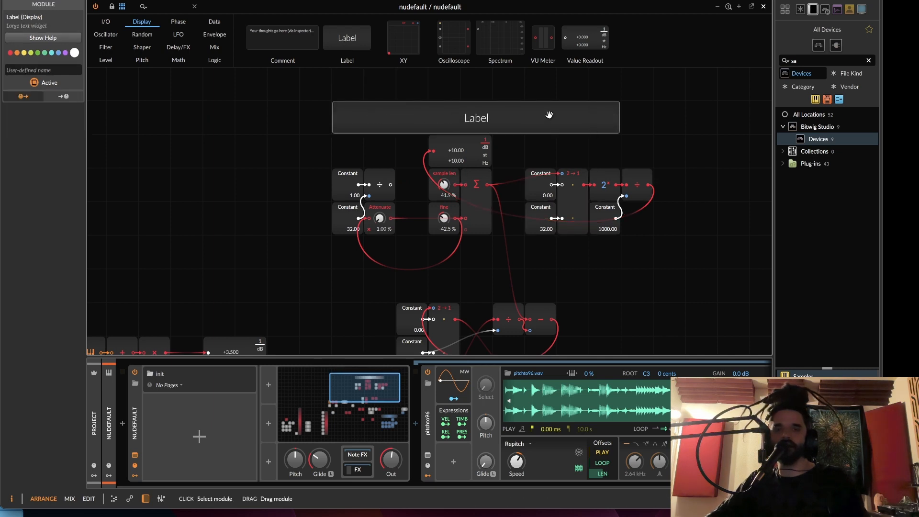
pyautogui.moveTo(620, 115); pyautogui.dragTo(655, 116)
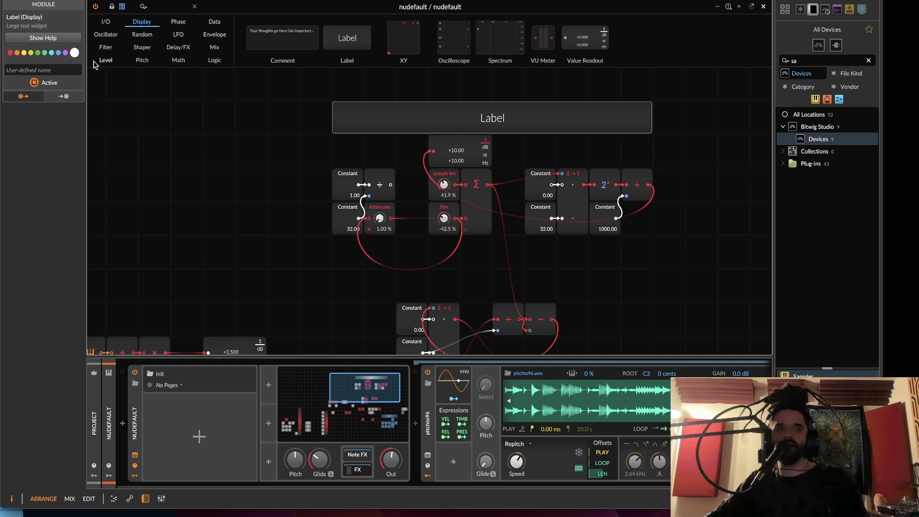
pyautogui.moveTo(308, 100); pyautogui.dragTo(728, 246)
pyautogui.click(54, 51)
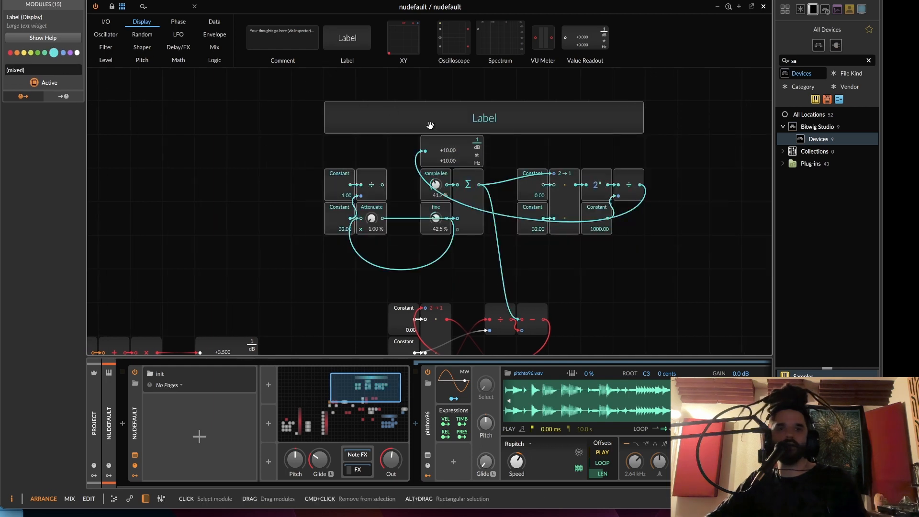
# - Title the turquoise Label "sample length"
pyautogui.click(311, 97)
pyautogui.click(19, 72)
pyautogui.write('s')
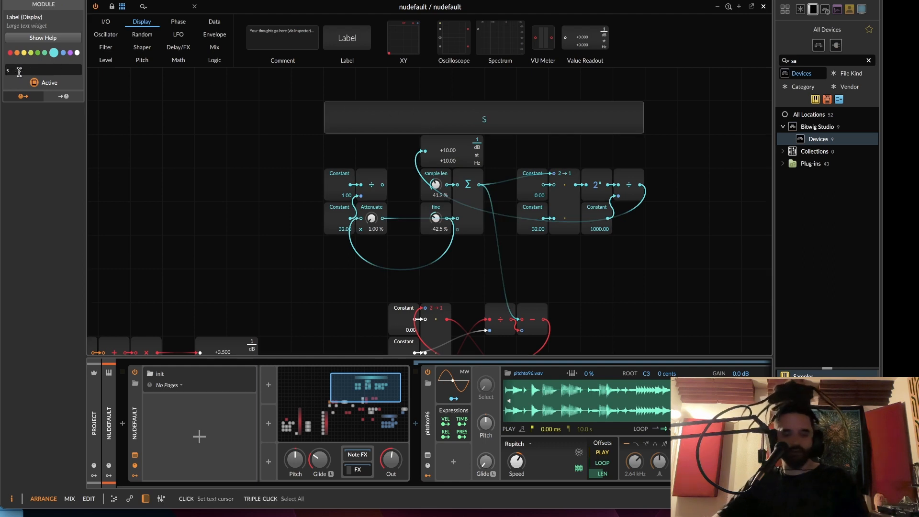
pyautogui.write('amok')
pyautogui.press('BackSpace')
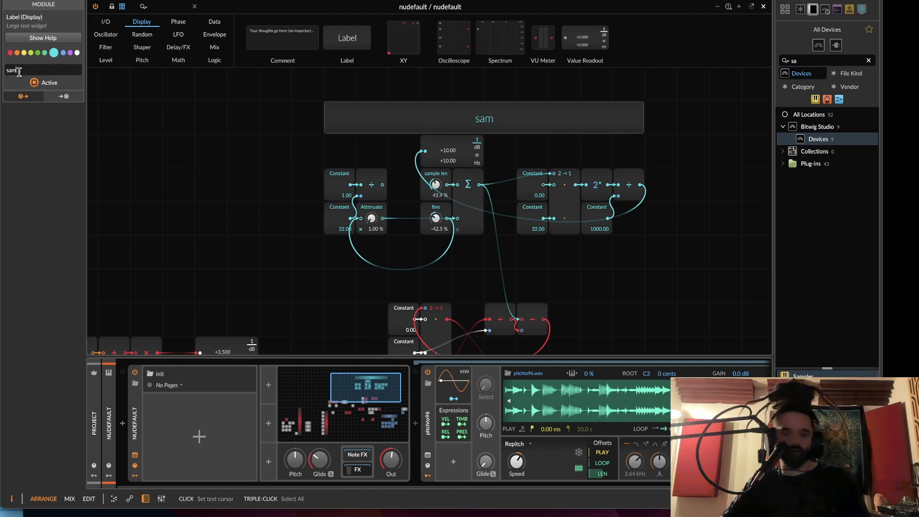
pyautogui.write('ple')
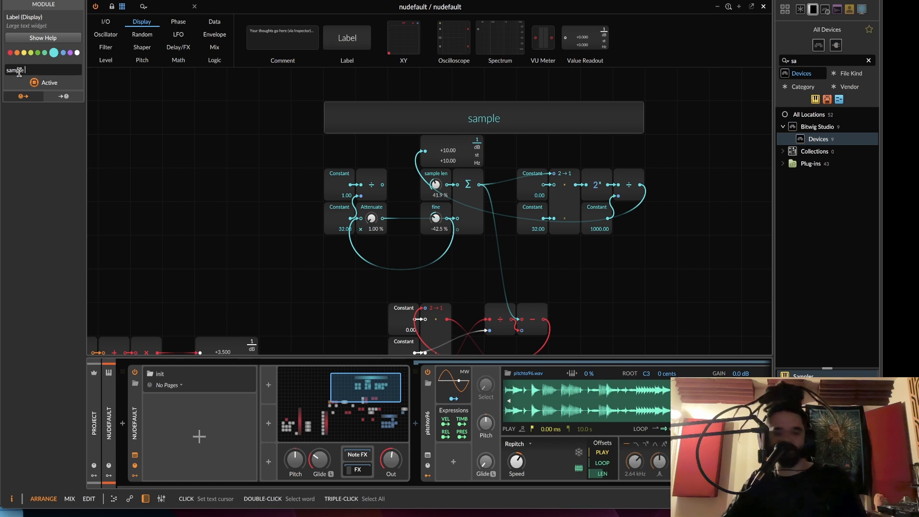
pyautogui.write(' lengh')
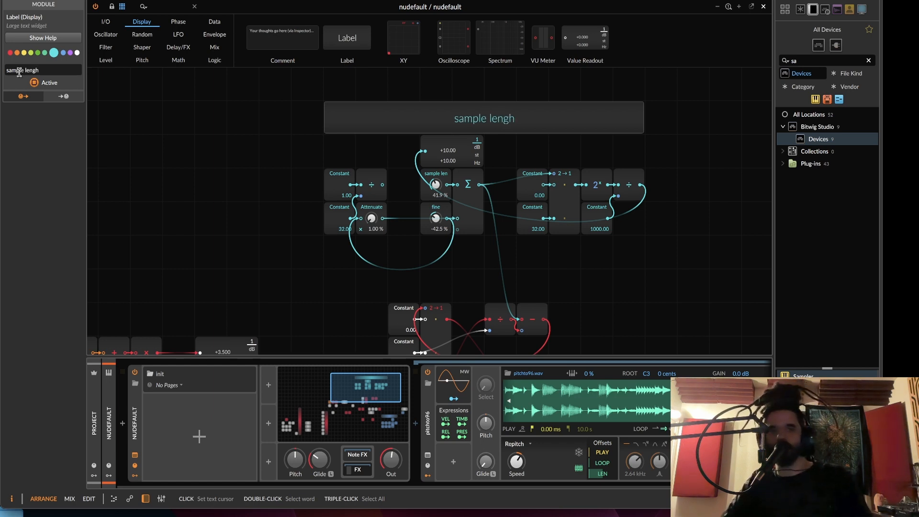
pyautogui.write('t')
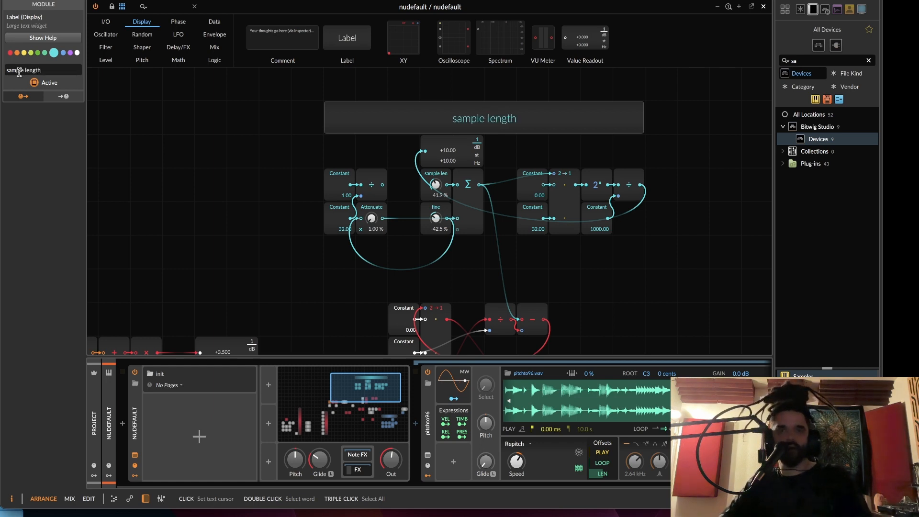
# - Move the loop length knob diagonally below its Divide and delete the unconnected 4.00 Constant
pyautogui.moveTo(302, 198); pyautogui.dragTo(291, 62)
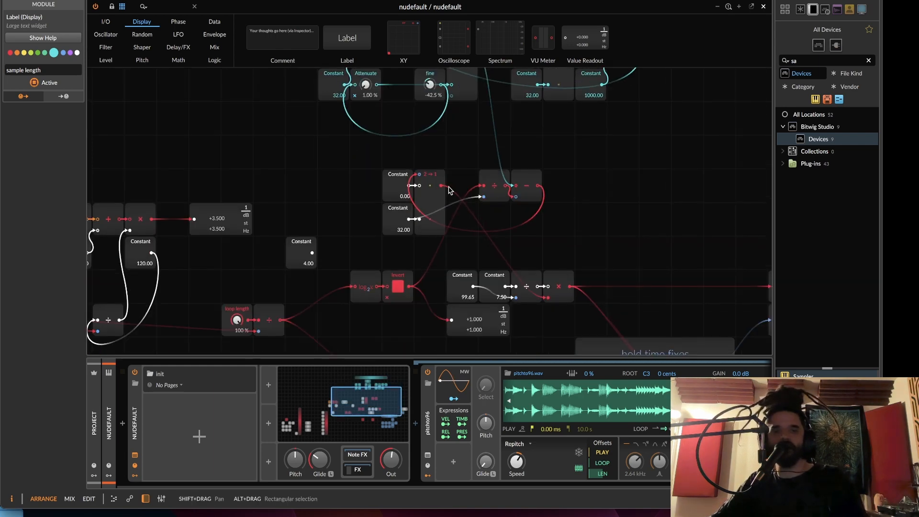
pyautogui.moveTo(532, 173); pyautogui.dragTo(635, 99)
pyautogui.moveTo(356, 222); pyautogui.dragTo(324, 256)
pyautogui.moveTo(478, 193); pyautogui.dragTo(477, 235)
pyautogui.click(408, 198)
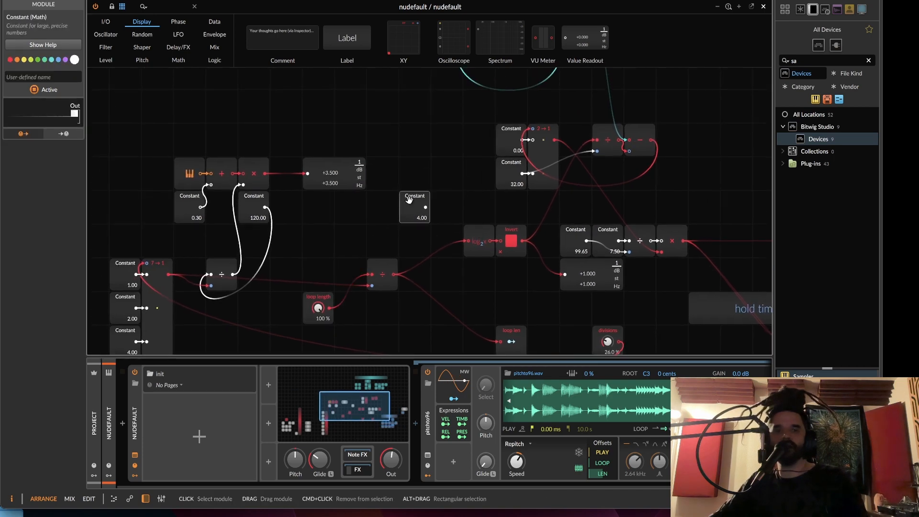
pyautogui.press('Delete')
# - Move the loop len modulator to just below the loop length Divide and delete the Value Readout connected to the Invert
pyautogui.moveTo(467, 199); pyautogui.dragTo(431, 149)
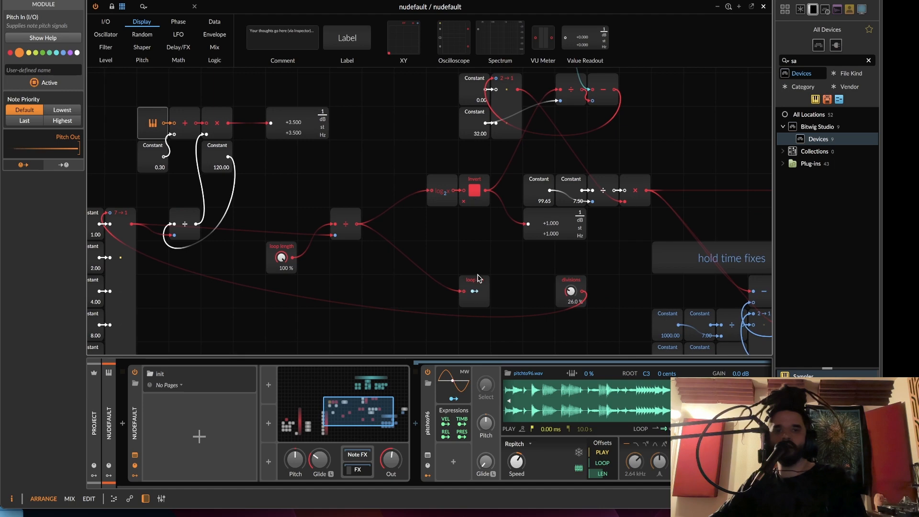
pyautogui.moveTo(477, 282); pyautogui.dragTo(378, 269)
pyautogui.moveTo(443, 241); pyautogui.dragTo(343, 262)
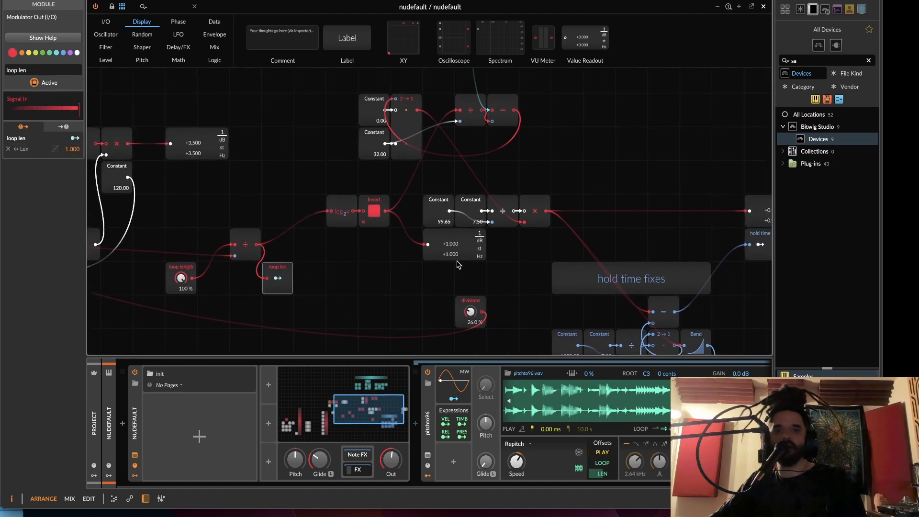
pyautogui.click(459, 244)
pyautogui.press('Delete')
# - Move the Log and Invert modules beneath the Divide and Subtract and align the 99.65 Constant row below the 32.00 Constant
pyautogui.moveTo(481, 232); pyautogui.dragTo(563, 285)
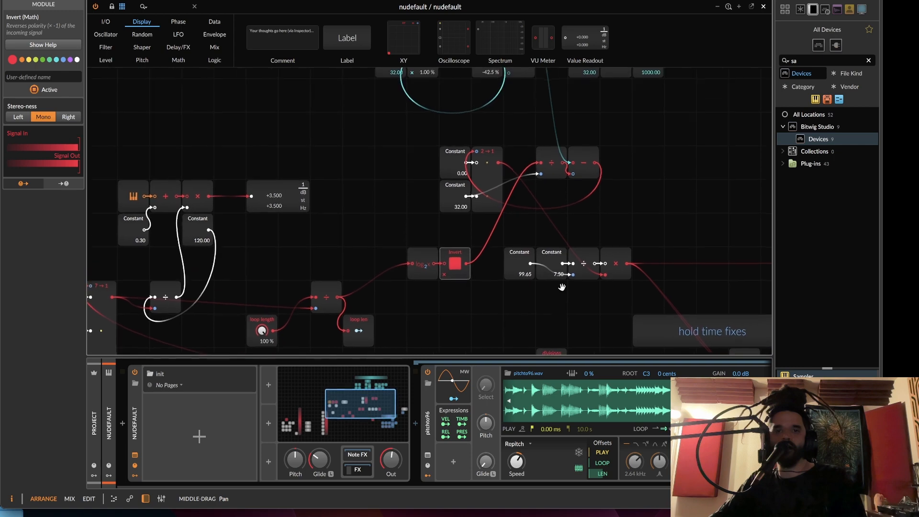
pyautogui.click(421, 256)
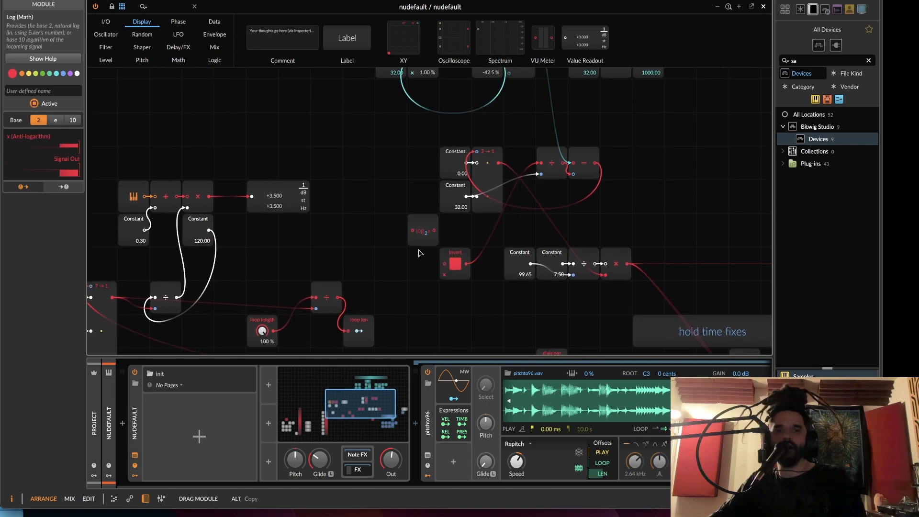
pyautogui.click(588, 154)
pyautogui.moveTo(579, 173); pyautogui.dragTo(551, 188)
pyautogui.moveTo(478, 228); pyautogui.dragTo(542, 262)
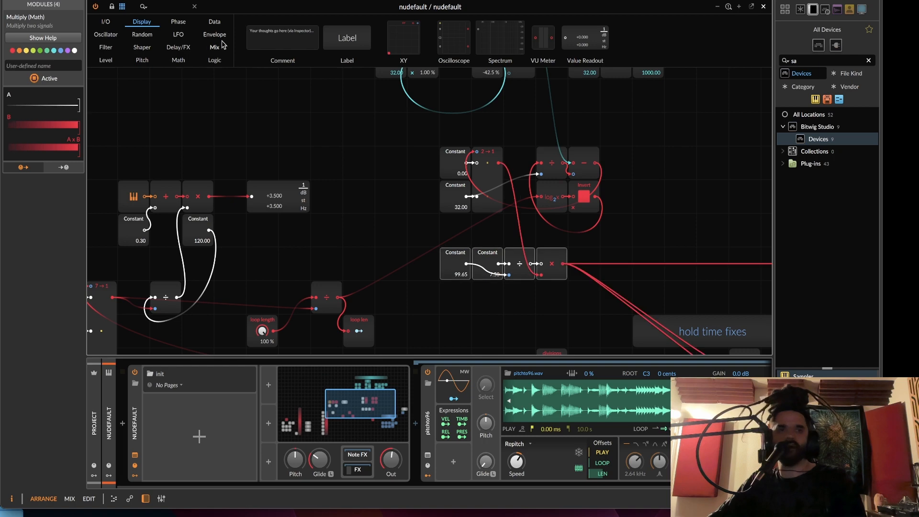
# - Add a Label above the 2→1 and Divide/Subtract modules and widen it to span the whole group
pyautogui.moveTo(347, 38); pyautogui.dragTo(609, 124)
pyautogui.click(504, 127)
pyautogui.click(551, 128)
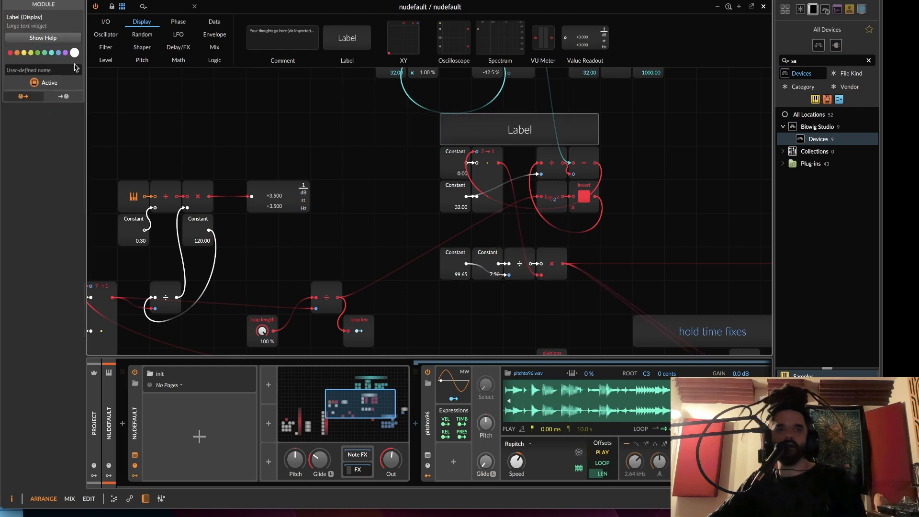
# - Title the Label "loop length/hold time" and colour it and the modules below it purple
pyautogui.click(49, 70)
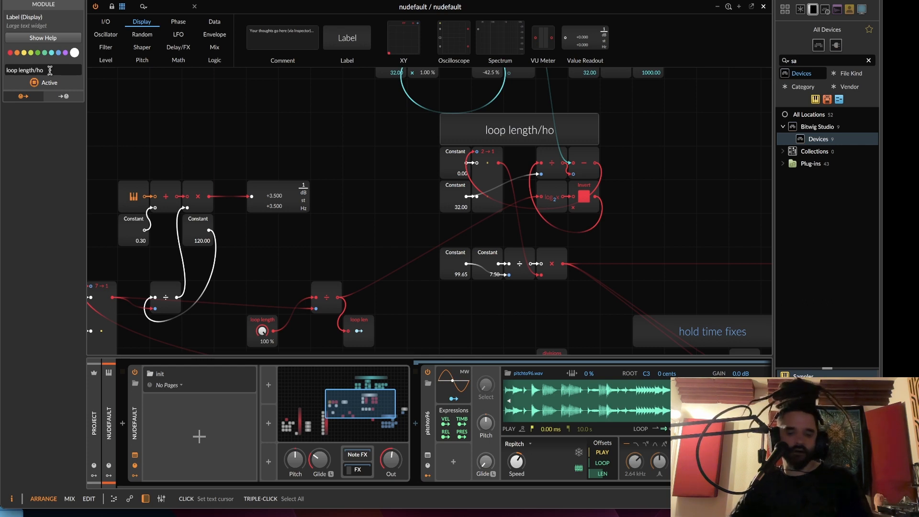
pyautogui.write('time')
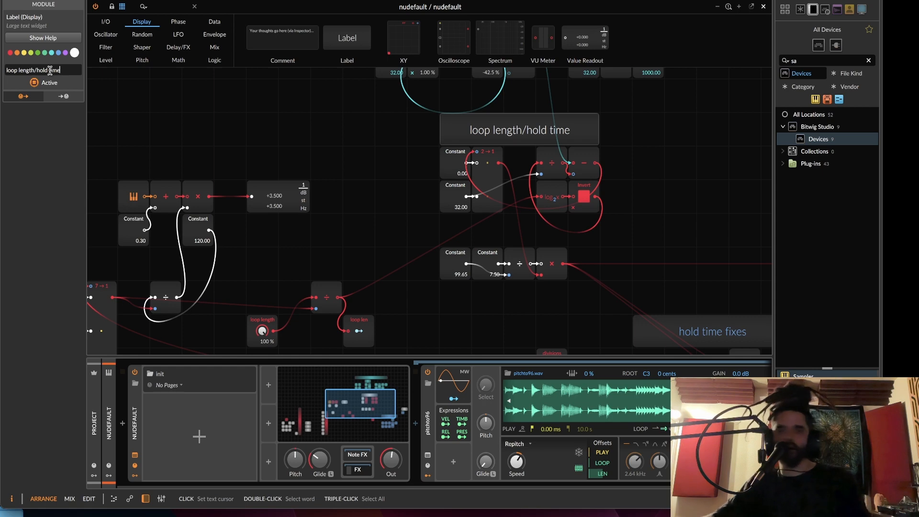
pyautogui.press('Return')
pyautogui.moveTo(416, 110); pyautogui.dragTo(632, 289)
pyautogui.click(67, 51)
# - Move the divisions knob to directly above the 1.00 Constant feeding the 7→1 selector
pyautogui.moveTo(435, 200); pyautogui.dragTo(490, 209)
pyautogui.scroll(-2, 464, 183)
pyautogui.moveTo(537, 282); pyautogui.dragTo(259, 232)
pyautogui.scroll(2, 259, 232)
pyautogui.scroll(-3, 258, 233)
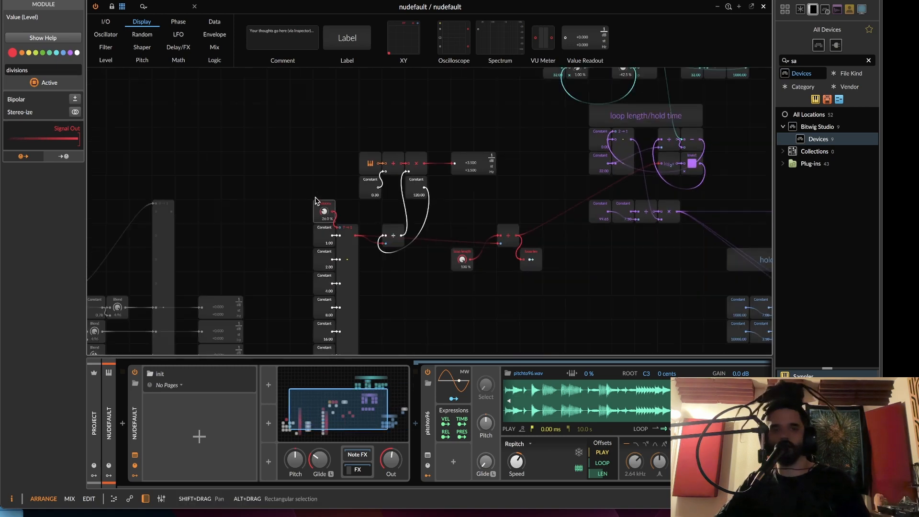
# - Add a Label above the Pitch In modules, widened from the divisions column to the Multiply, and title it "beat div slicing"
pyautogui.scroll(-2, 423, 223)
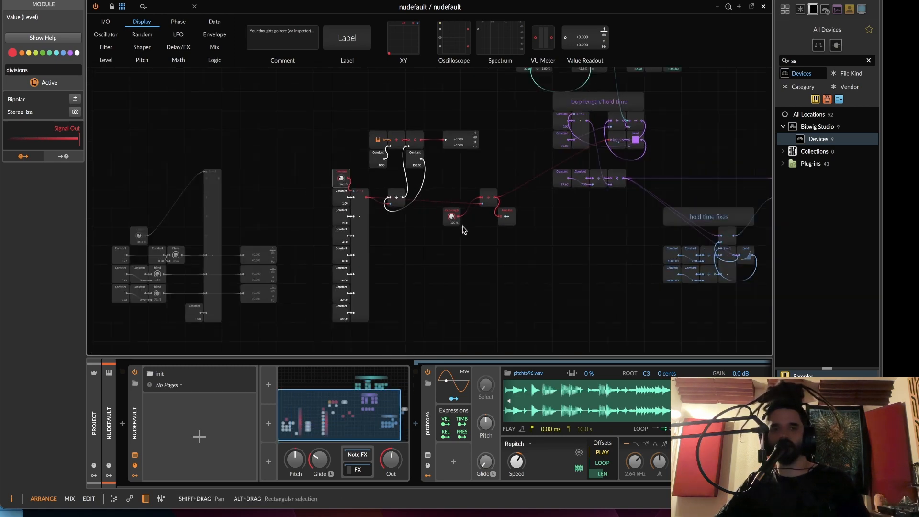
pyautogui.moveTo(347, 39); pyautogui.dragTo(424, 120)
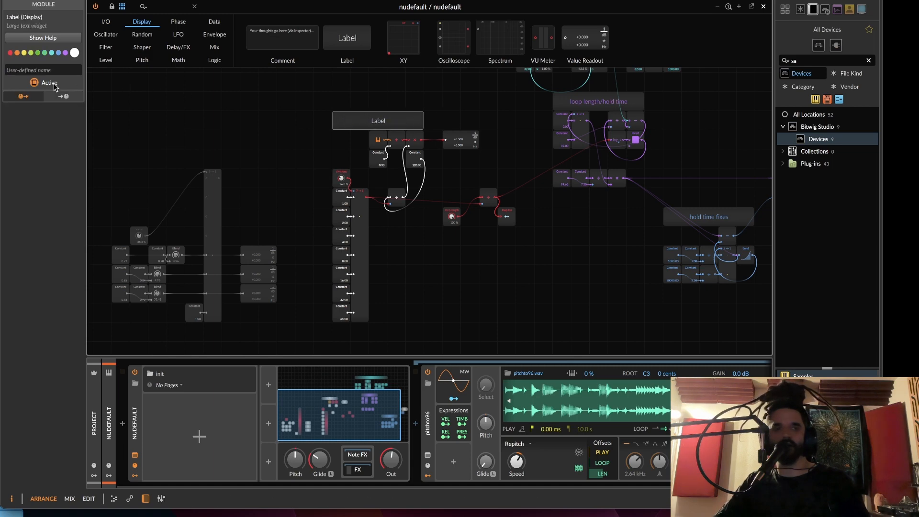
pyautogui.click(25, 68)
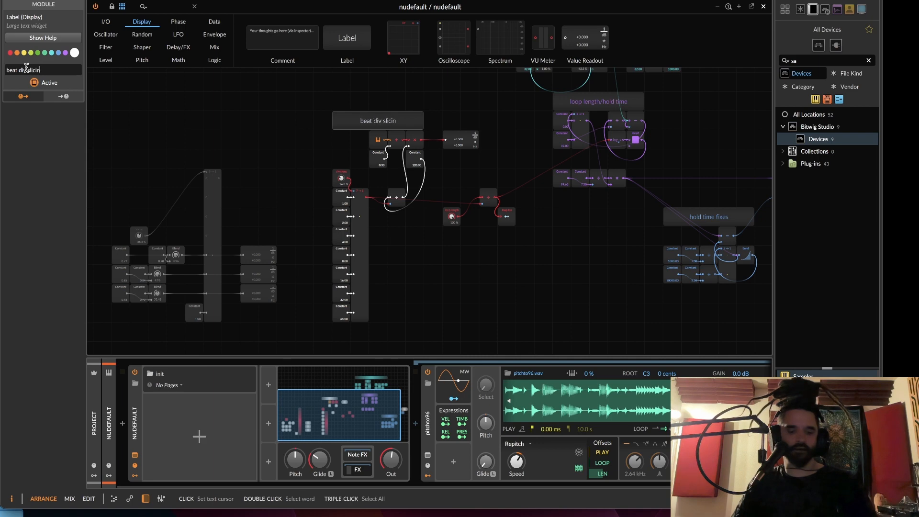
# - Replace the Value Readout fed by the beat div slicing Multiply with a Modulator Out named "start time"
pyautogui.scroll(2, 383, 257)
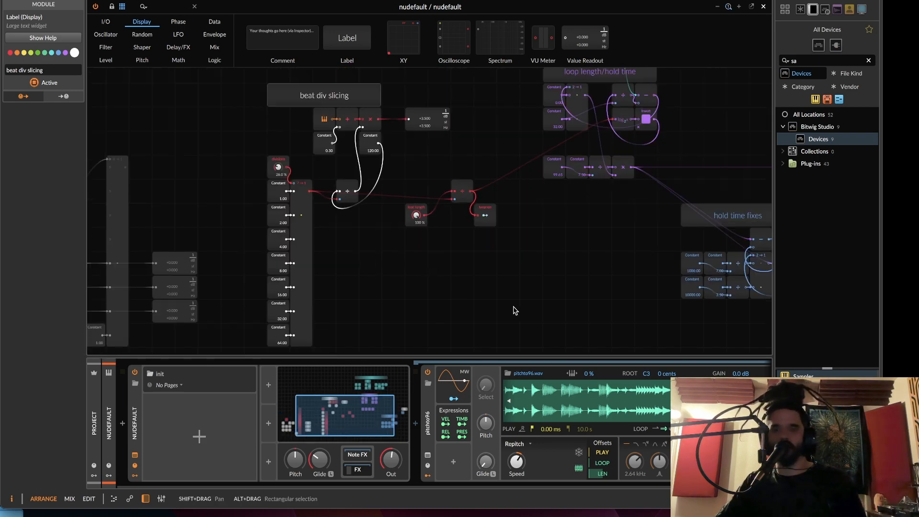
pyautogui.scroll(2, 428, 266)
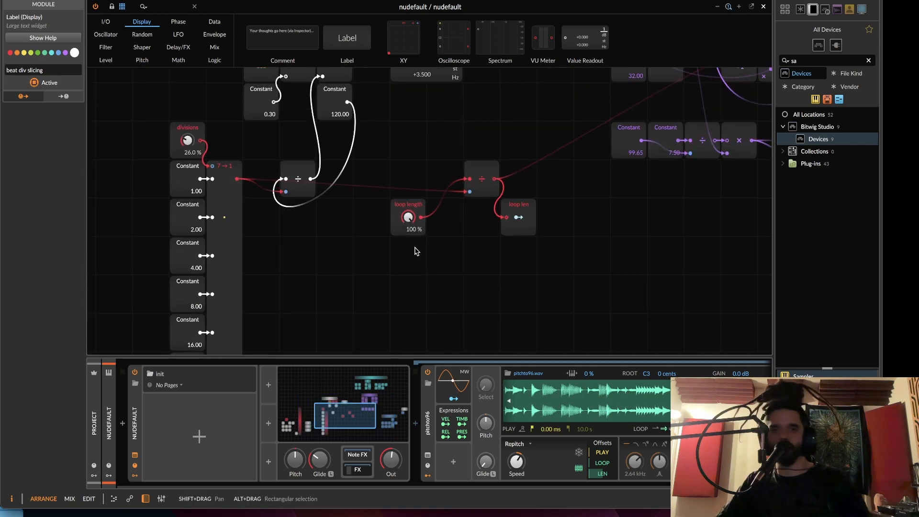
pyautogui.scroll(2, 407, 143)
pyautogui.click(102, 24)
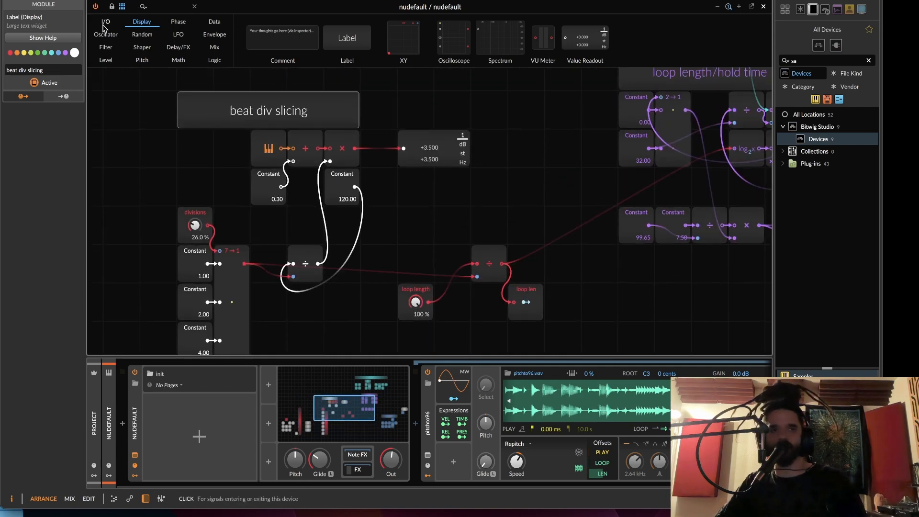
pyautogui.moveTo(744, 64); pyautogui.dragTo(449, 142)
pyautogui.click(449, 143)
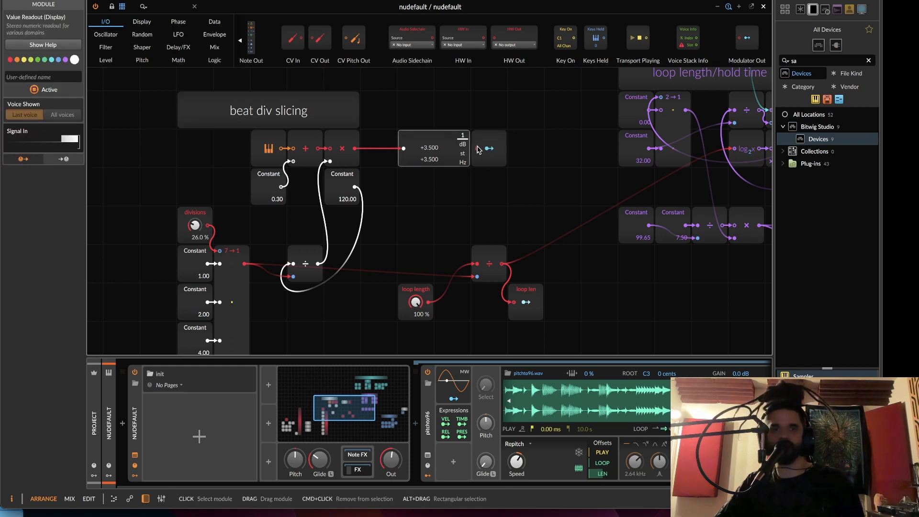
pyautogui.press('Delete')
pyautogui.click(483, 142)
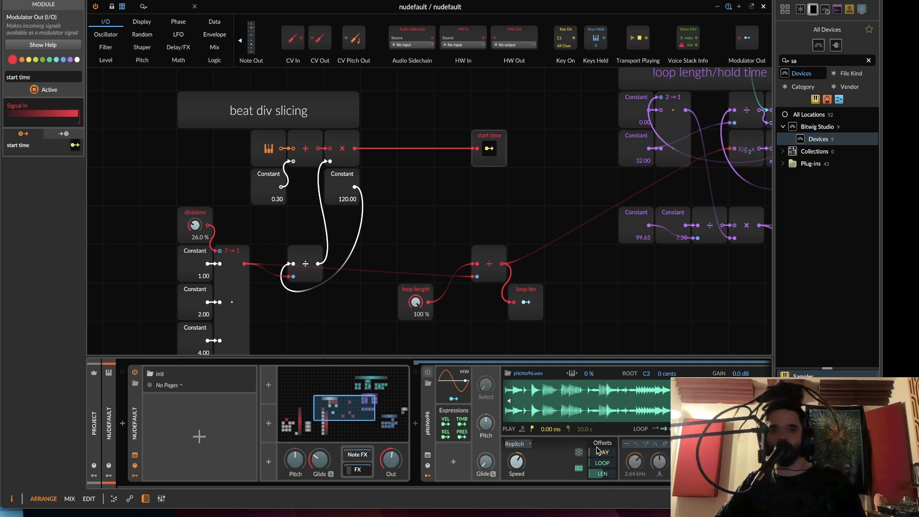
# - Map the start time modulator to the Sampler's Playhead and Offset at 1.000 and set the divisions knob to 52.5 %
pyautogui.moveTo(598, 451); pyautogui.dragTo(599, 397)
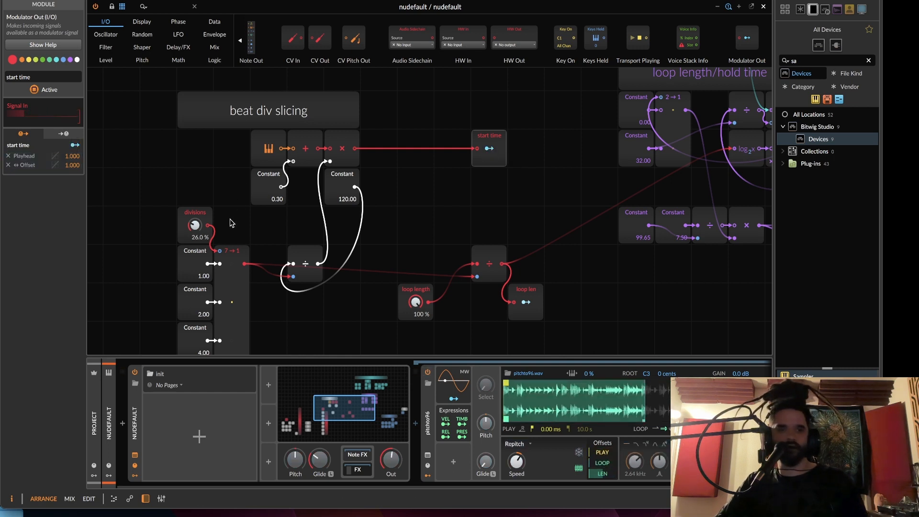
pyautogui.moveTo(195, 225); pyautogui.dragTo(194, 211)
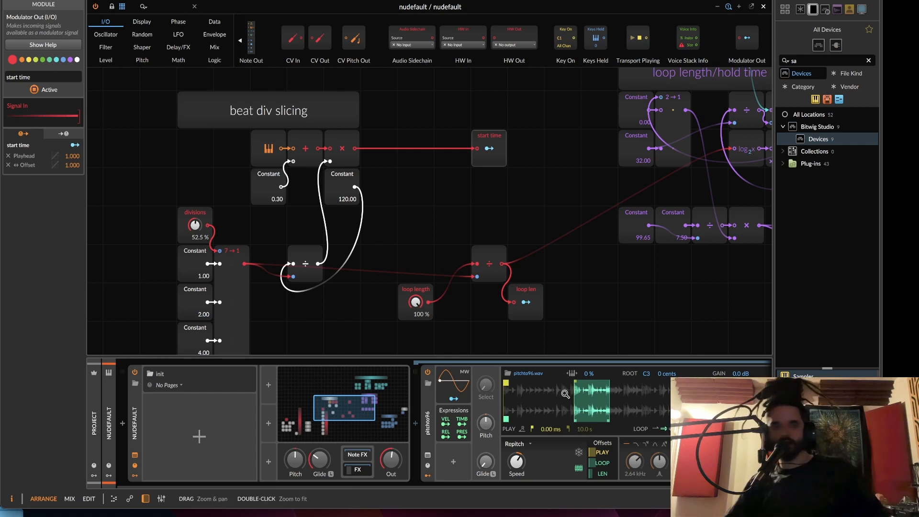
# - Check the voice settings of the Poly Grid and Sampler, and set the Pitch In module's note priority to Last
pyautogui.click(140, 414)
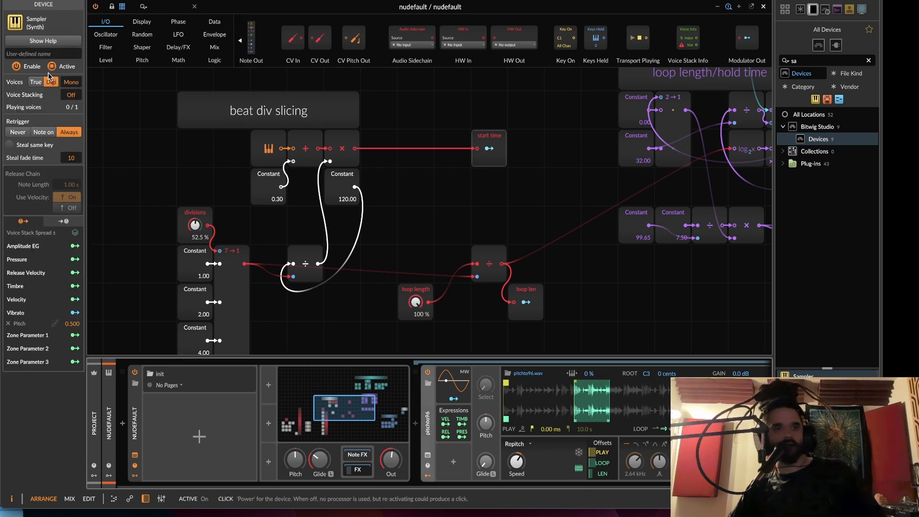
pyautogui.click(41, 86)
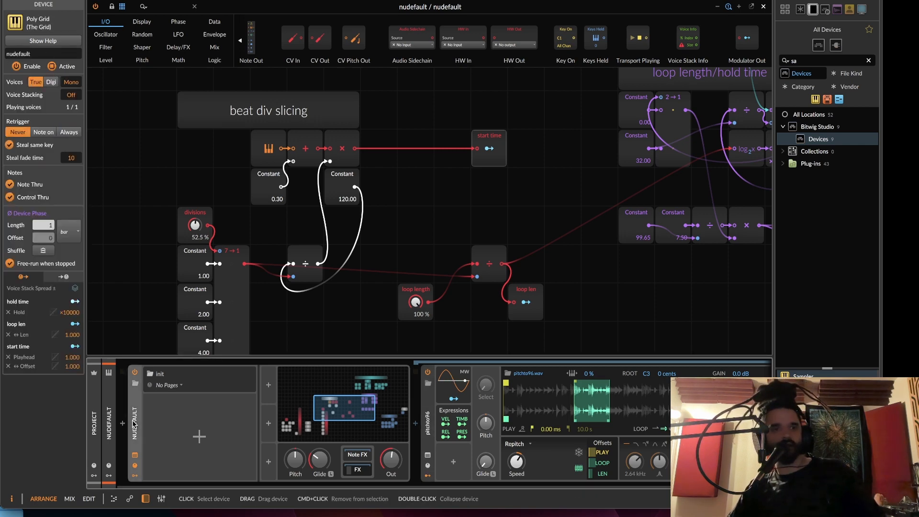
pyautogui.click(428, 417)
pyautogui.click(330, 75)
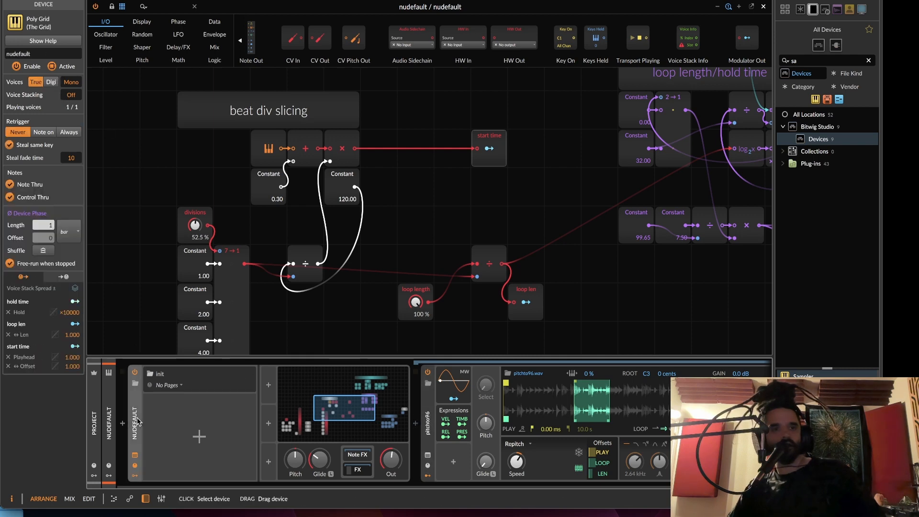
pyautogui.click(269, 149)
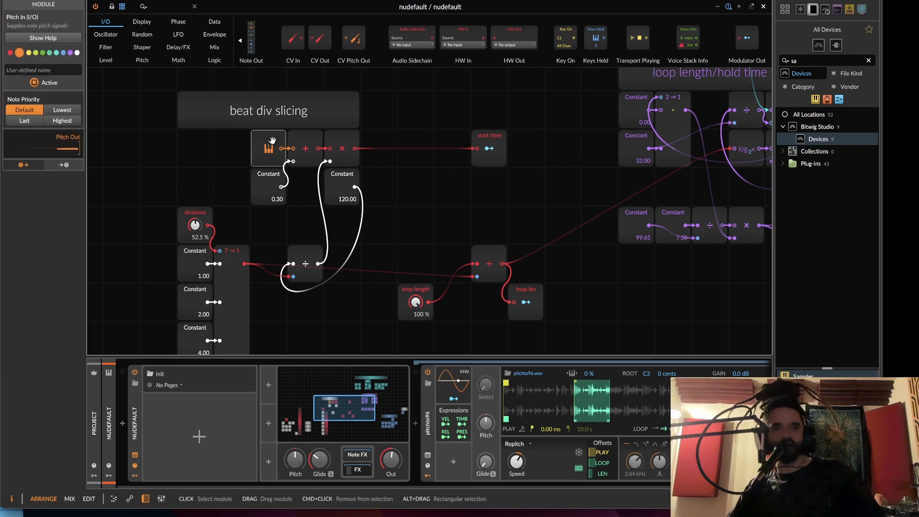
pyautogui.click(31, 123)
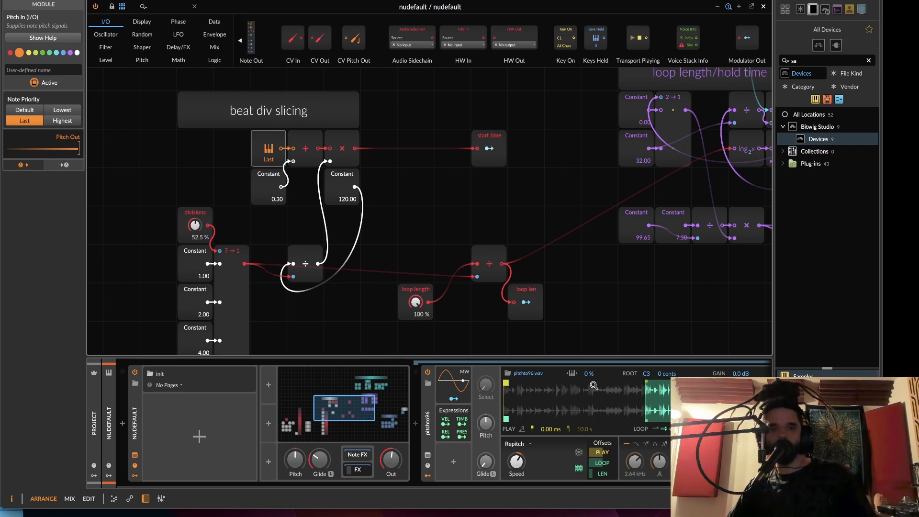
# - Set the divisions knob to 100 % and inspect the slice positions in the Sampler's waveform
pyautogui.moveTo(529, 405); pyautogui.dragTo(657, 406)
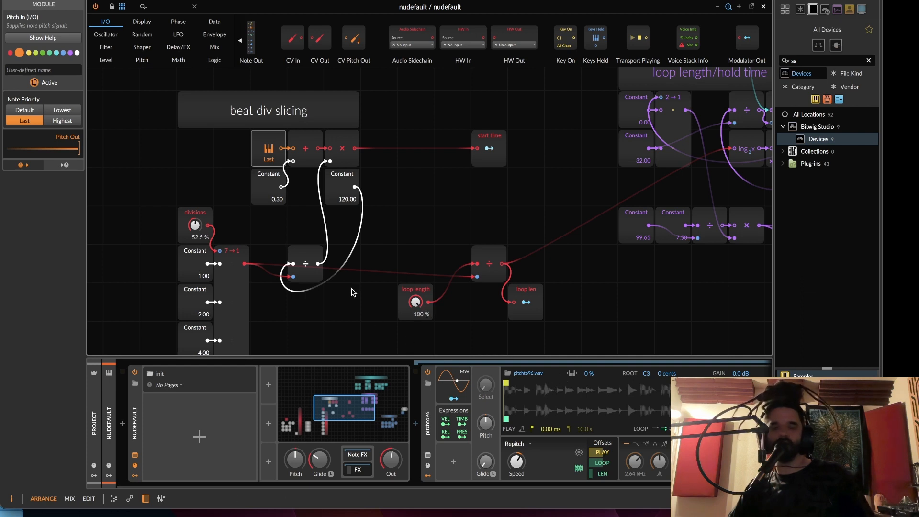
pyautogui.moveTo(195, 225); pyautogui.dragTo(196, 177)
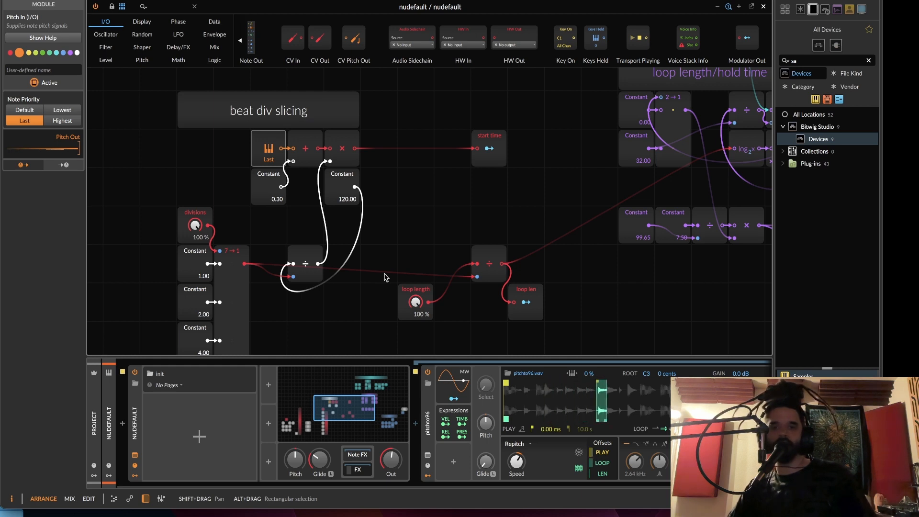
pyautogui.moveTo(574, 401); pyautogui.dragTo(575, 421)
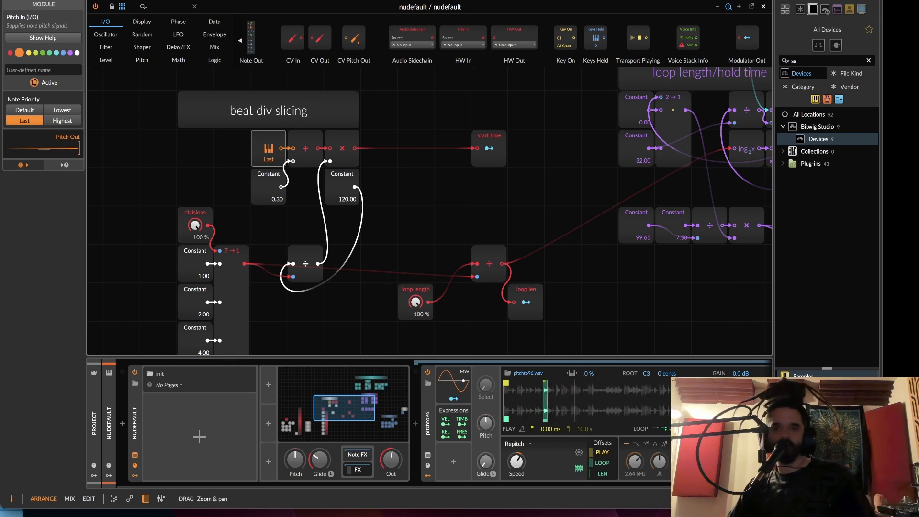
pyautogui.scroll(-3, 590, 248)
pyautogui.hscroll(2, 590, 248)
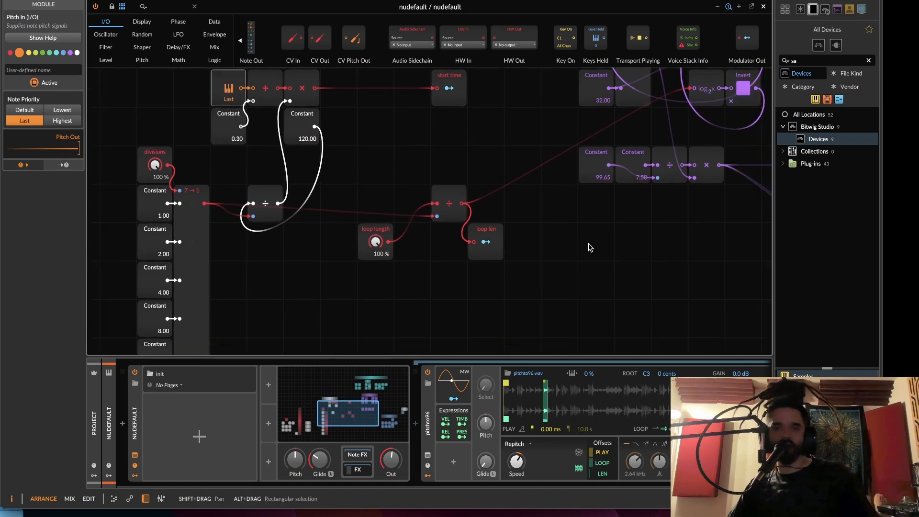
pyautogui.scroll(-2, 589, 248)
pyautogui.moveTo(644, 295); pyautogui.dragTo(335, 312)
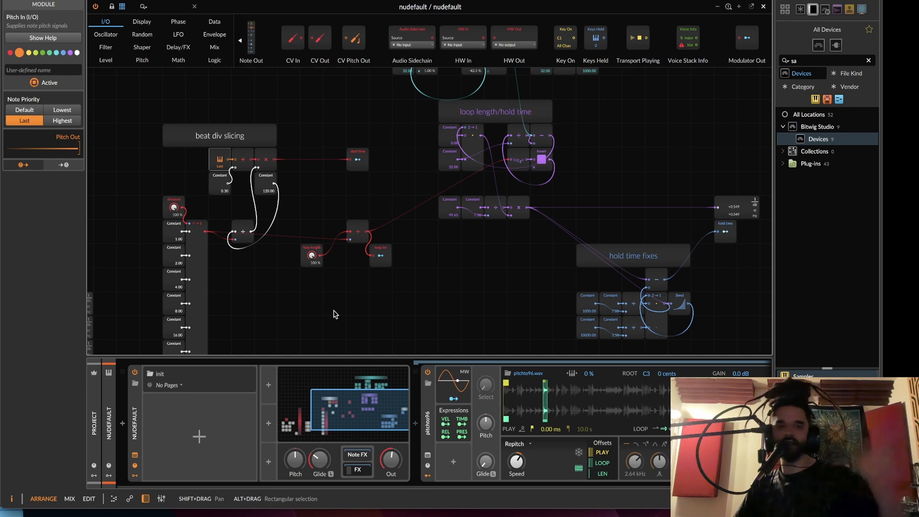
pyautogui.moveTo(337, 298); pyautogui.dragTo(572, 265)
pyautogui.scroll(-2, 392, 245)
pyautogui.moveTo(182, 137); pyautogui.dragTo(440, 315)
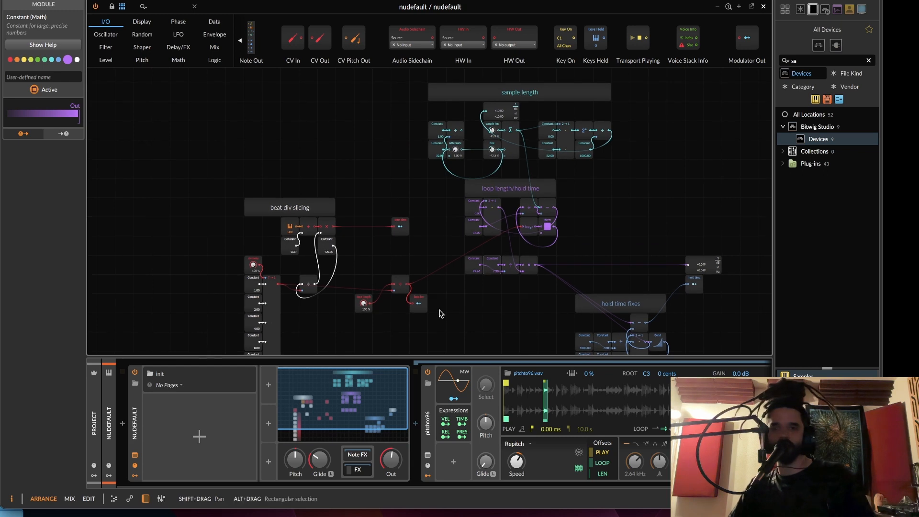